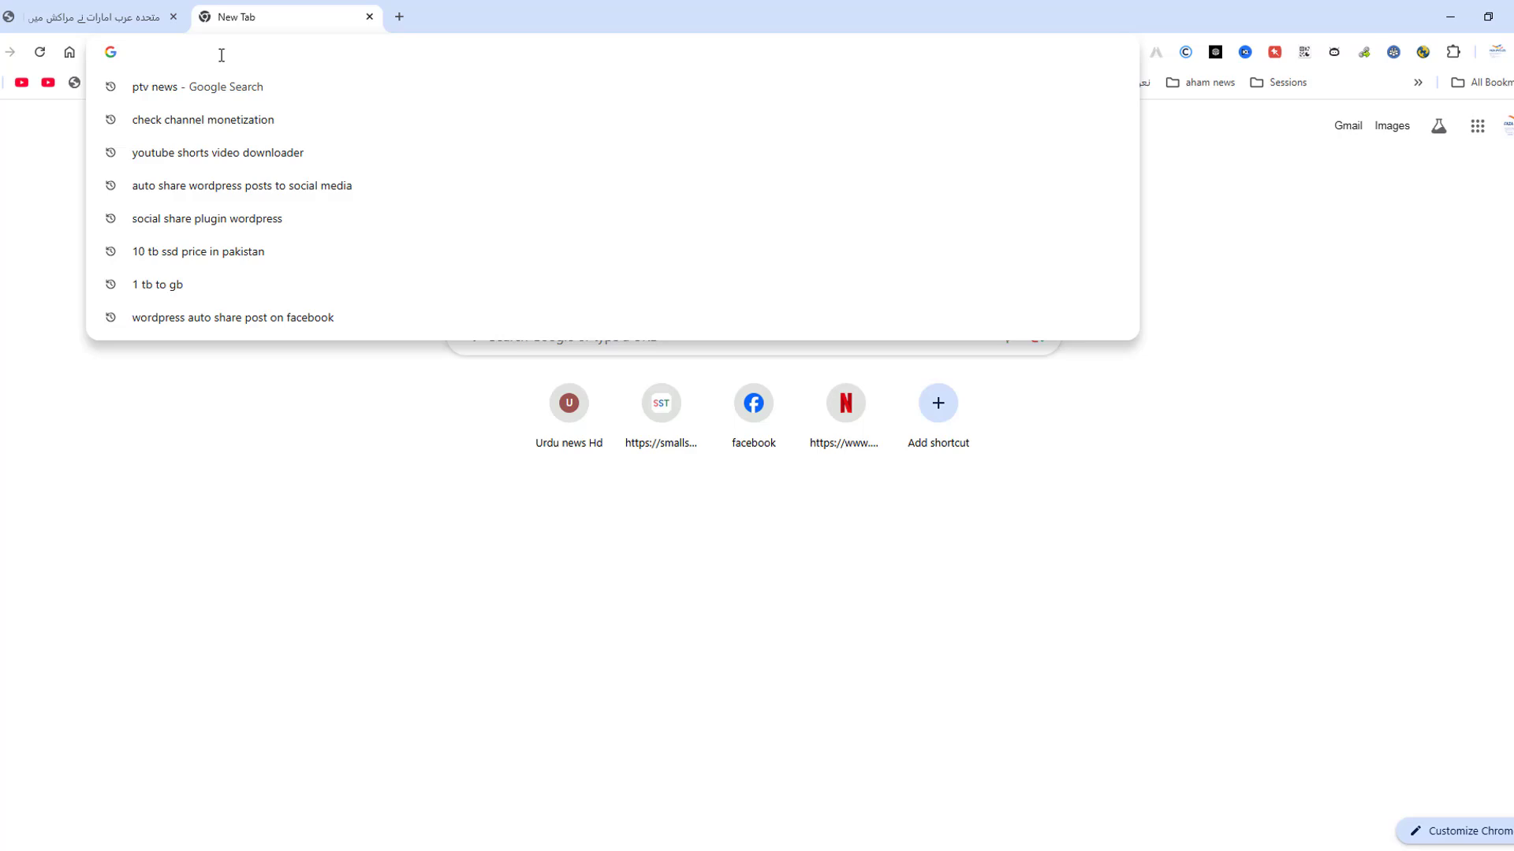
Step: Open the Unicode Urdu to InPage Urdu Converter page on mbilalm.com and bring its text box into view
text(uni)
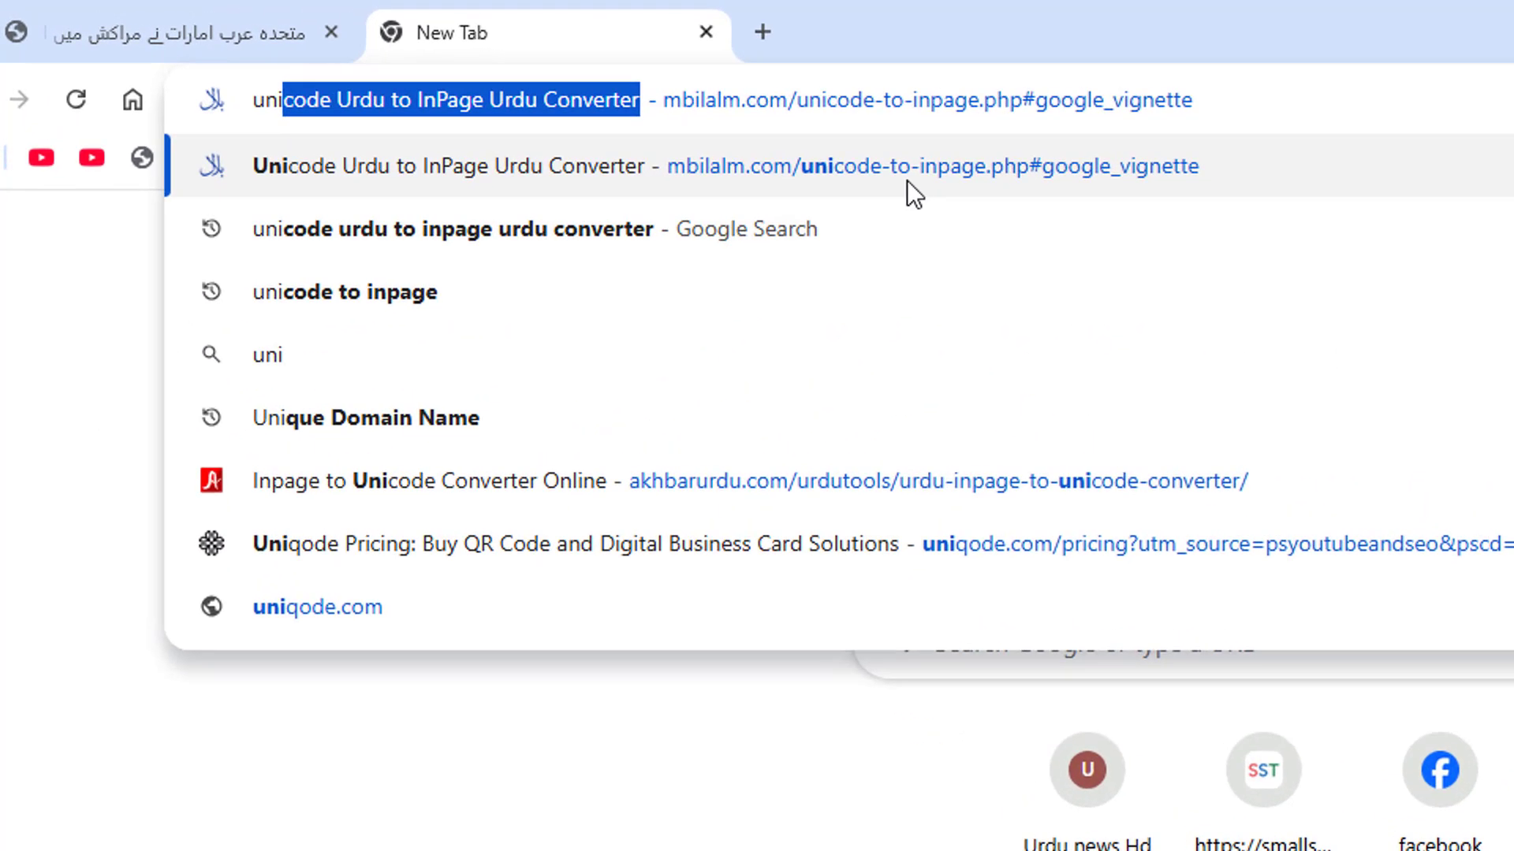
click(916, 179)
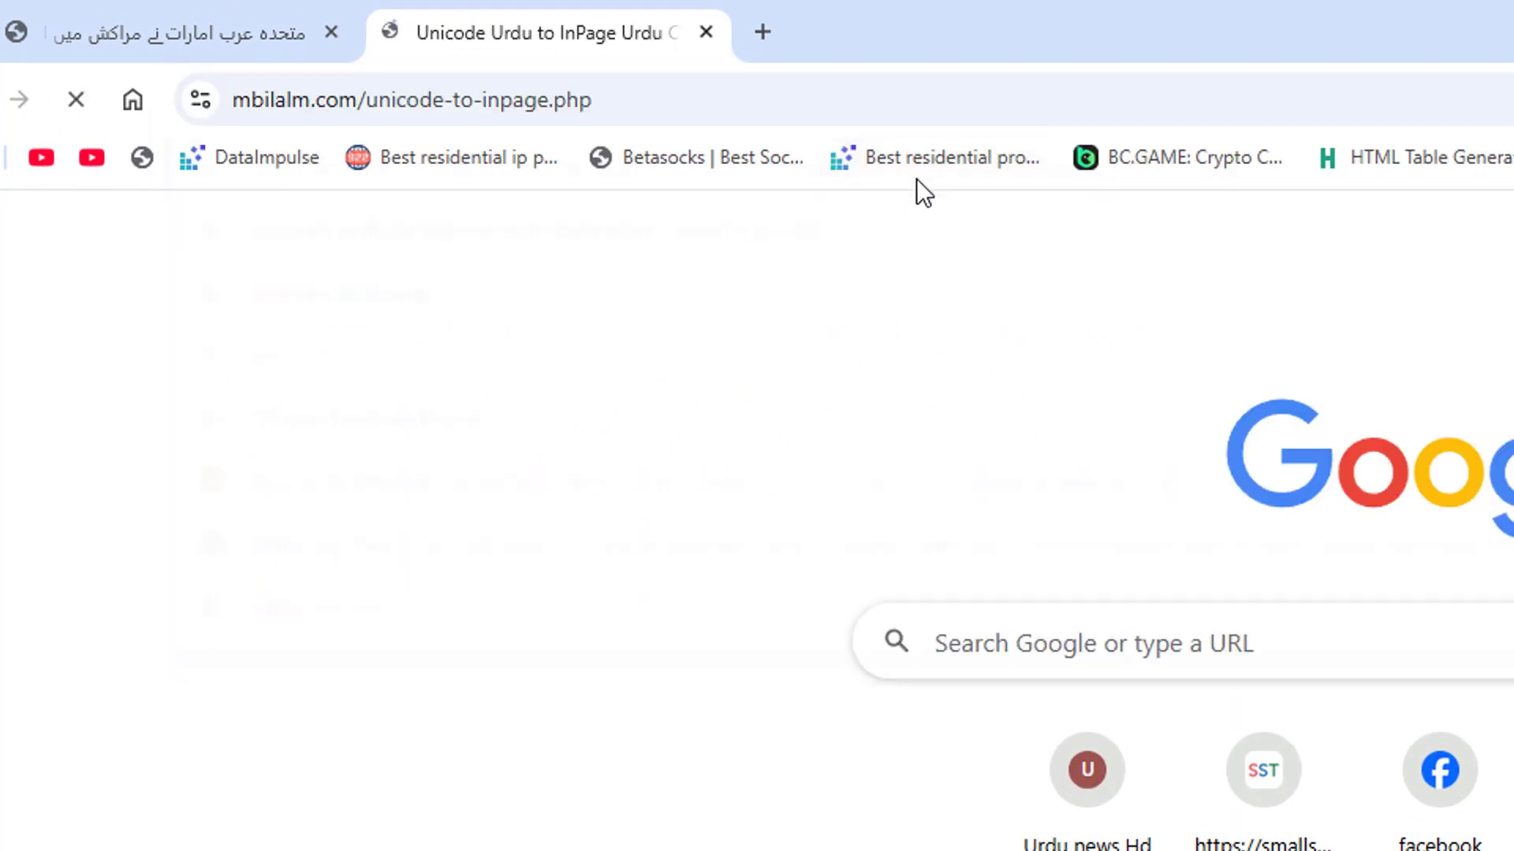
scroll(763, 785, down, 5)
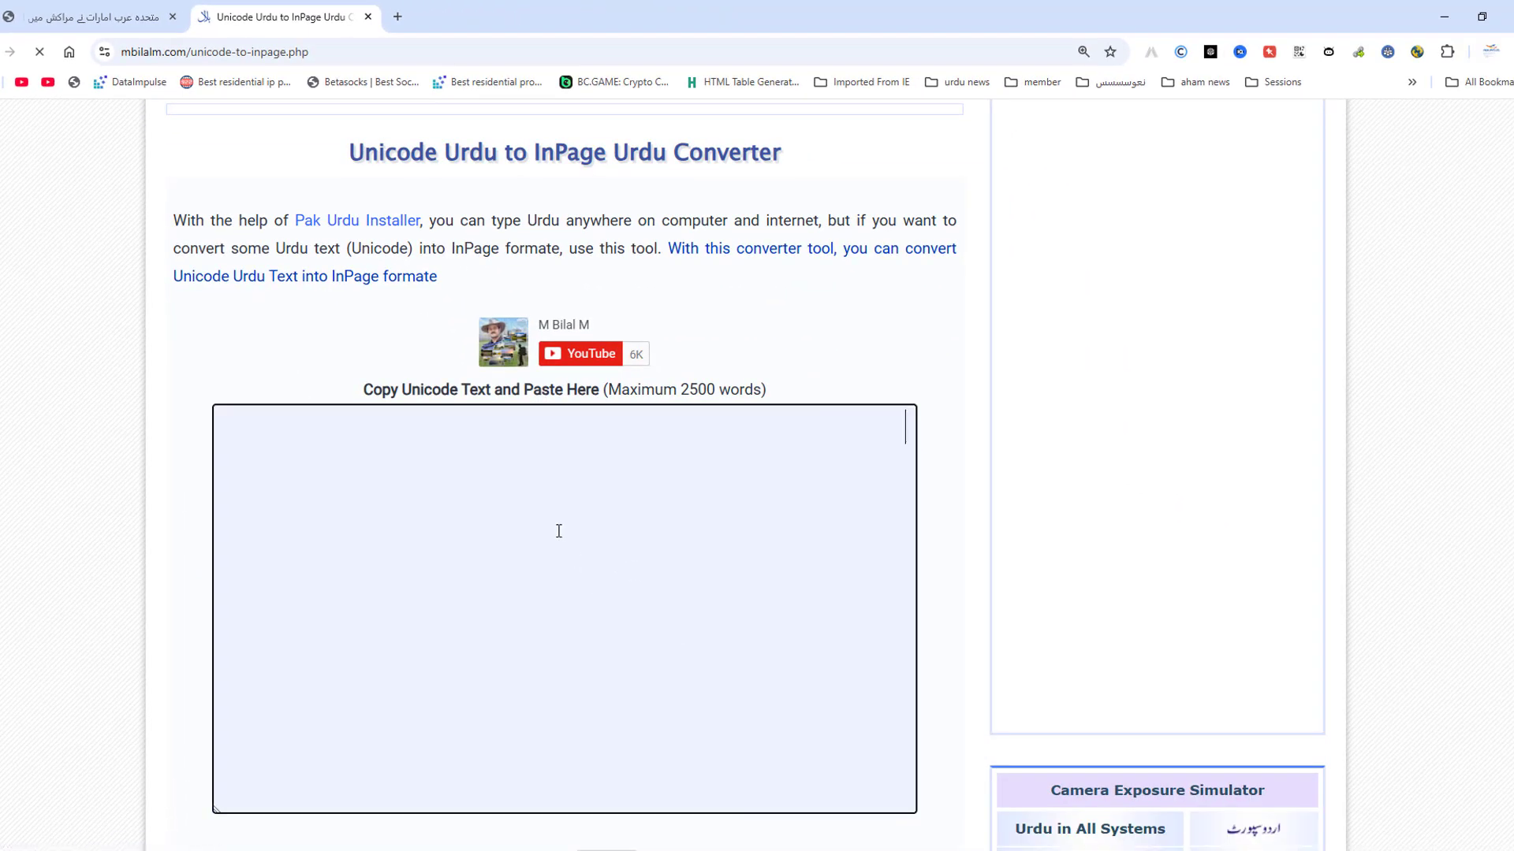
Step: Copy the news article's headline from the urduweekly.com page and paste it into the converter's Unicode text box
click(95, 16)
drag(1265, 726, 1348, 693)
key(ctrl+c)
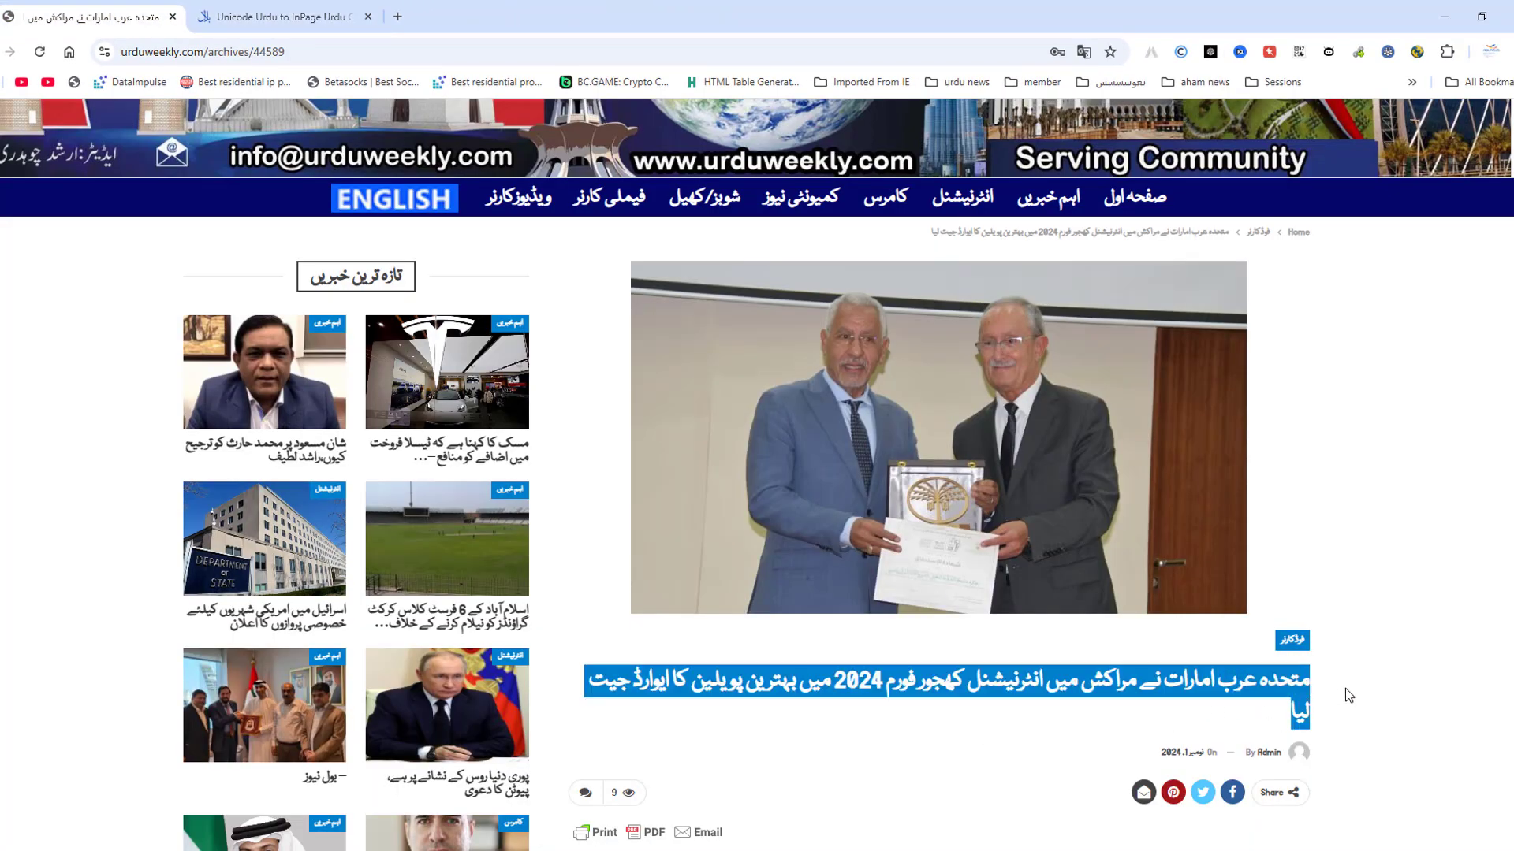
click(242, 19)
click(890, 163)
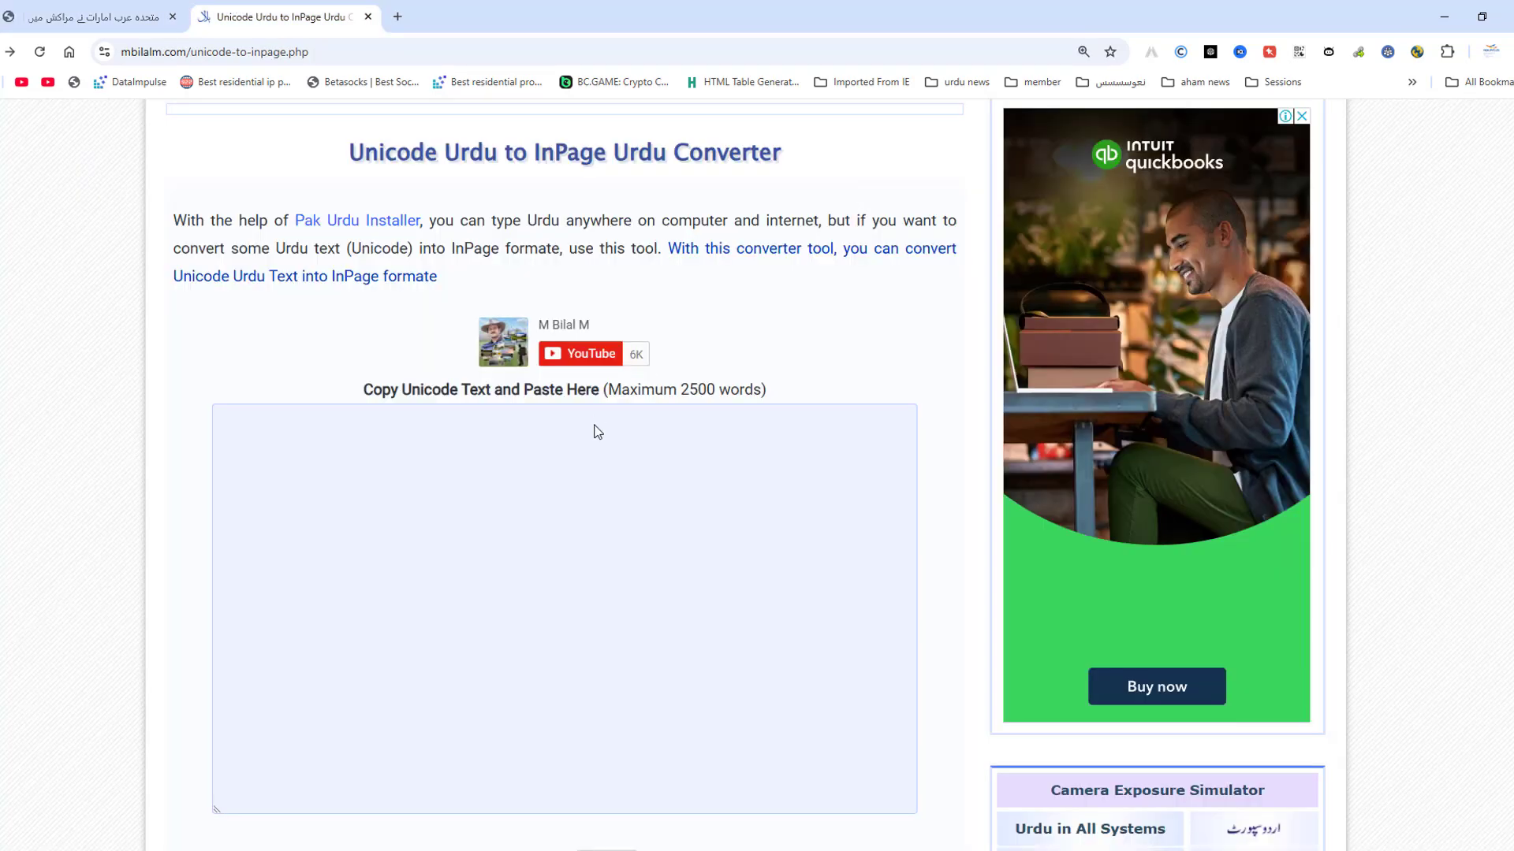
click(597, 431)
key(ctrl+v)
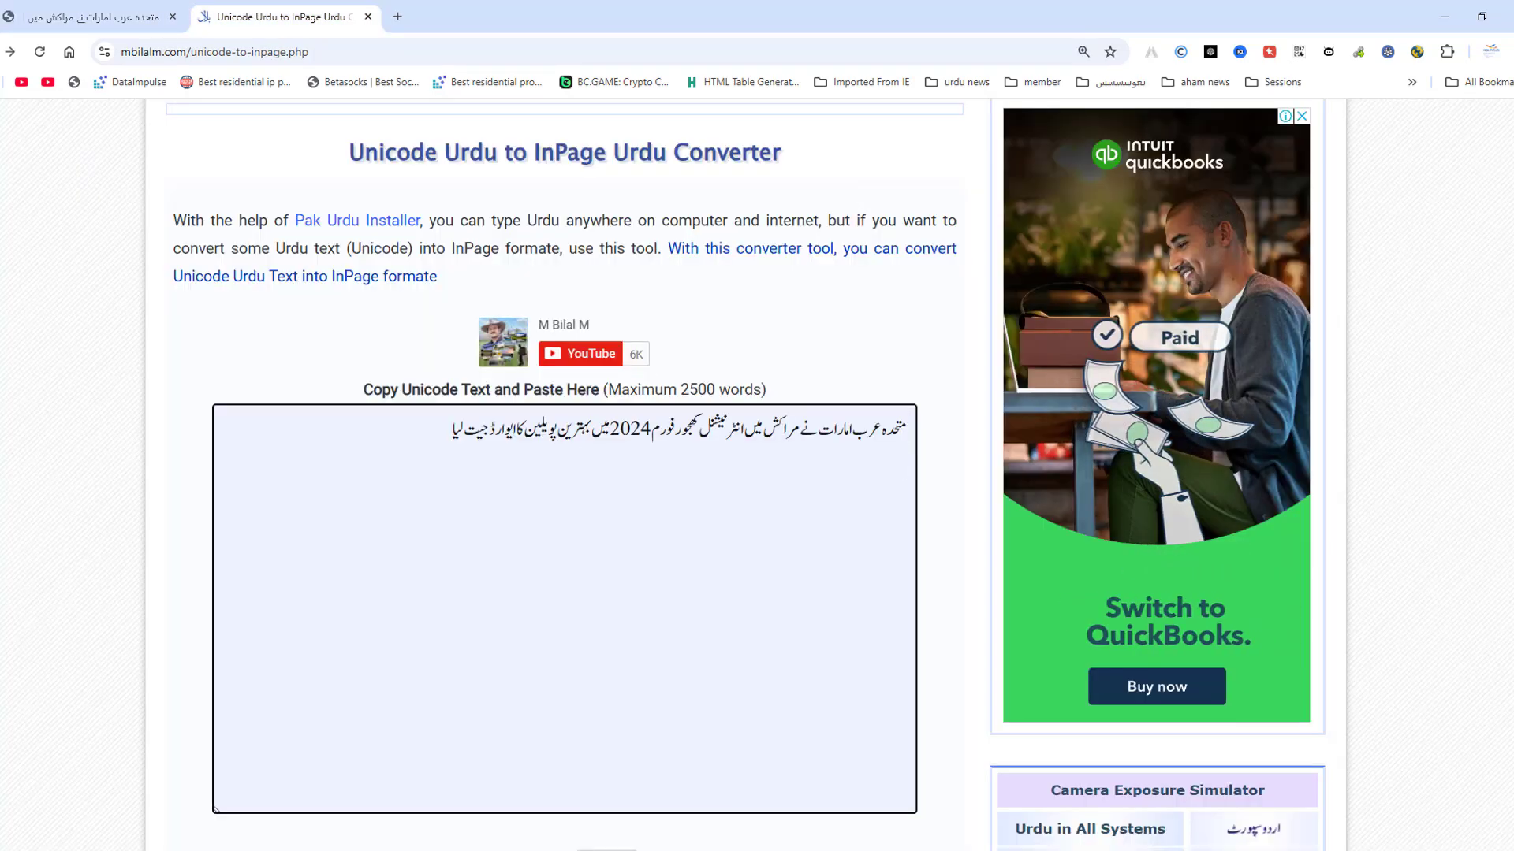
Step: Copy the article text from its repeated red title through the last paragraph and paste it on a new line below the headline in the converter
key(ctrl+shift+Tab)
scroll(1403, 517, down, 5)
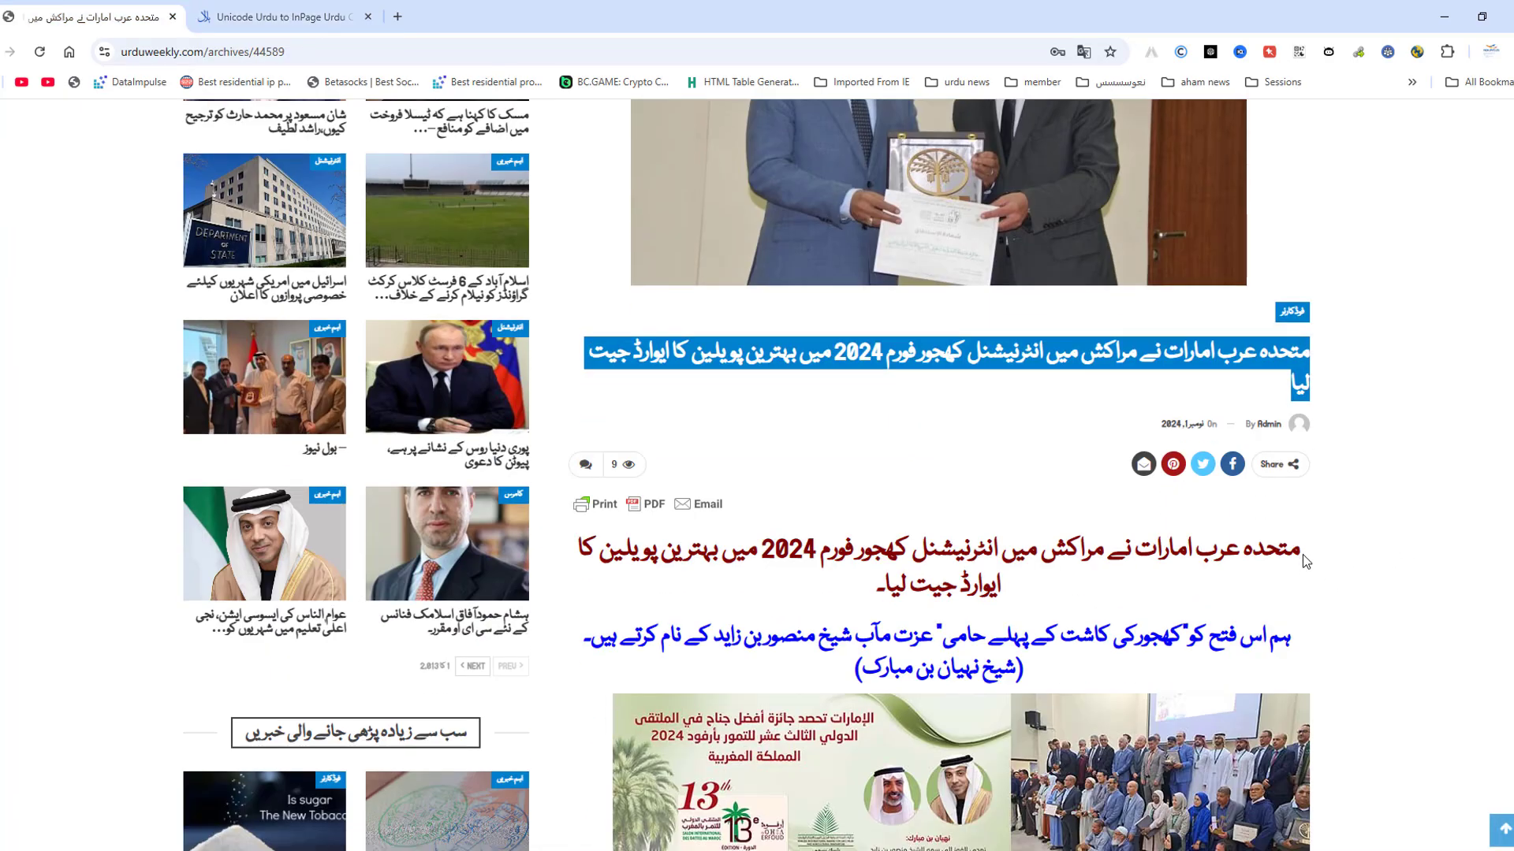
drag(1303, 555, 1072, 559)
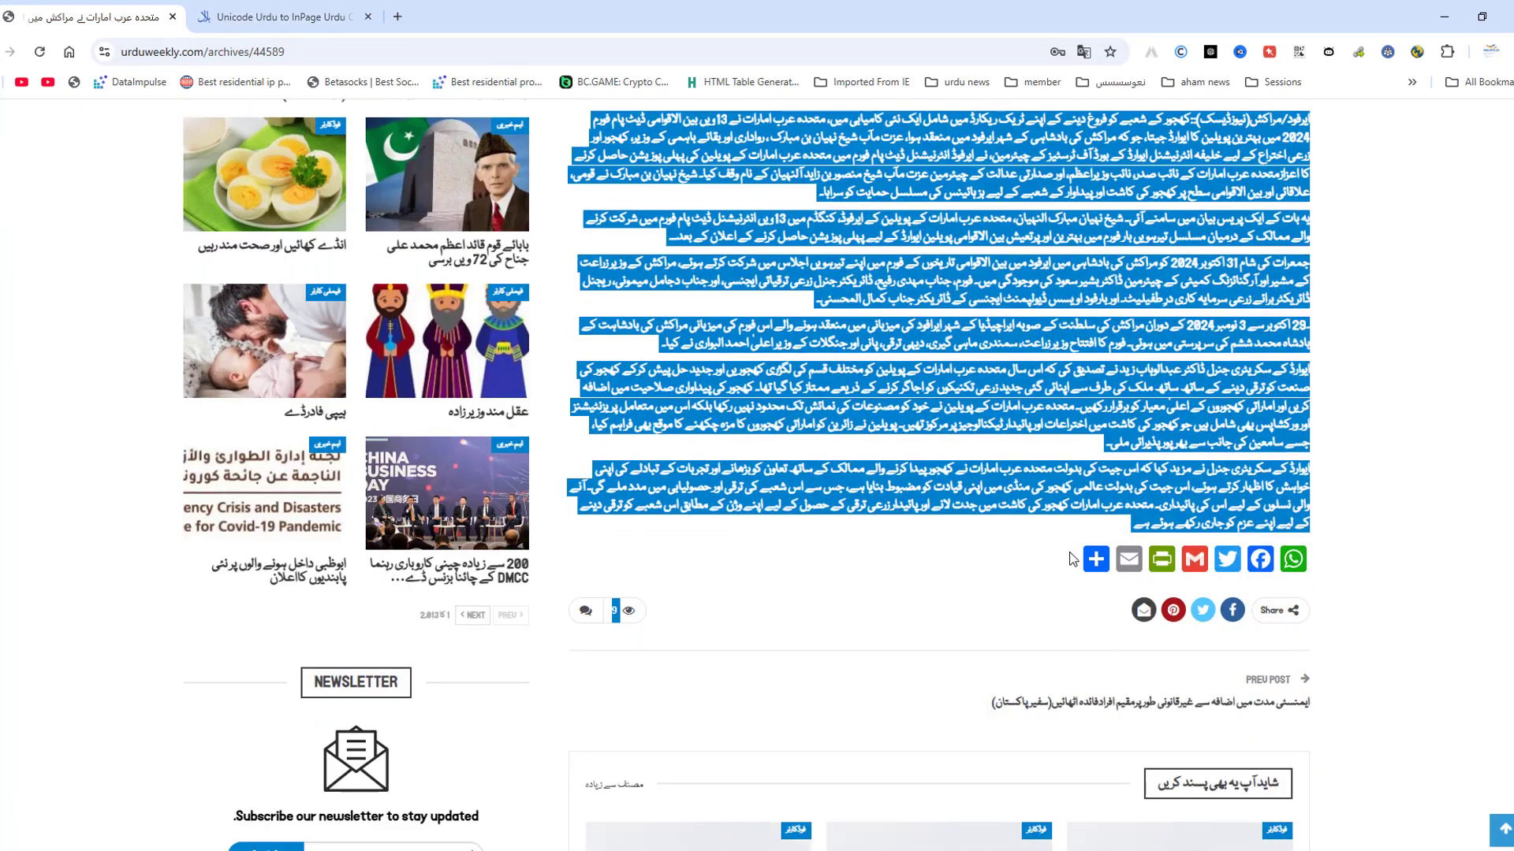
right_click(774, 516)
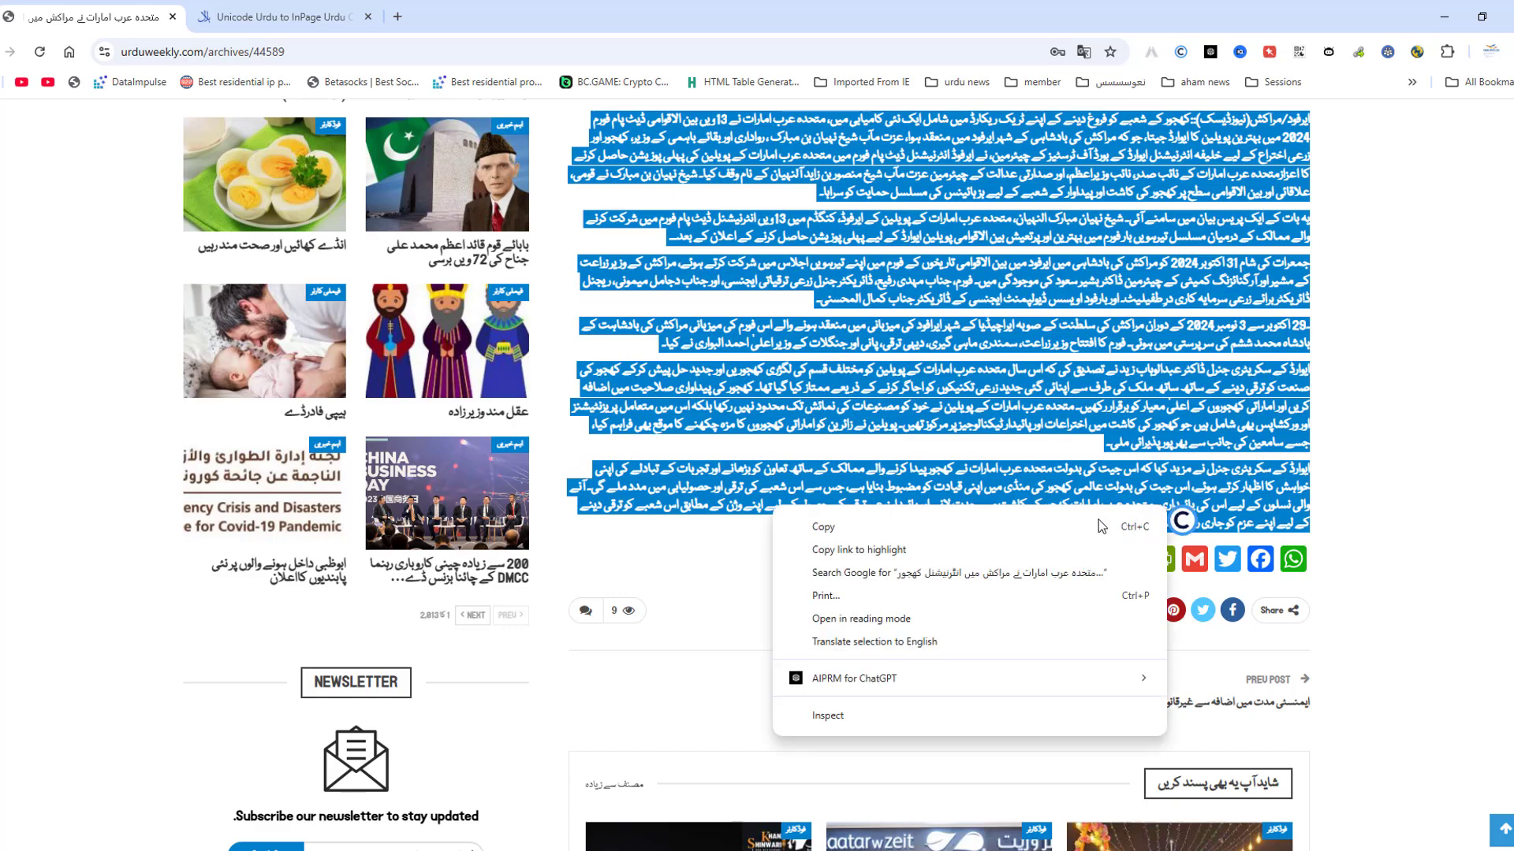
click(824, 528)
click(280, 17)
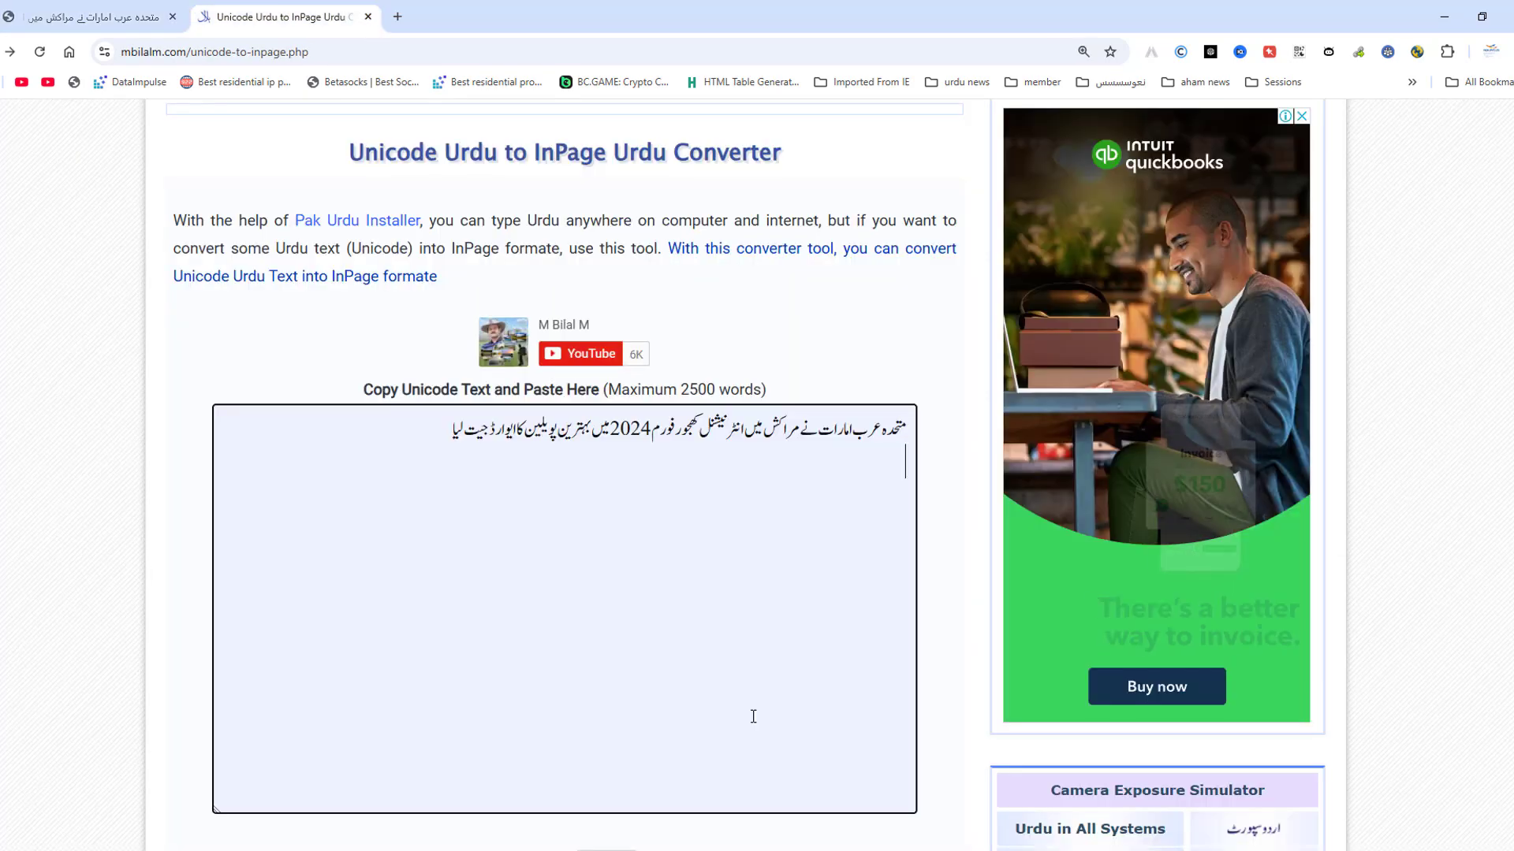
click(752, 716)
key(ctrl+v)
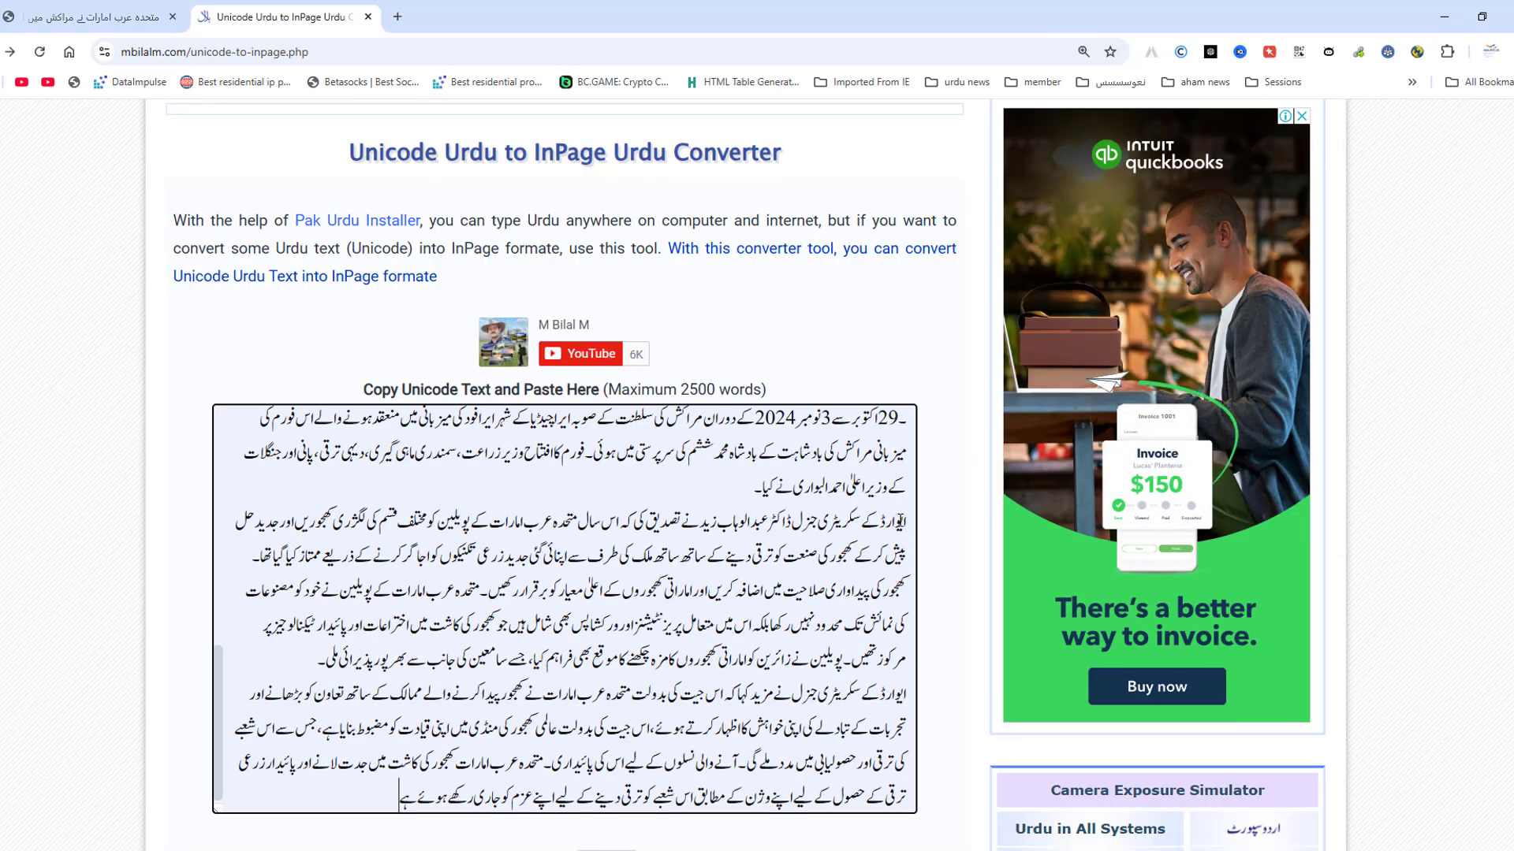
Step: Remove the line breaks before the last two paragraphs of the pasted article so they run on from the preceding text
key(BackSpace)
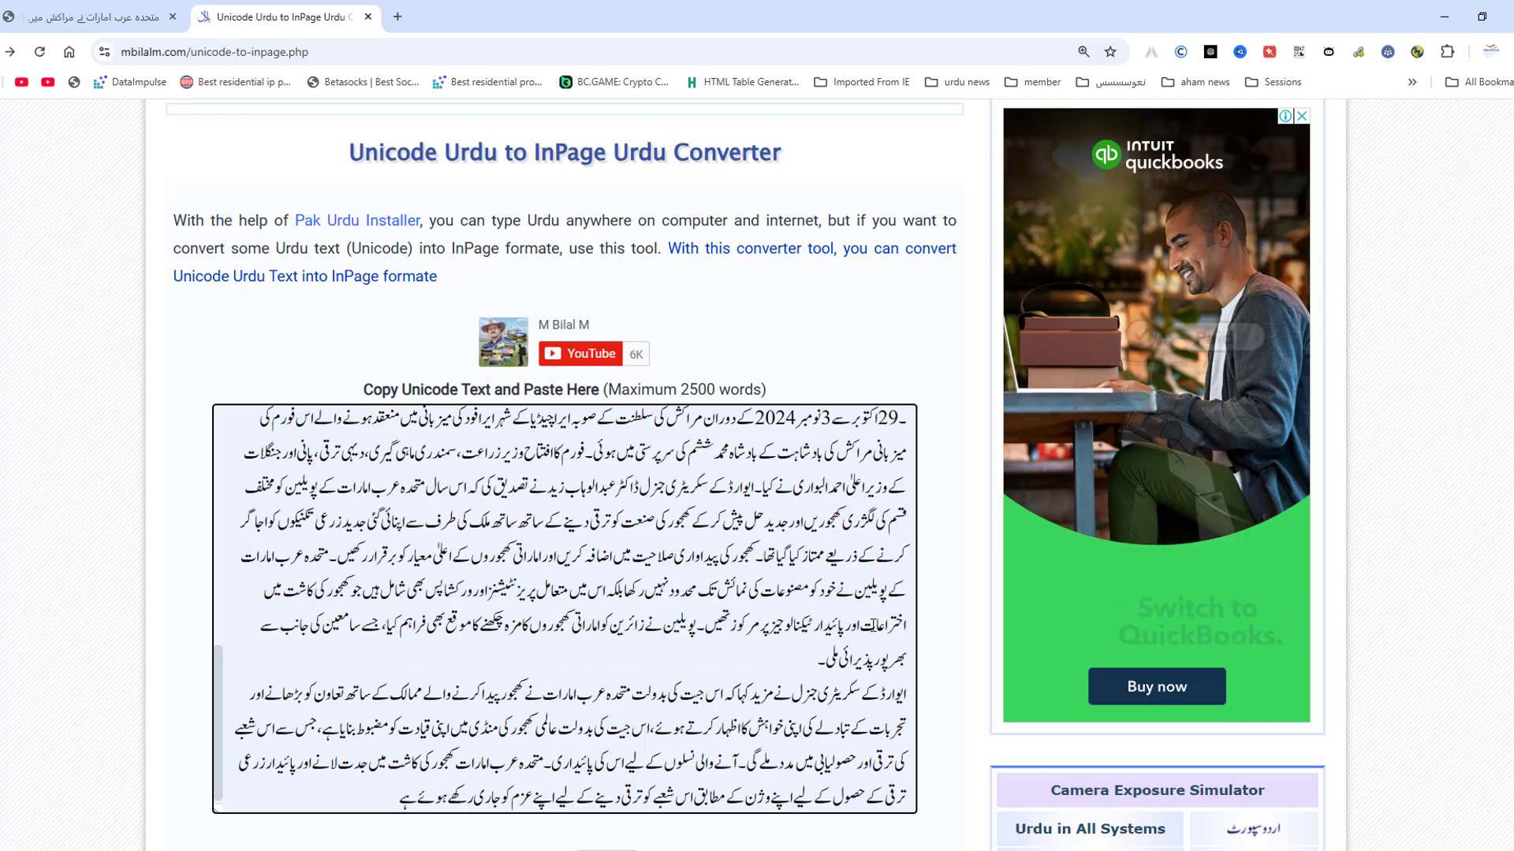
key(BackSpace)
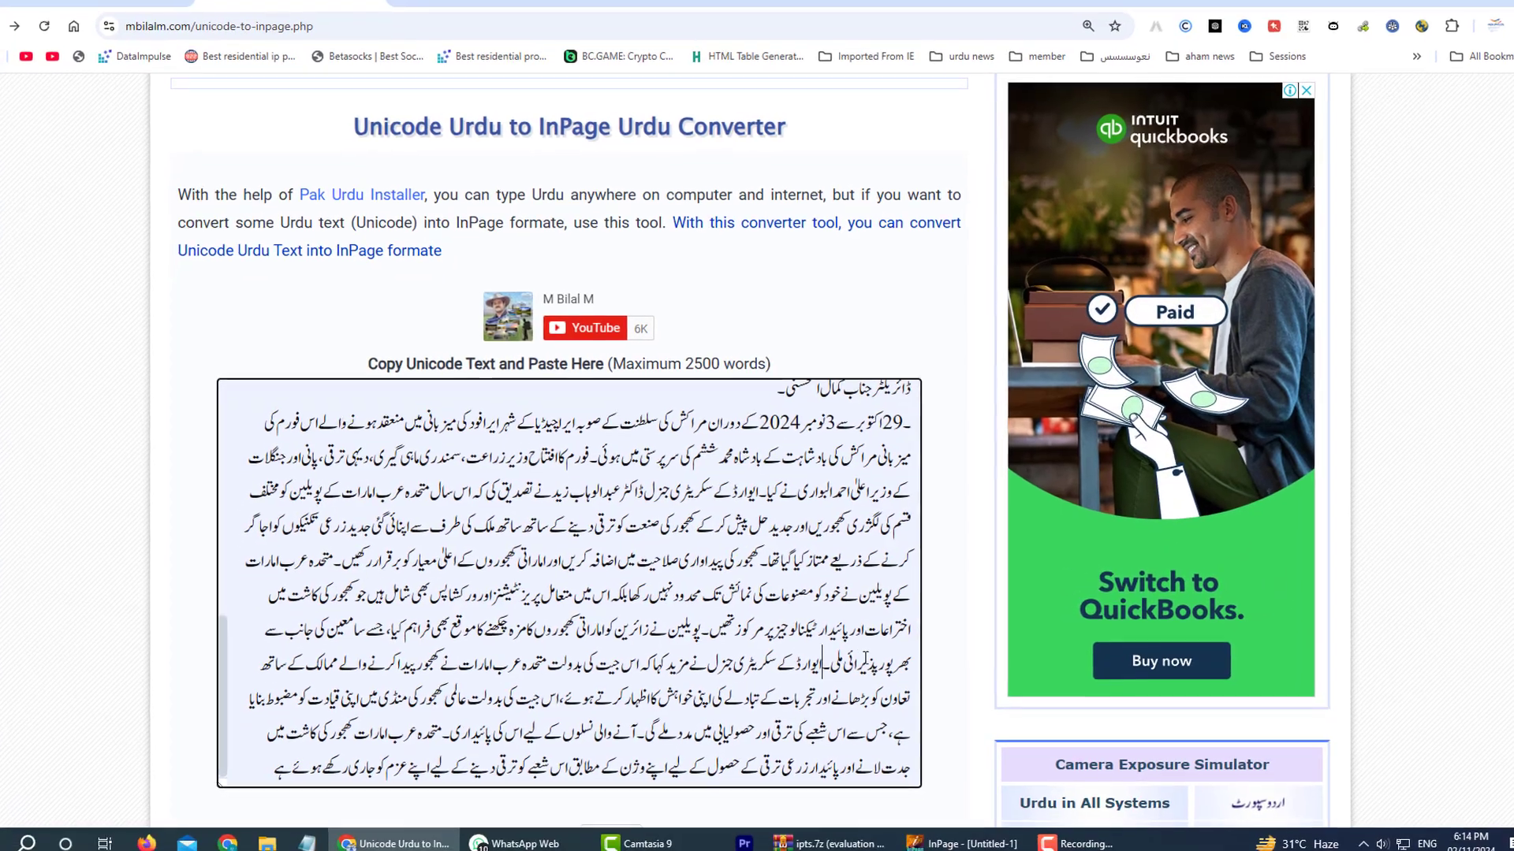
scroll(867, 682, down, 4)
scroll(862, 646, up, 3)
scroll(906, 497, up, 3)
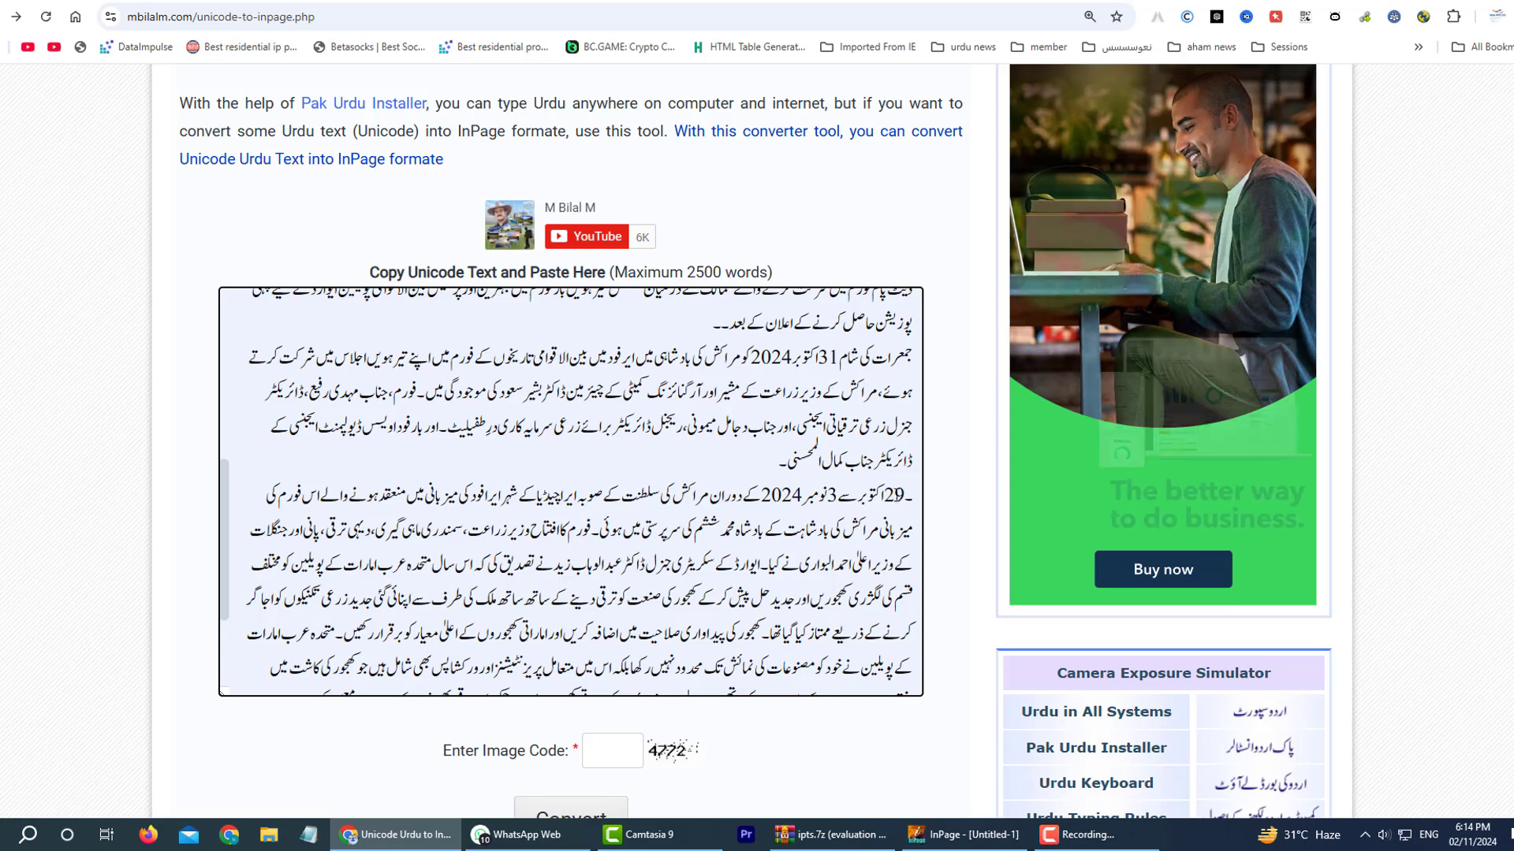
Step: Remove the line breaks before the three middle paragraphs, working upward from the one starting with 29 October, to merge the article body
click(907, 497)
key(BackSpace)
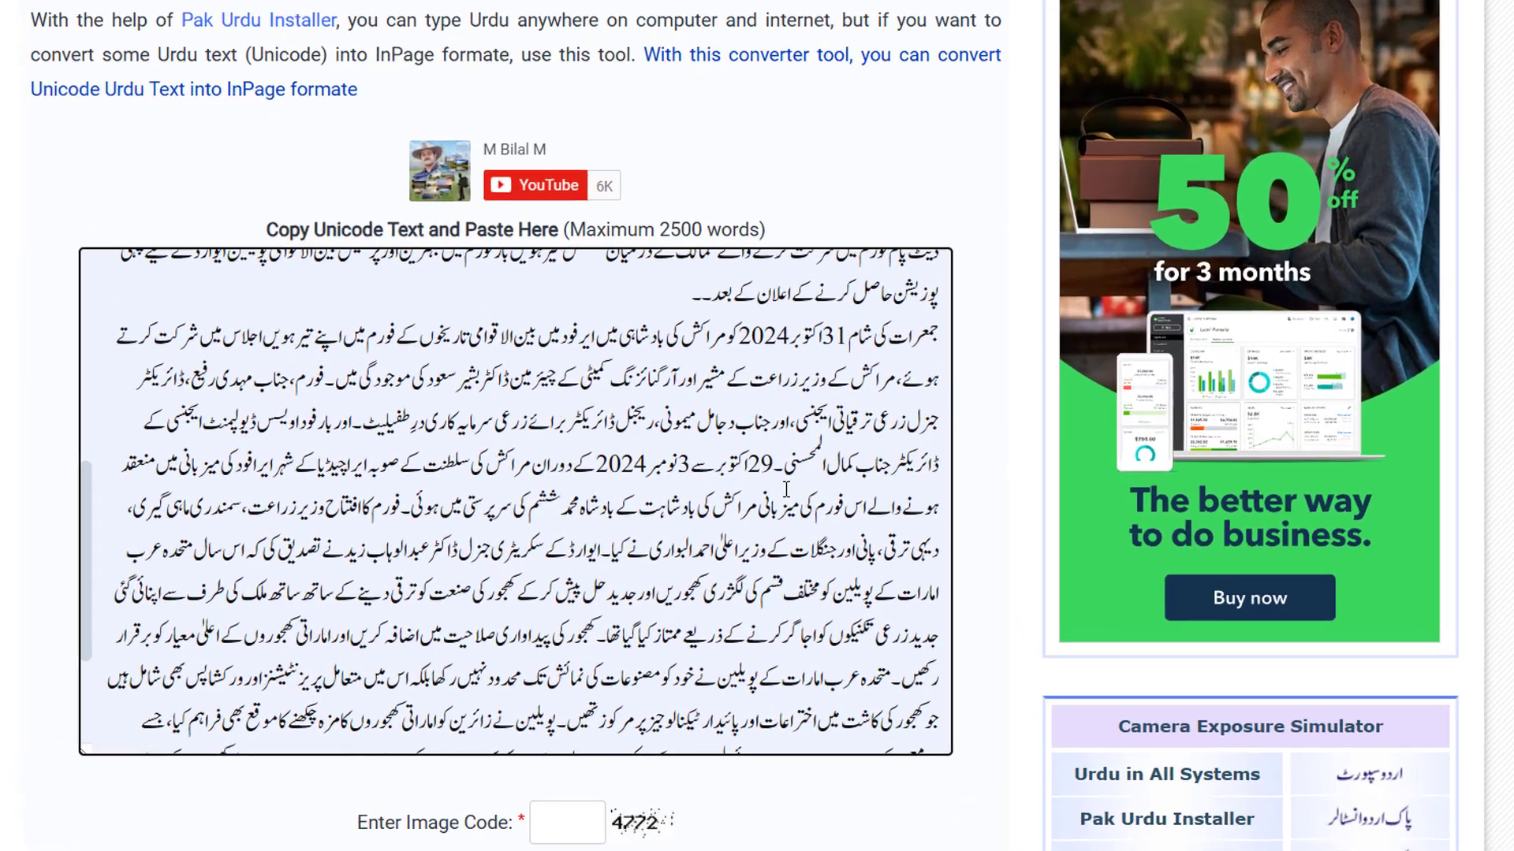
scroll(920, 502, up, 2)
click(920, 520)
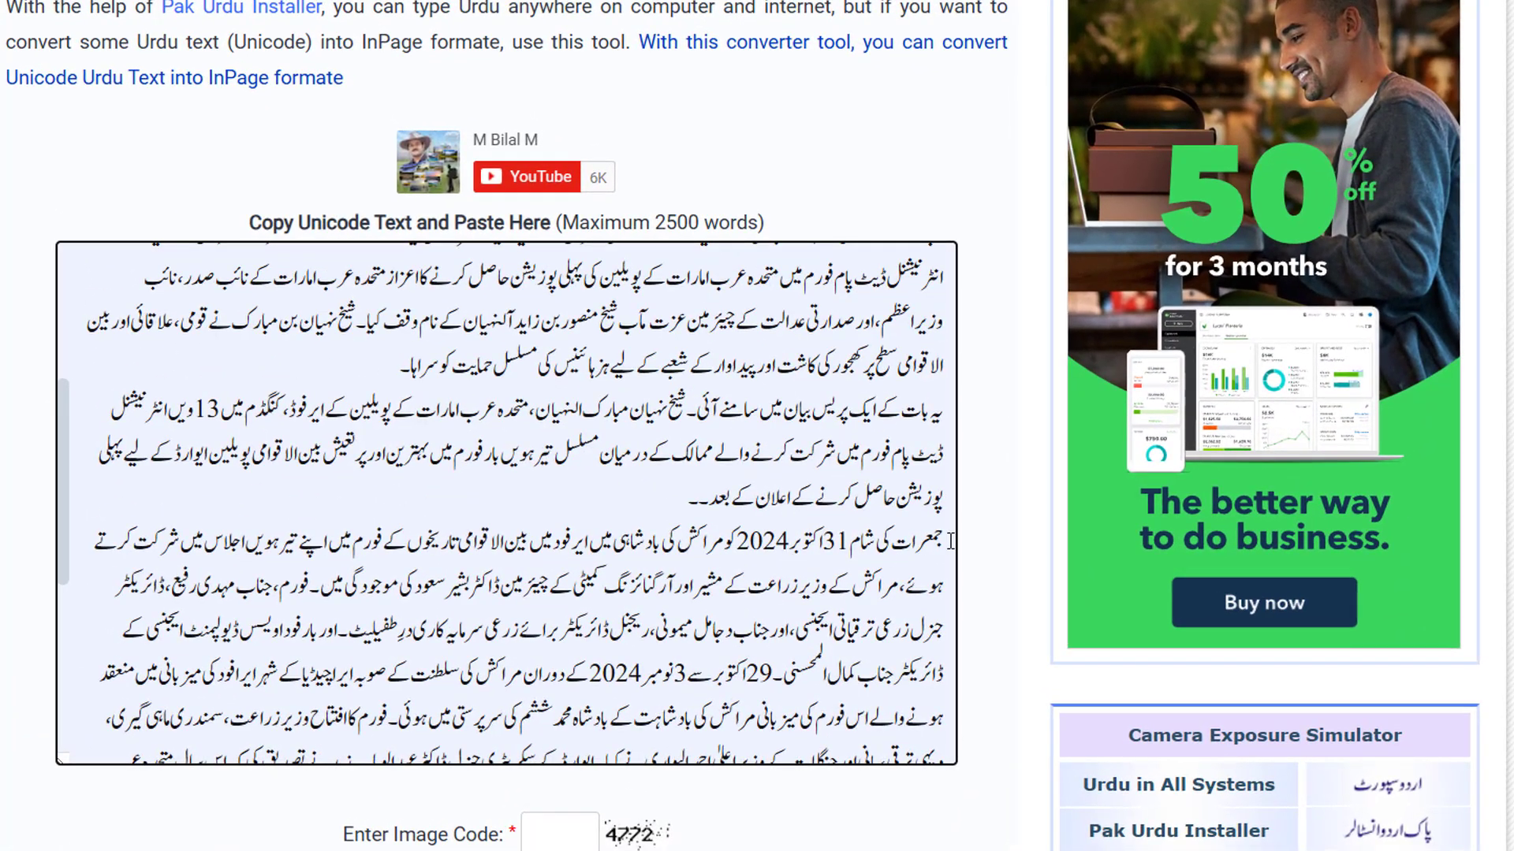
key(BackSpace)
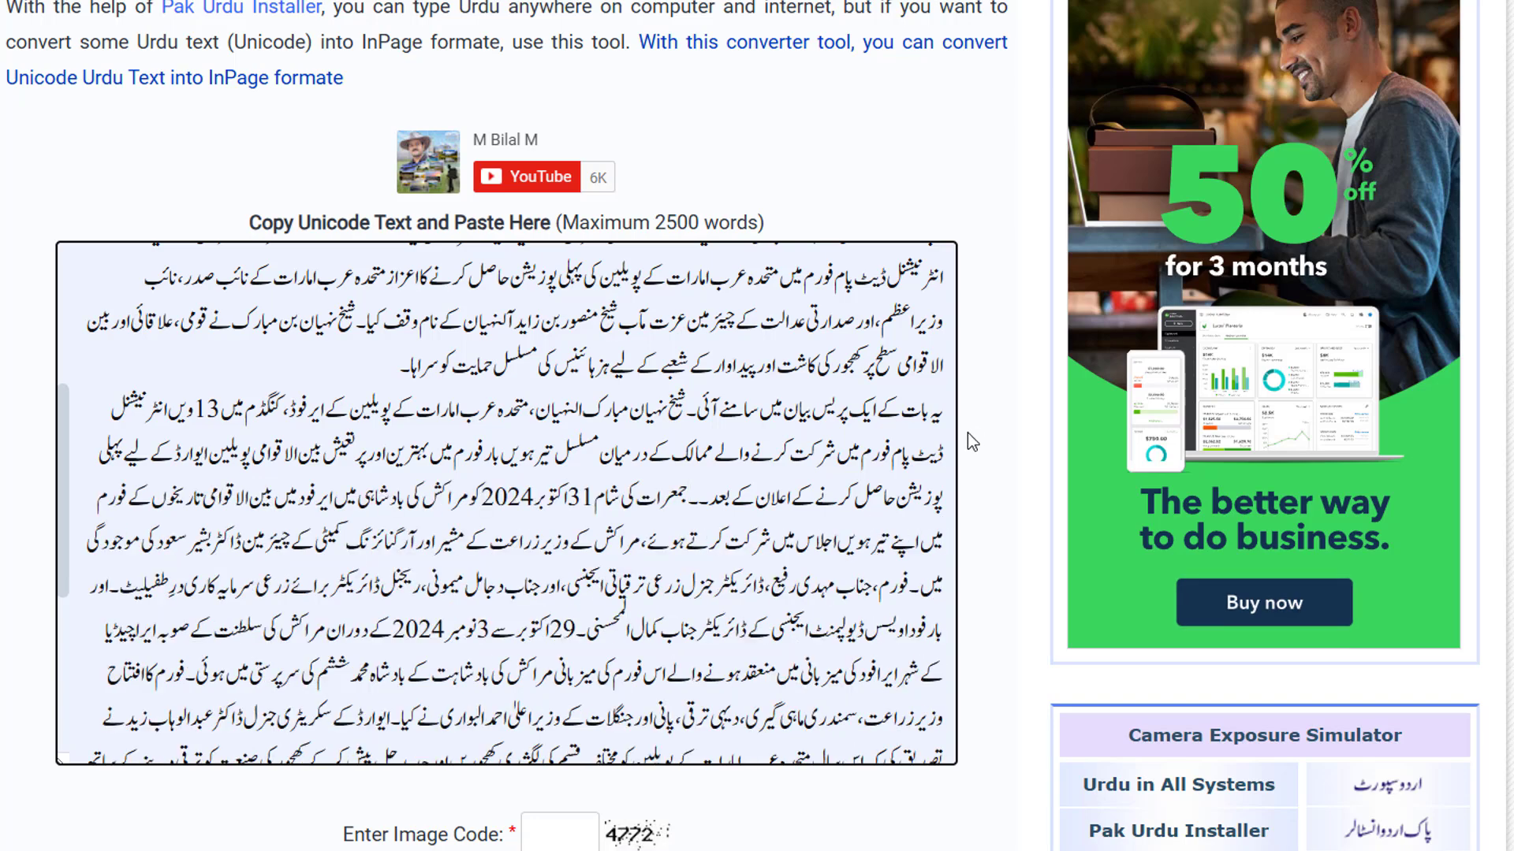
click(952, 410)
key(BackSpace)
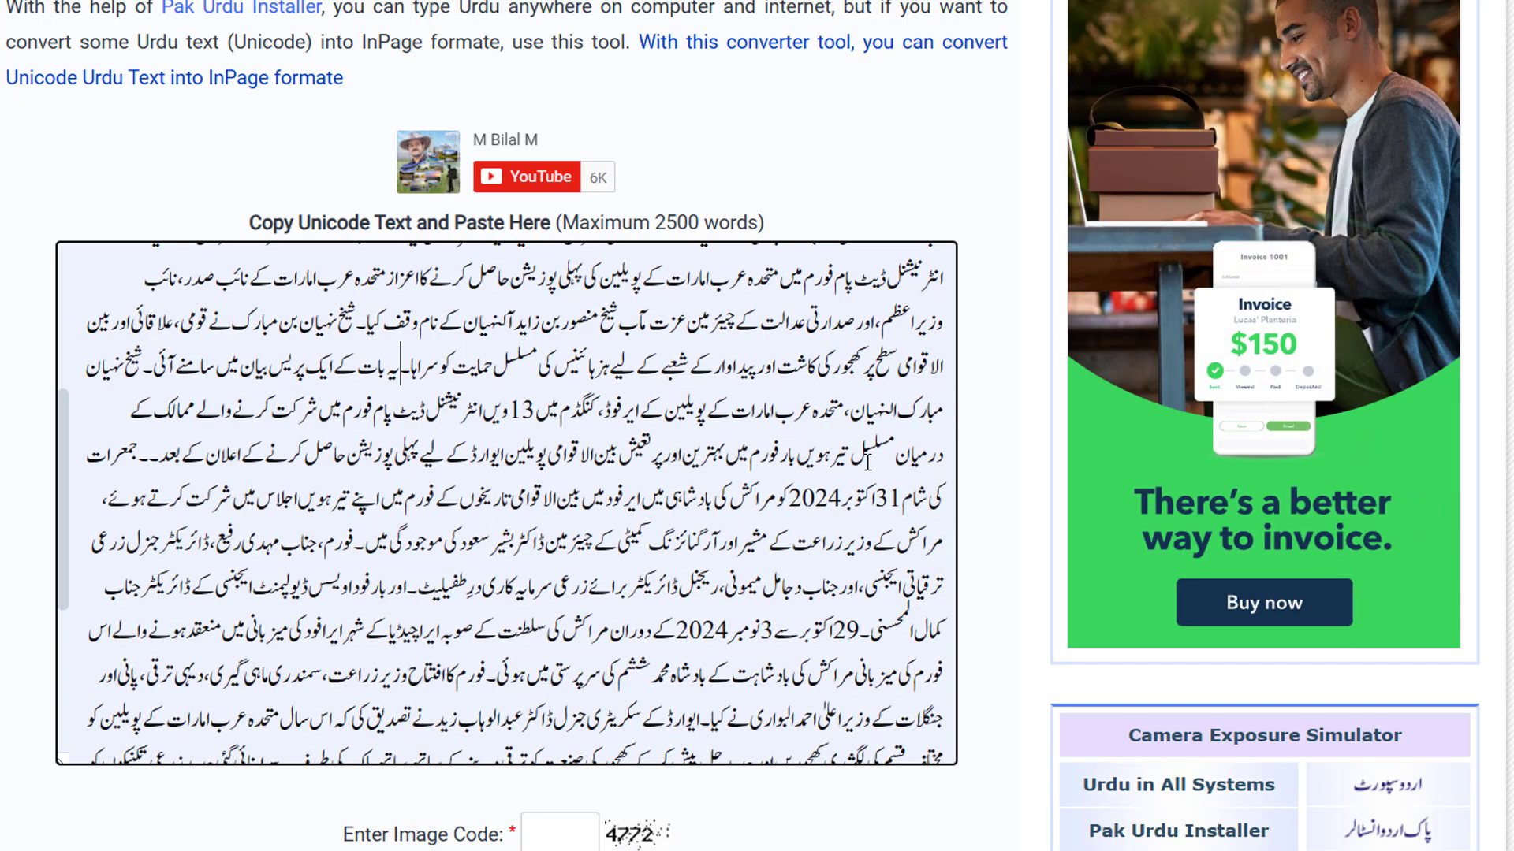
scroll(854, 497, up, 3)
scroll(854, 496, down, 5)
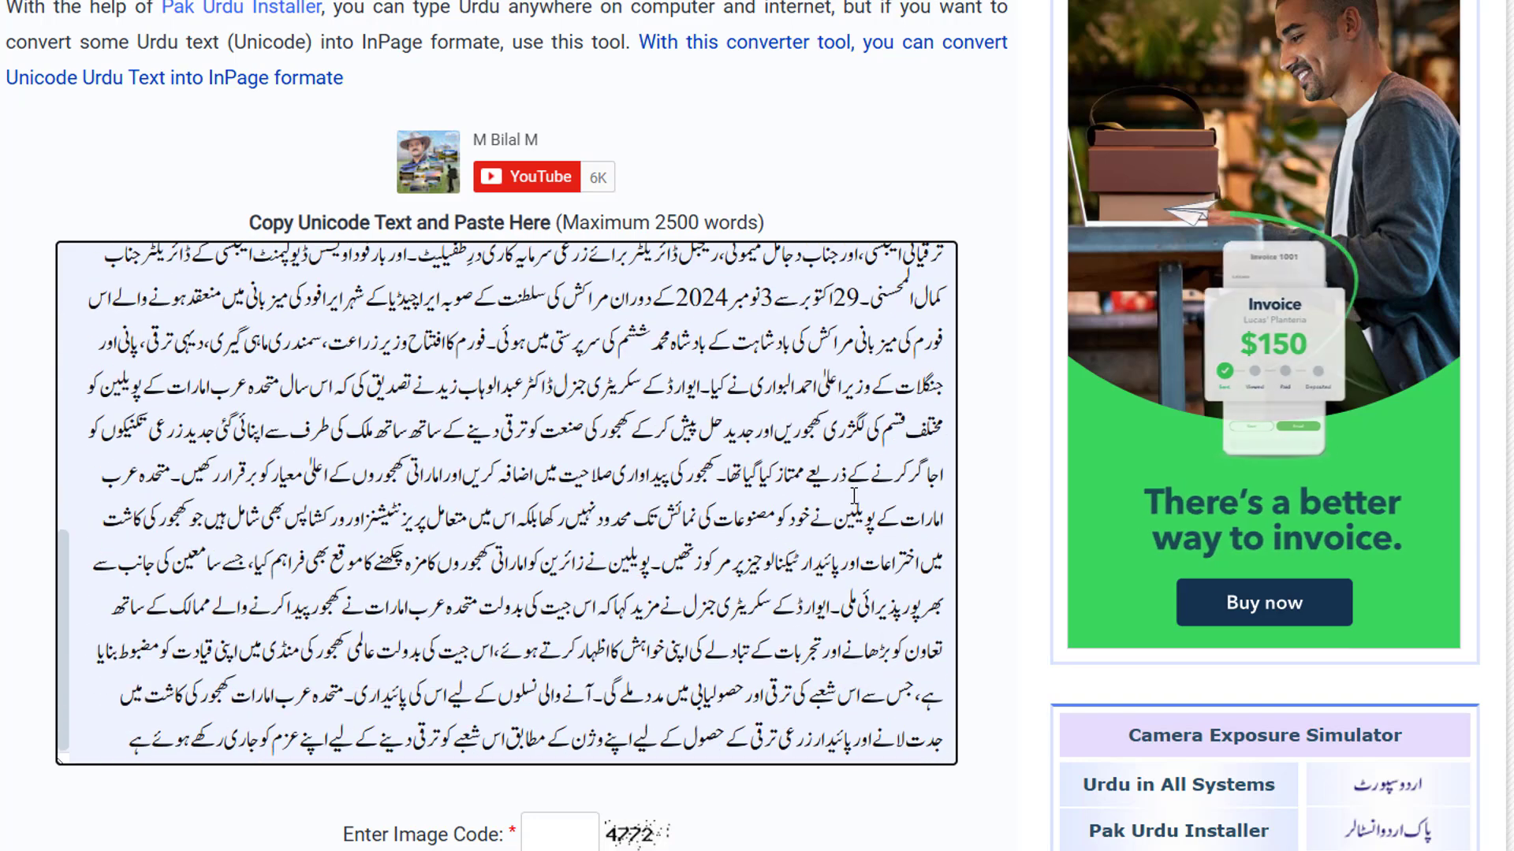
Step: Enter the displayed image code and convert the Urdu text to InPage format
scroll(761, 785, down, 3)
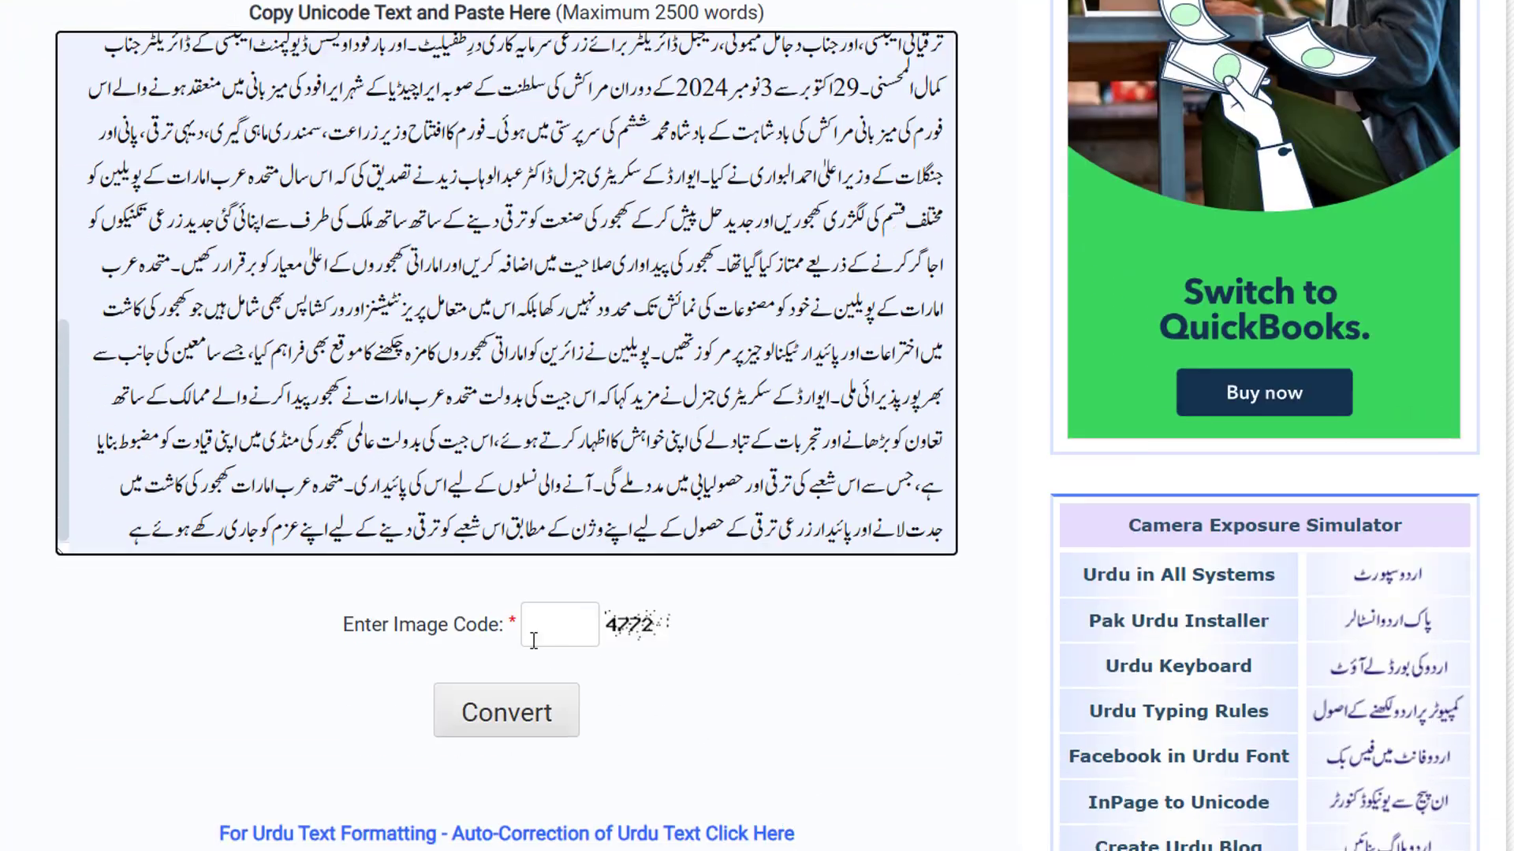
click(569, 633)
text(477)
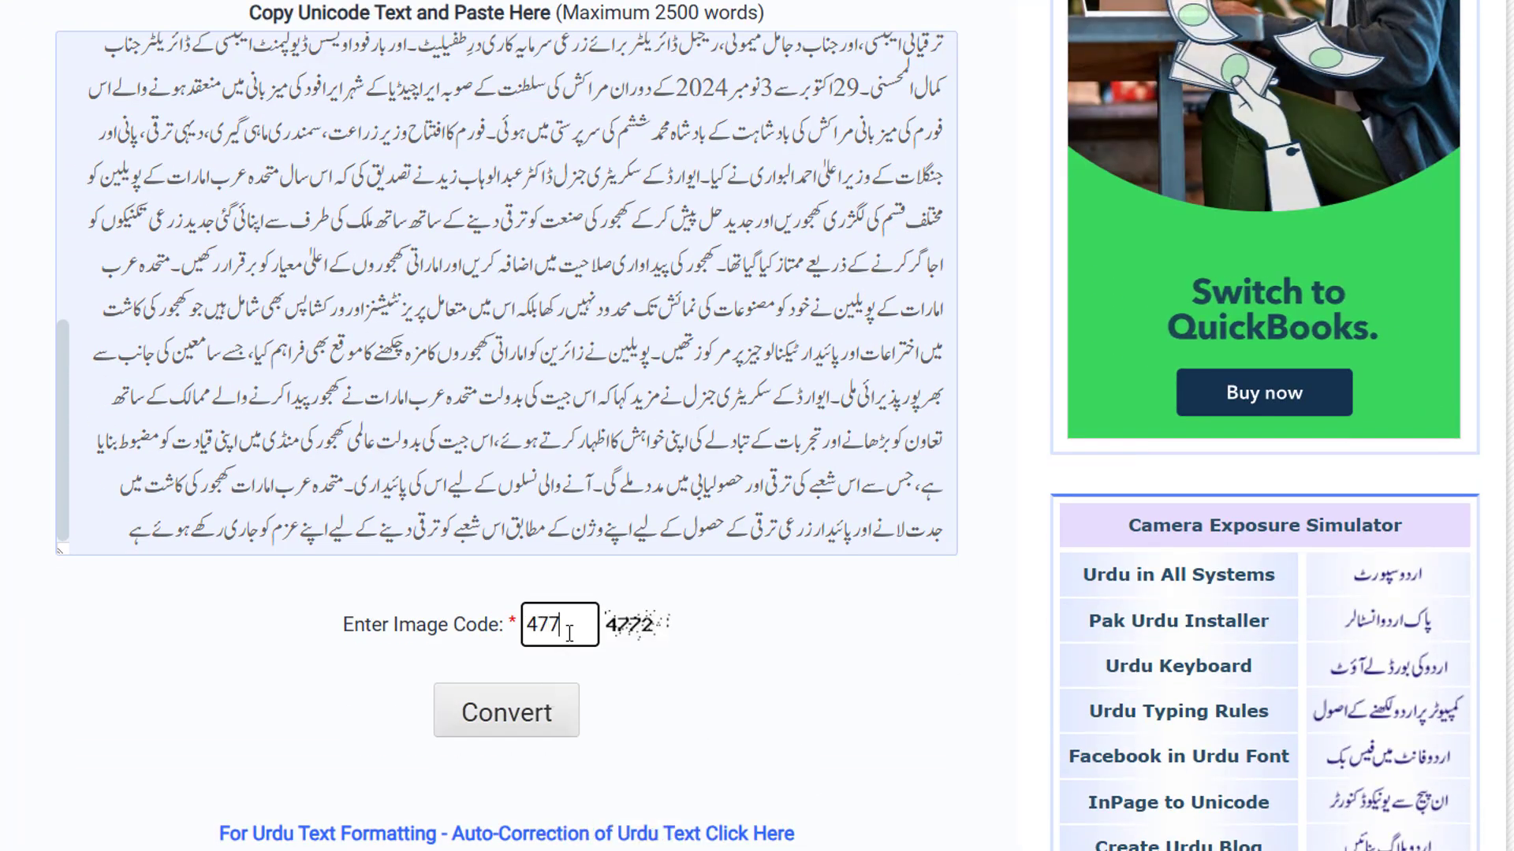
text(2)
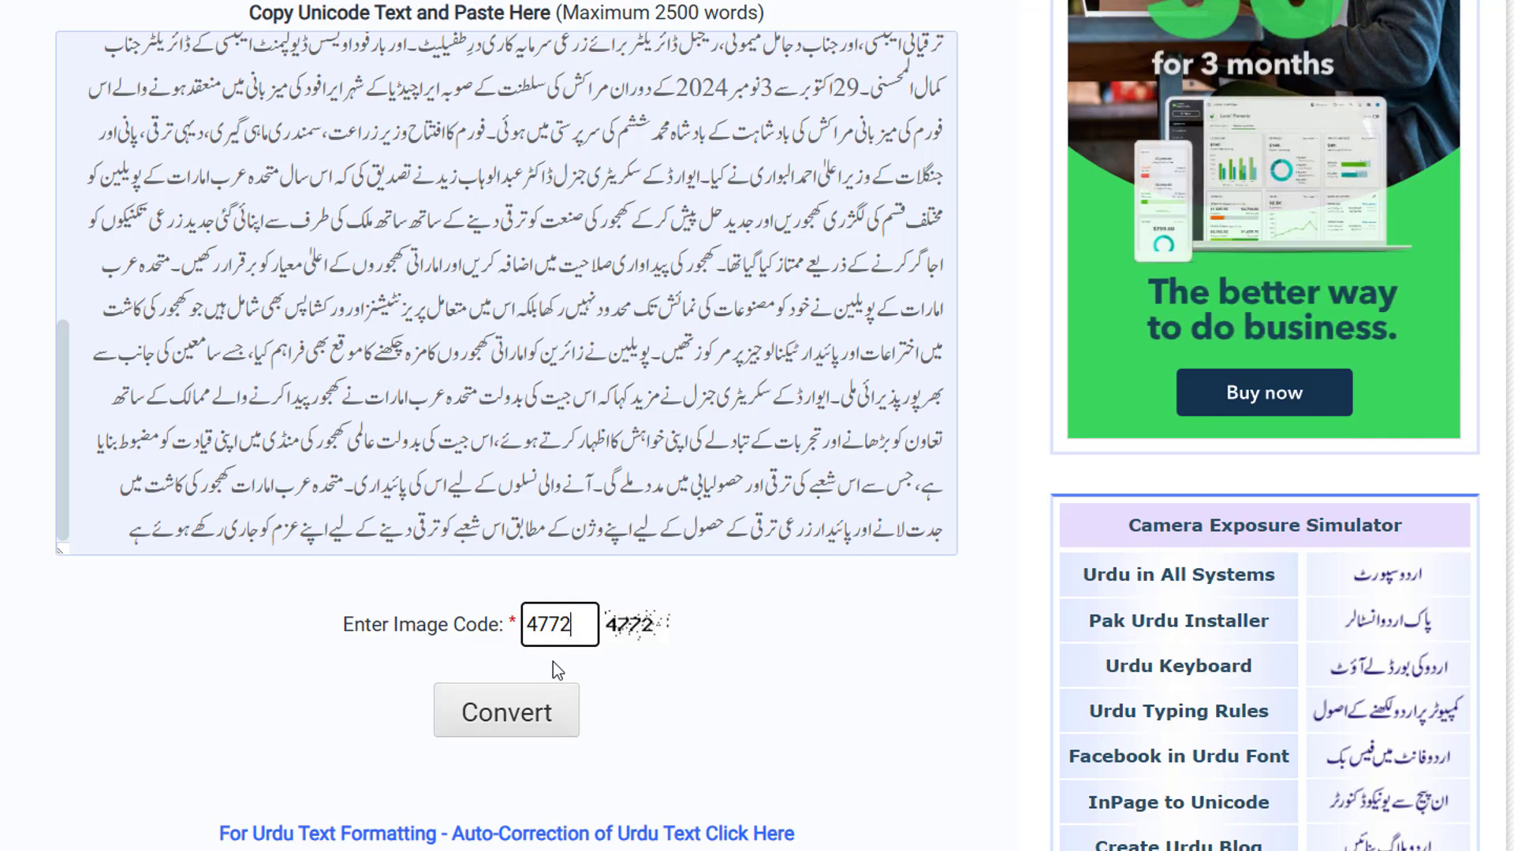
click(513, 719)
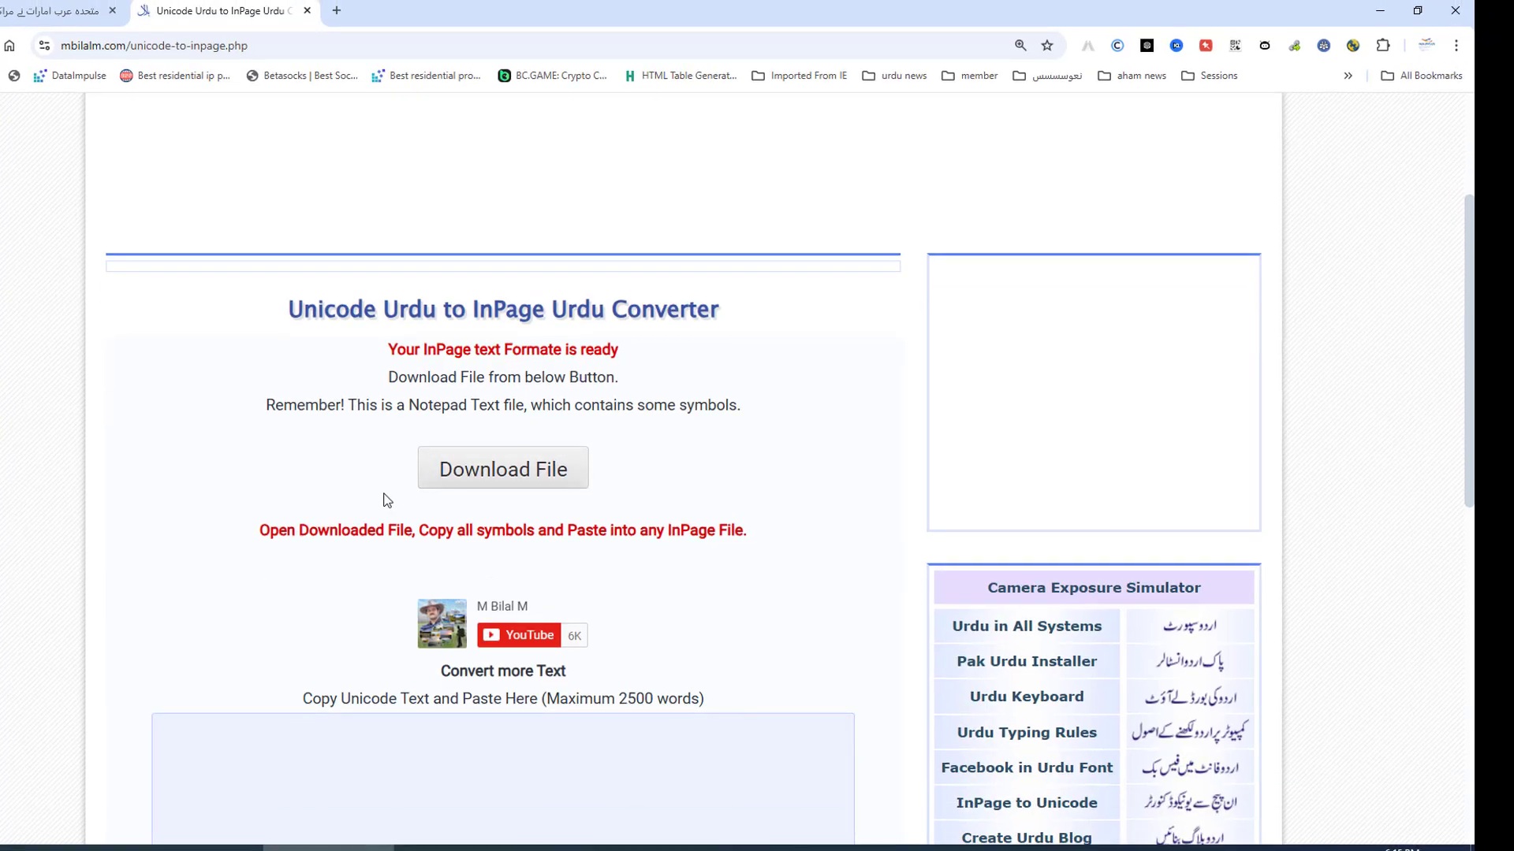
Step: Download the converted text file and copy all of its symbols from Notepad
click(488, 465)
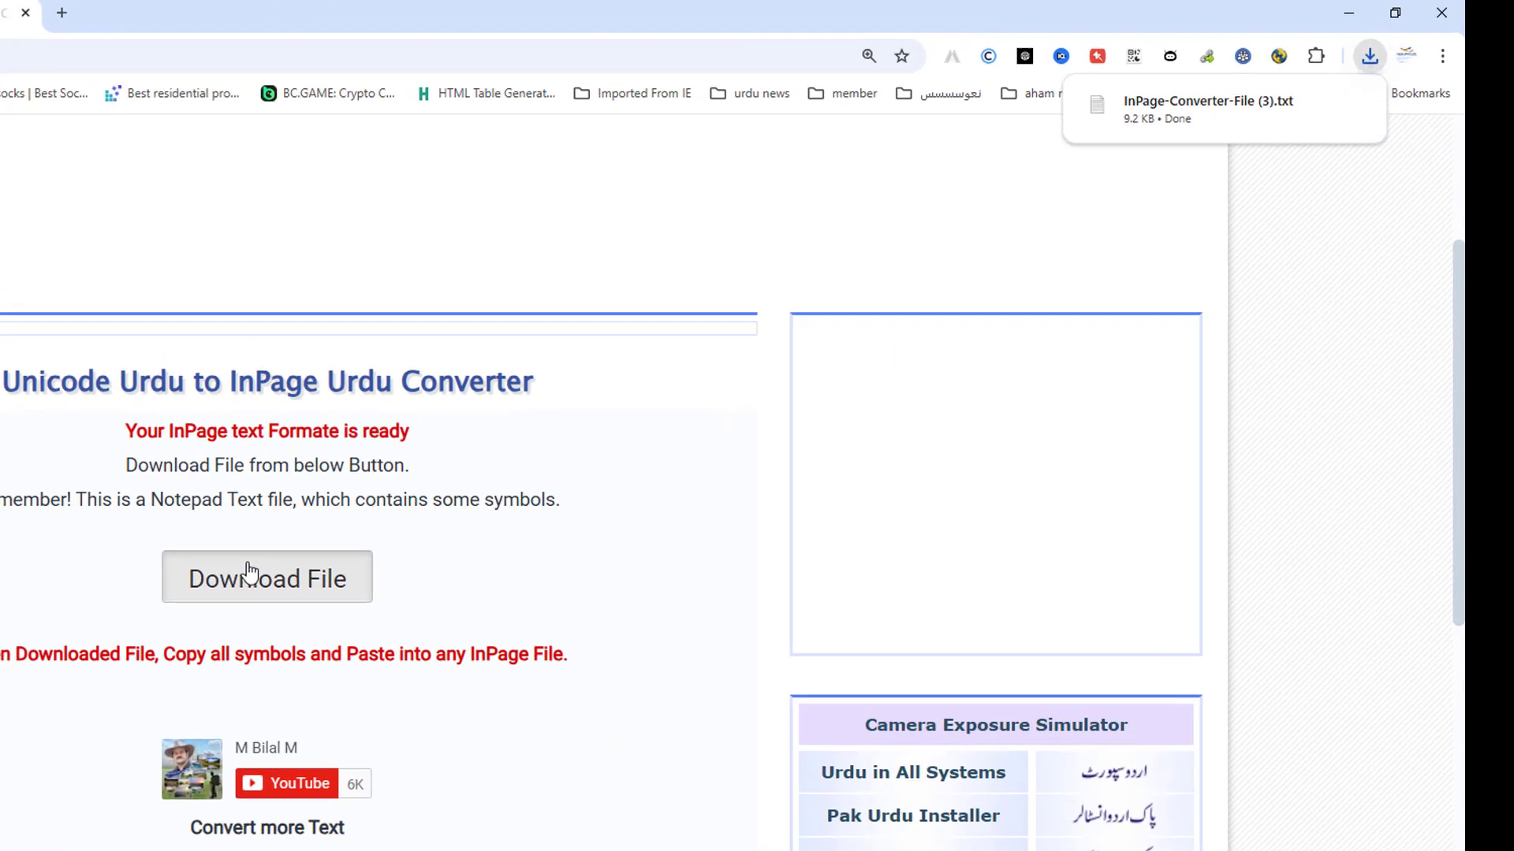
click(1108, 138)
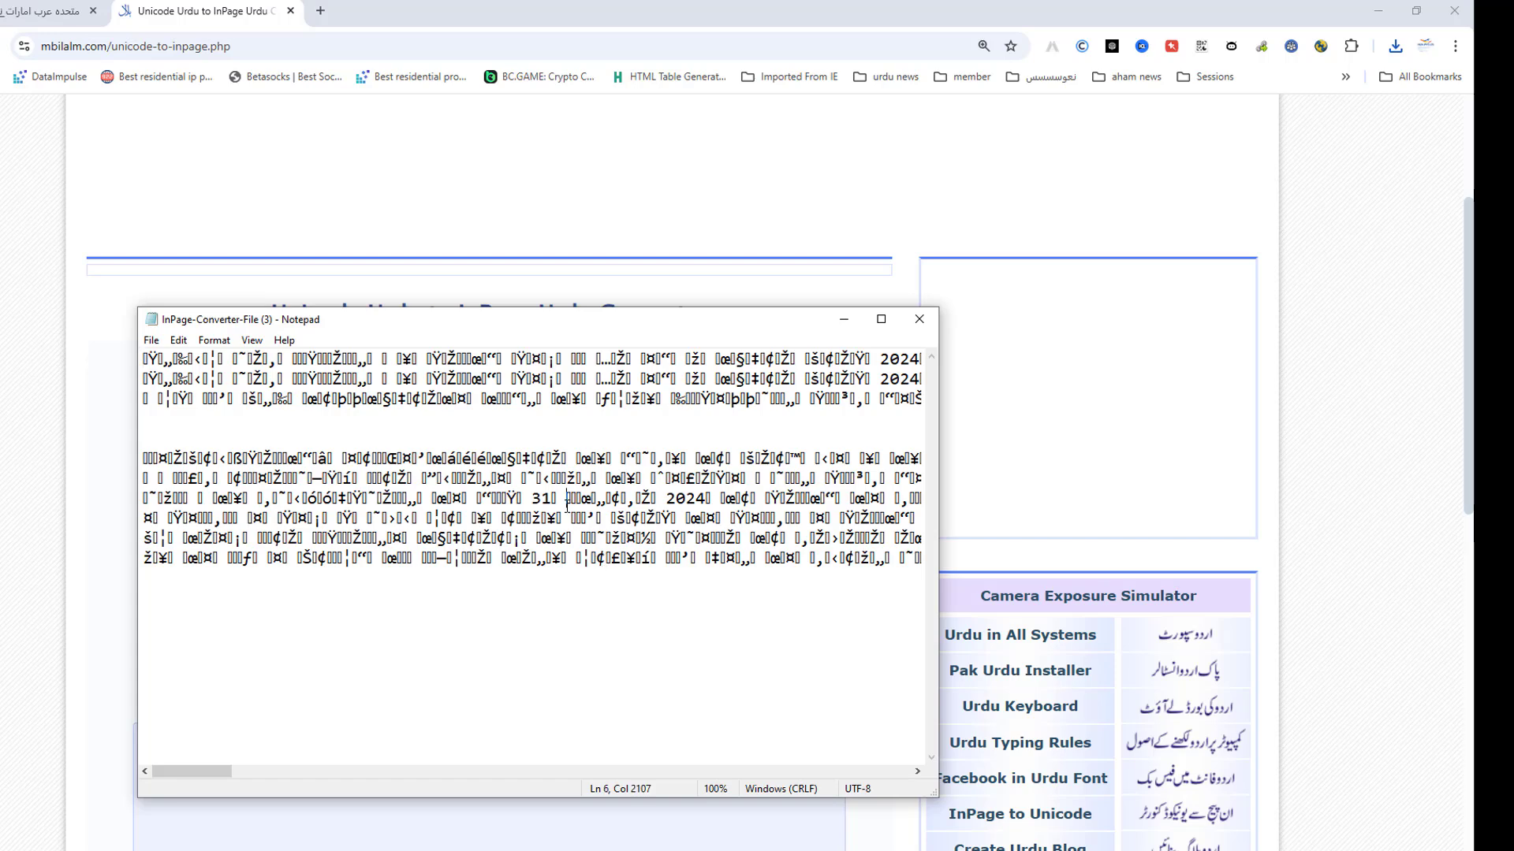
key(ctrl+a)
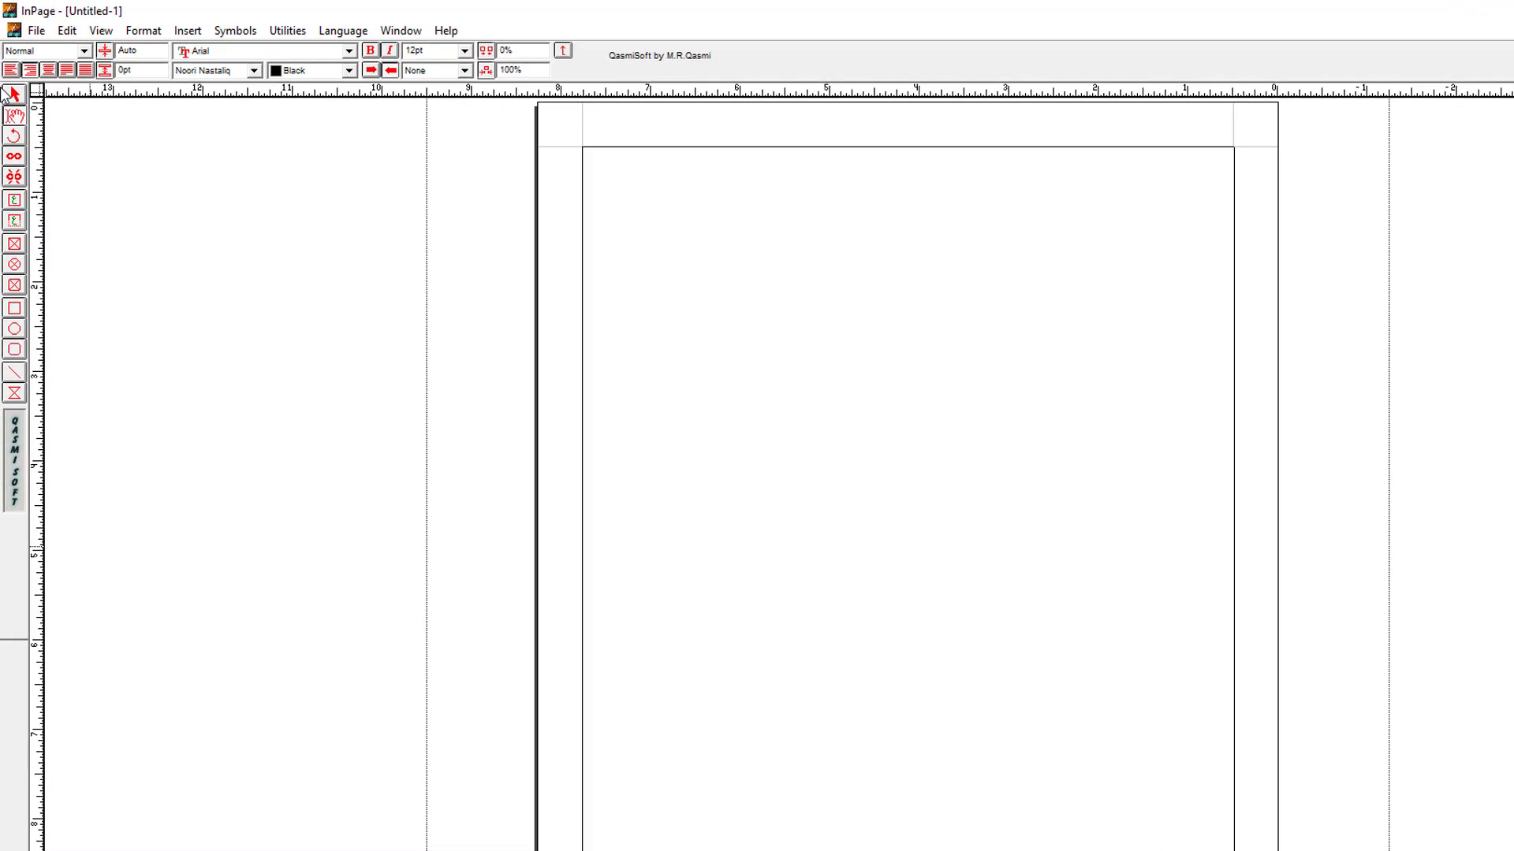
click(33, 28)
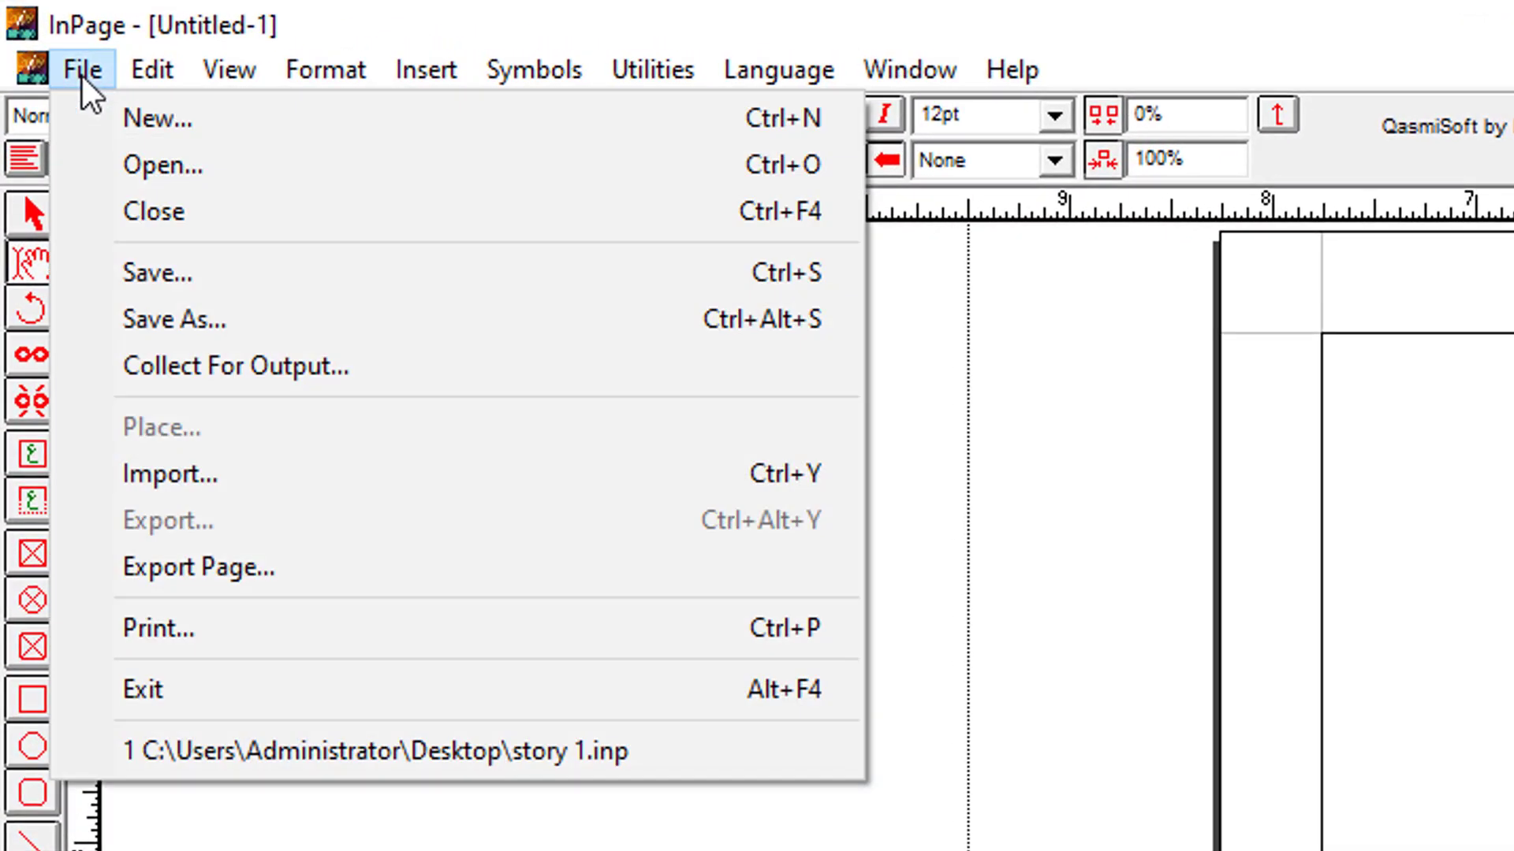
click(127, 118)
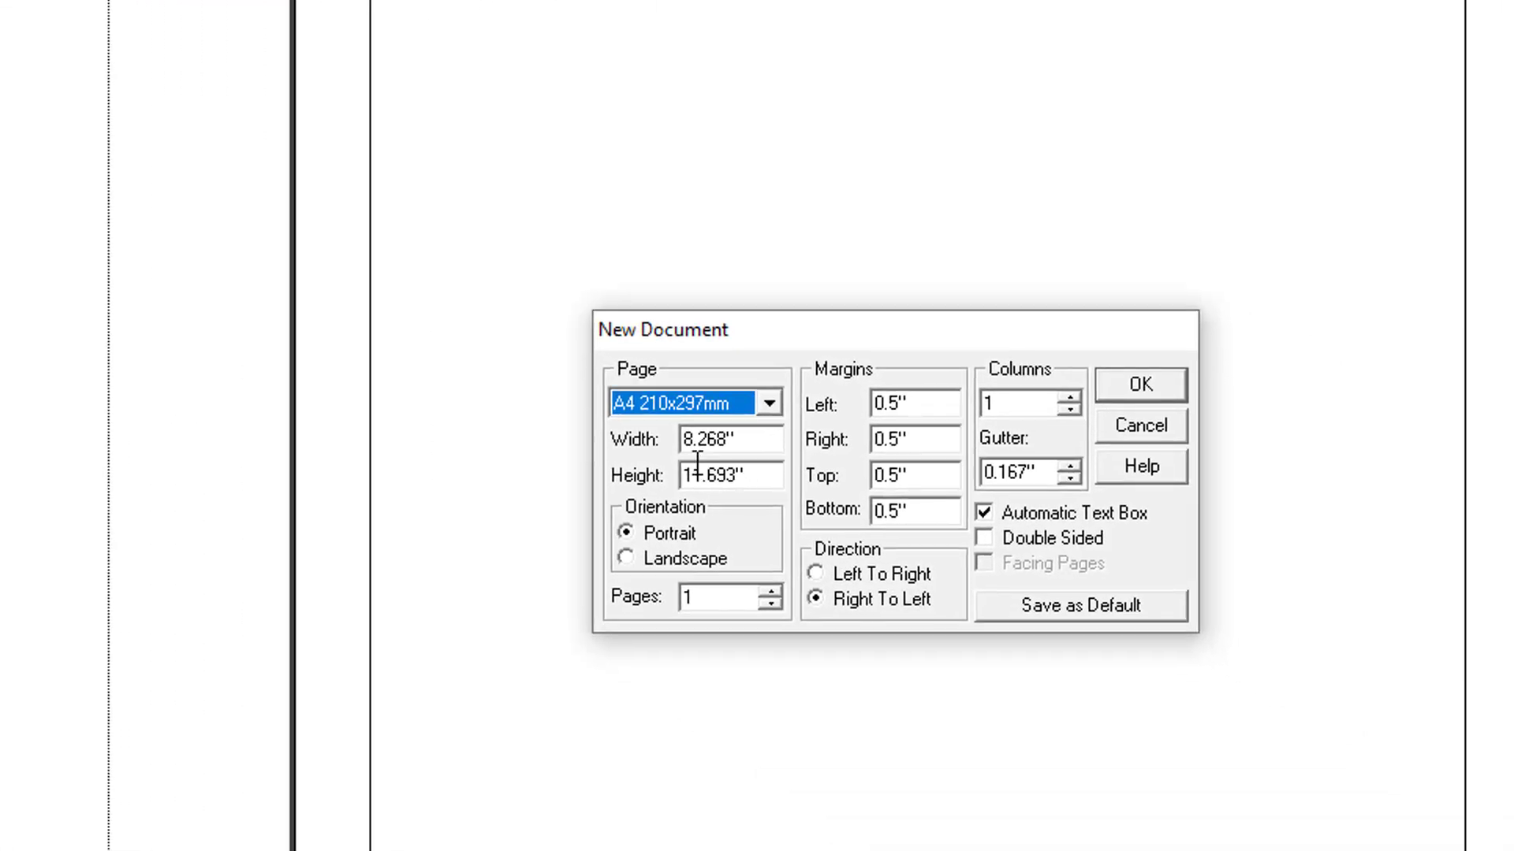
click(1141, 425)
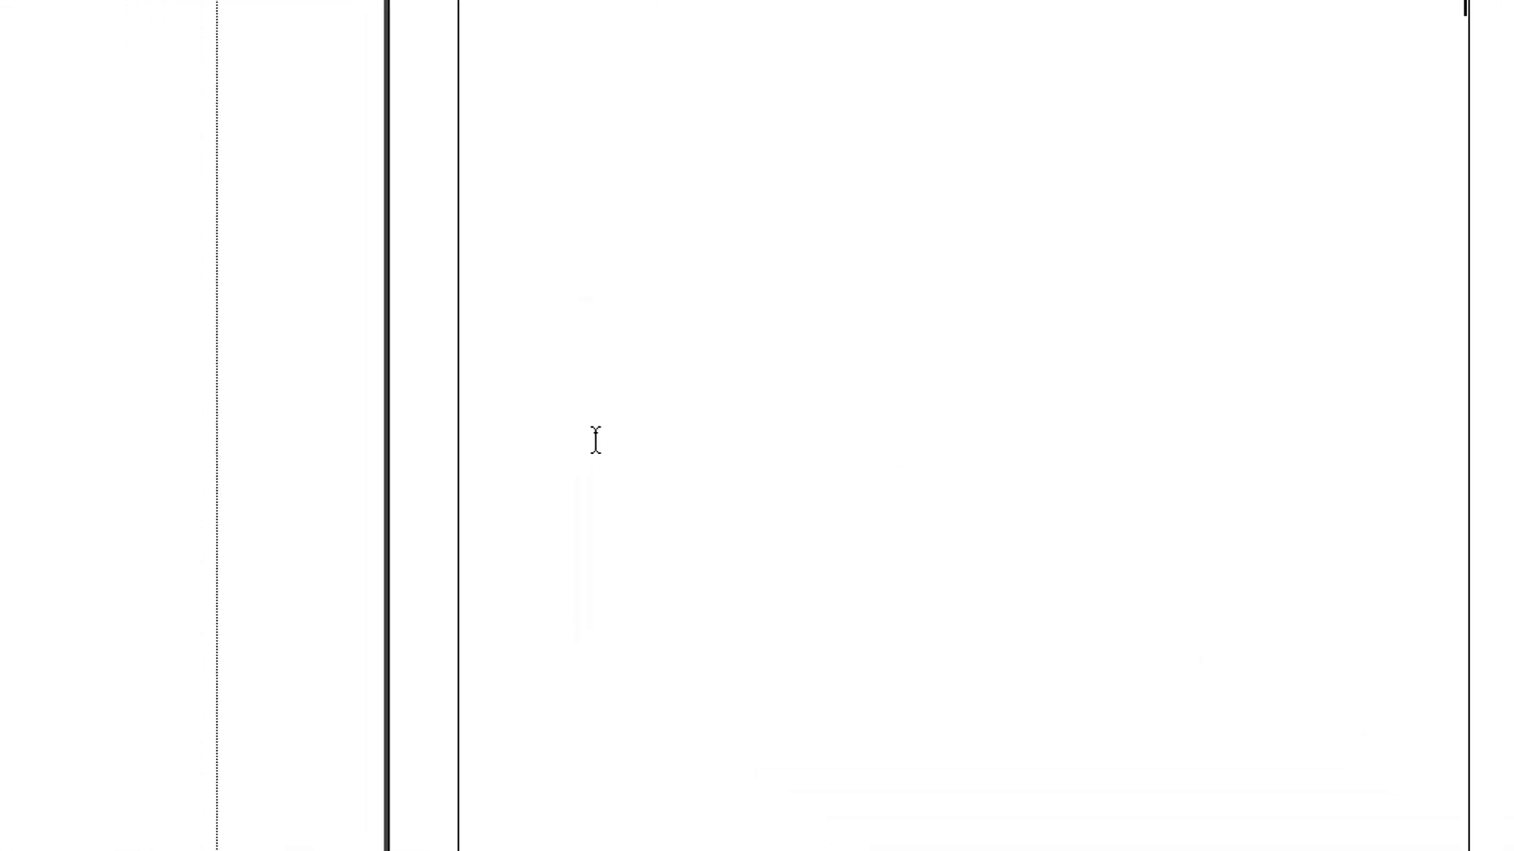
Step: Paste the converted text into the blank InPage page and set the font size of all of it to 18pt
key(ctrl+v)
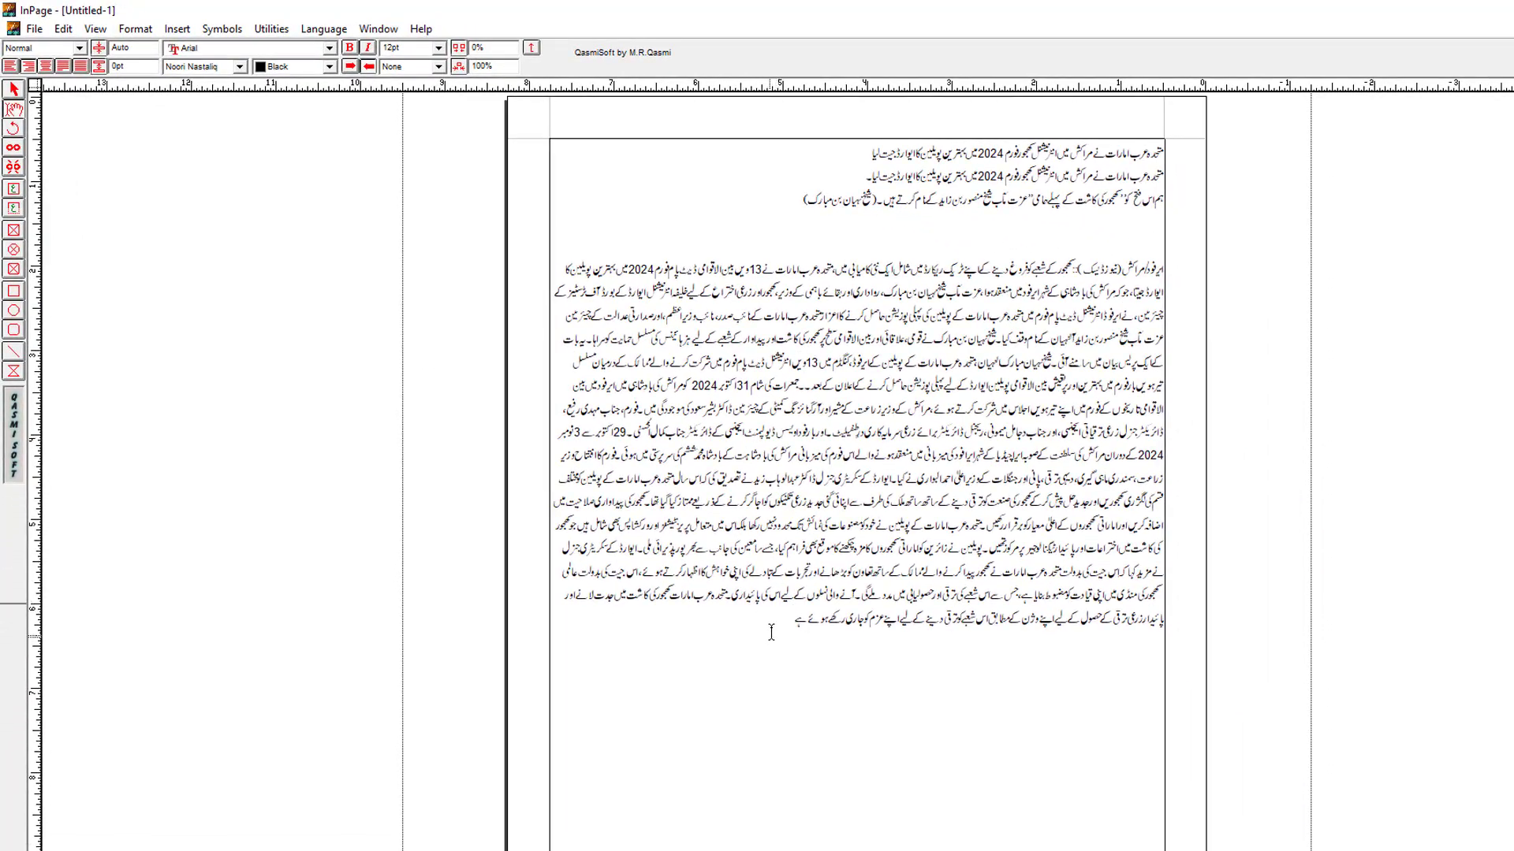
drag(771, 632, 1210, 127)
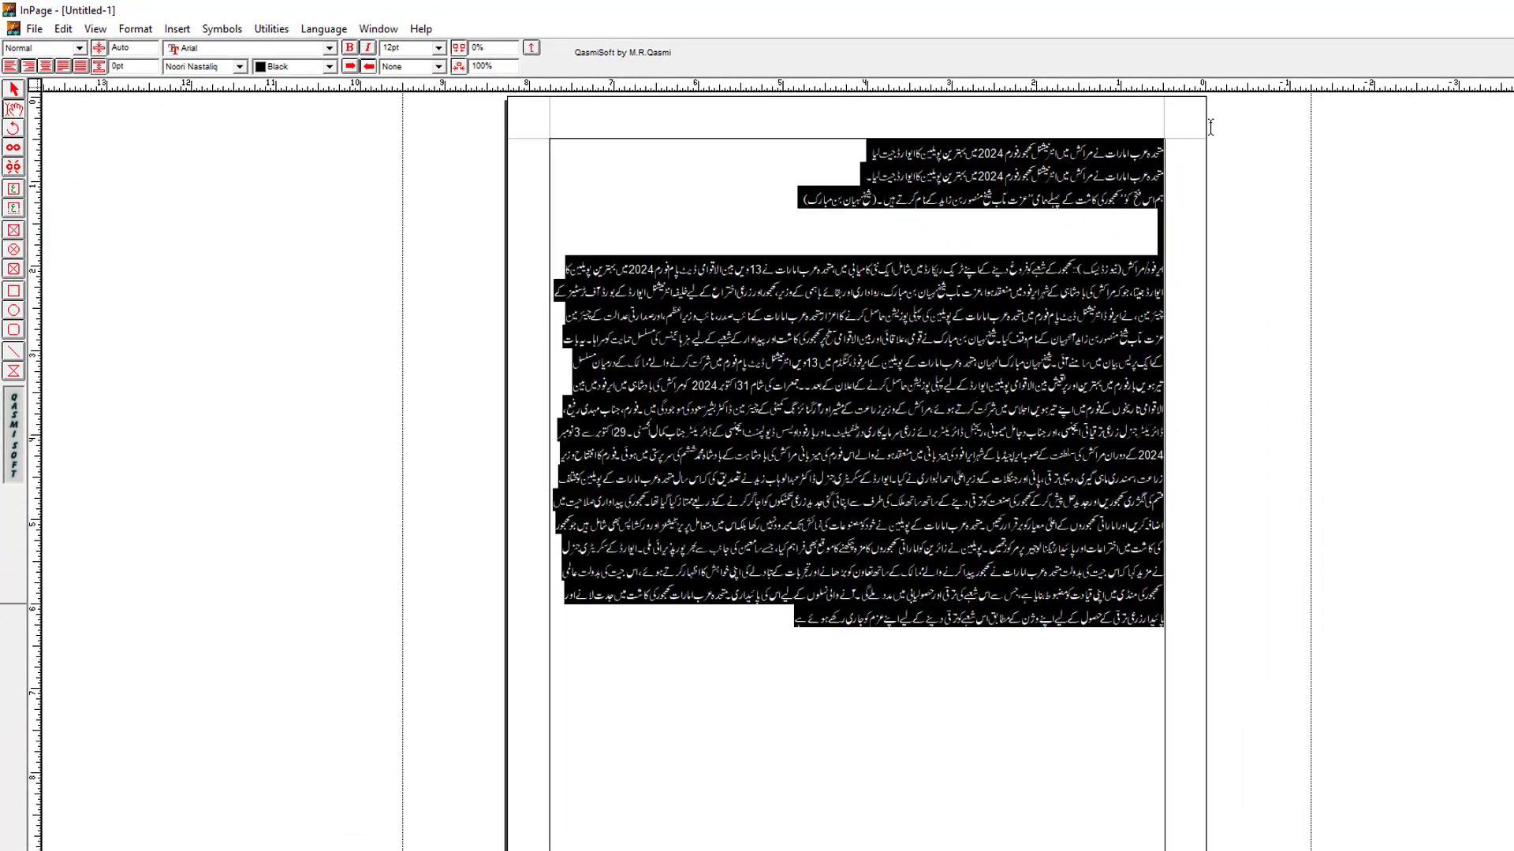
click(438, 48)
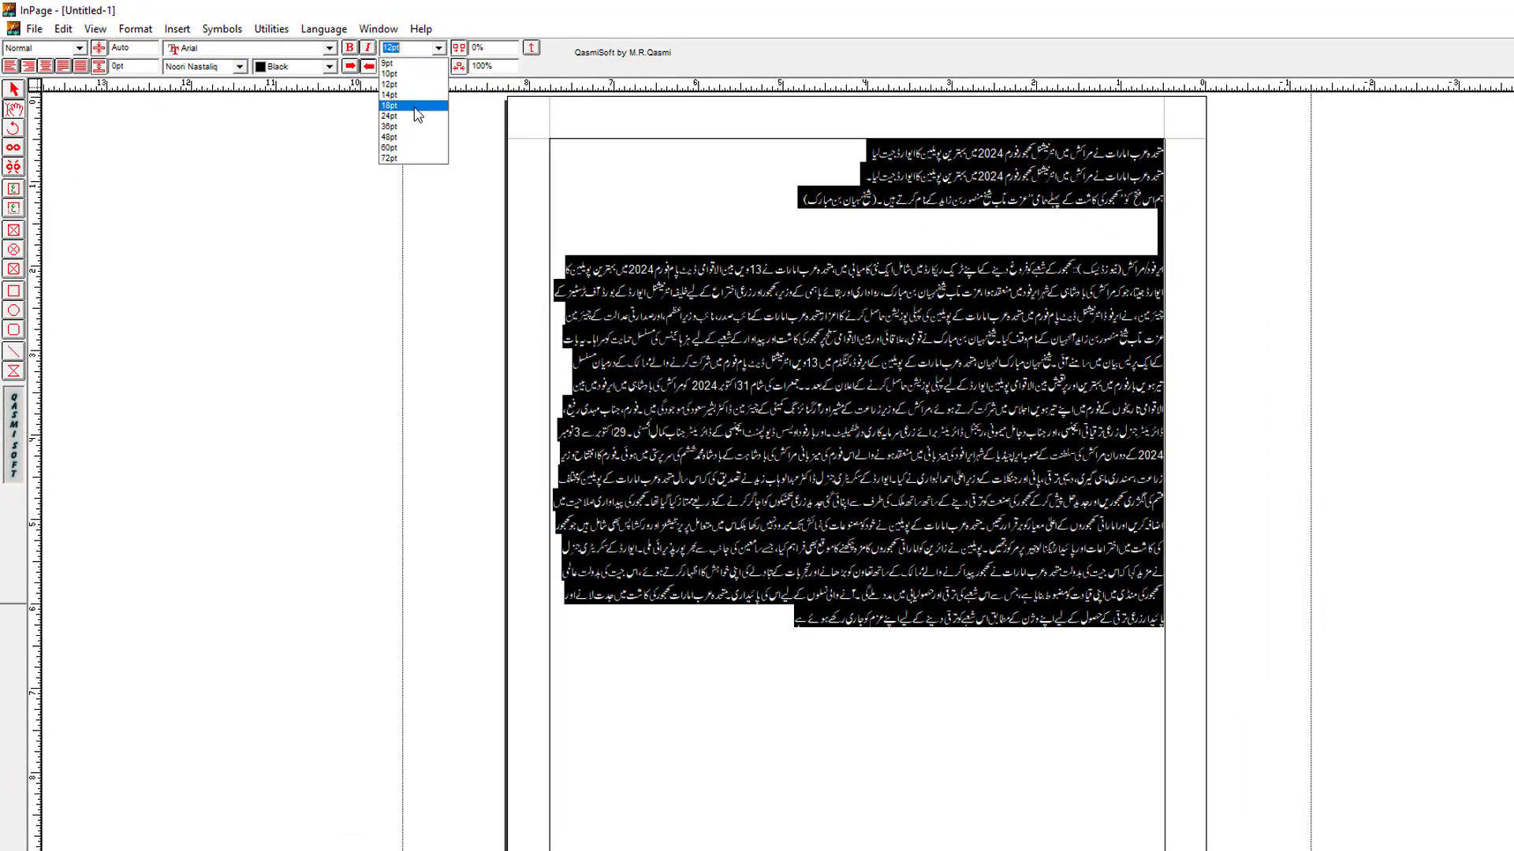
click(409, 108)
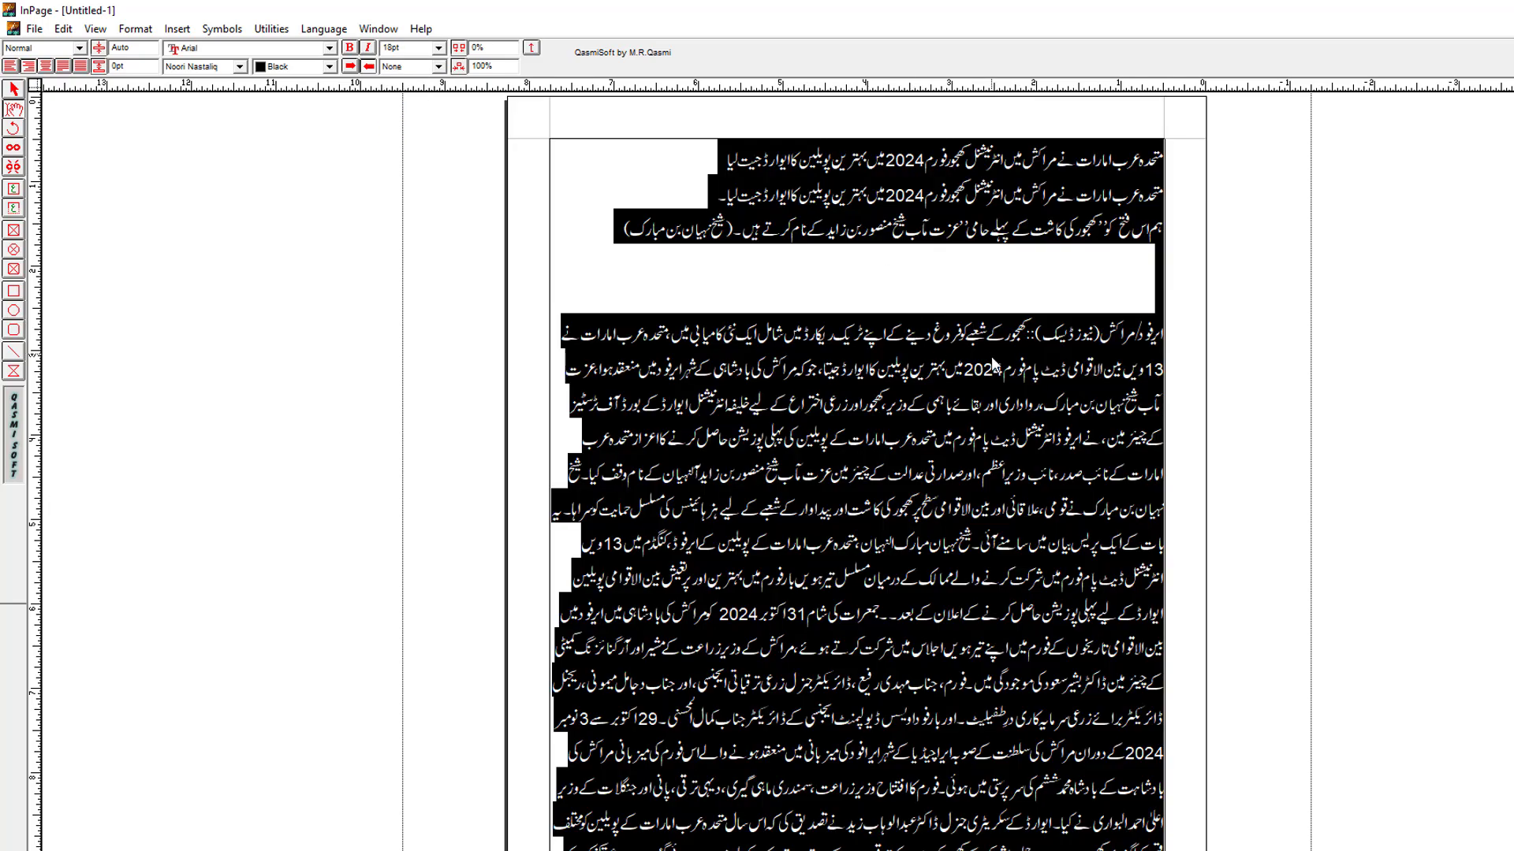
click(1009, 369)
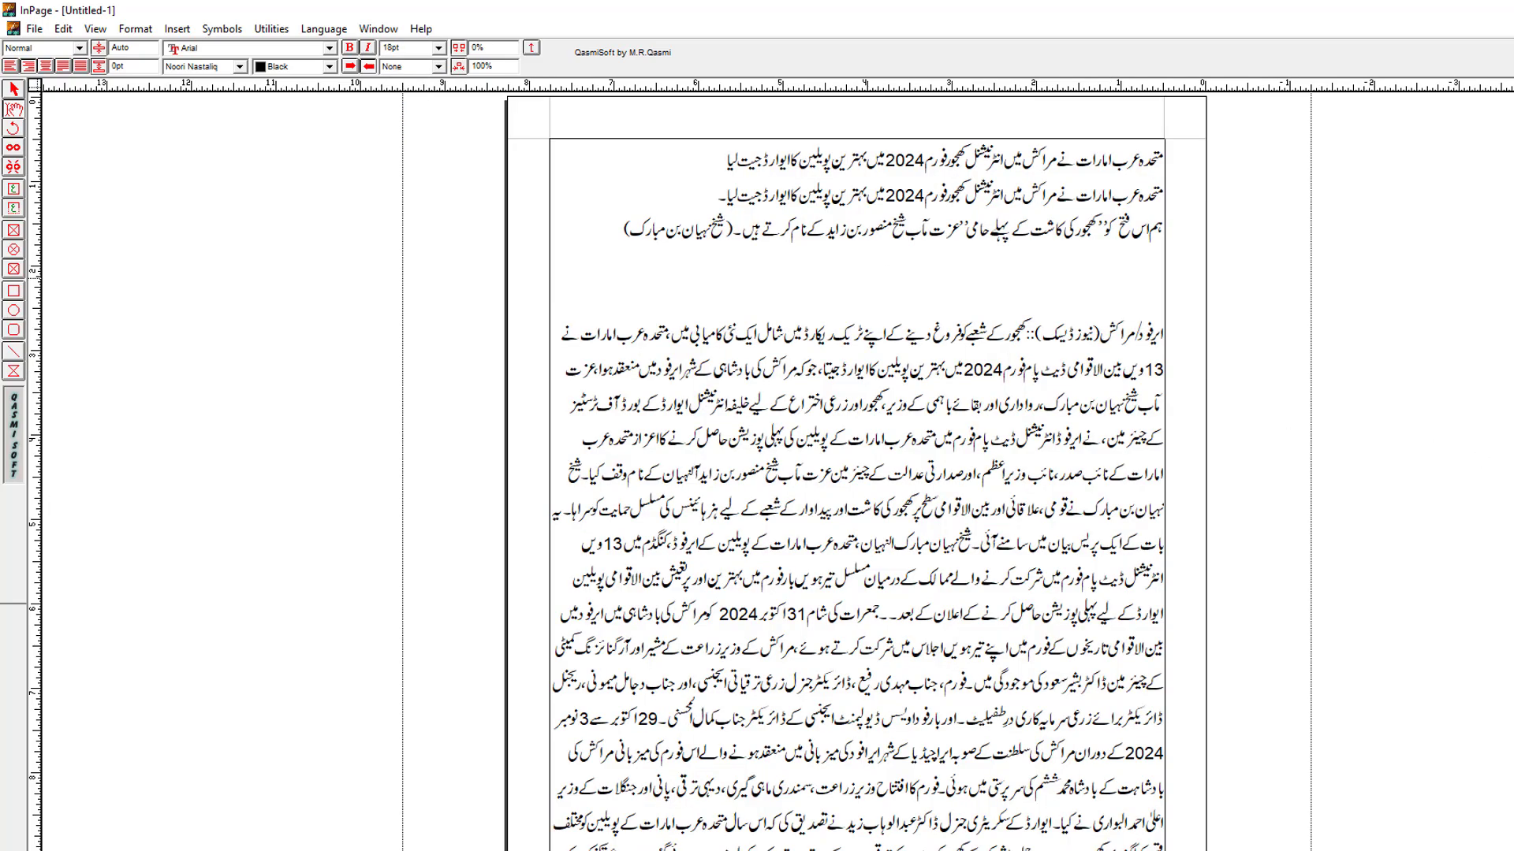
scroll(1234, 494, down, 3)
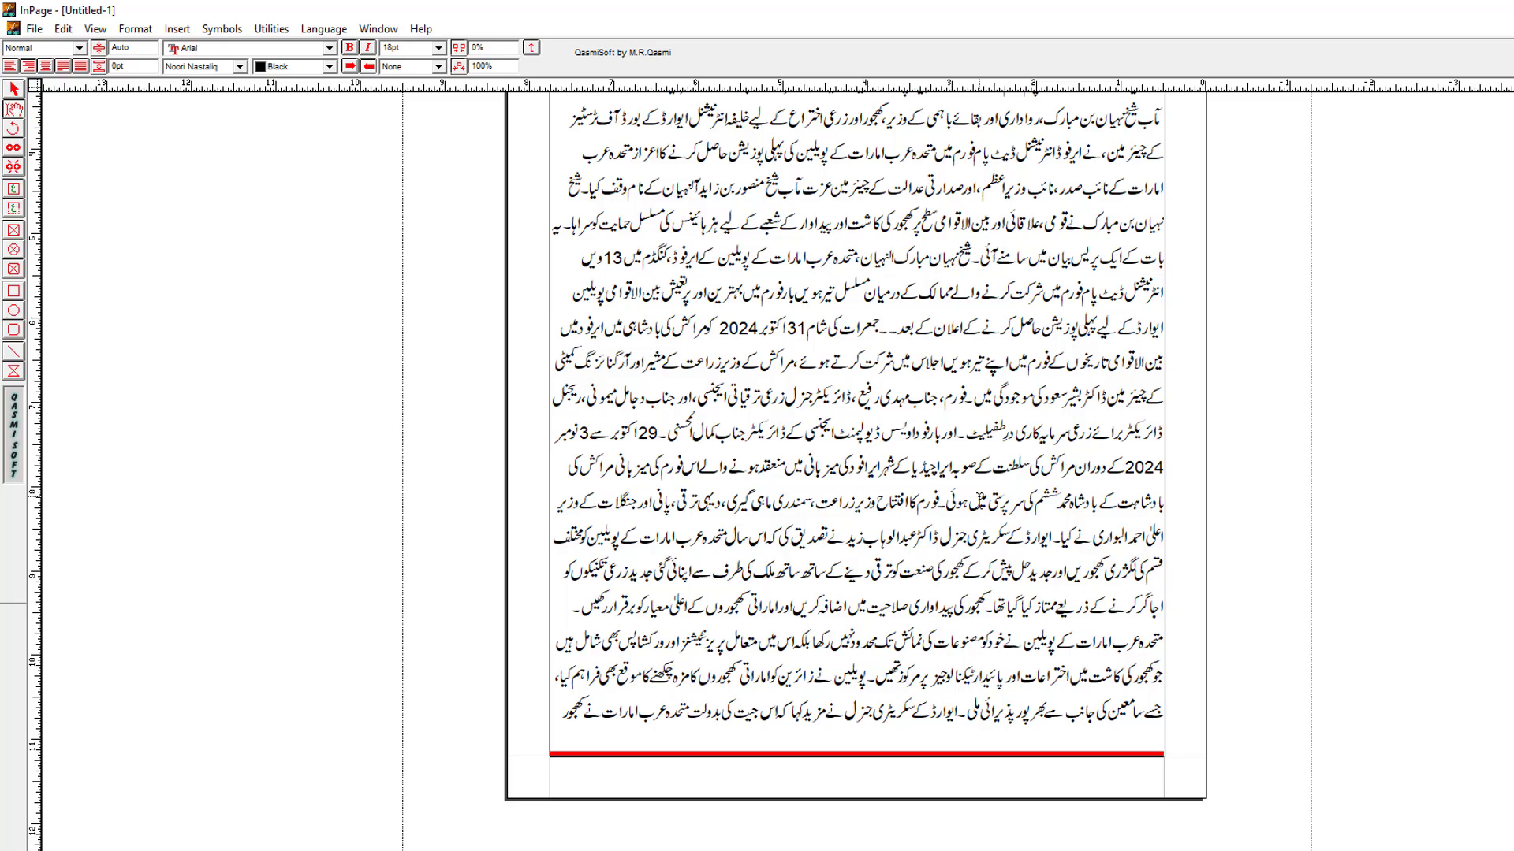
Step: Reduce the font size of all the article text to 16pt
key(ctrl+a)
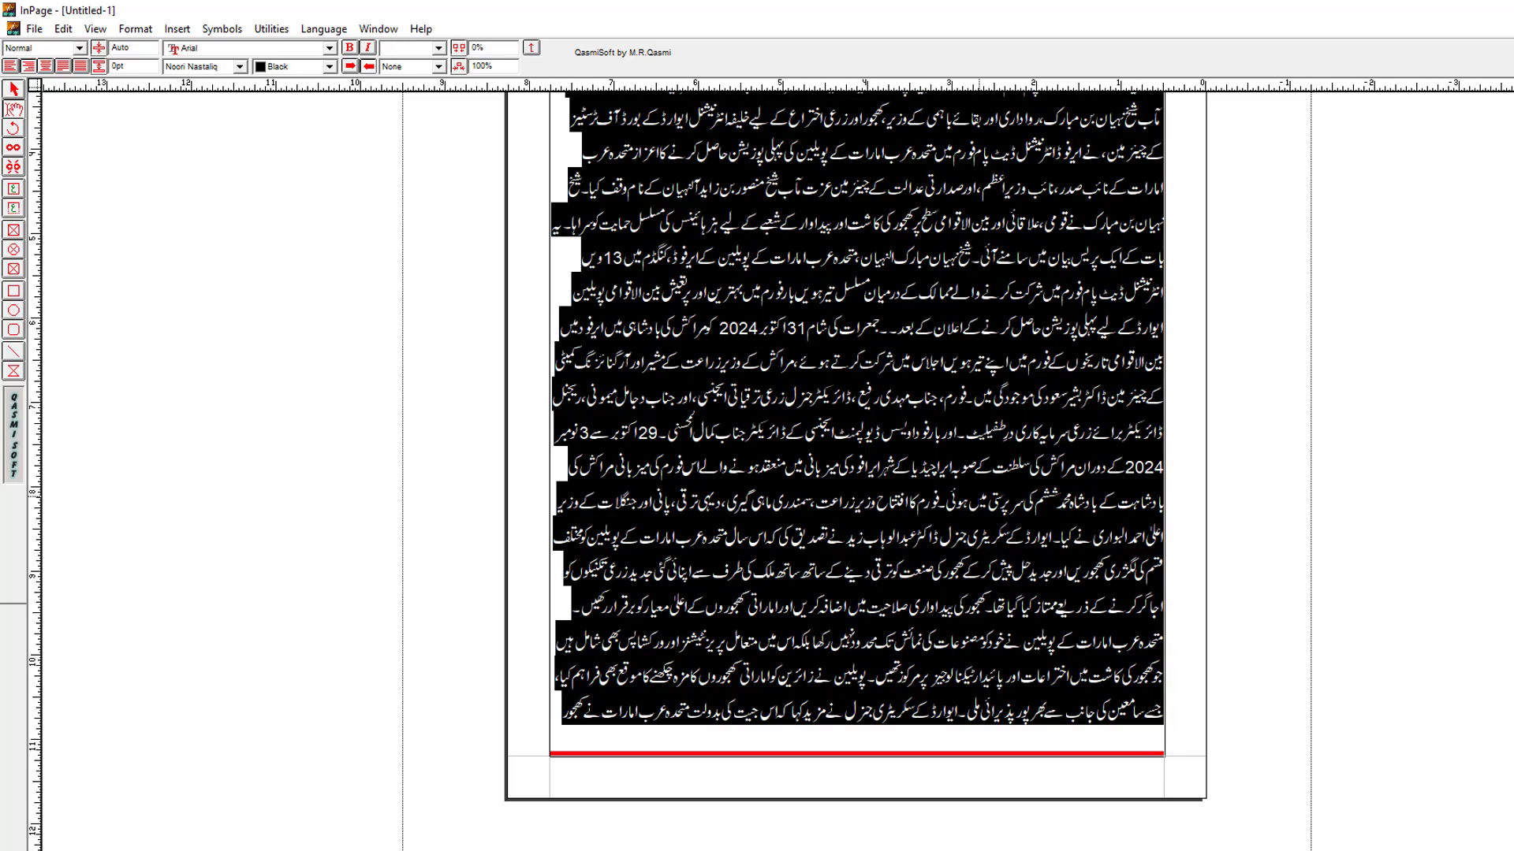
key(ctrl+shift+period)
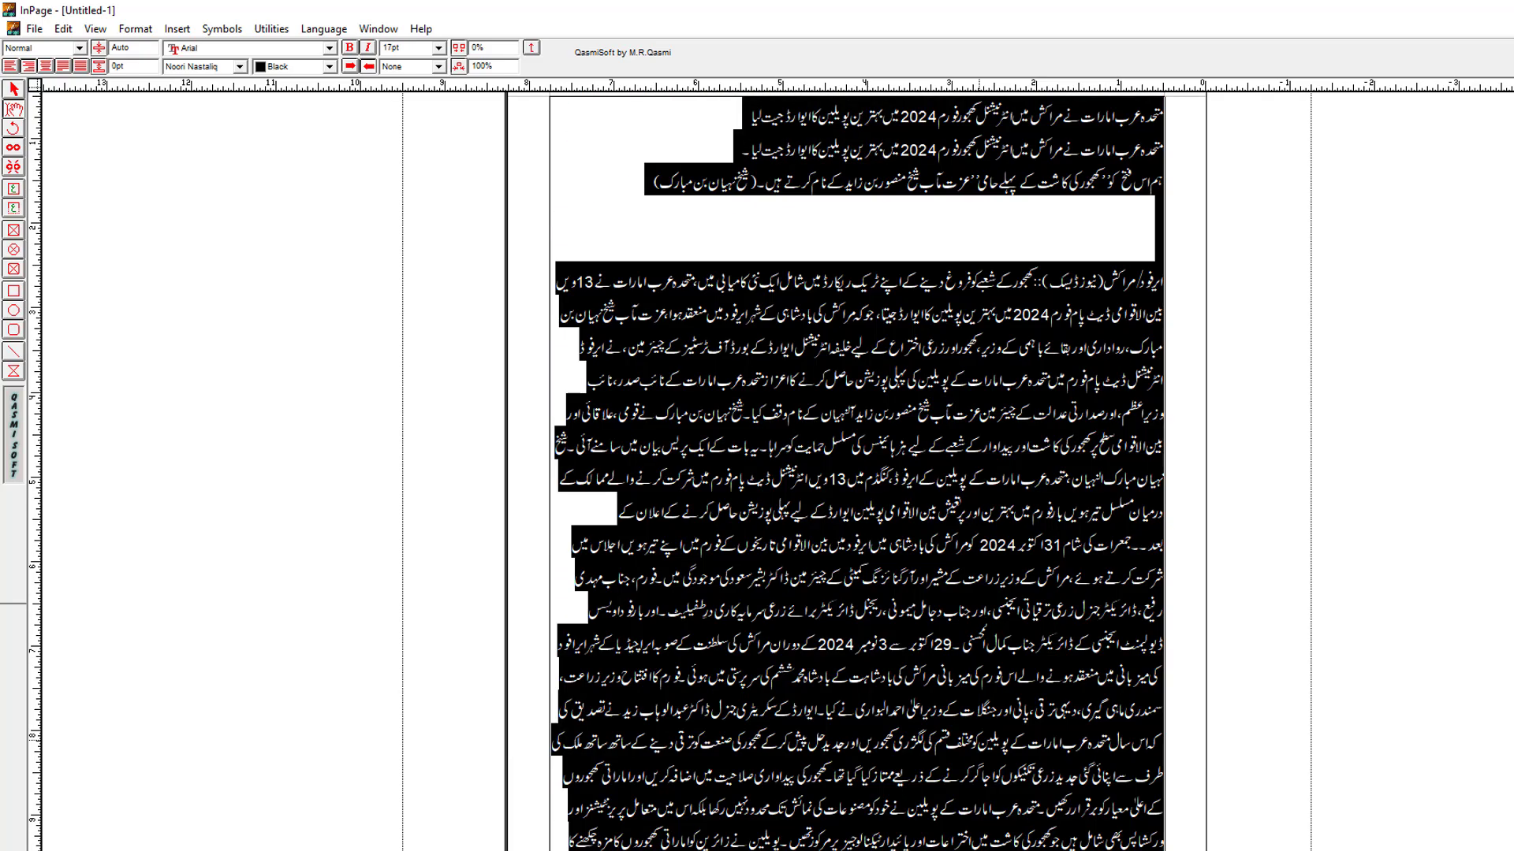
key(ctrl+shift+comma)
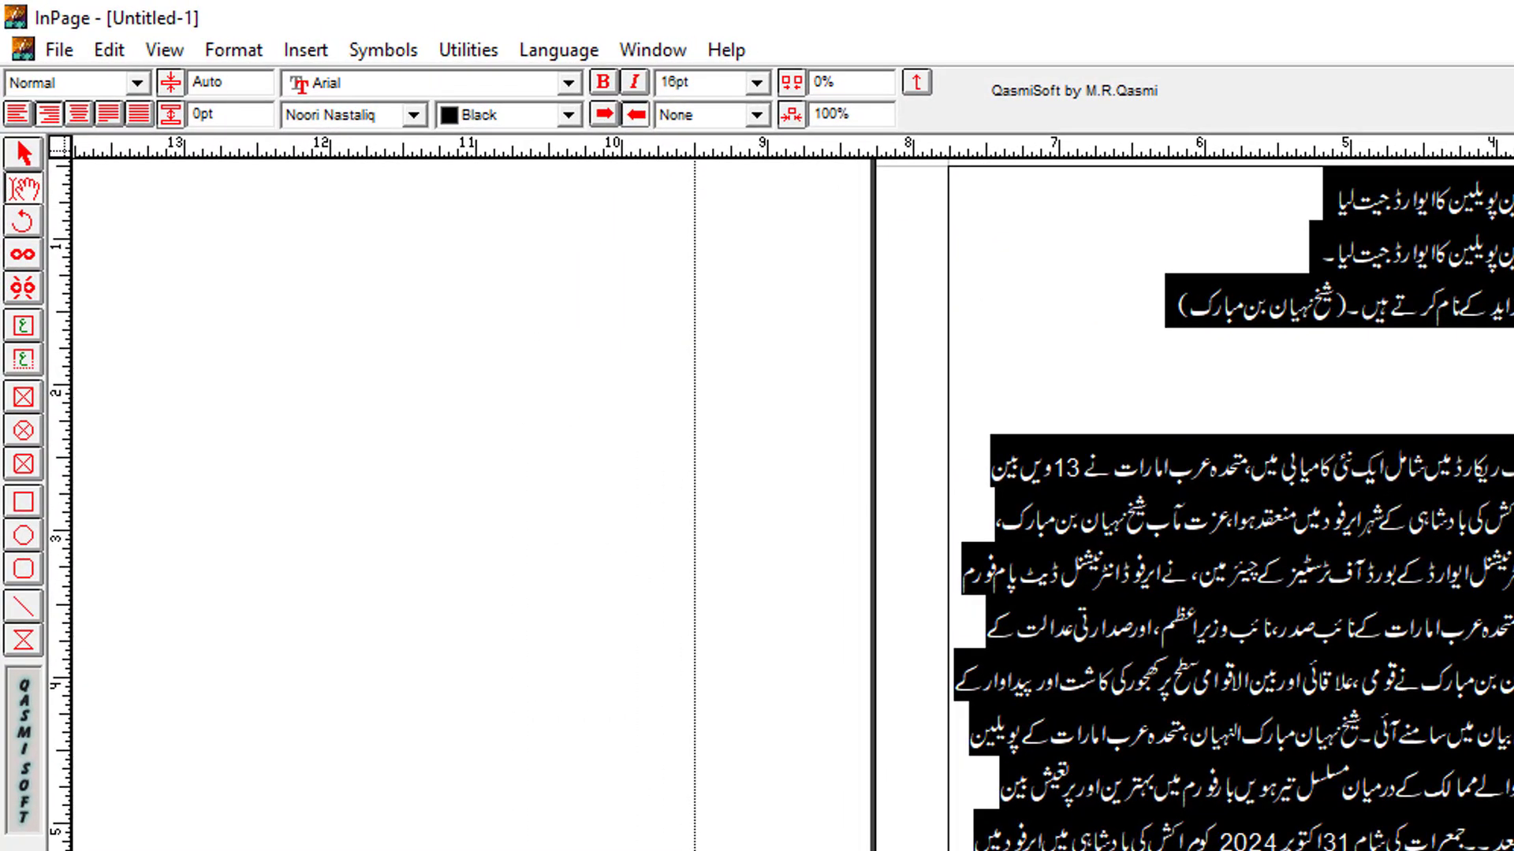
click(1078, 458)
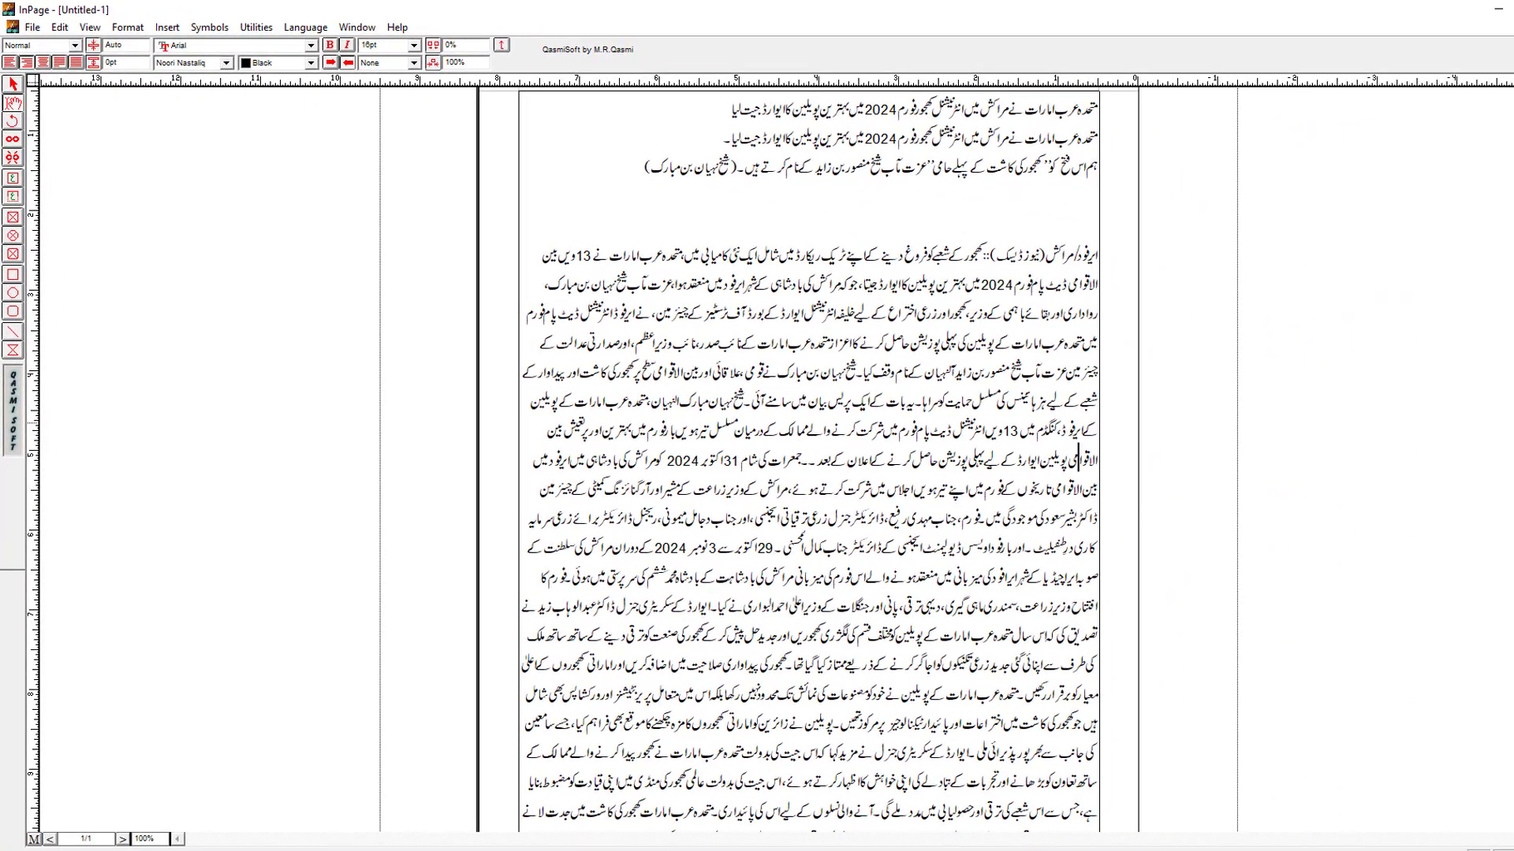
scroll(808, 457, down, 2)
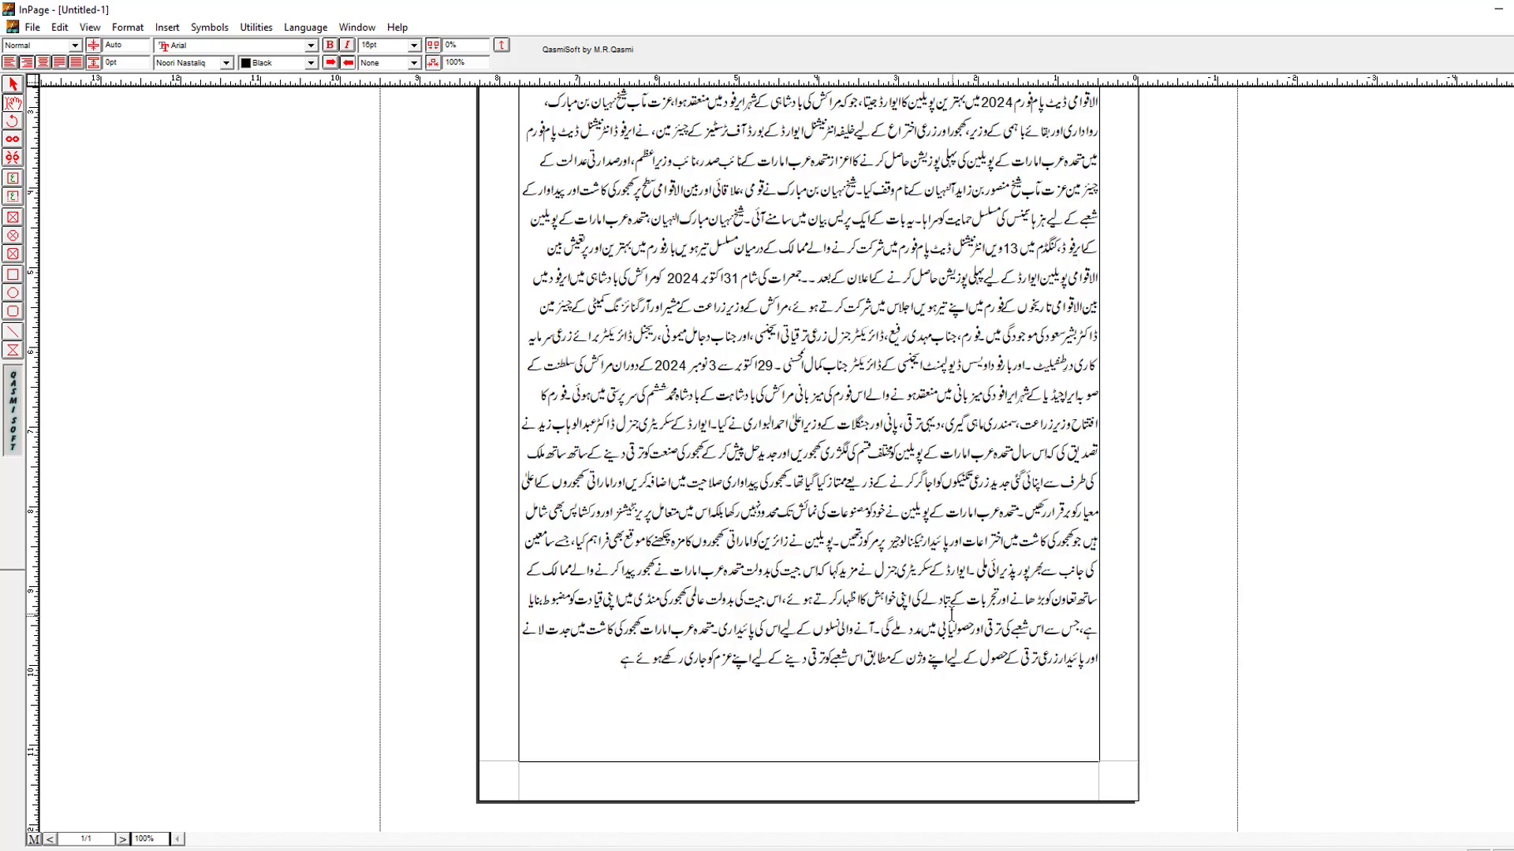
Step: Create a new one-page A4 portrait document with 0.5" margins, one column and right-to-left direction
click(30, 27)
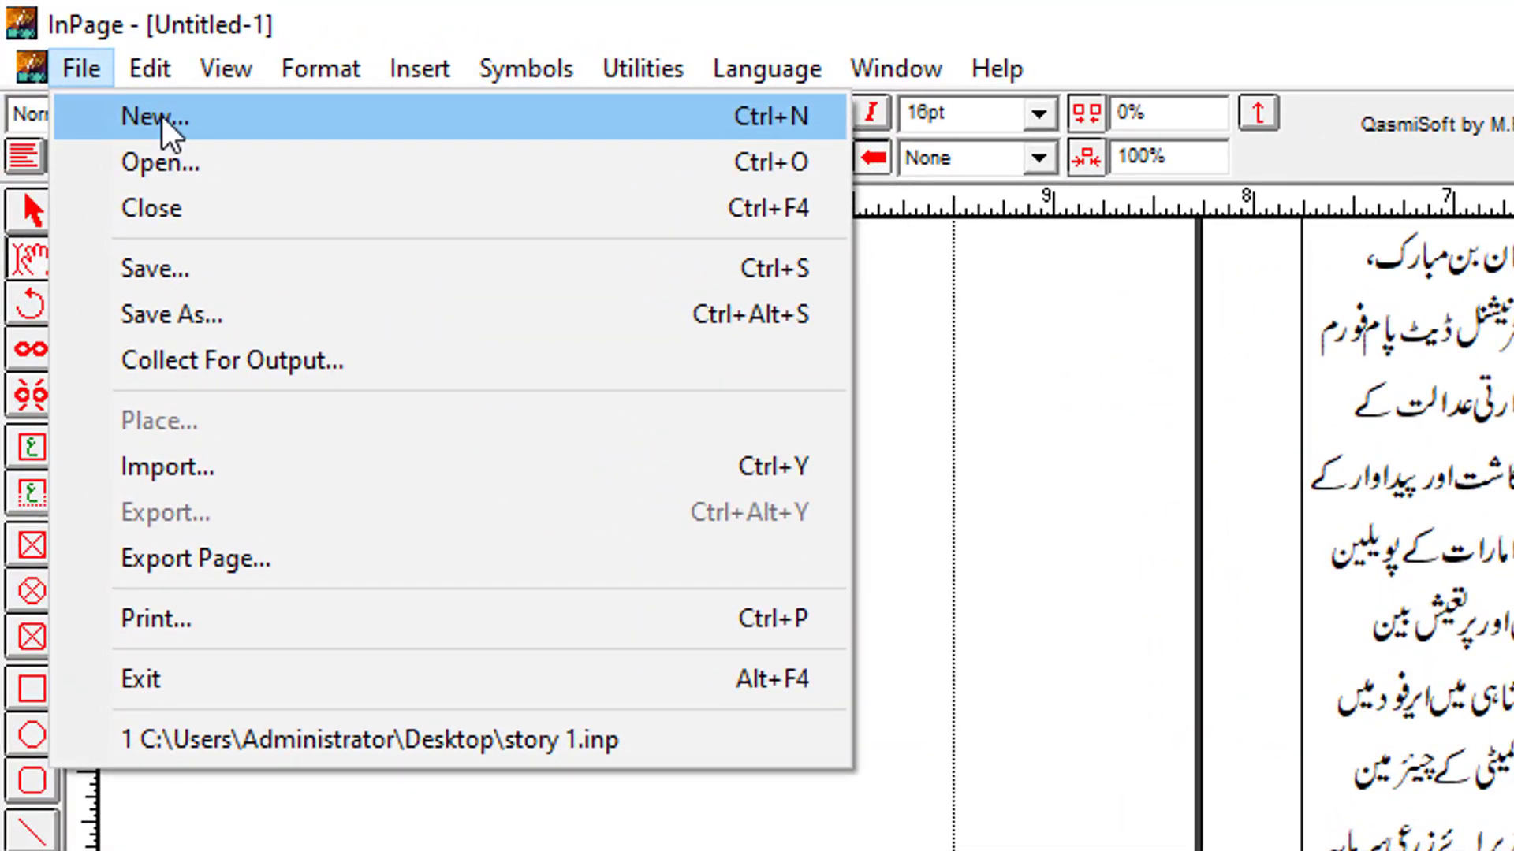
drag(82, 93, 222, 154)
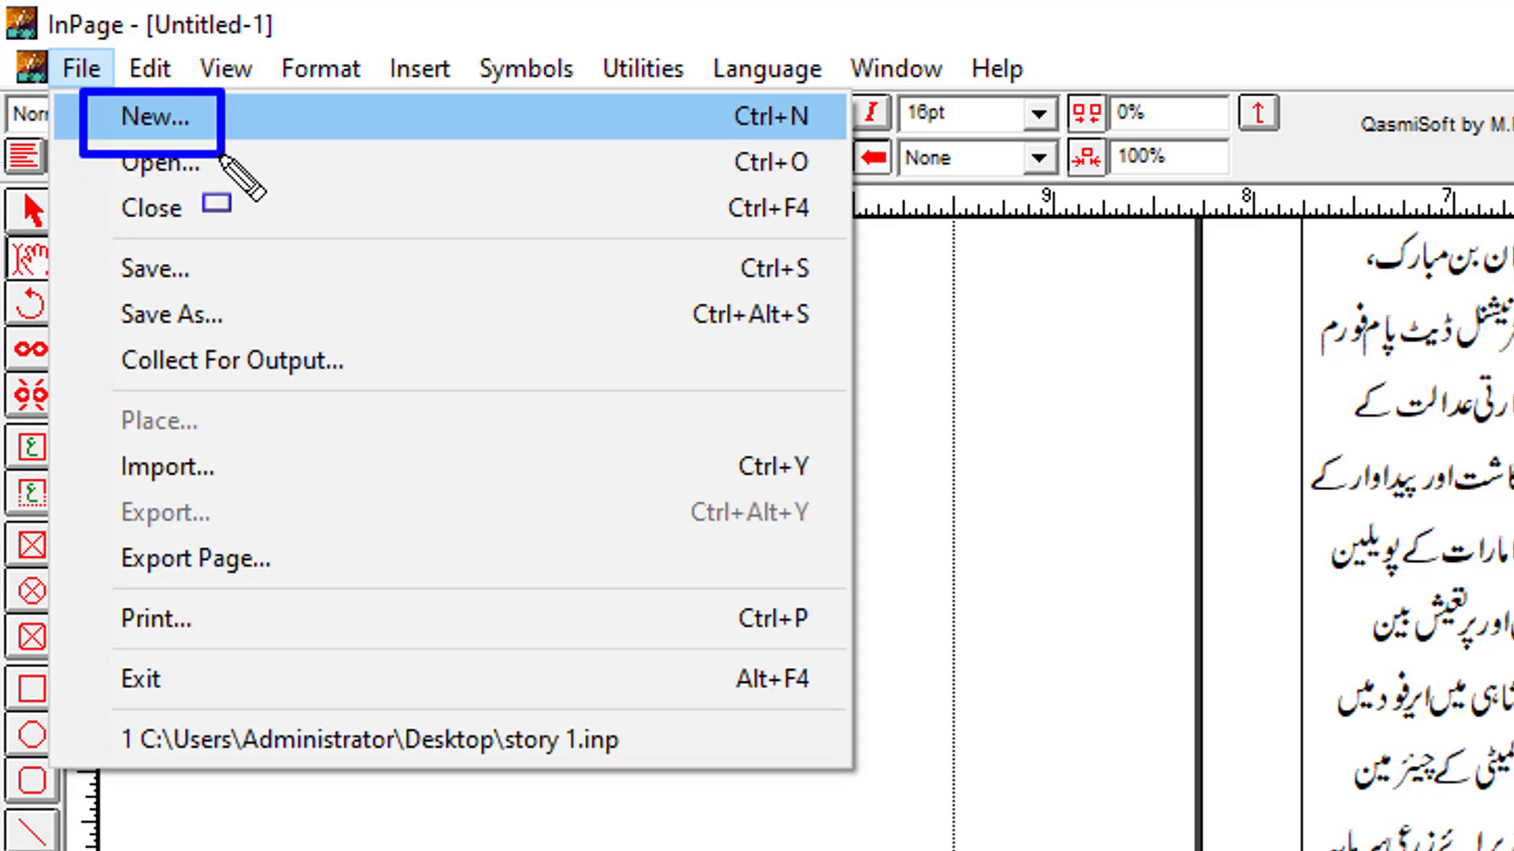
key(Escape)
click(71, 79)
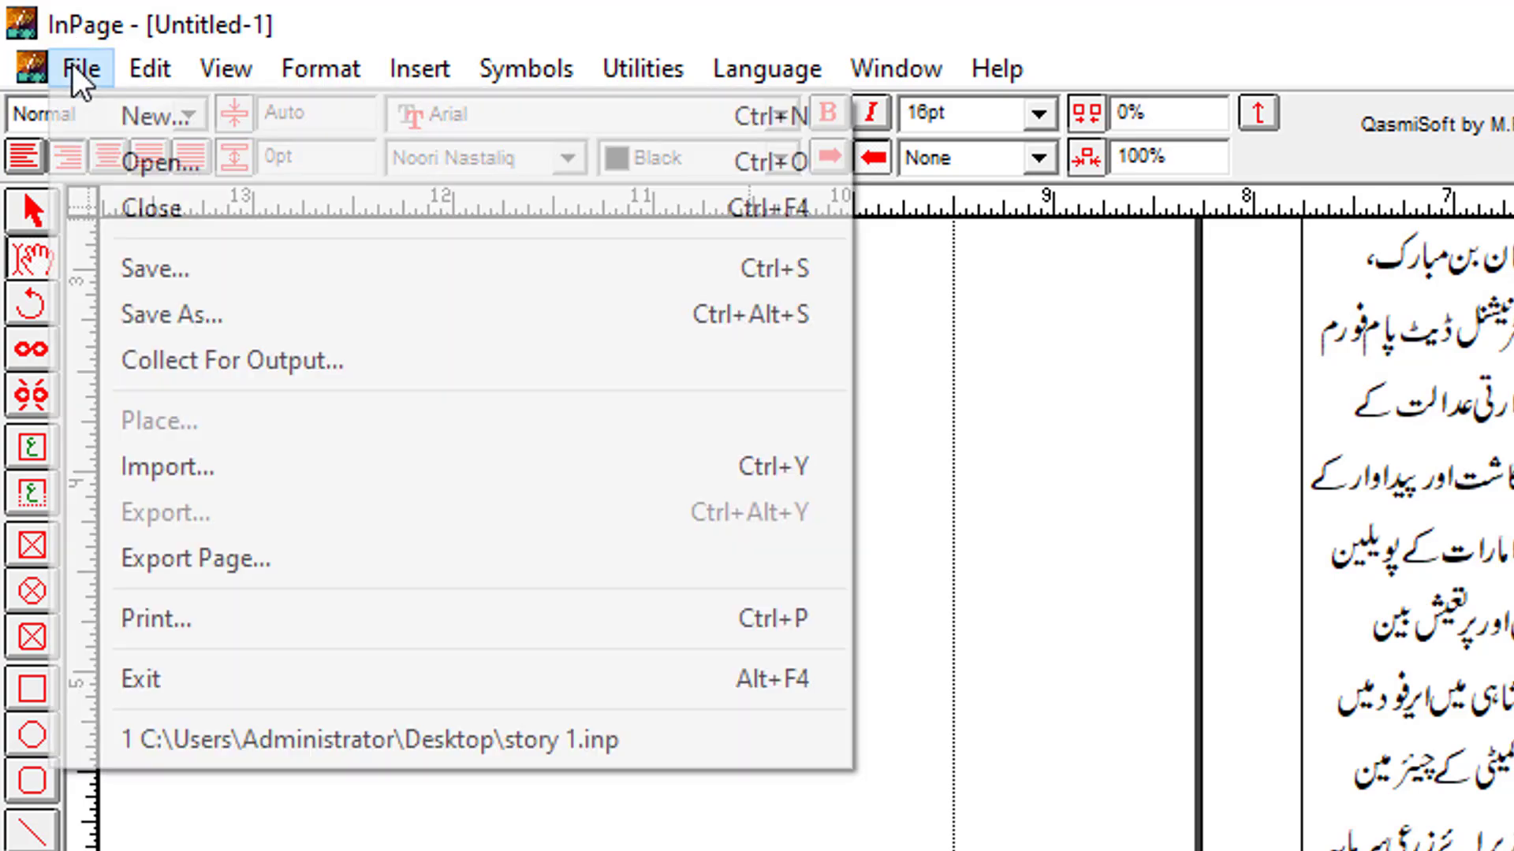
click(79, 114)
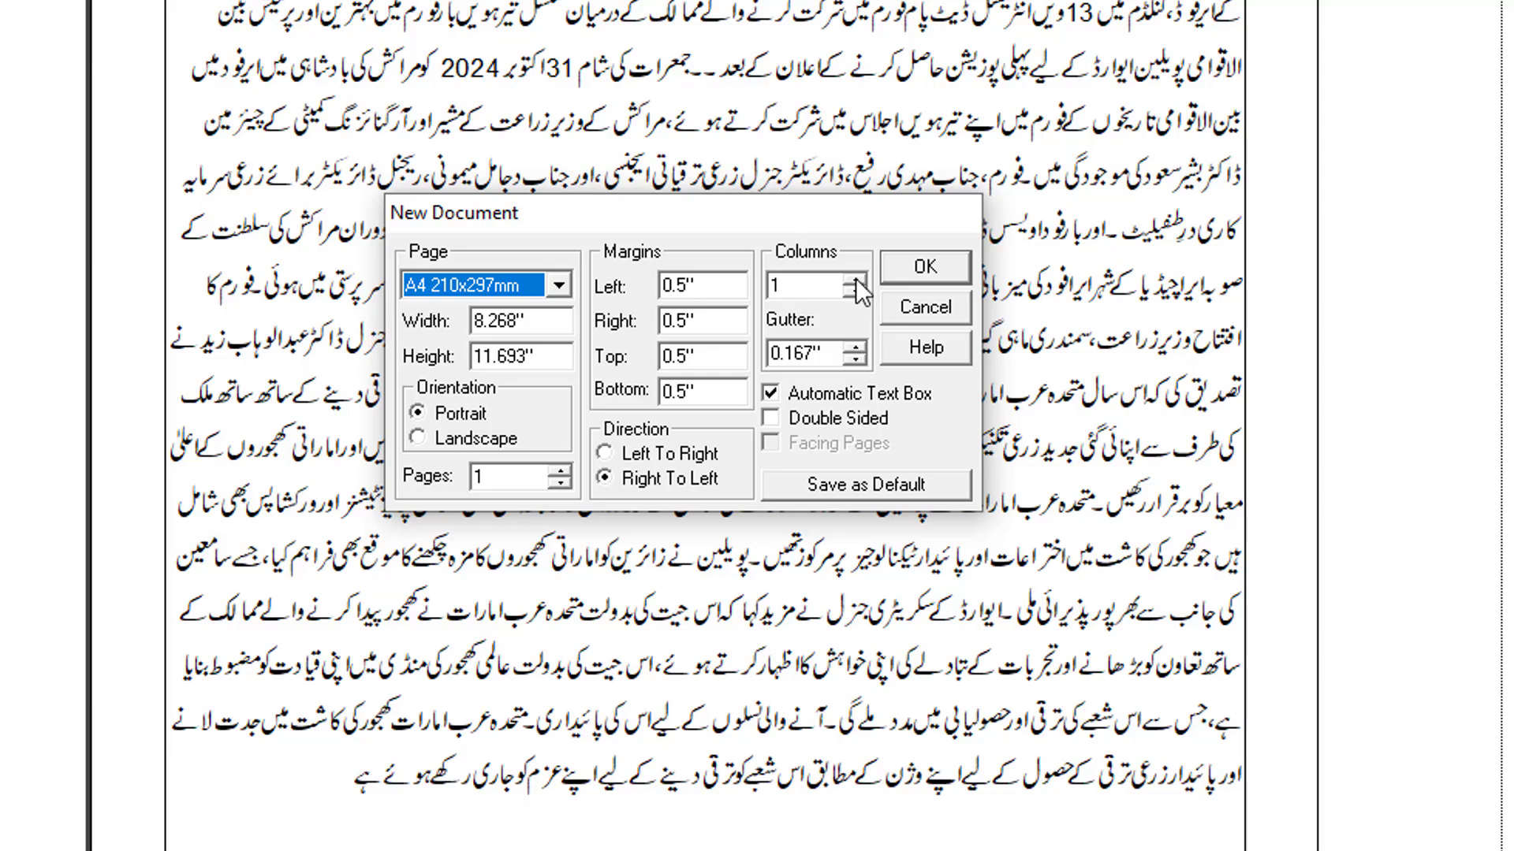
click(939, 267)
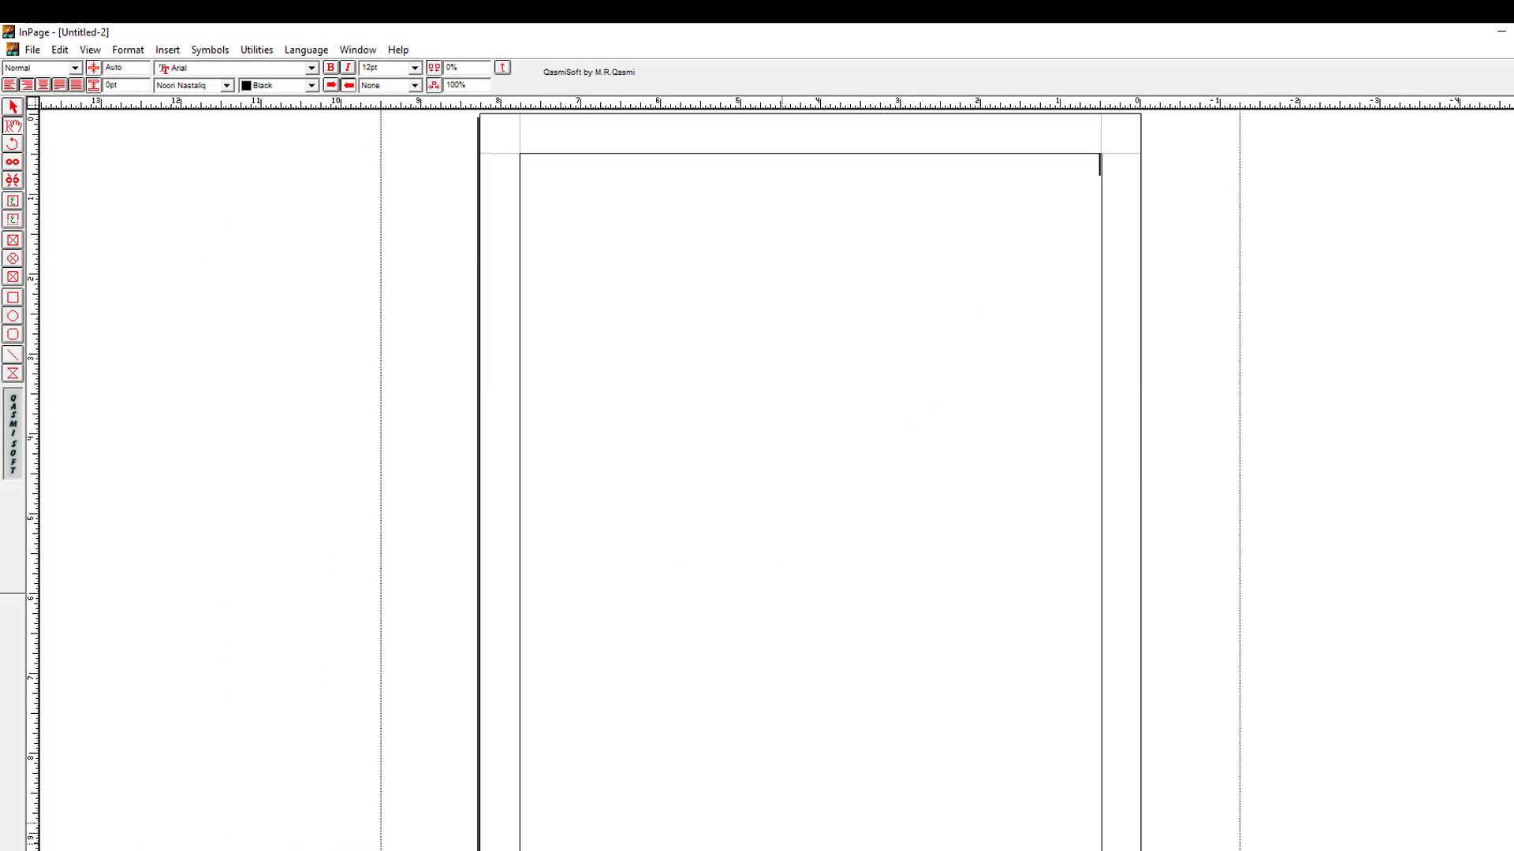
Step: Switch to the browser and examine the Urdu Weekly header banner above the news article
key(alt+Tab)
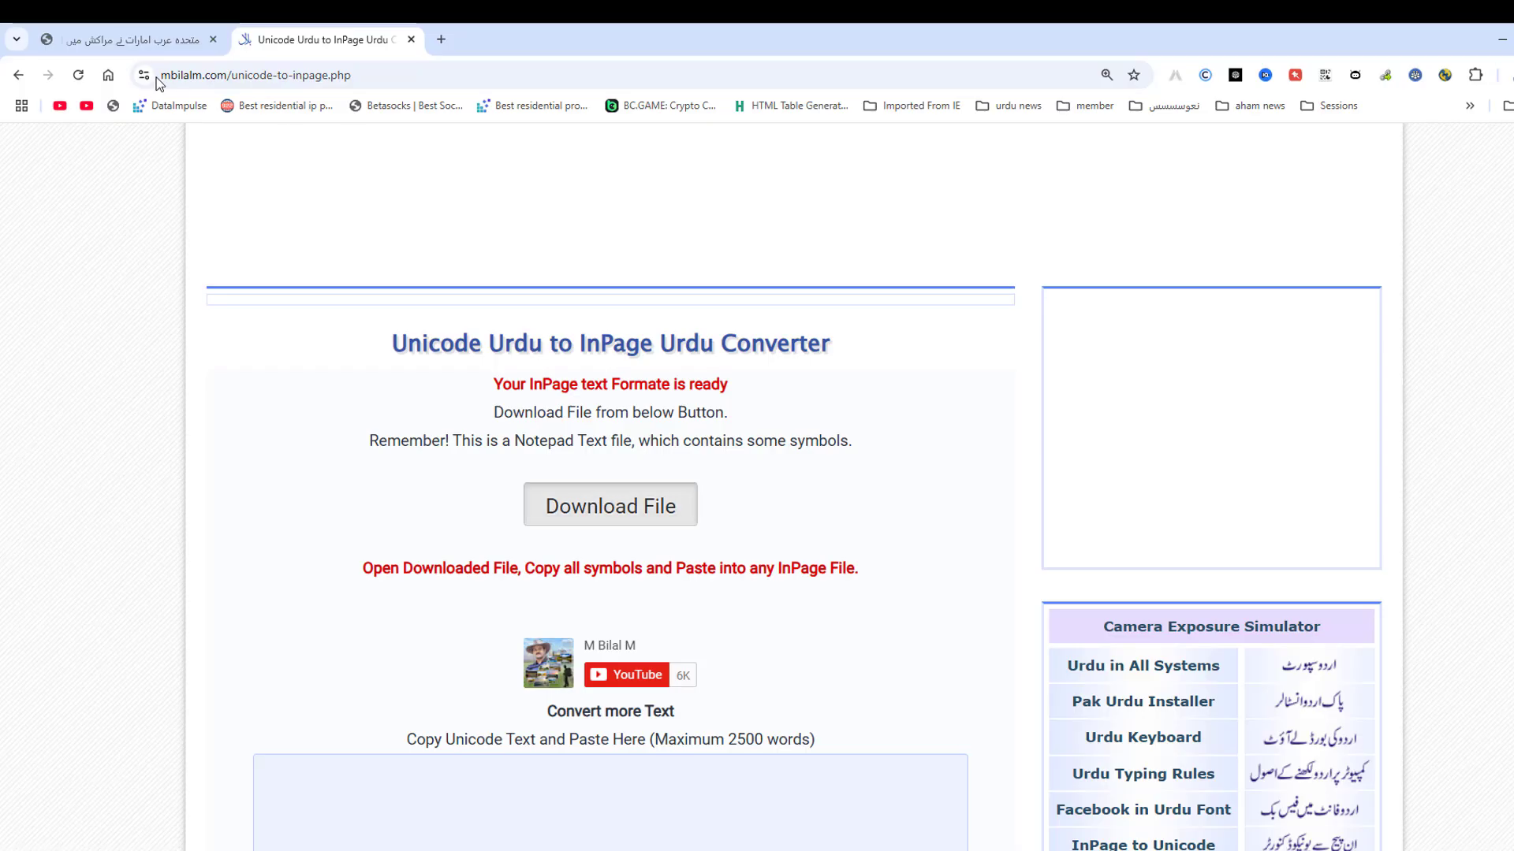
click(134, 39)
scroll(700, 382, up, 5)
click(700, 382)
scroll(704, 403, up, 8)
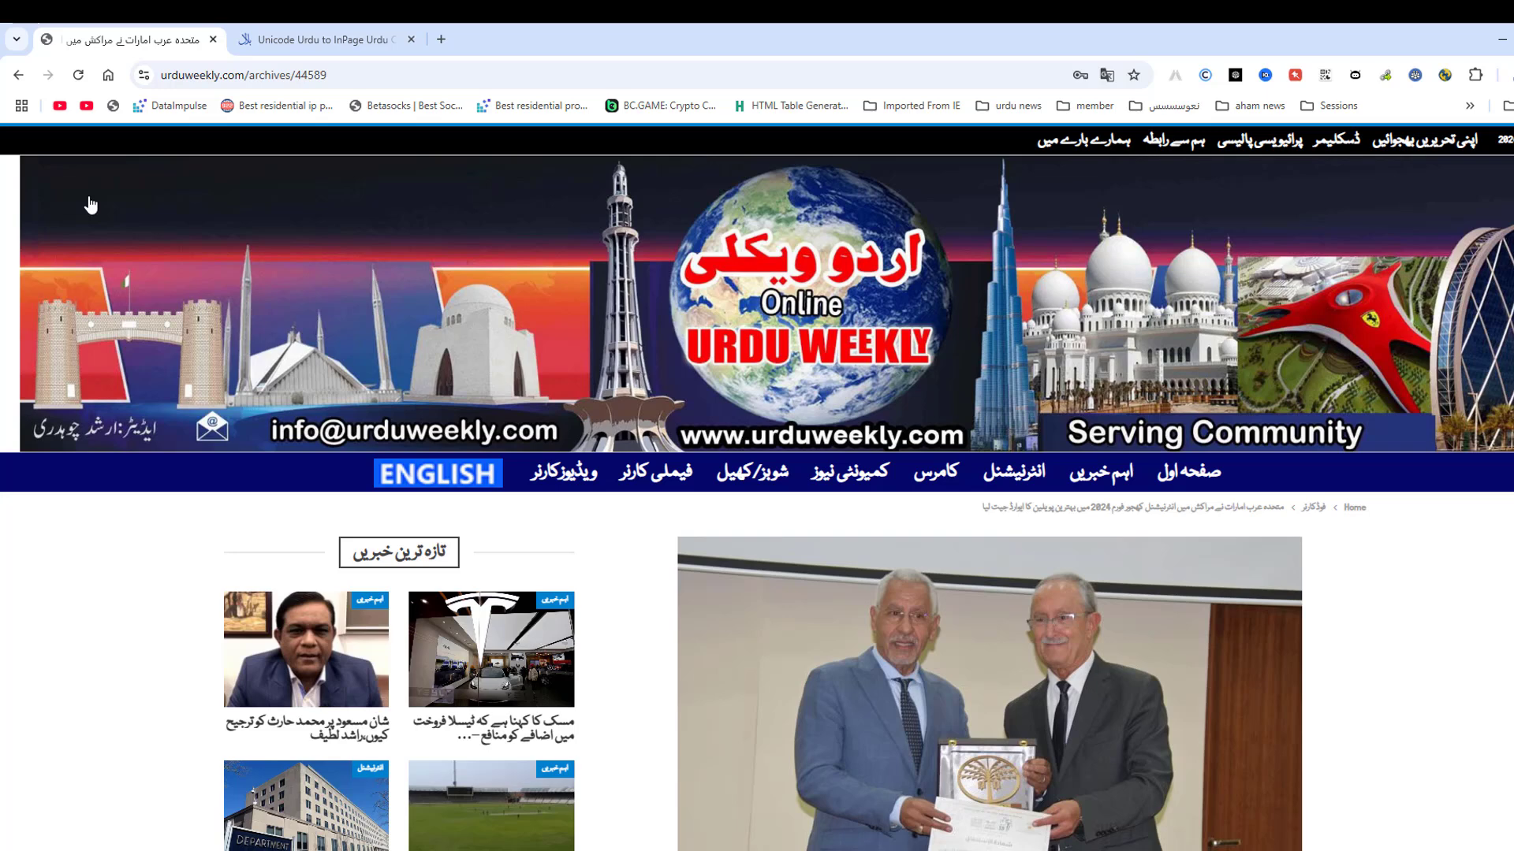
drag(17, 156, 1513, 440)
drag(535, 252, 1151, 356)
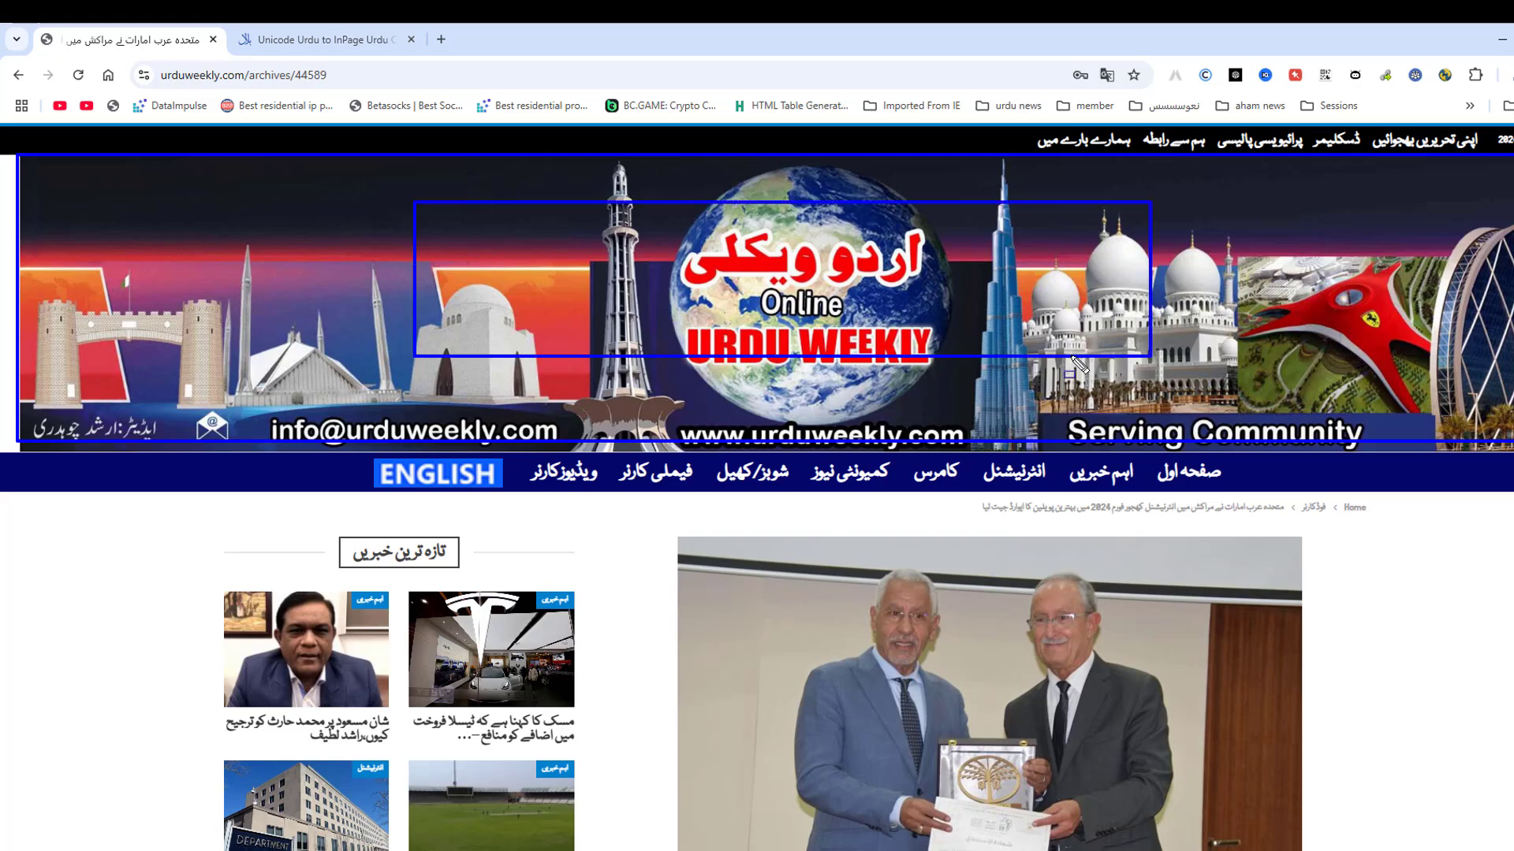
key(Escape)
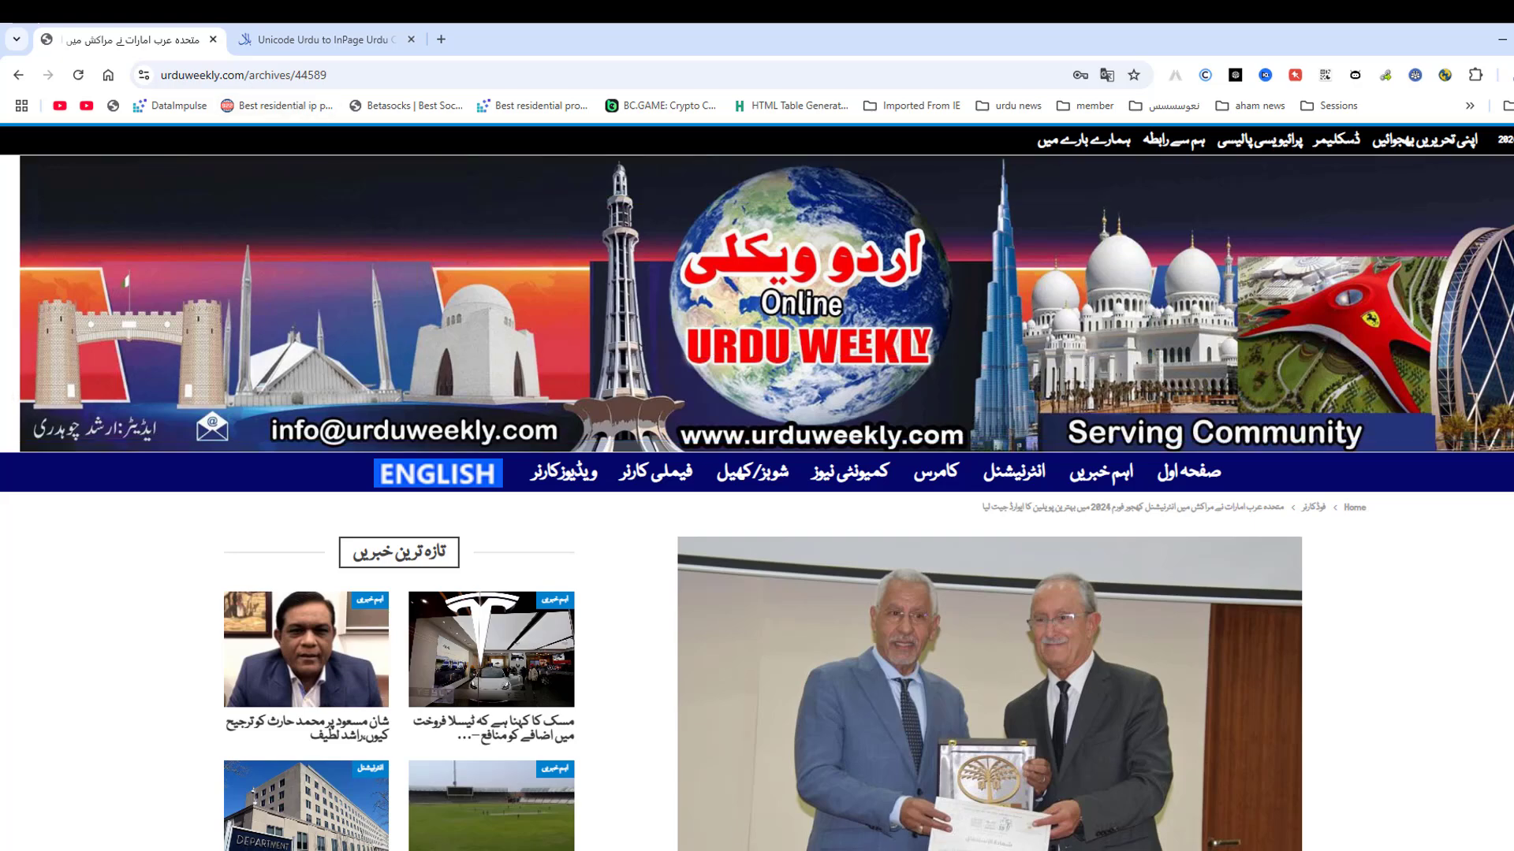
Step: Switch back to InPage and draw a rectangular picture box about 7.27" by 2" between the page margins, starting at the upper margin
key(alt+Tab)
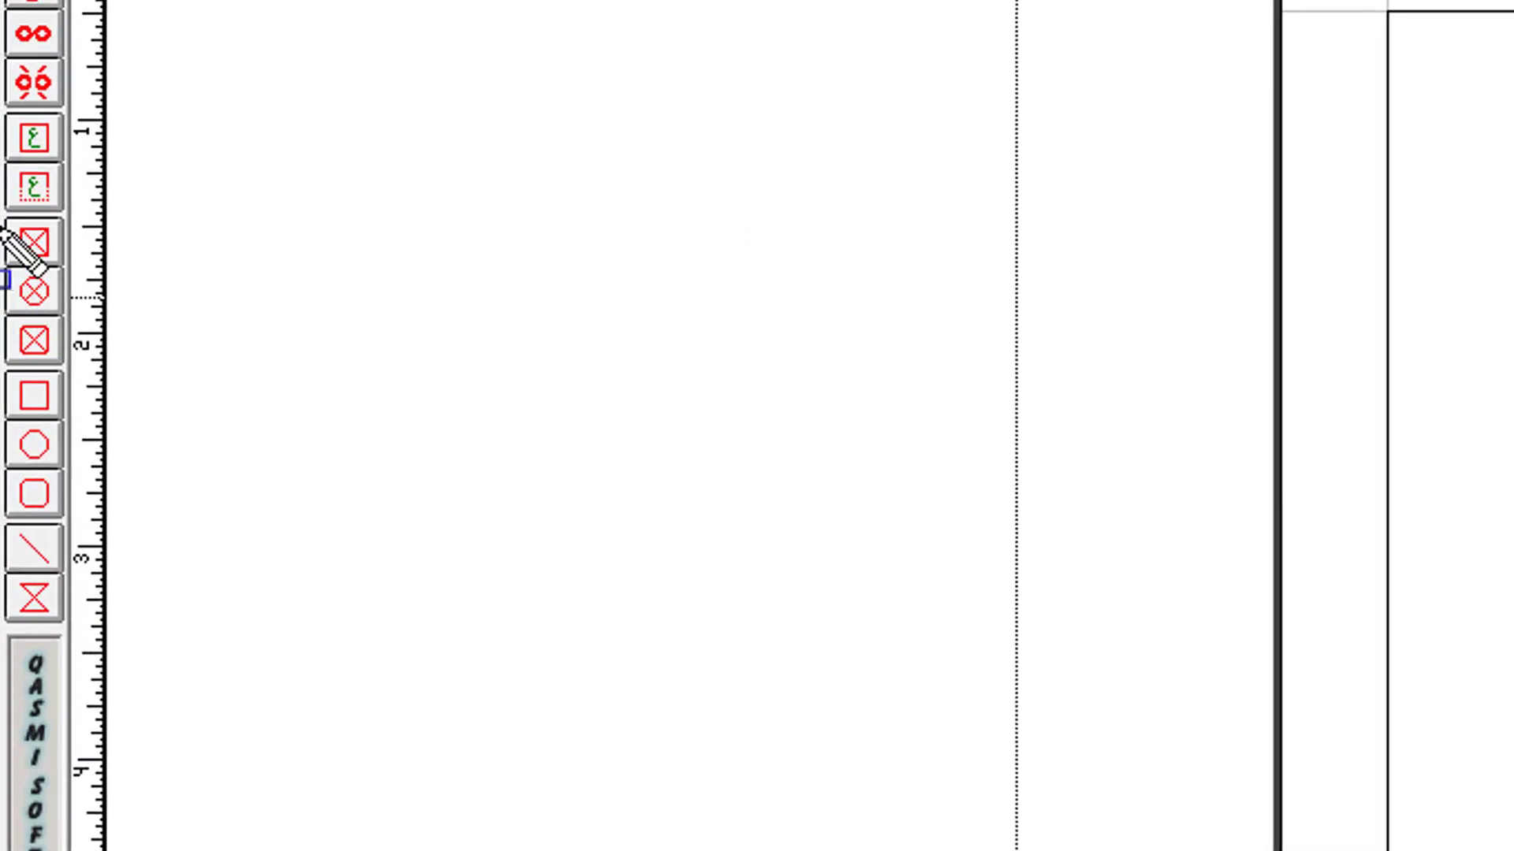
click(28, 236)
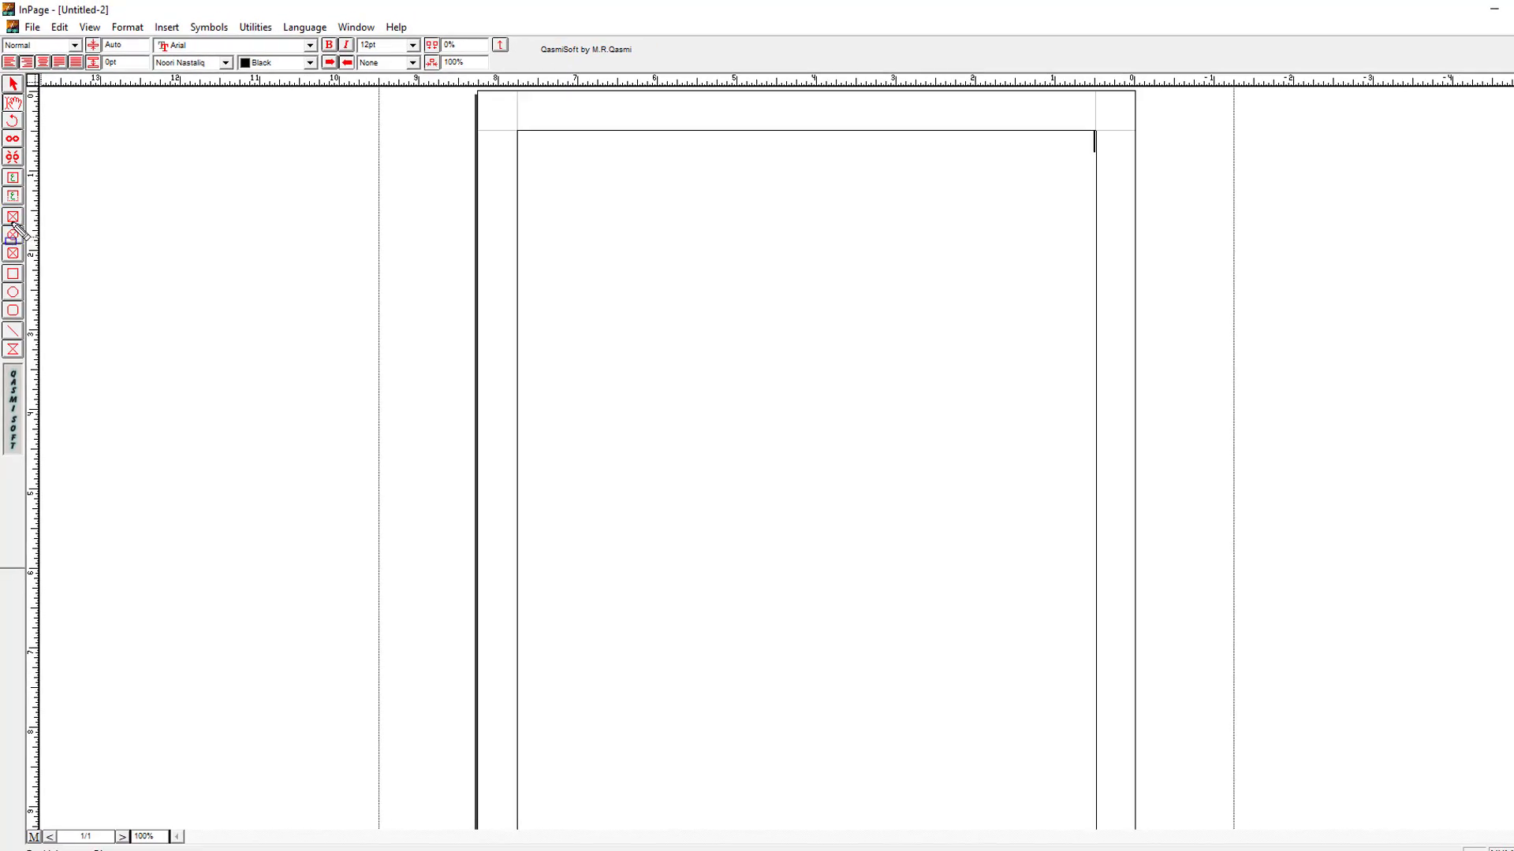
click(10, 223)
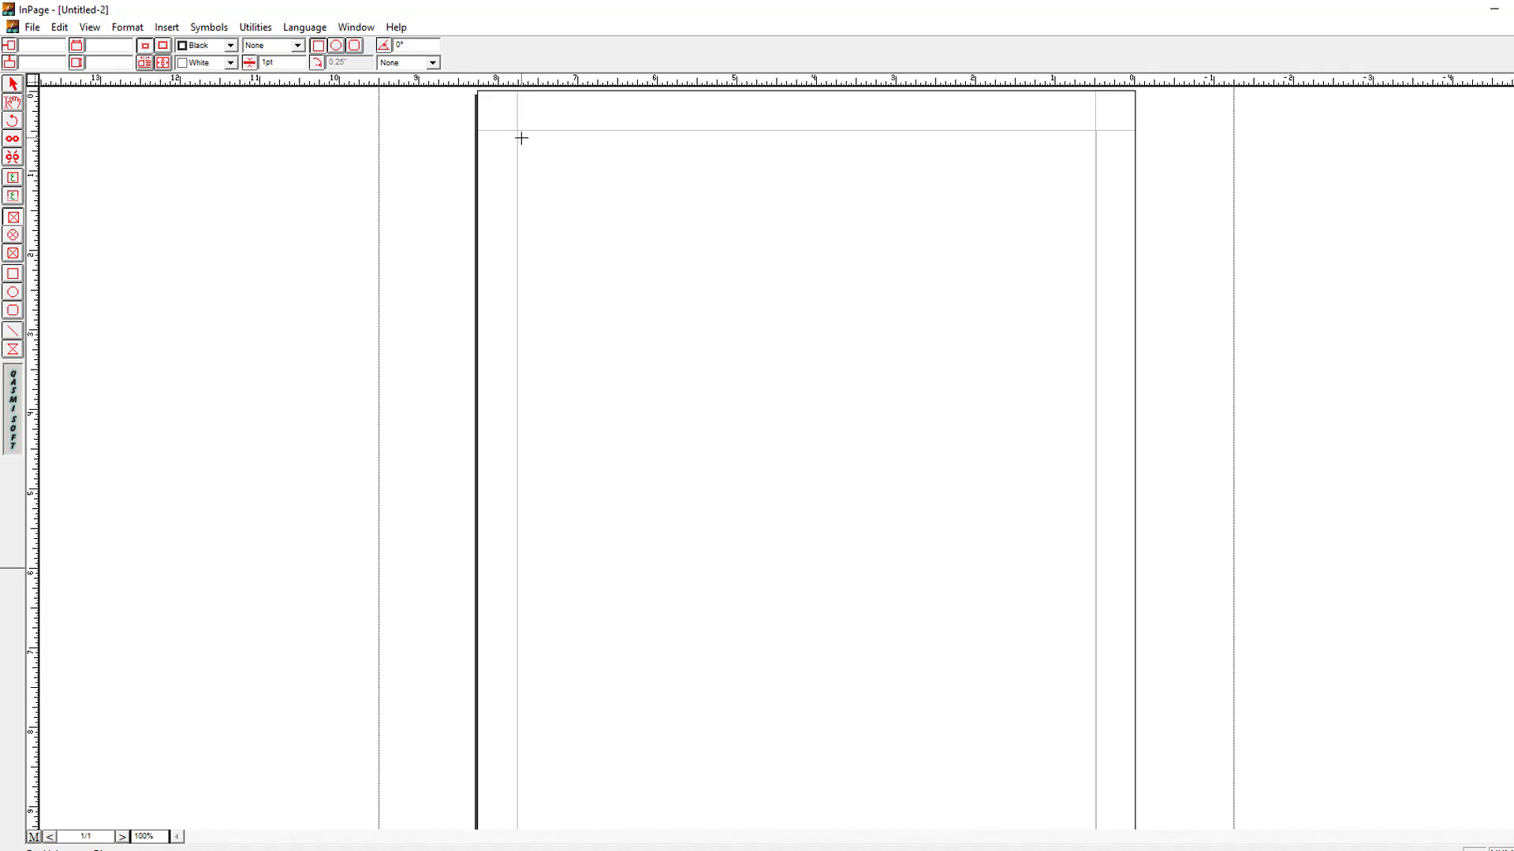
drag(986, 303, 1095, 291)
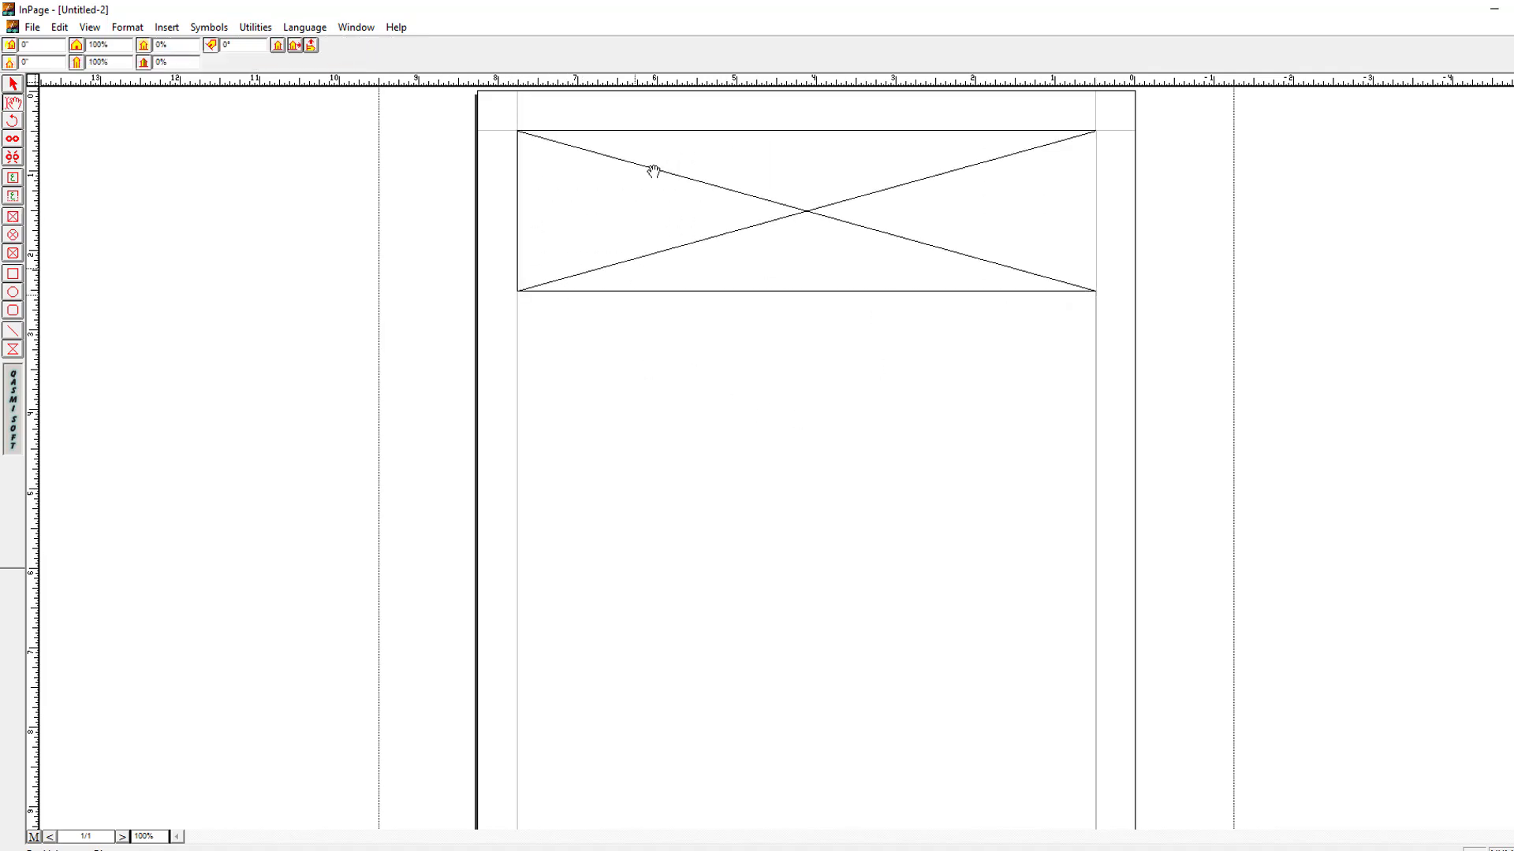
Step: Import urdu-weekly-header-1-scaled.jpg into the picture box and move the image up to the box's upper edge
double_click(801, 216)
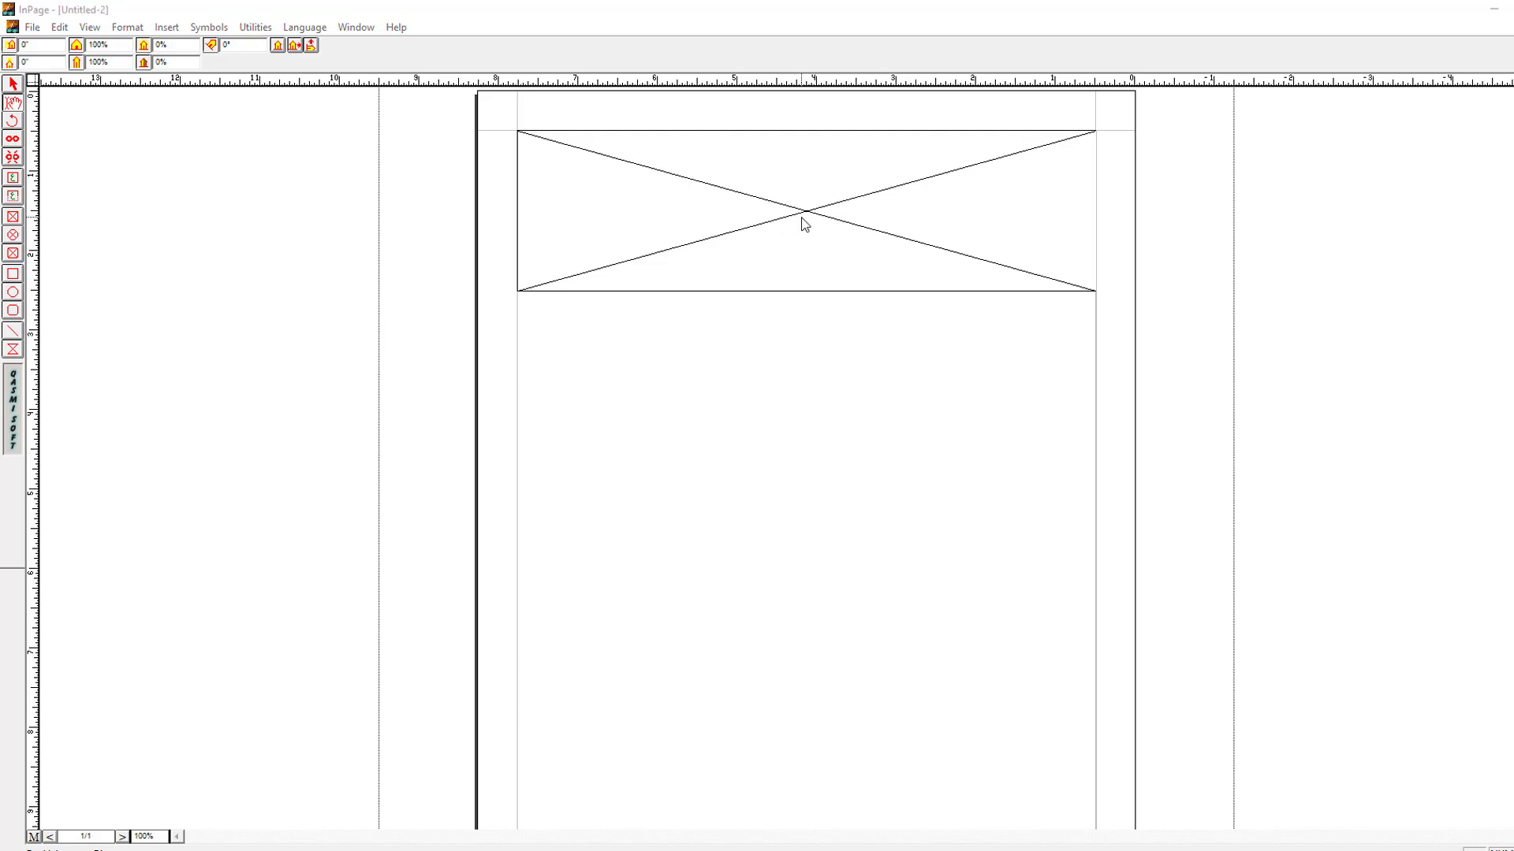
drag(1037, 392, 1034, 459)
double_click(789, 453)
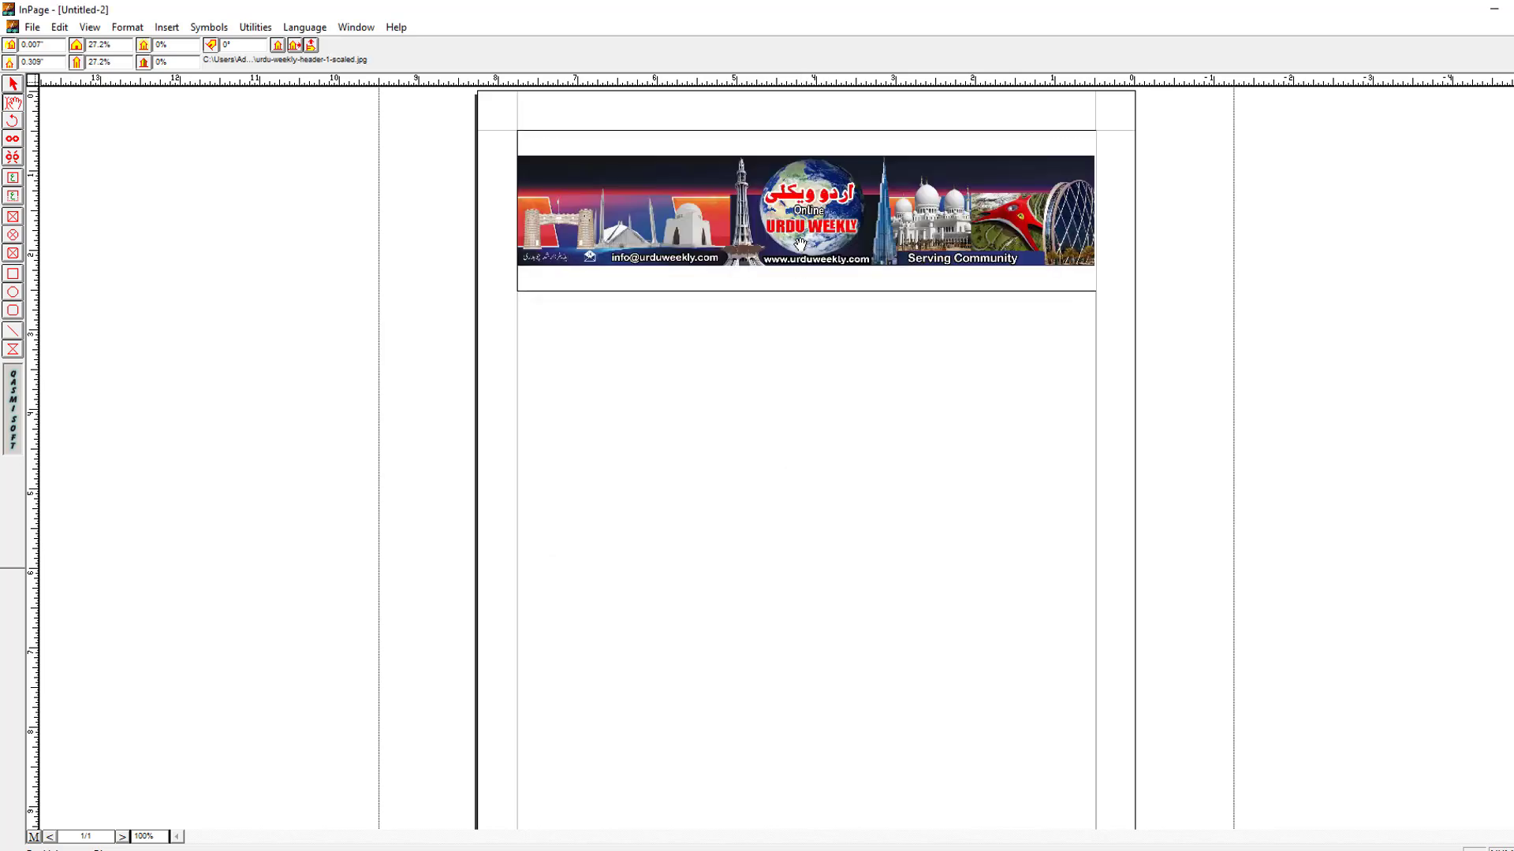
drag(799, 244, 800, 218)
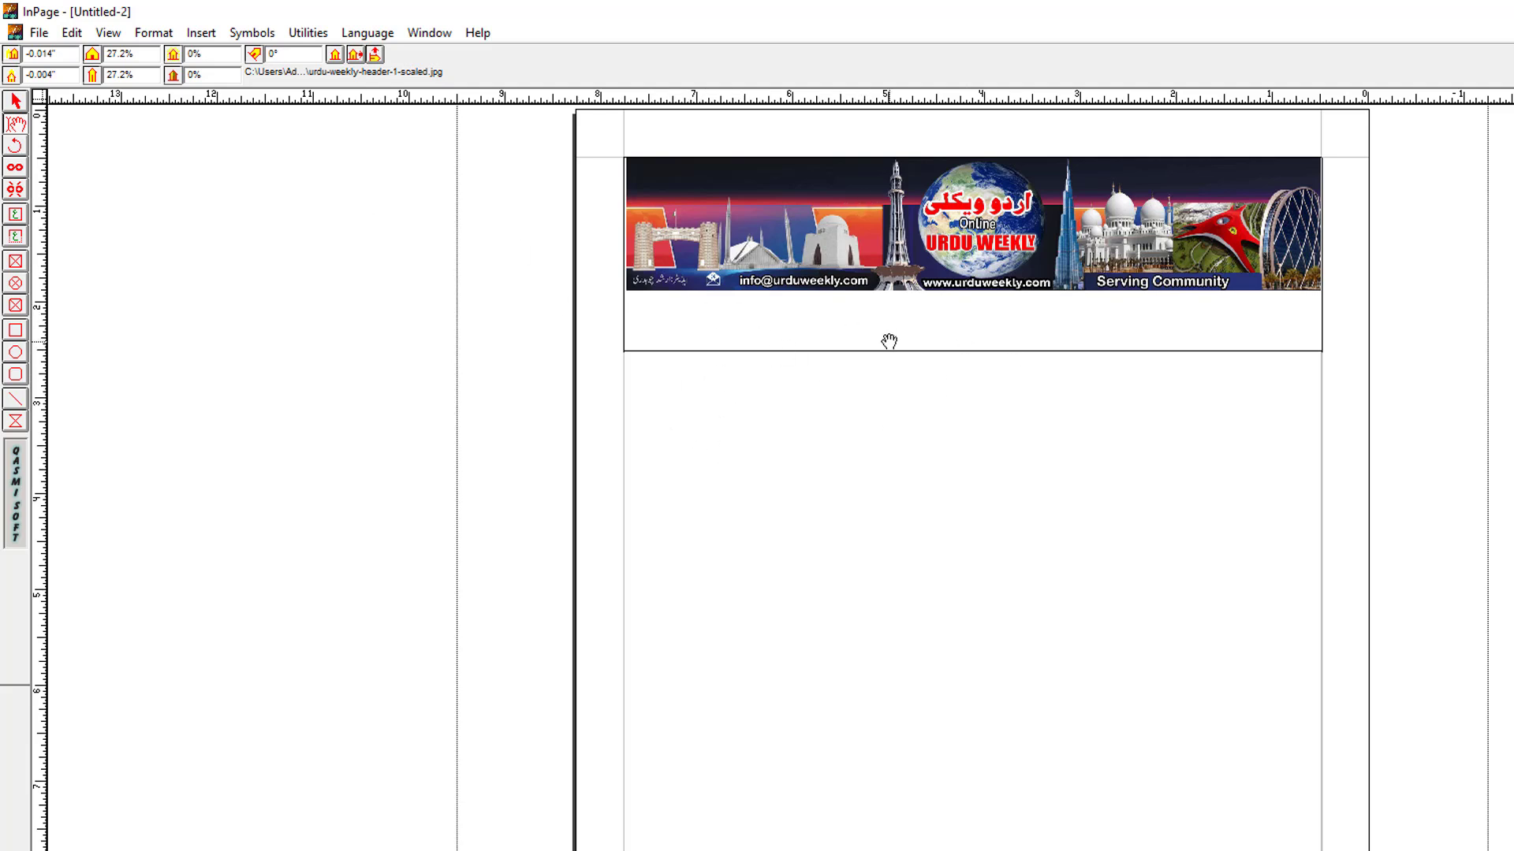
Step: Shorten the picture box from below to remove the empty space under the banner image
mouse_move(628, 304)
mouse_down()
mouse_move(1119, 367)
mouse_move(1296, 371)
mouse_up()
click(973, 328)
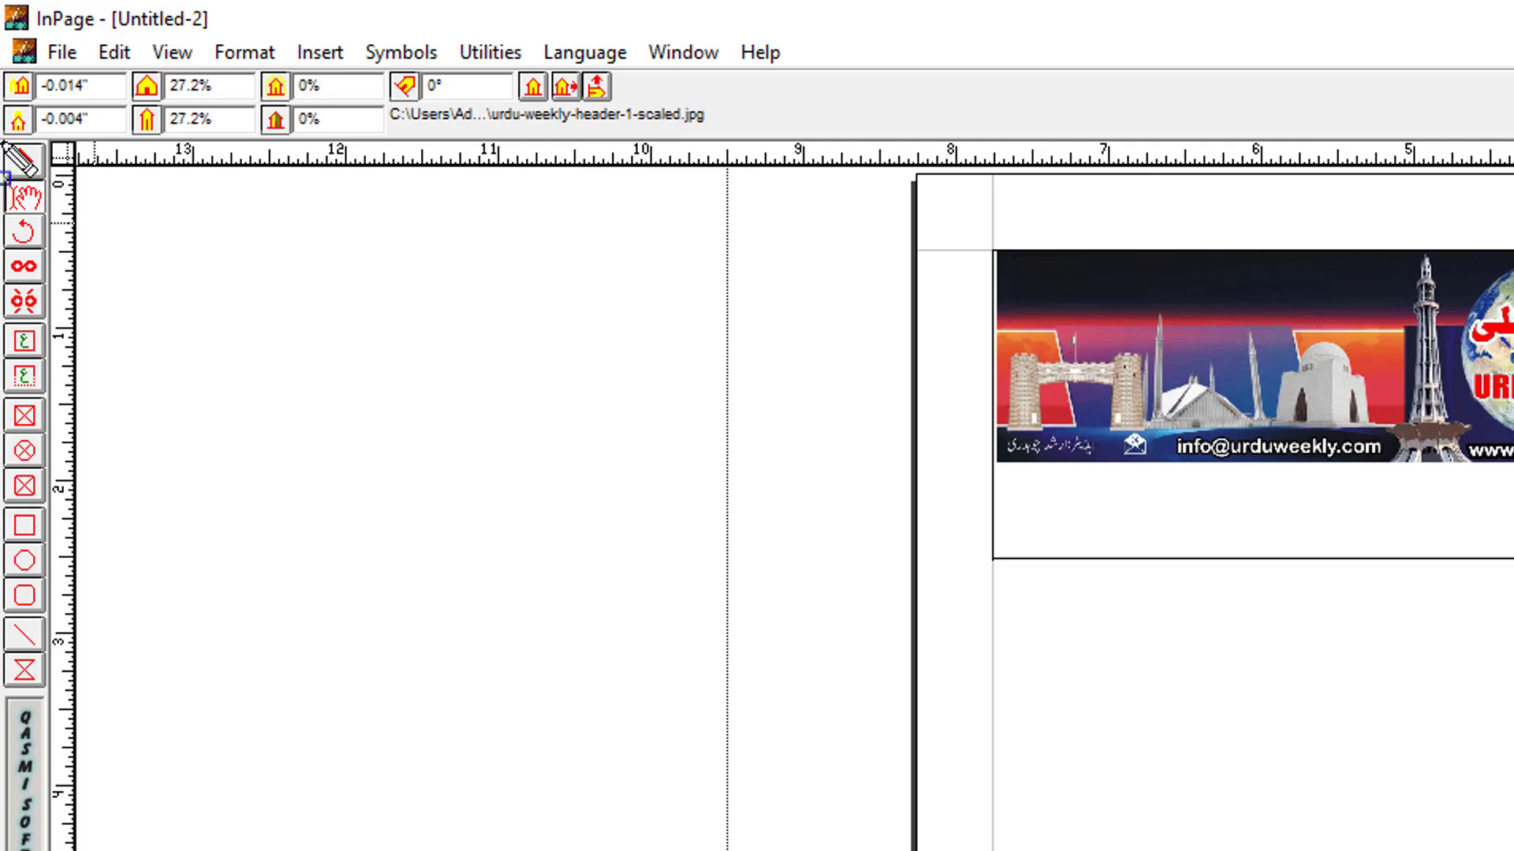
drag(4, 142, 63, 182)
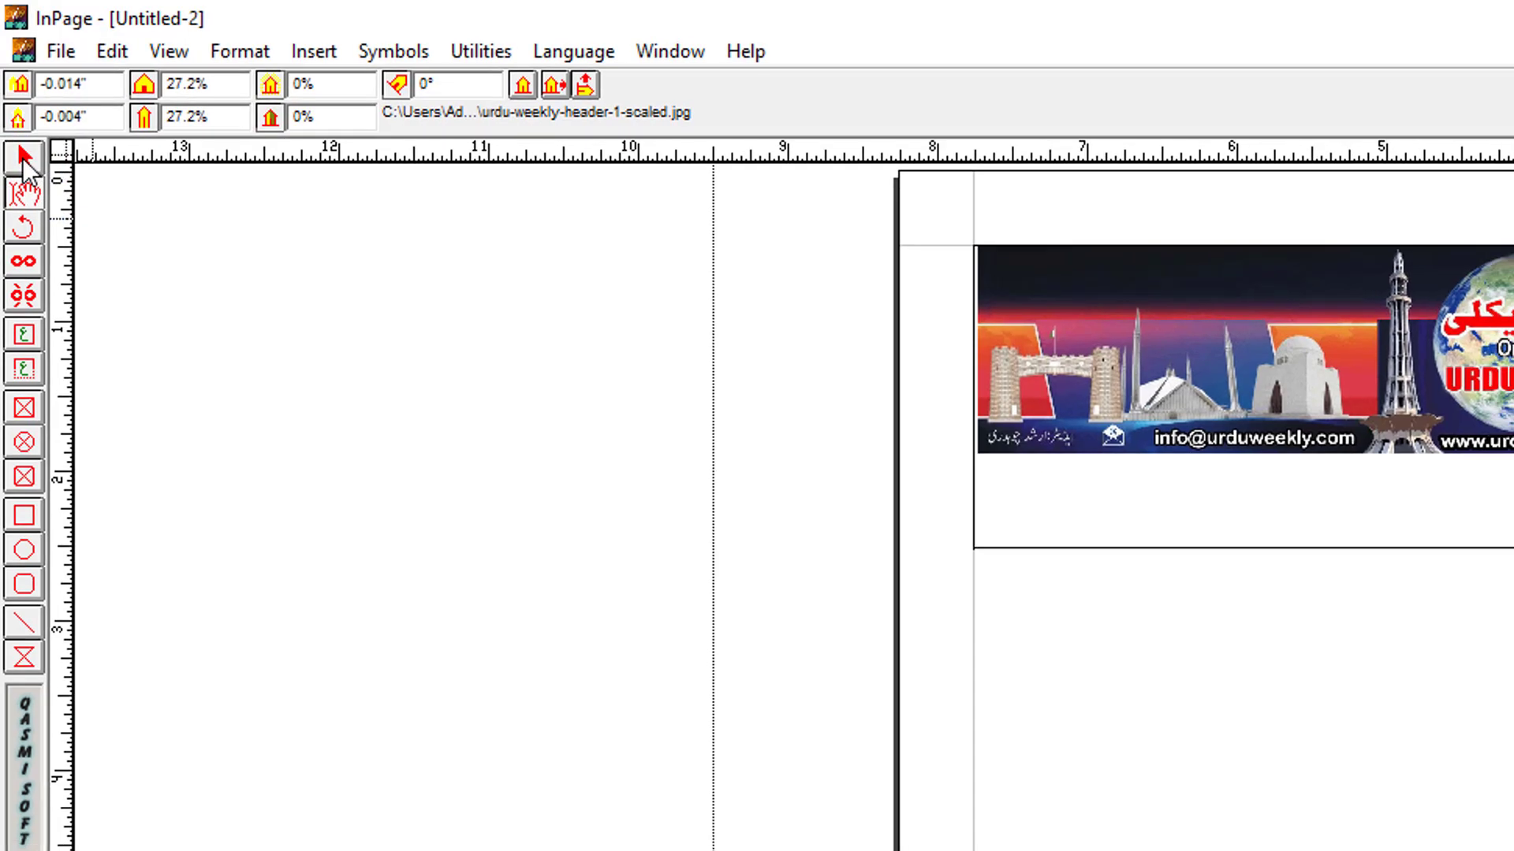
click(1466, 519)
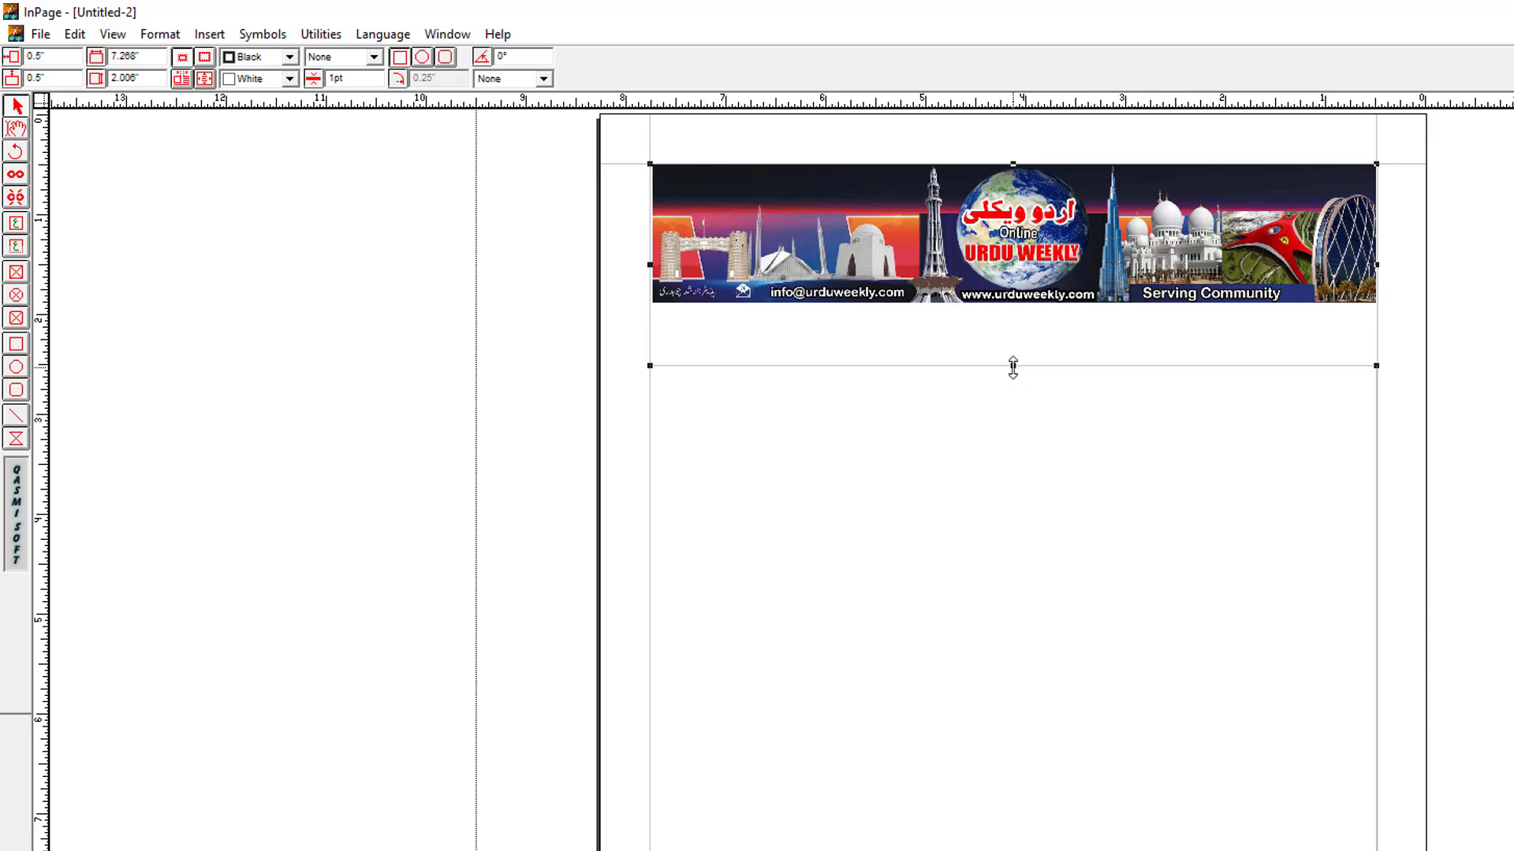
drag(1013, 366, 1013, 303)
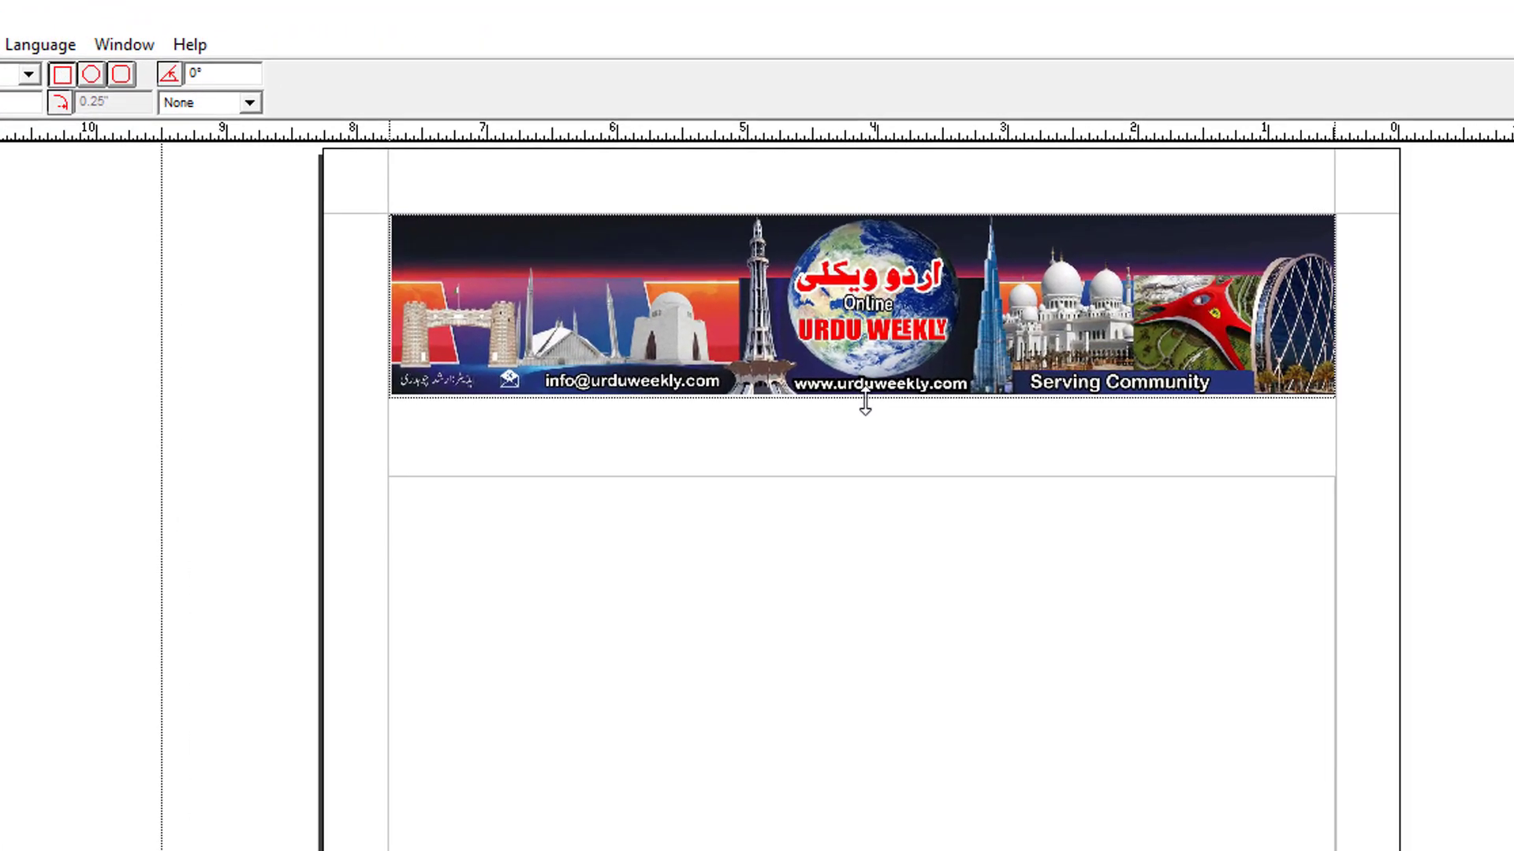
Step: Draw a headline text box about 0.9" high directly below the banner, spanning the full width between the margins
click(887, 541)
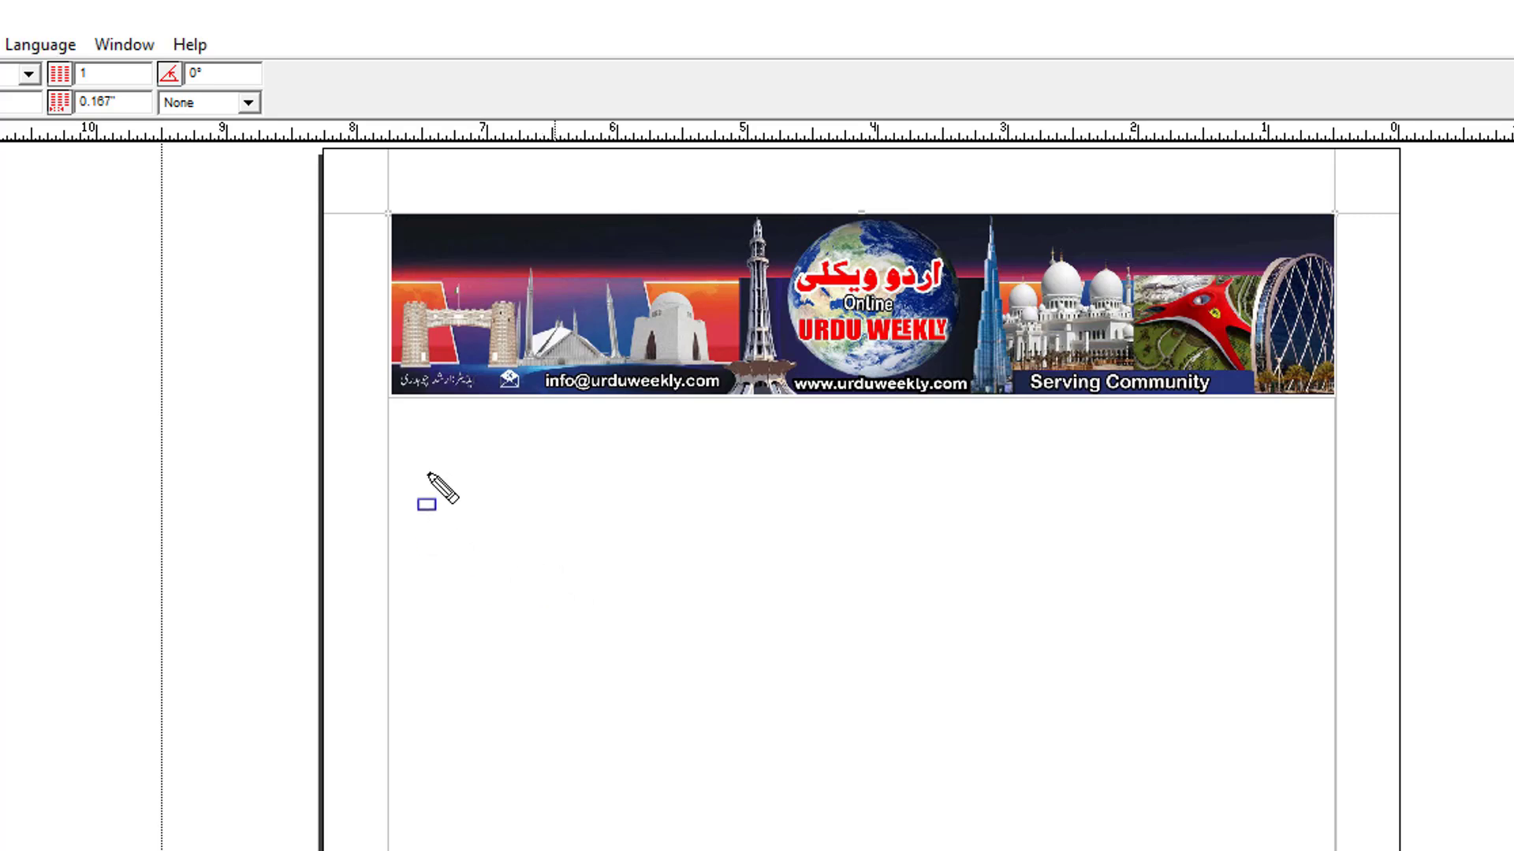
mouse_move(391, 399)
mouse_down()
mouse_move(537, 448)
mouse_move(1307, 515)
mouse_move(1334, 490)
mouse_up()
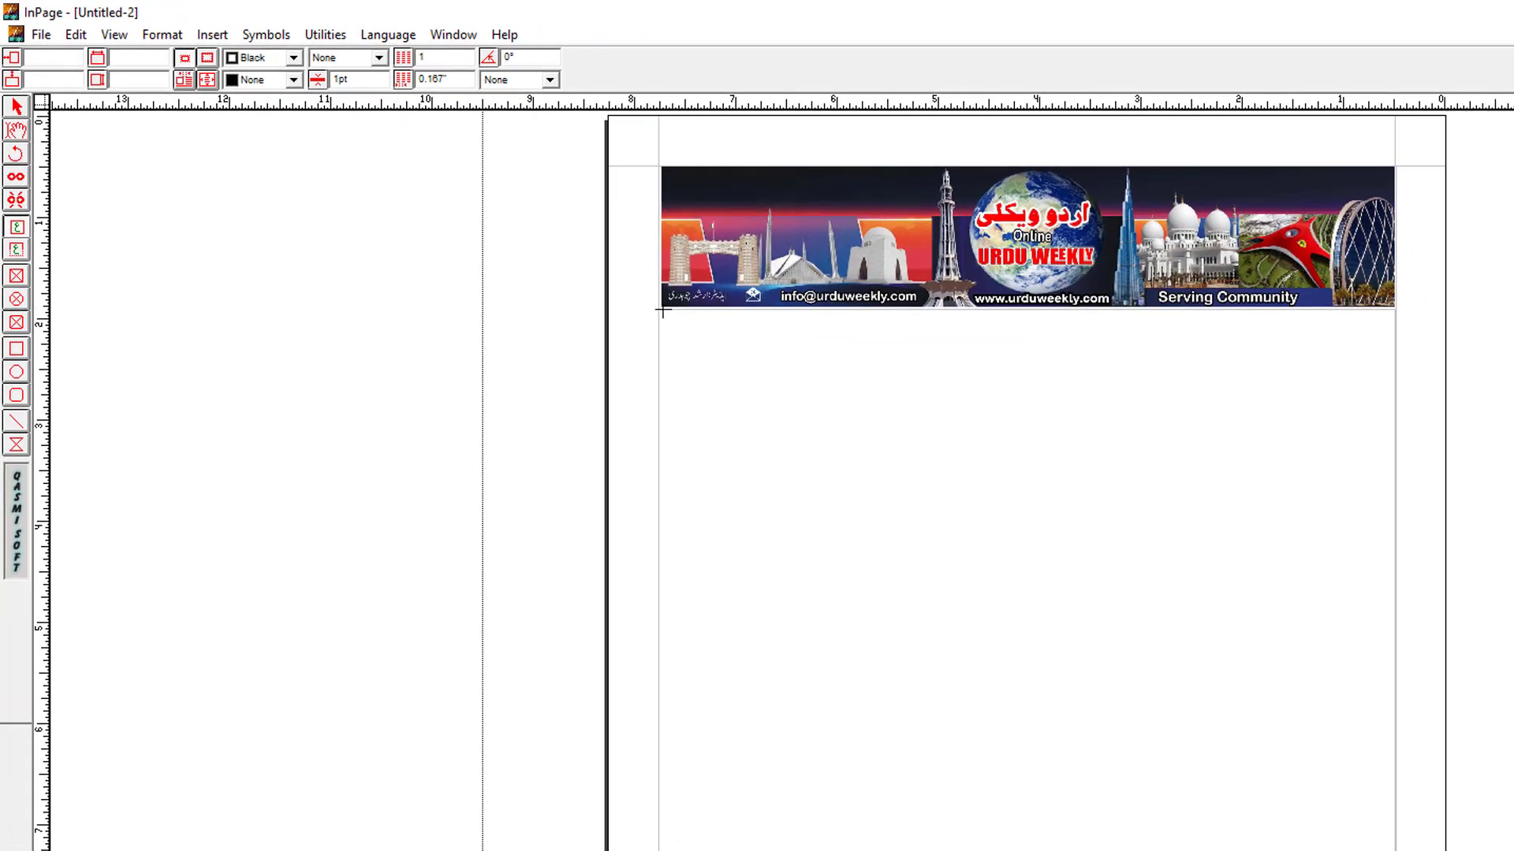
drag(662, 311, 1394, 399)
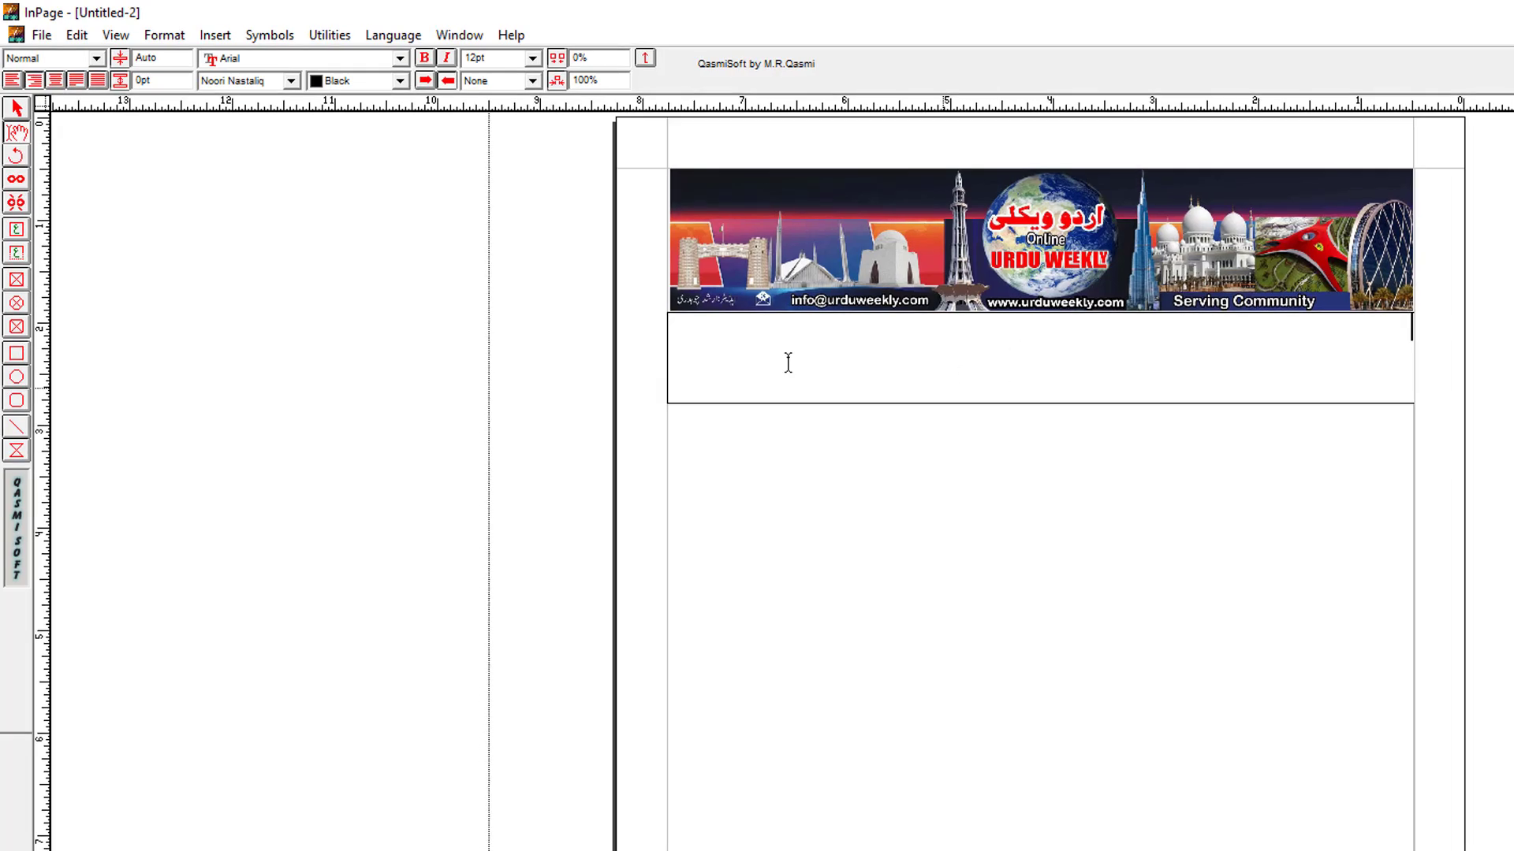
Step: Switch to the Untitled-1 document and cut the first headline line above the article
click(453, 34)
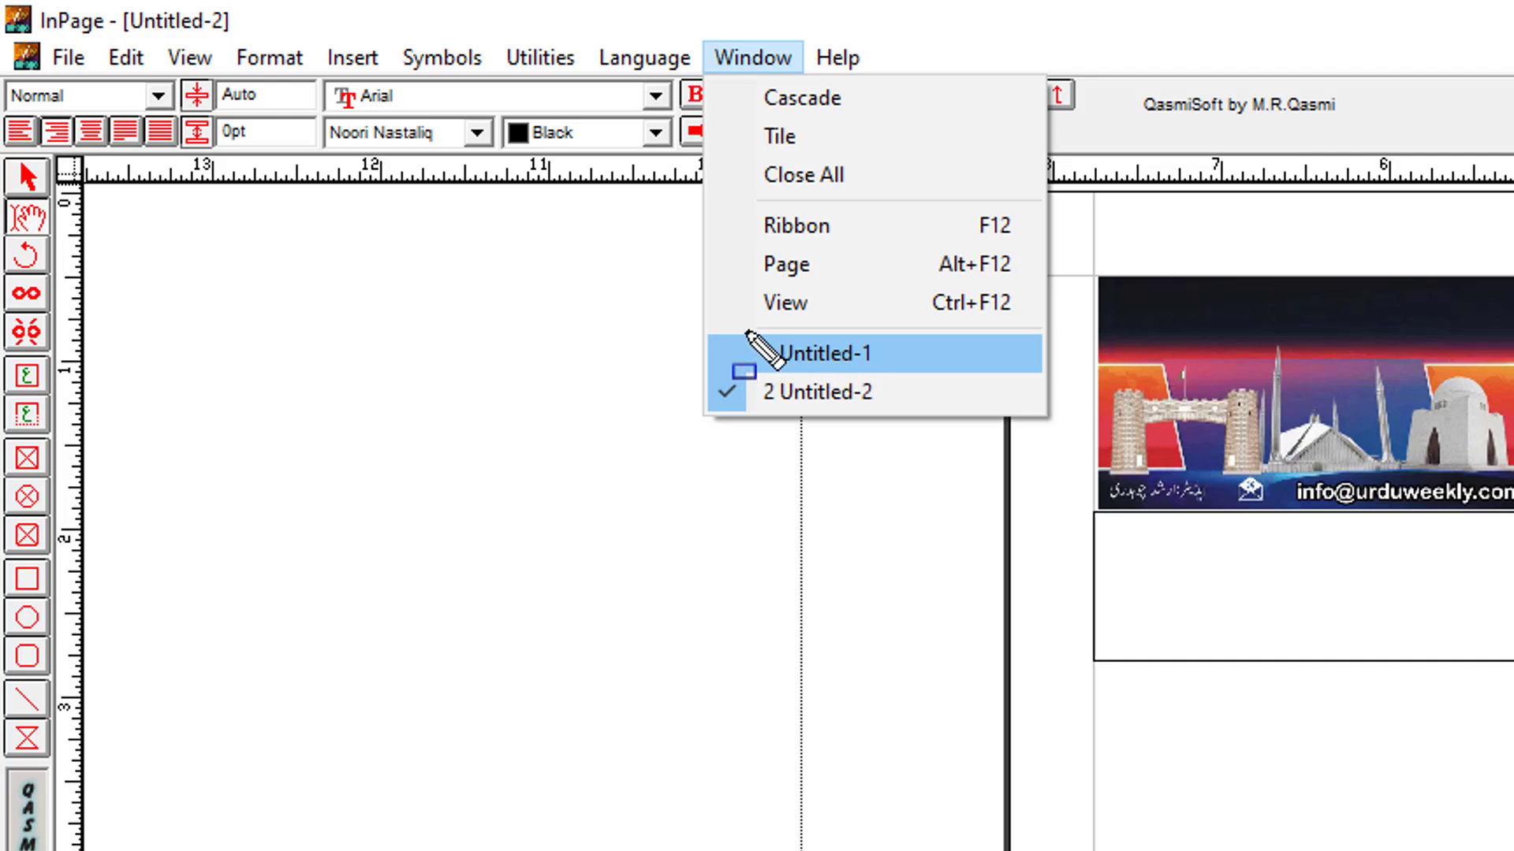
drag(742, 331, 963, 356)
drag(751, 382, 963, 427)
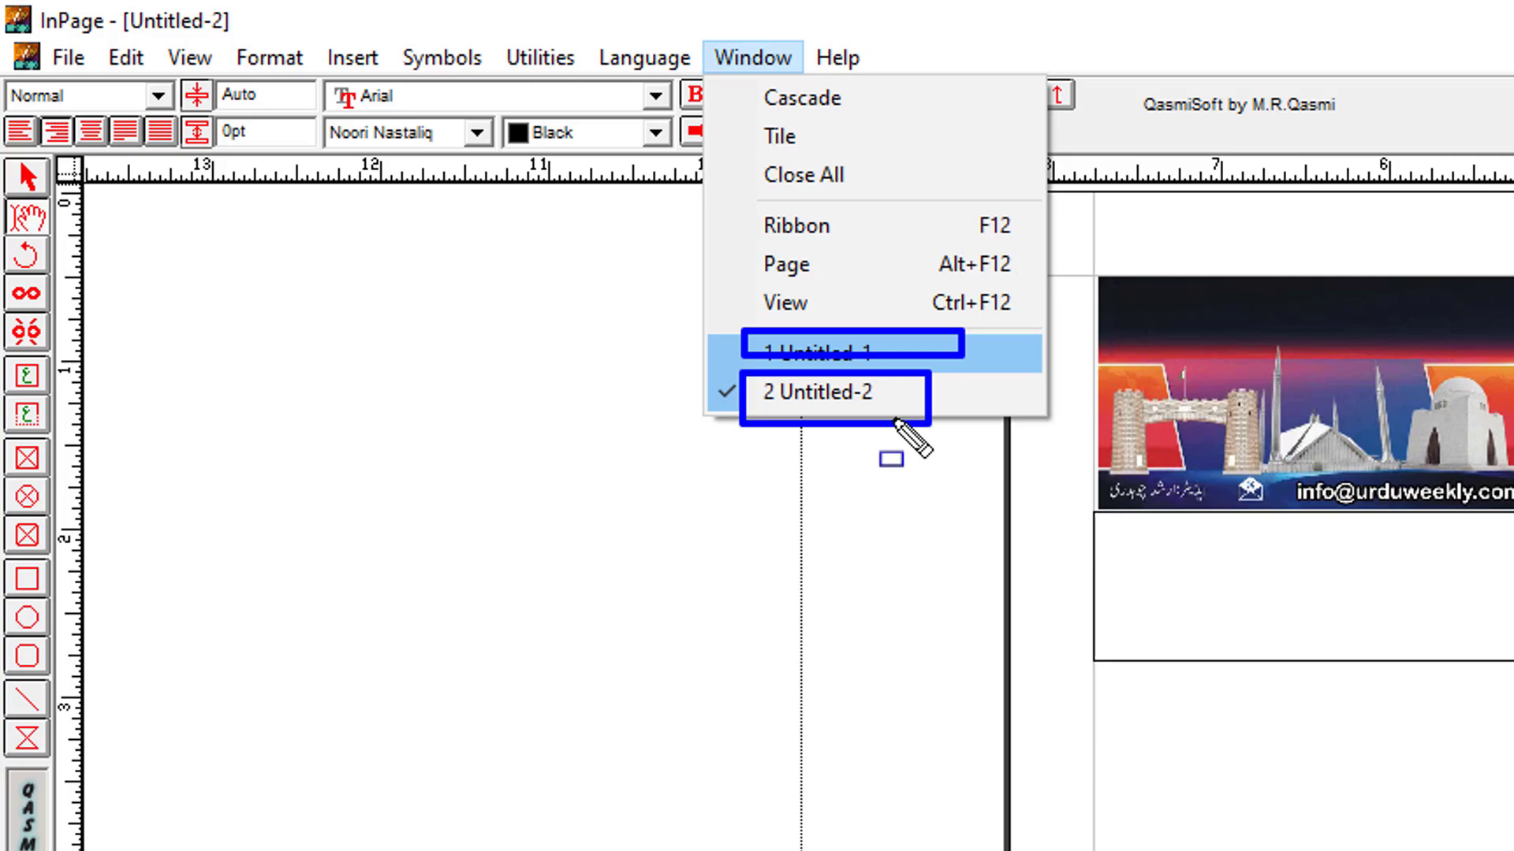
key(Escape)
click(746, 60)
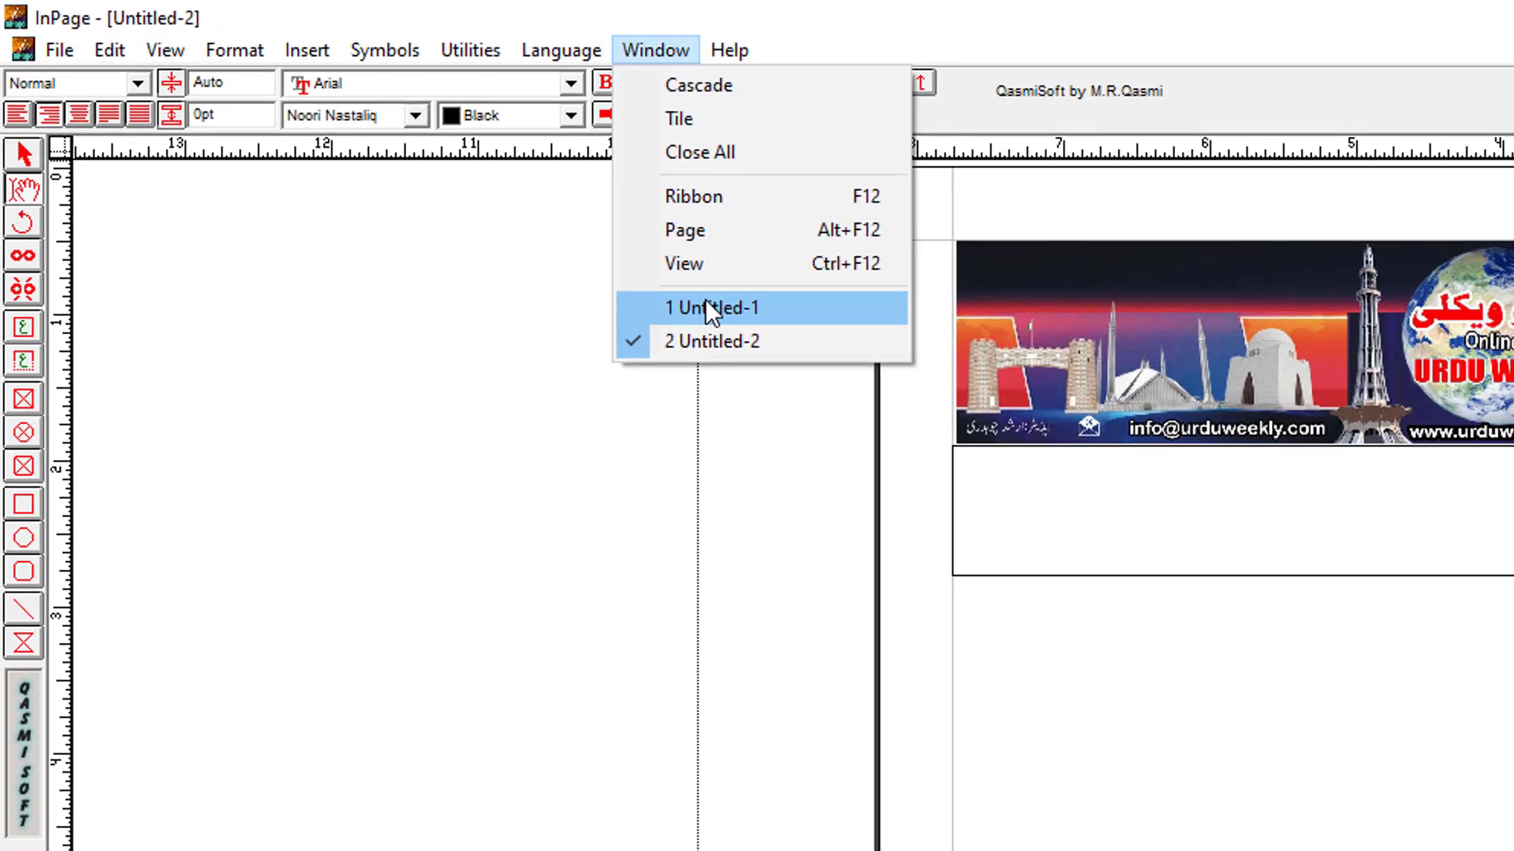
click(789, 352)
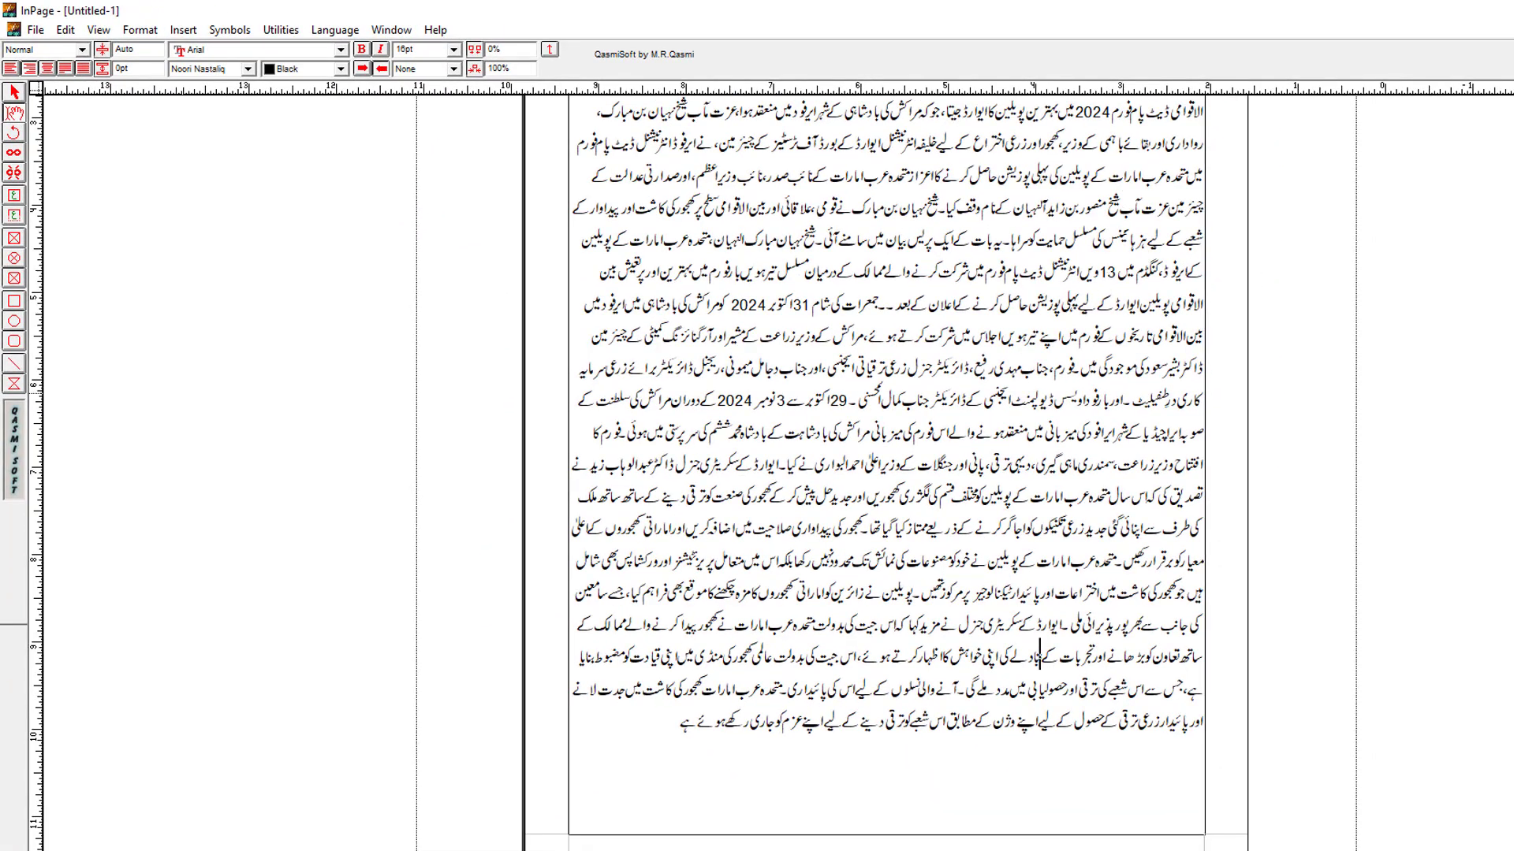
scroll(918, 355, up, 5)
drag(792, 237, 1231, 247)
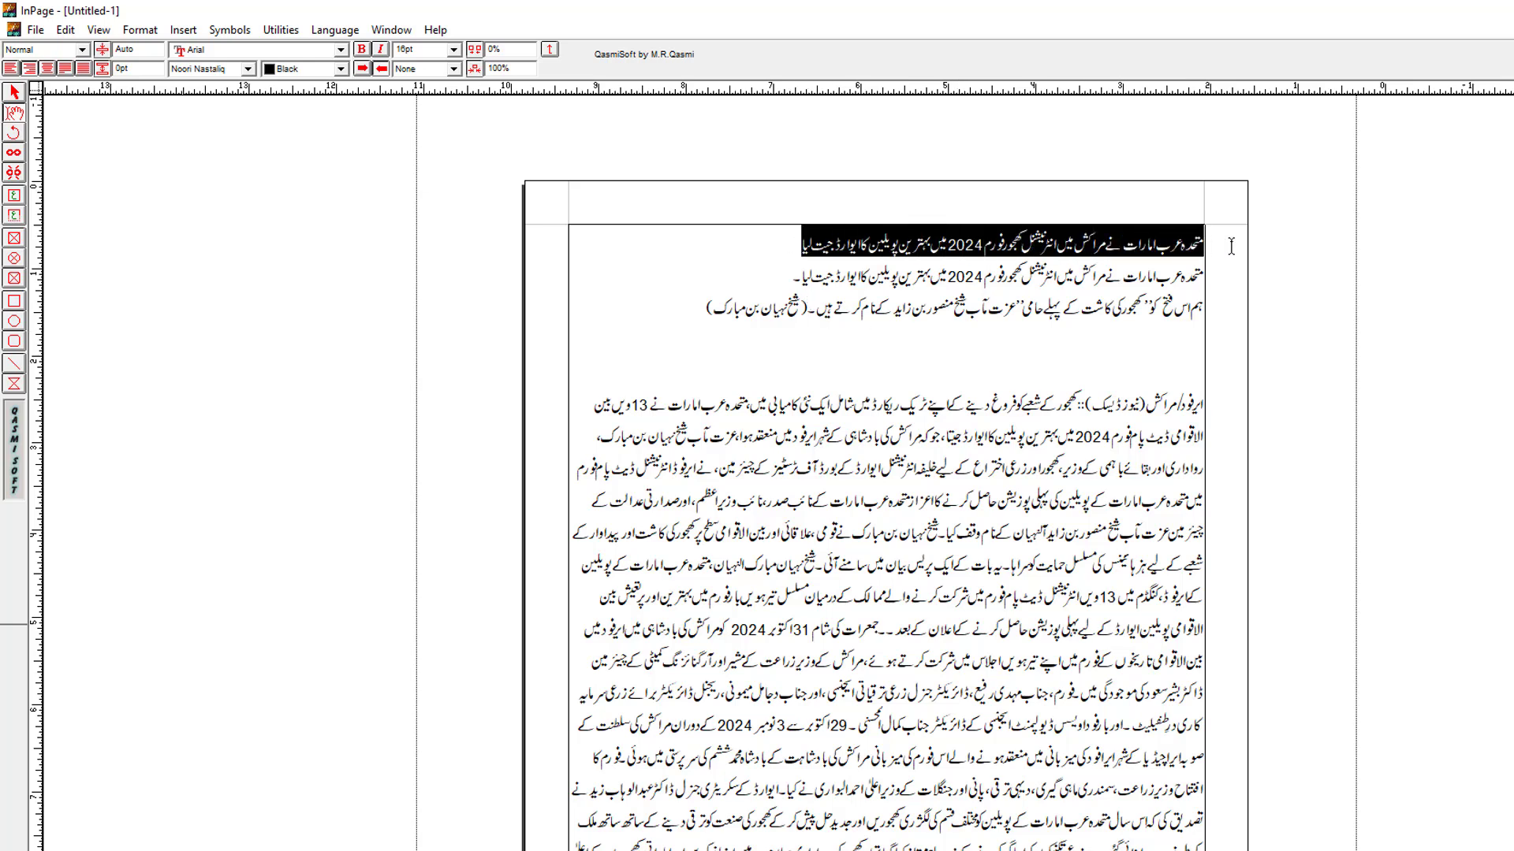
right_click(1158, 251)
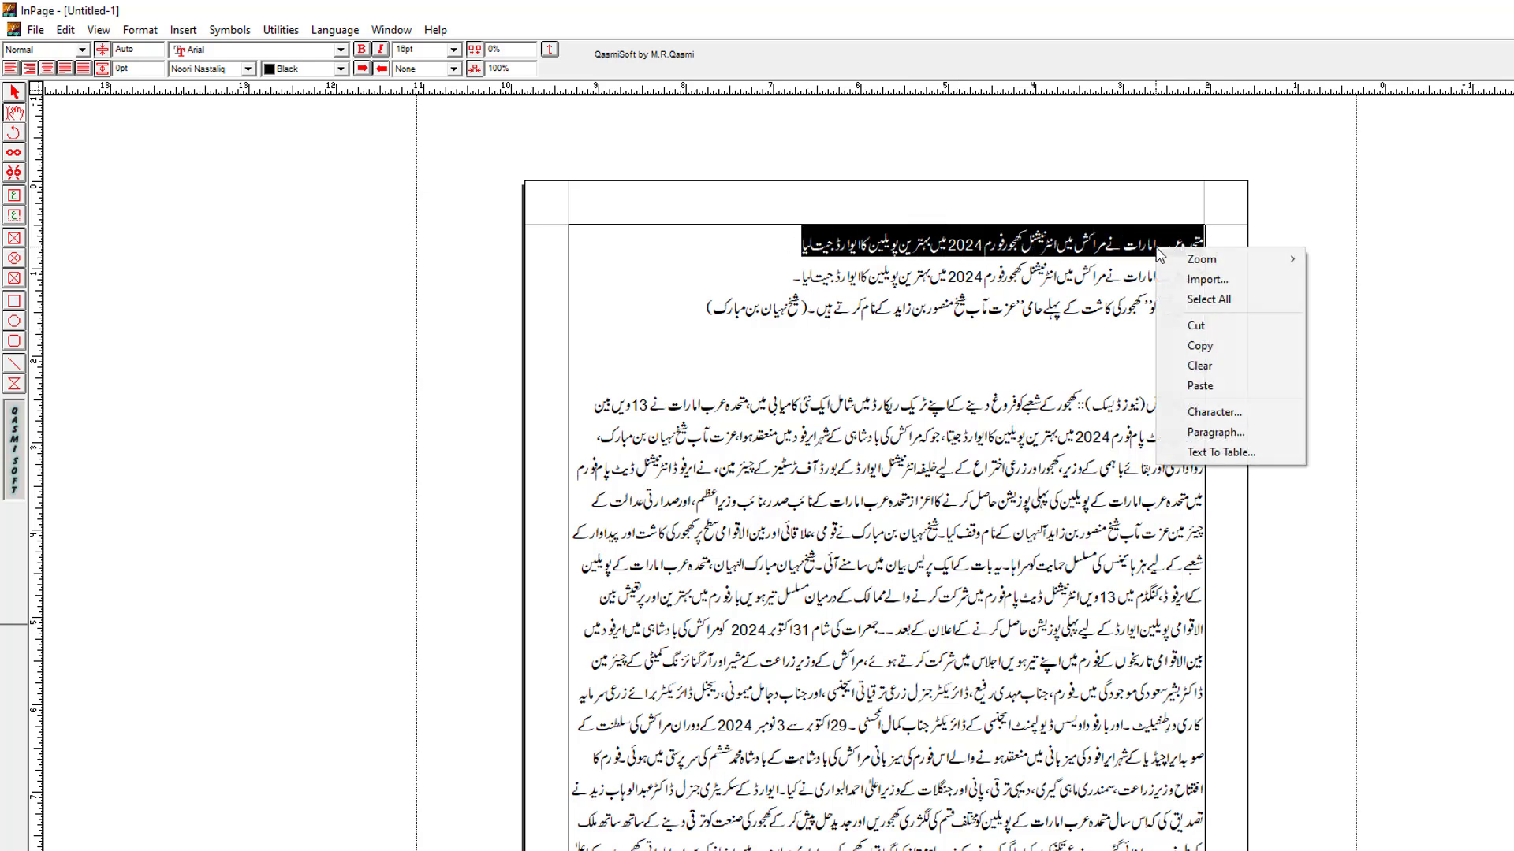
click(1195, 326)
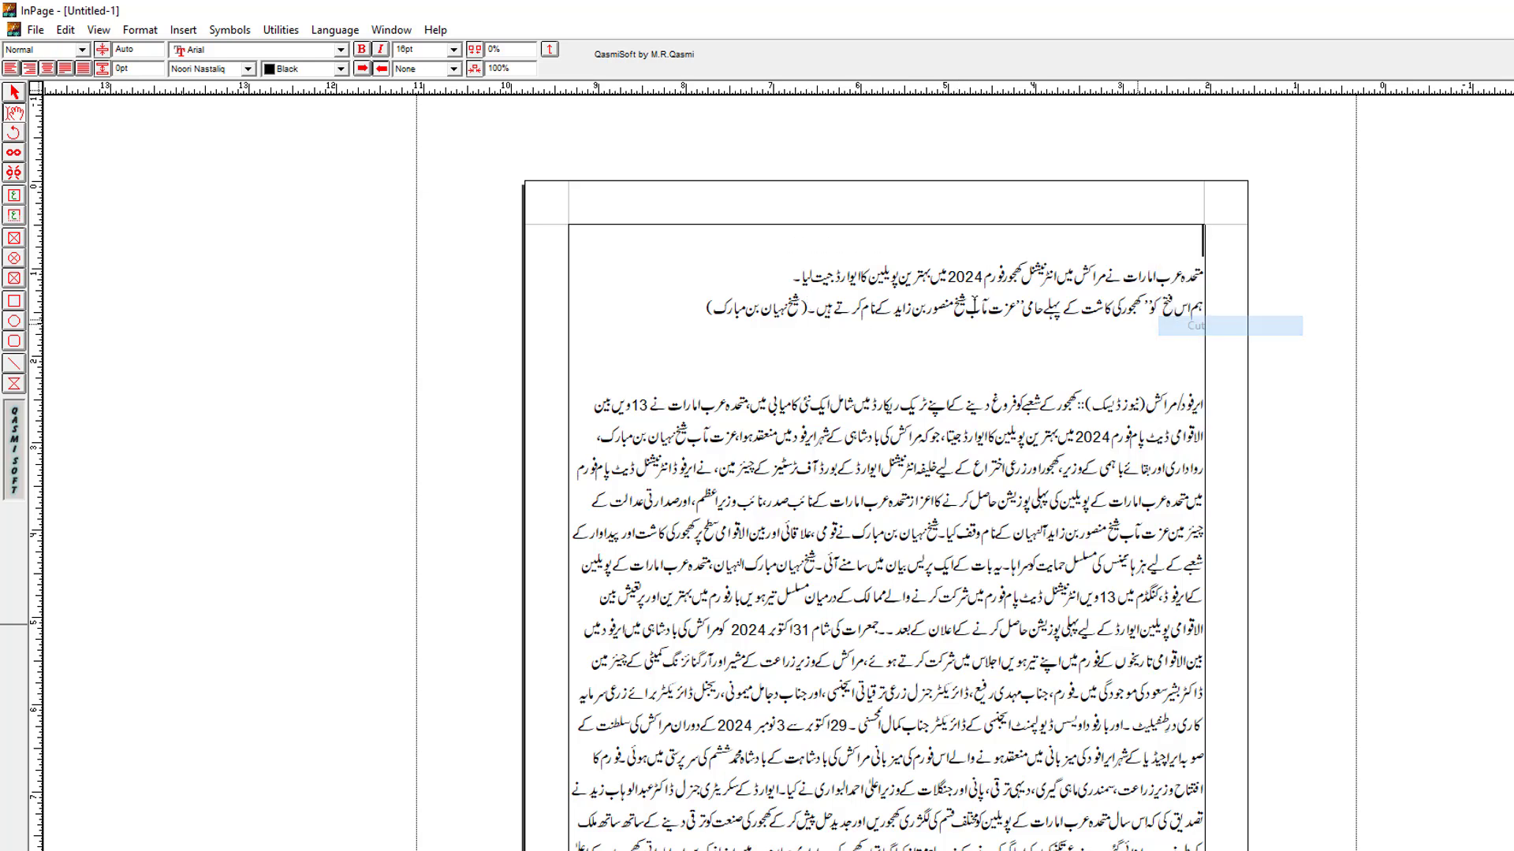
Step: Switch to the Untitled-2 document and paste the cut headline into the text box below the banner
click(392, 30)
click(422, 204)
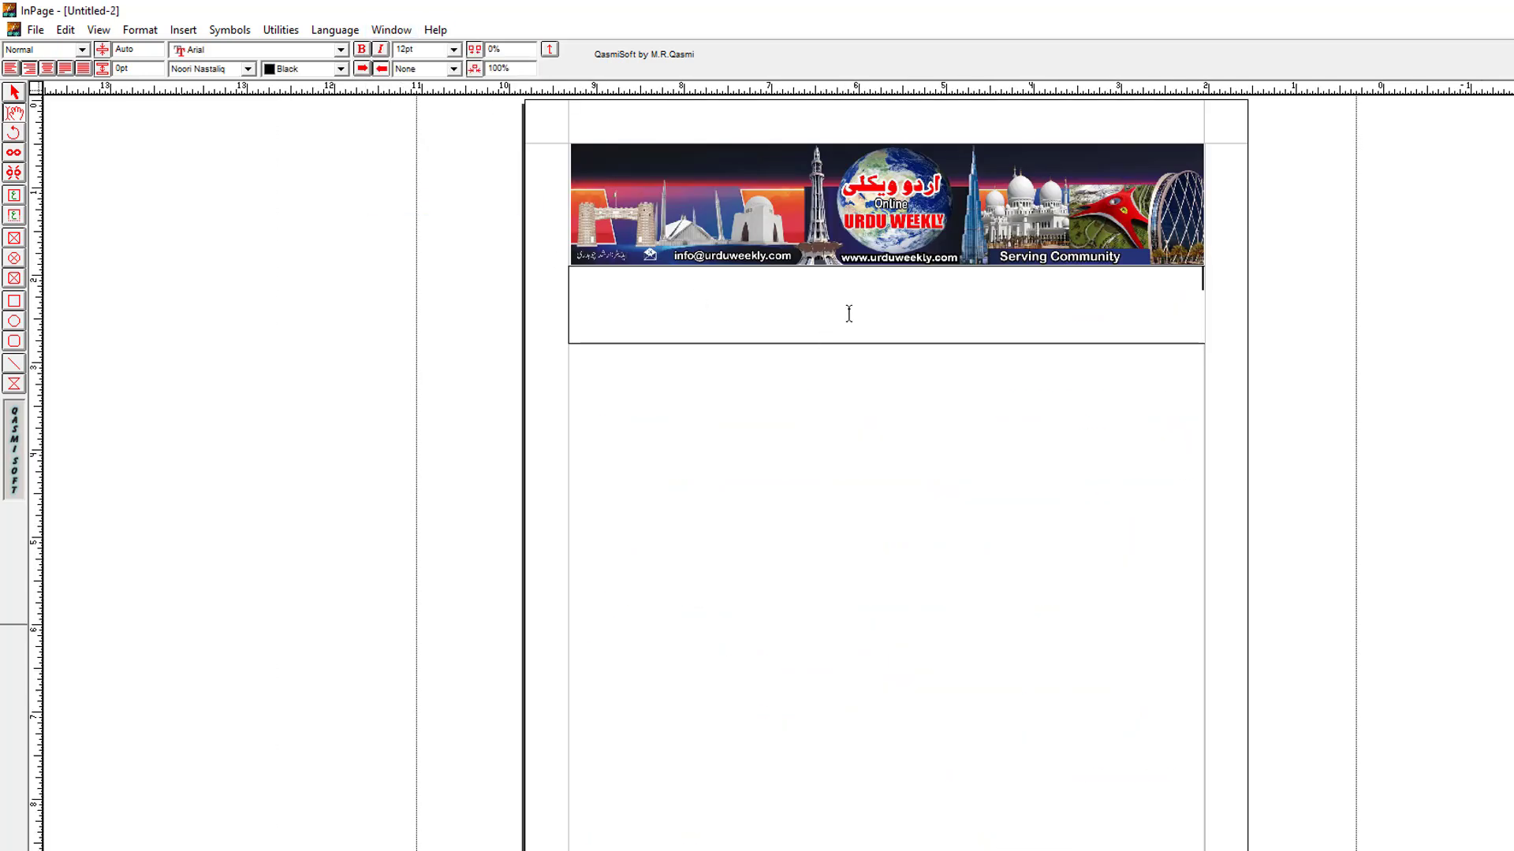
key(ctrl+v)
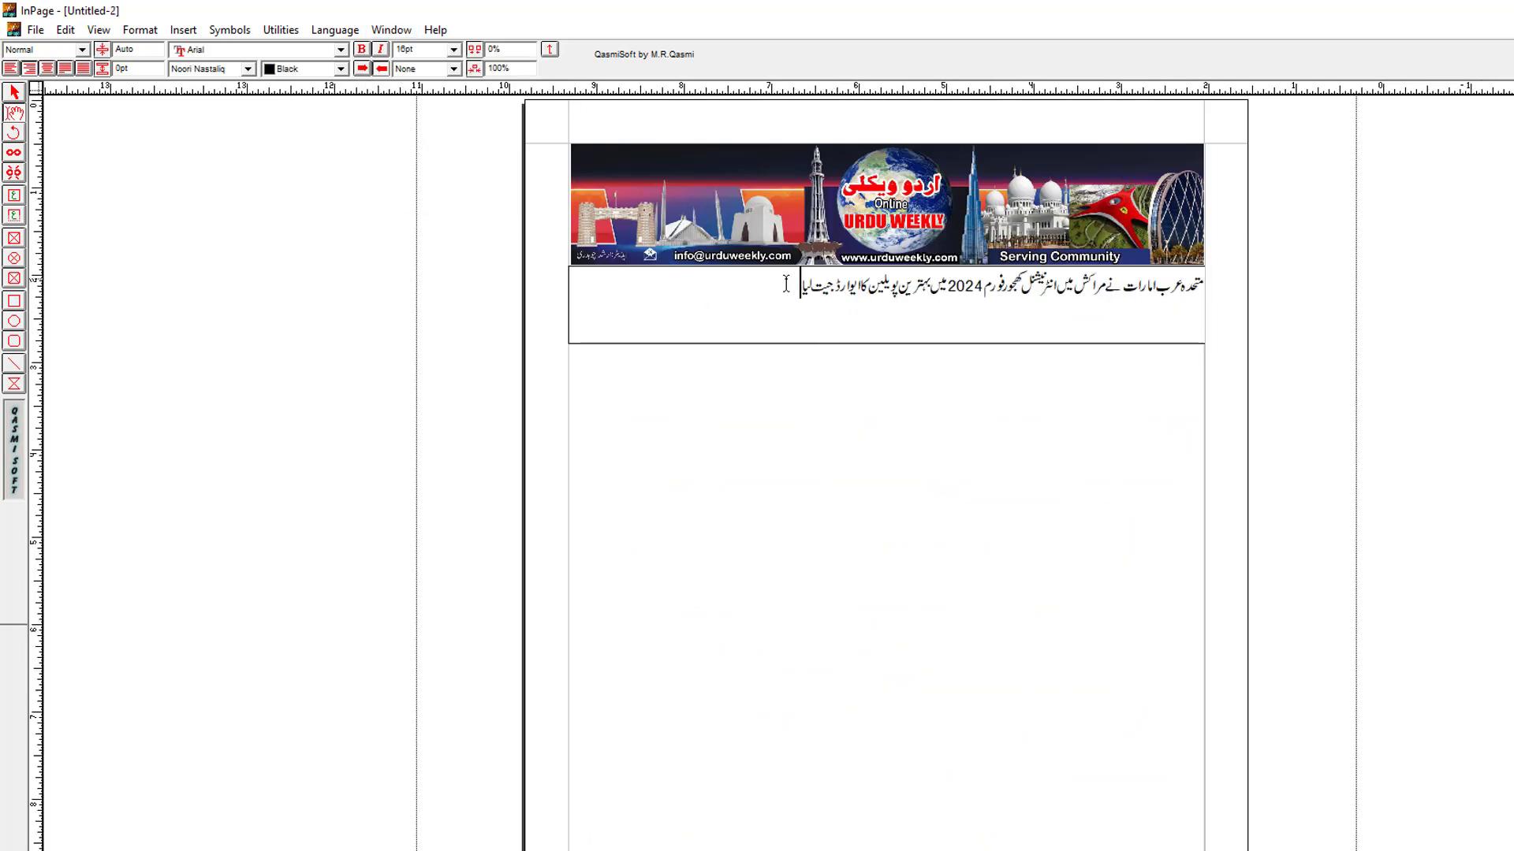
Step: Select the whole pasted headline and set its font size to 36pt
drag(786, 284, 1227, 285)
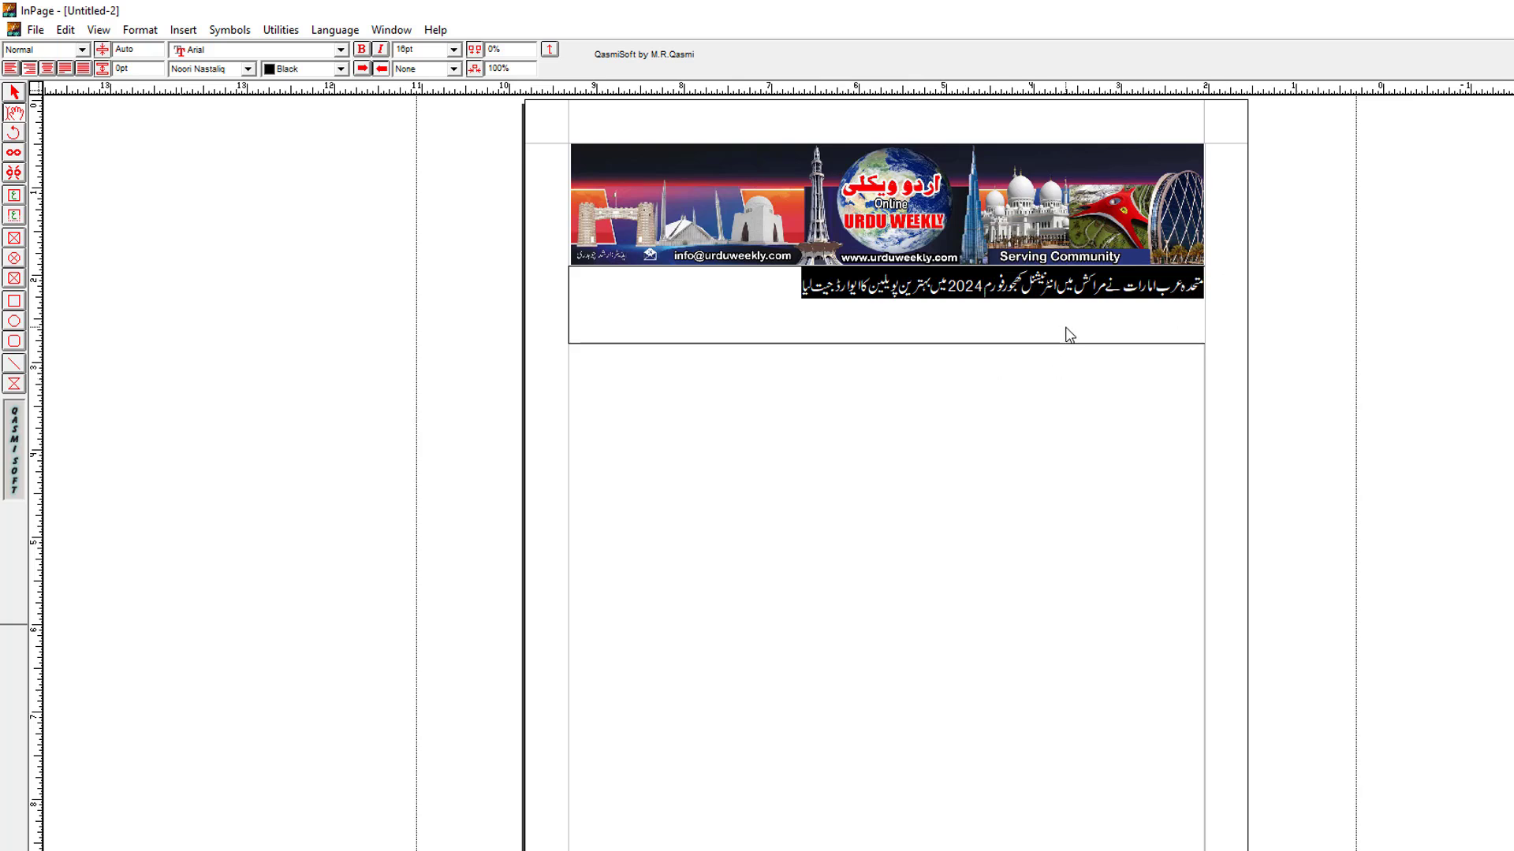
click(454, 50)
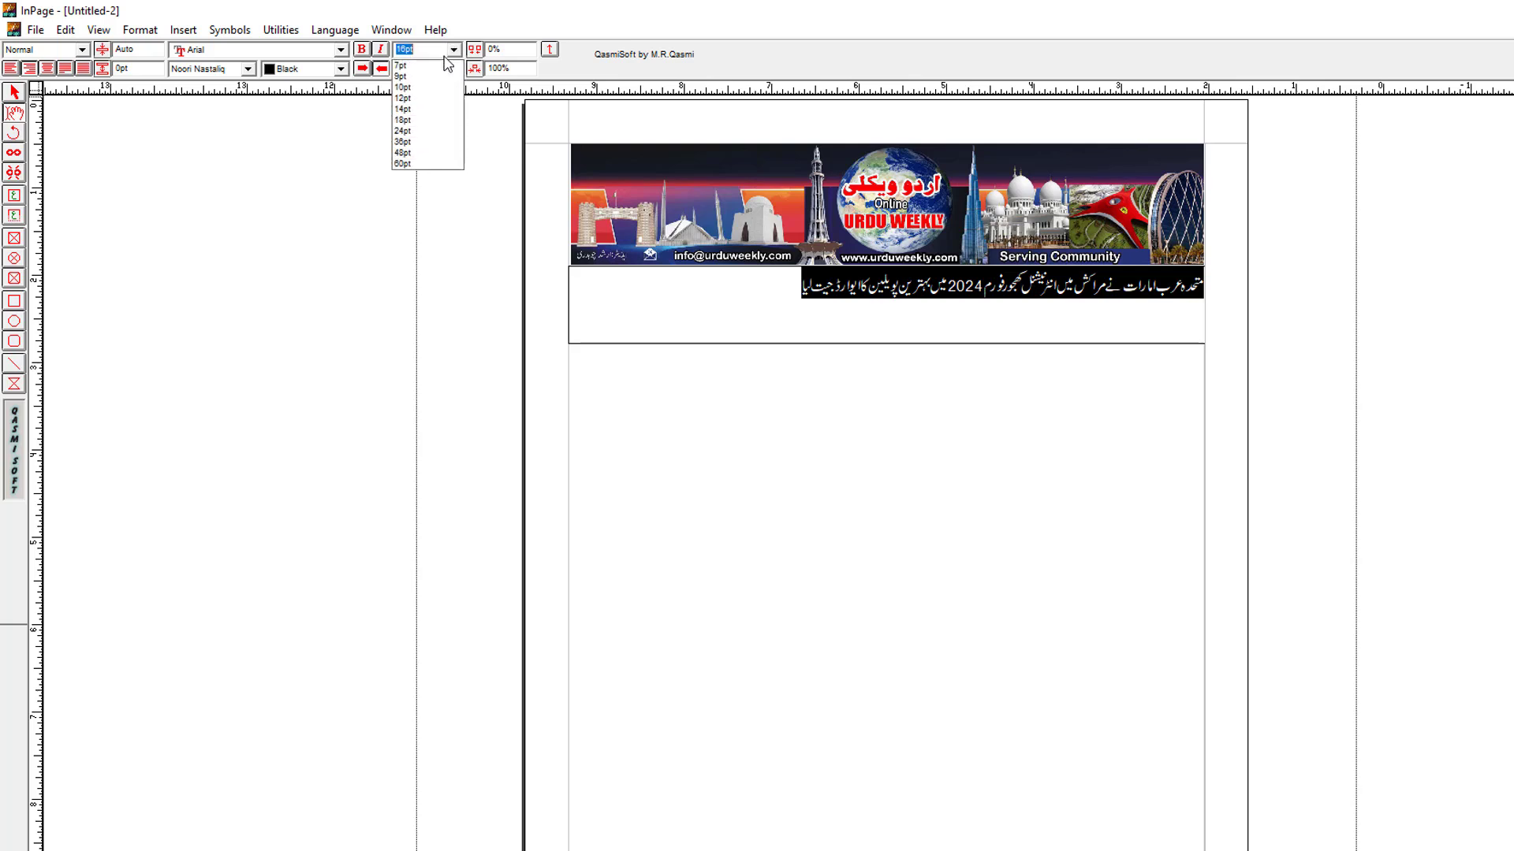
click(420, 126)
click(453, 49)
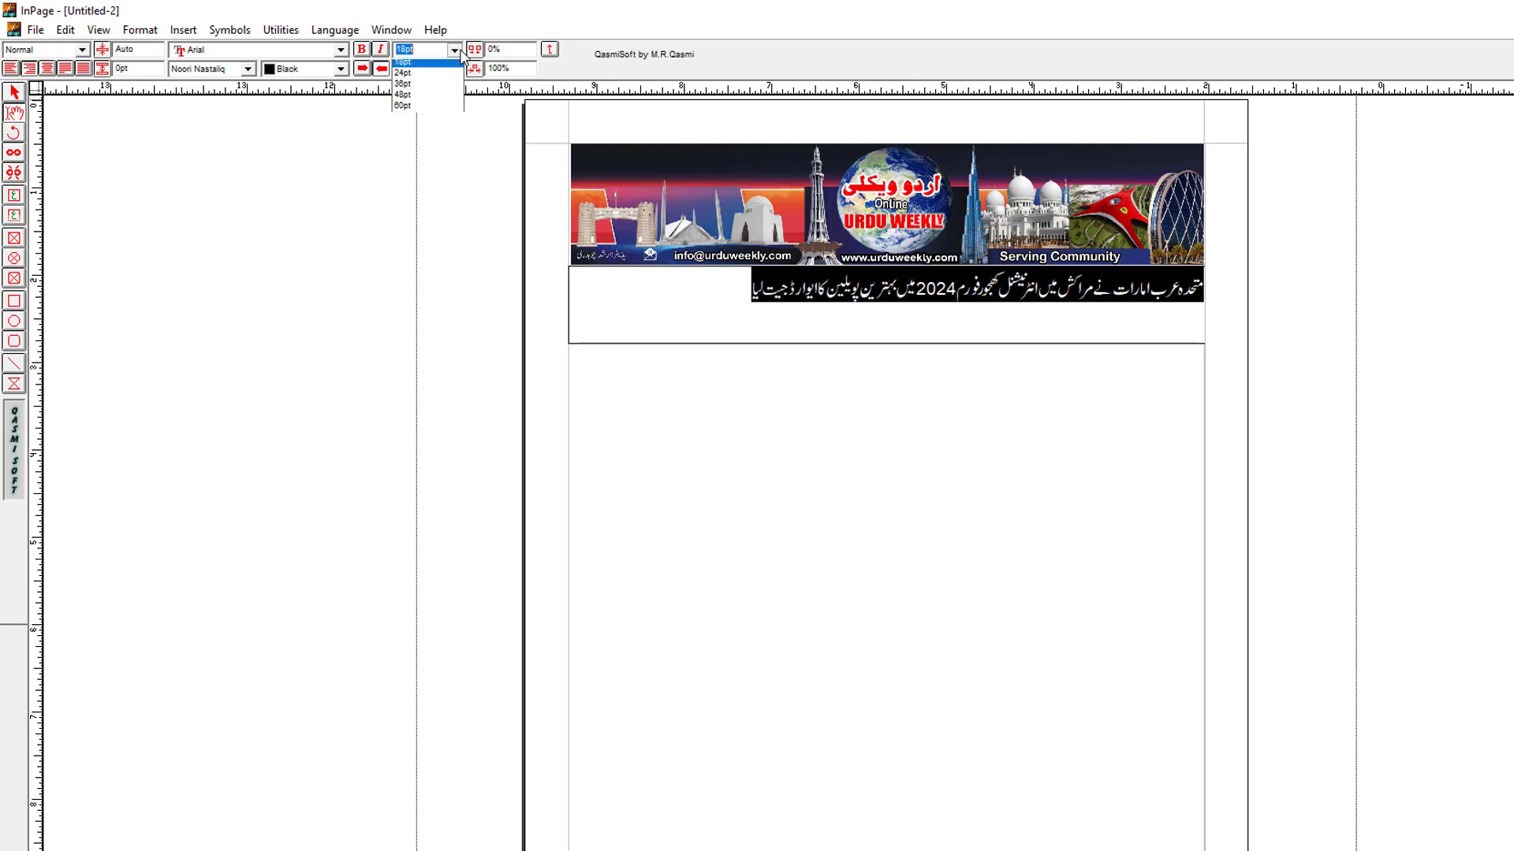
click(416, 142)
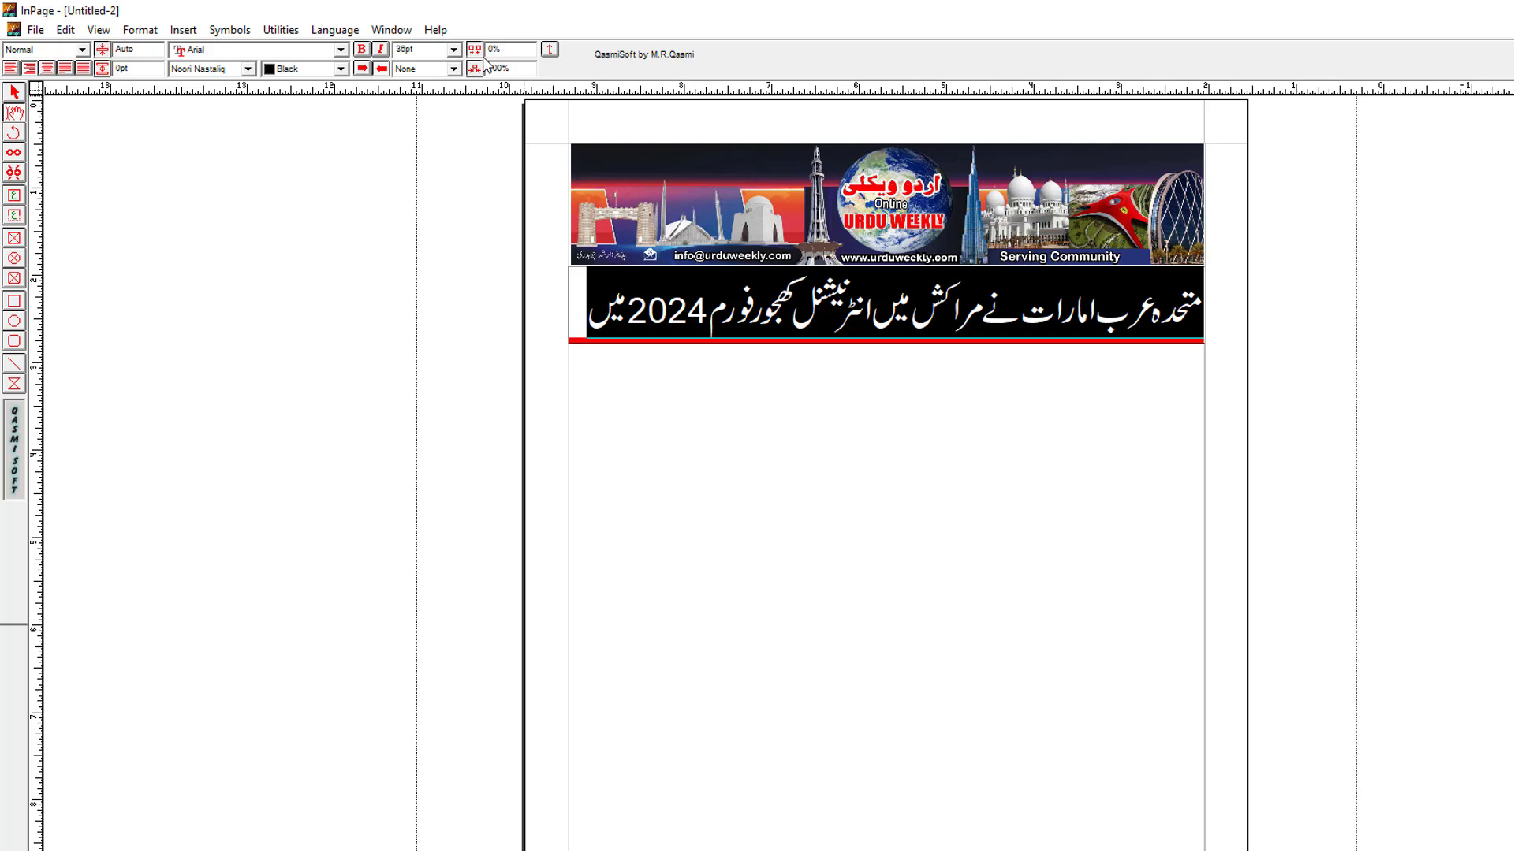
Step: Reduce the selected headline's font size stepwise to 25pt so it fits the box width on one line
key(ctrl+shift+comma)
key(ctrl+shift+comma)
key(ctrl+shift+comma)
key(ctrl+shift+comma)
key(ctrl+shift+comma)
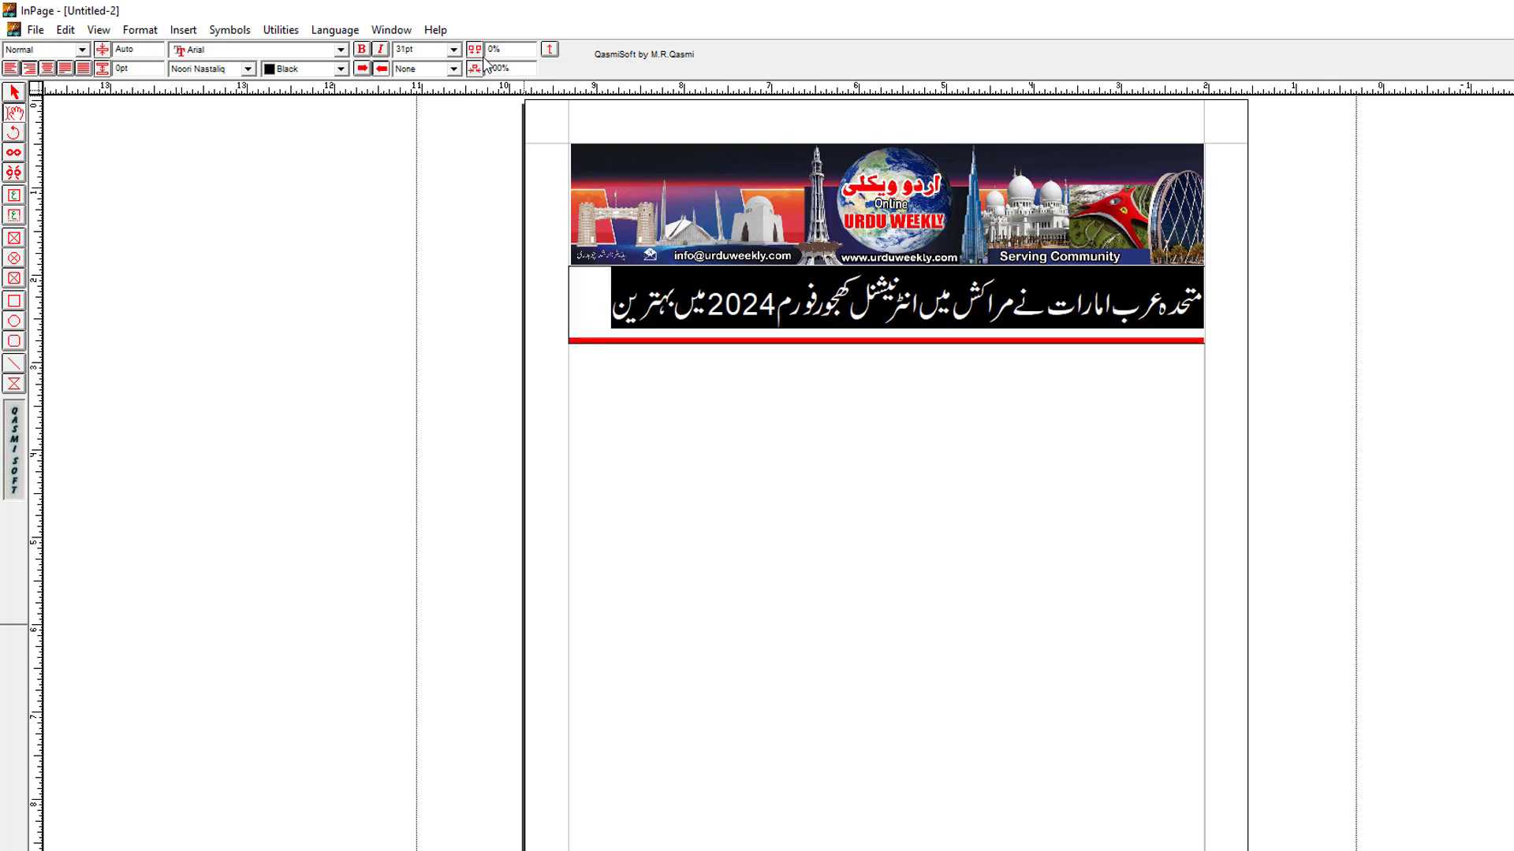
key(ctrl+shift+comma)
key(ctrl+shift+comma)
key(ctrl+shift+comma)
key(ctrl+shift+comma)
key(ctrl+shift+comma)
key(ctrl+shift+comma)
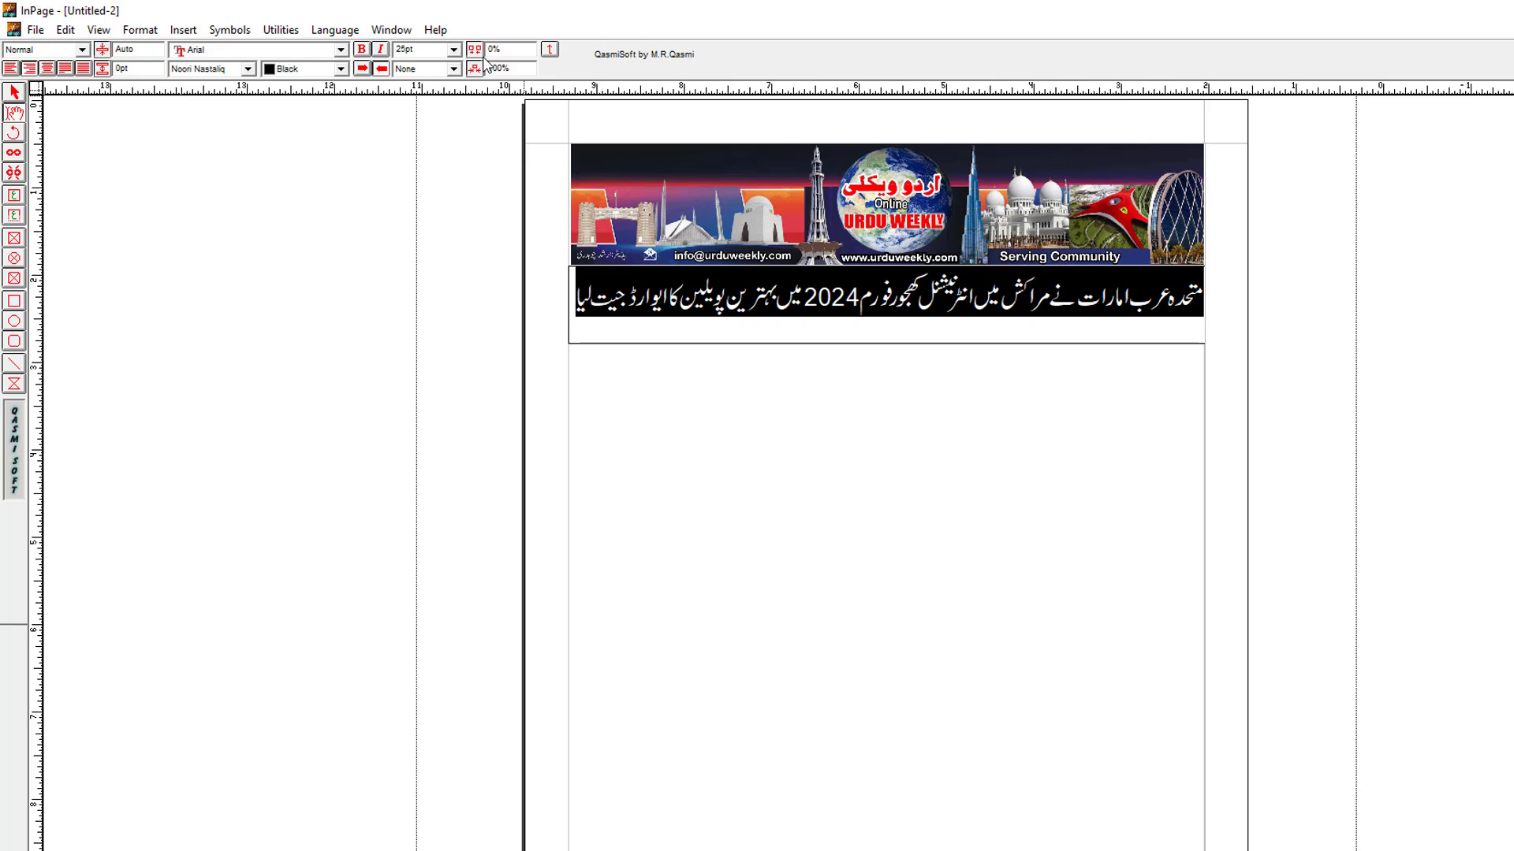
Step: Shorten the headline text box from below to about 0.6" high, closing the empty space under the headline
click(810, 422)
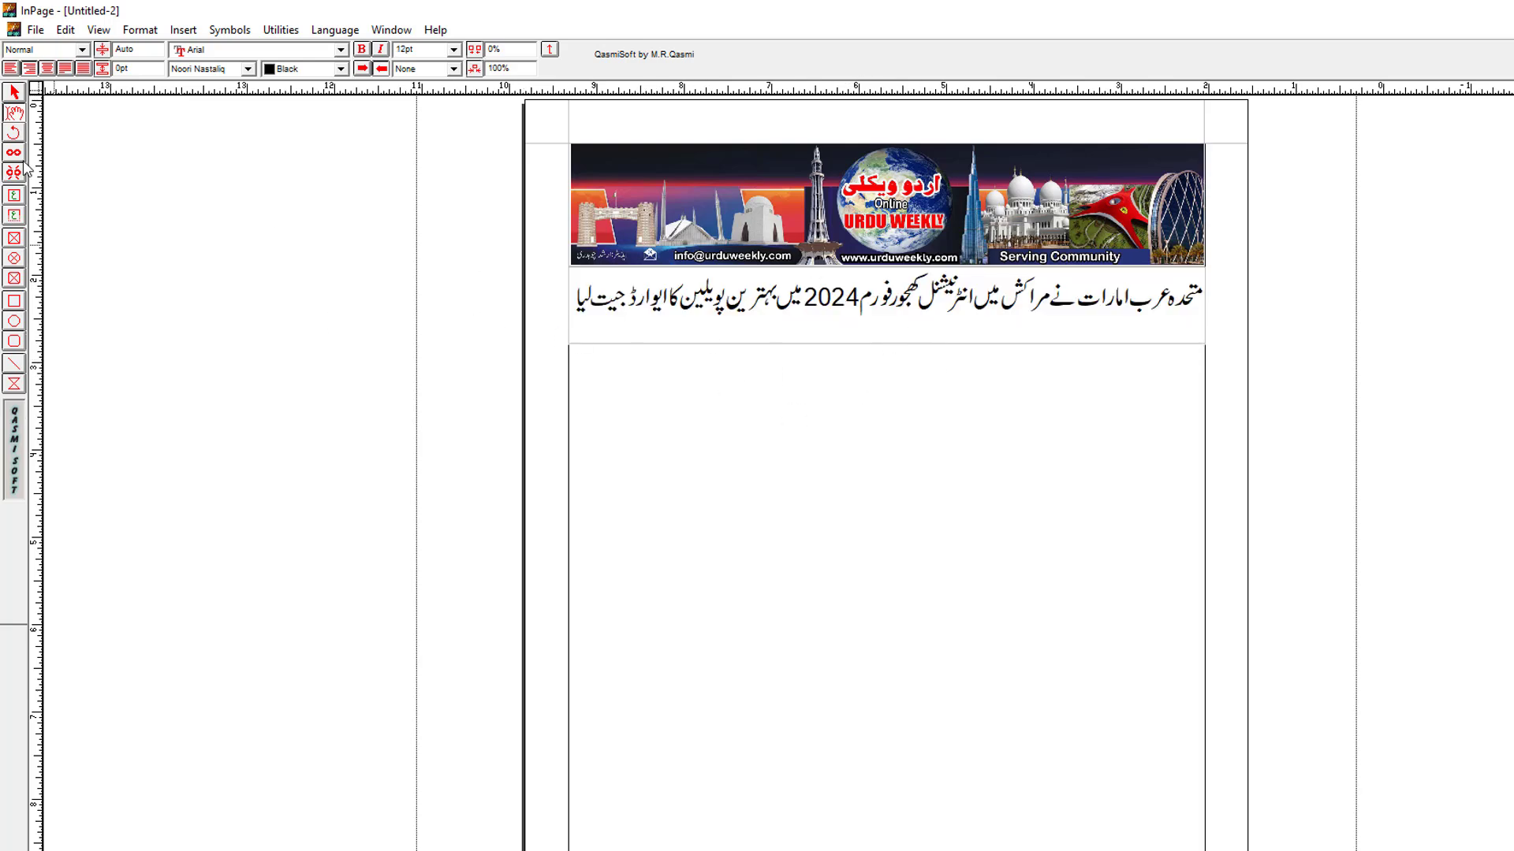
key(Up)
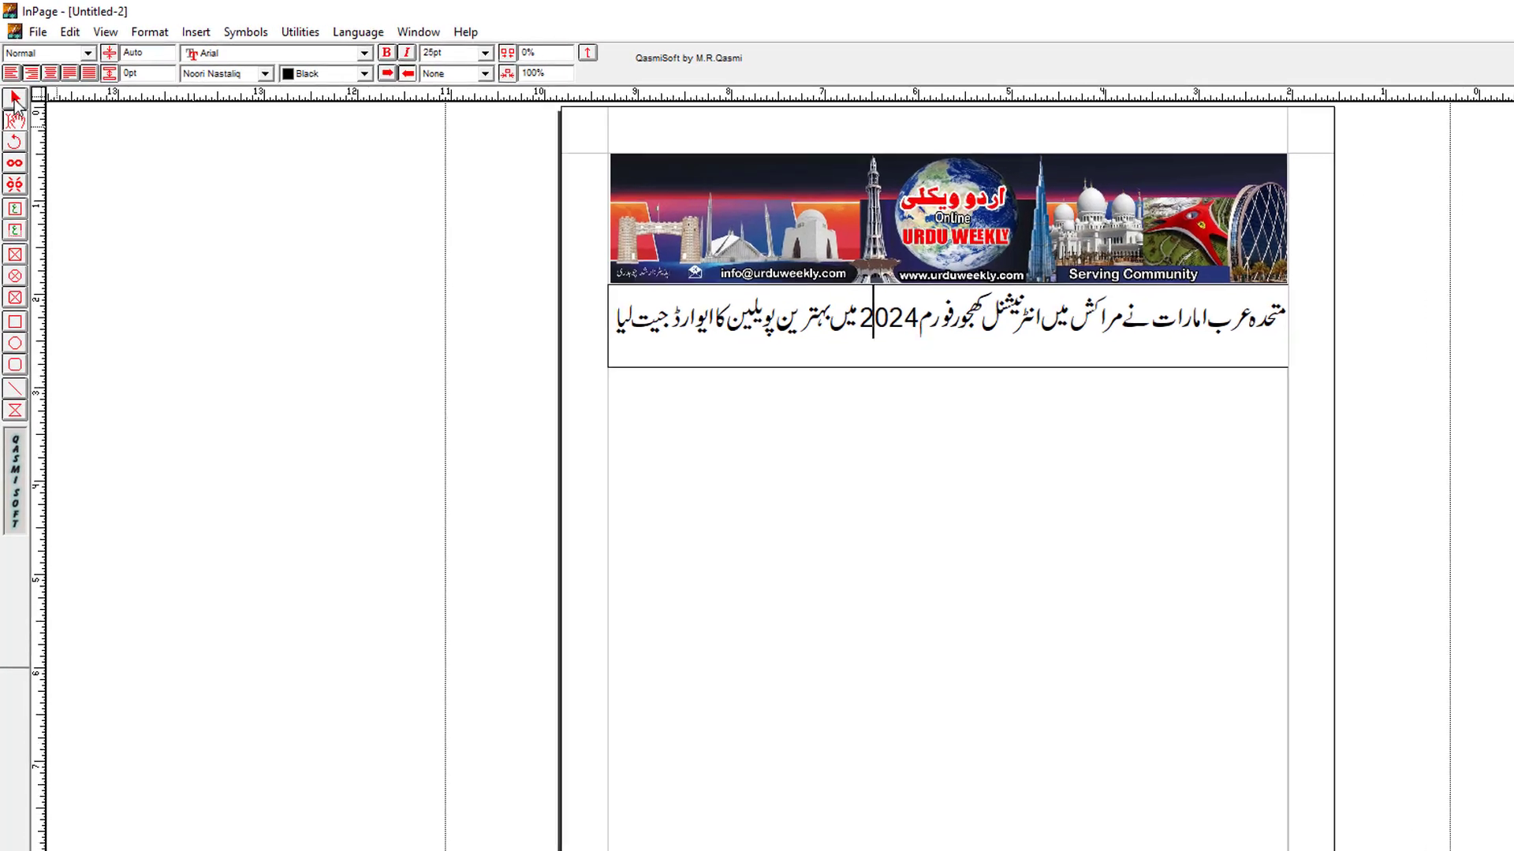
click(15, 99)
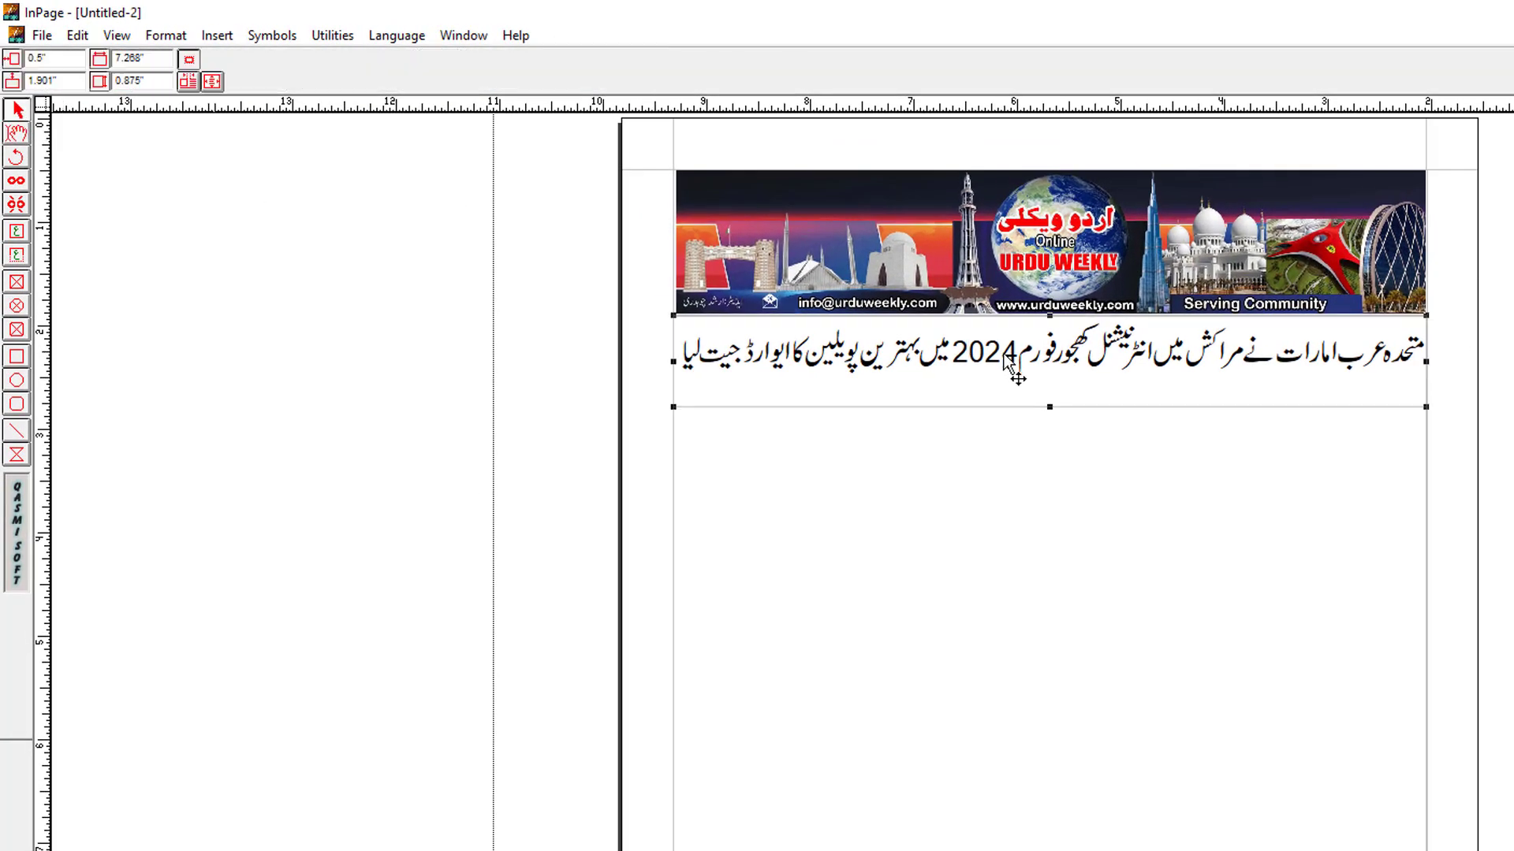
drag(1050, 403, 1048, 380)
click(1027, 447)
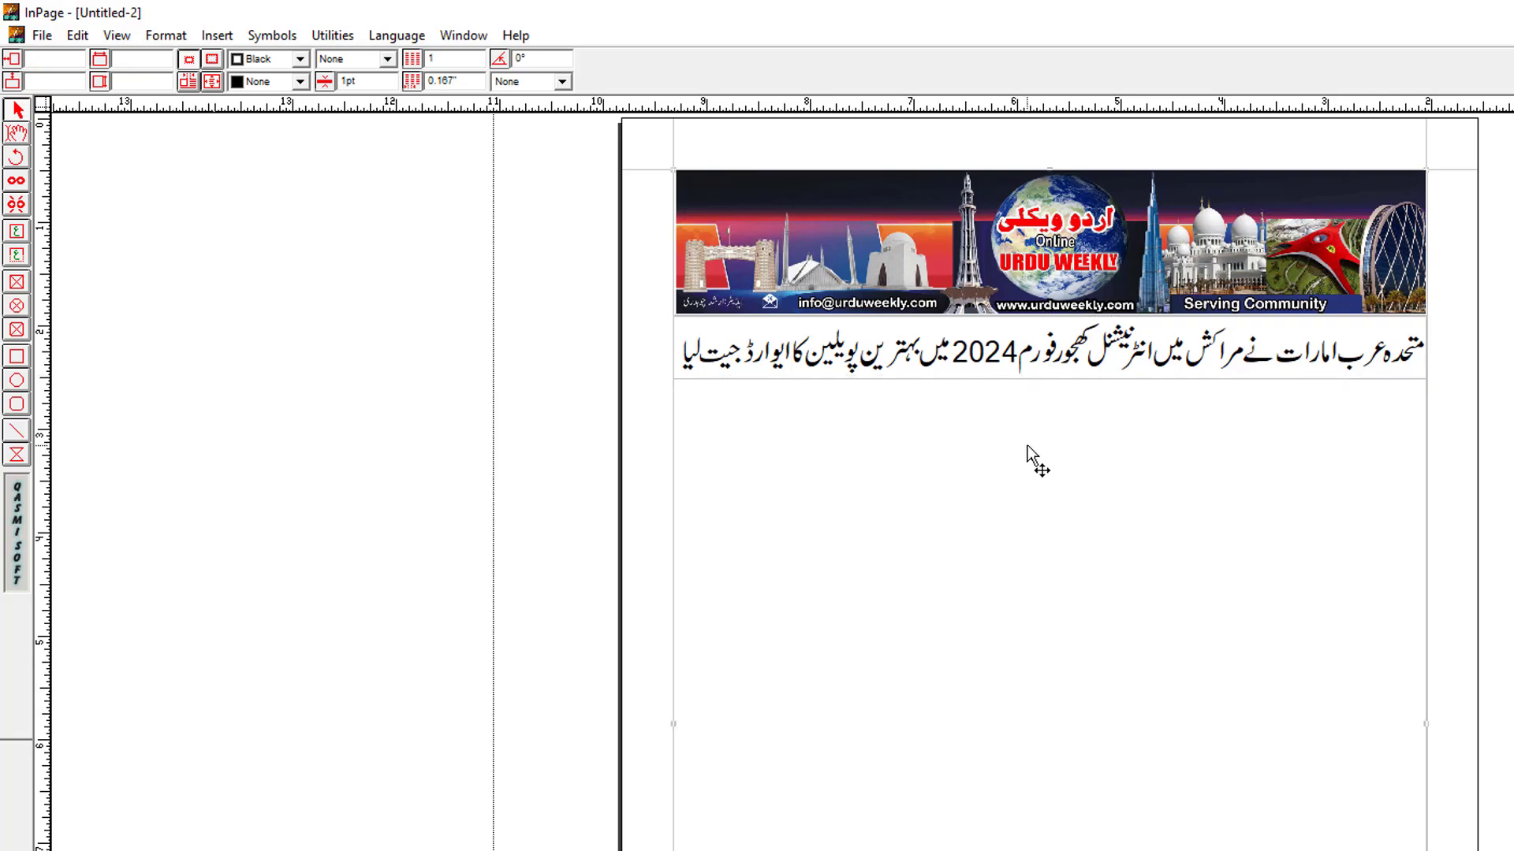
Step: Select the headline text box and set its fill colour to Black
click(756, 354)
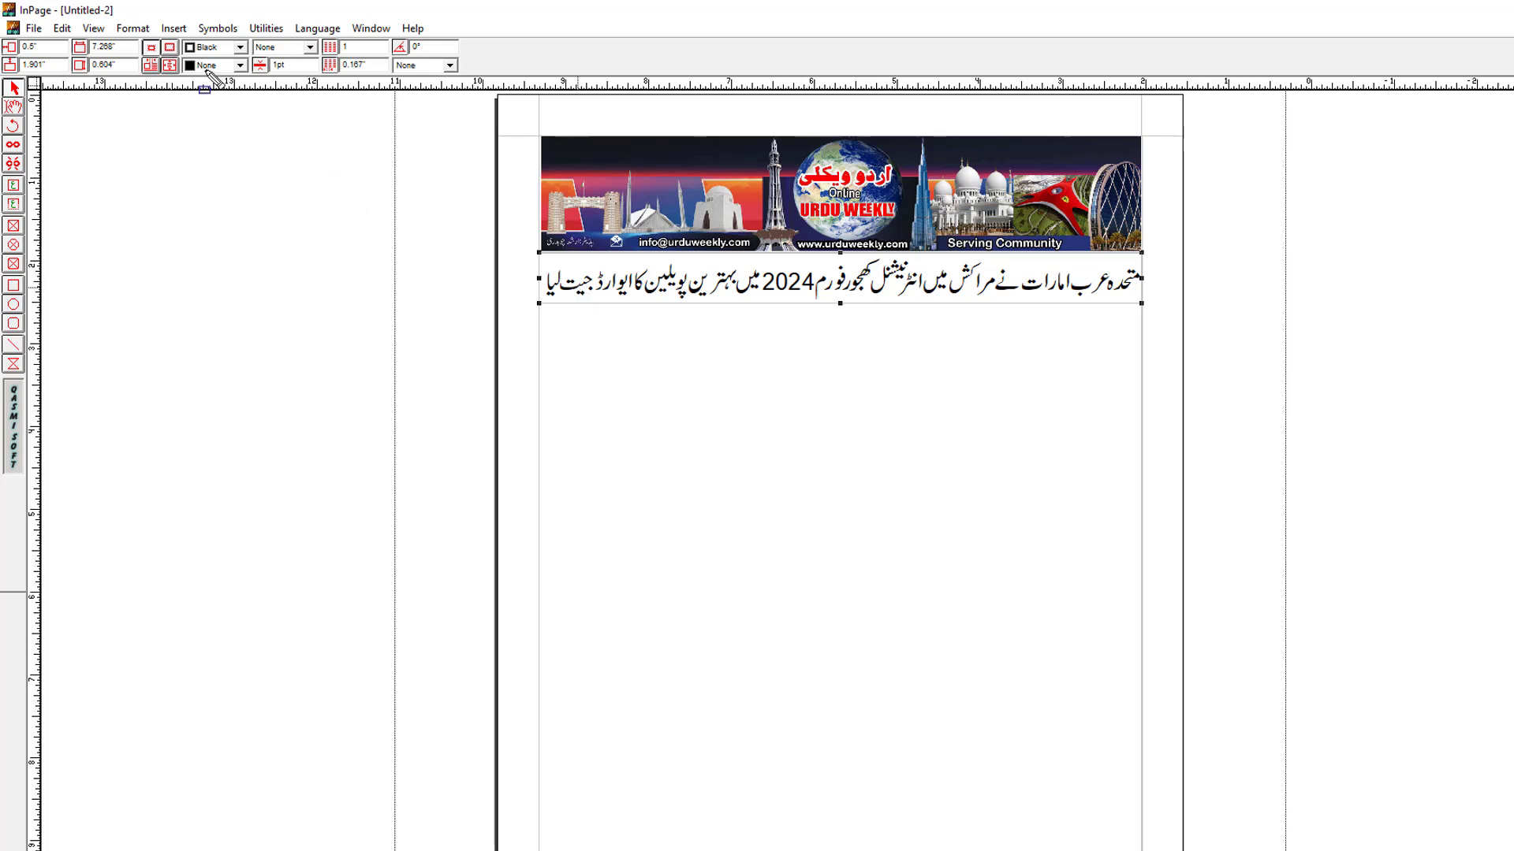
mouse_move(181, 36)
mouse_down()
mouse_move(187, 94)
mouse_move(250, 88)
mouse_up()
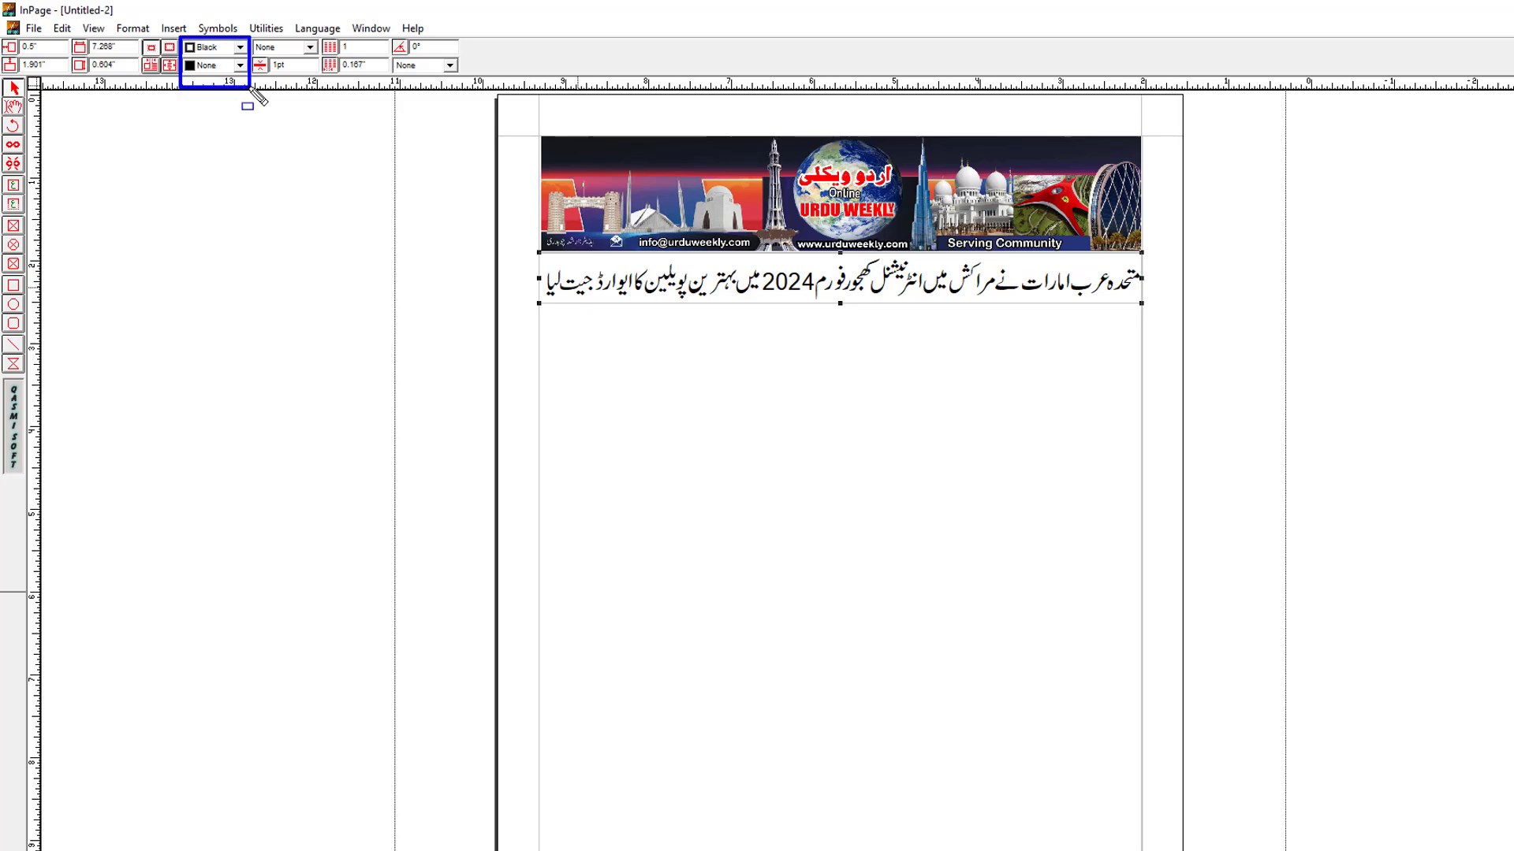
click(239, 66)
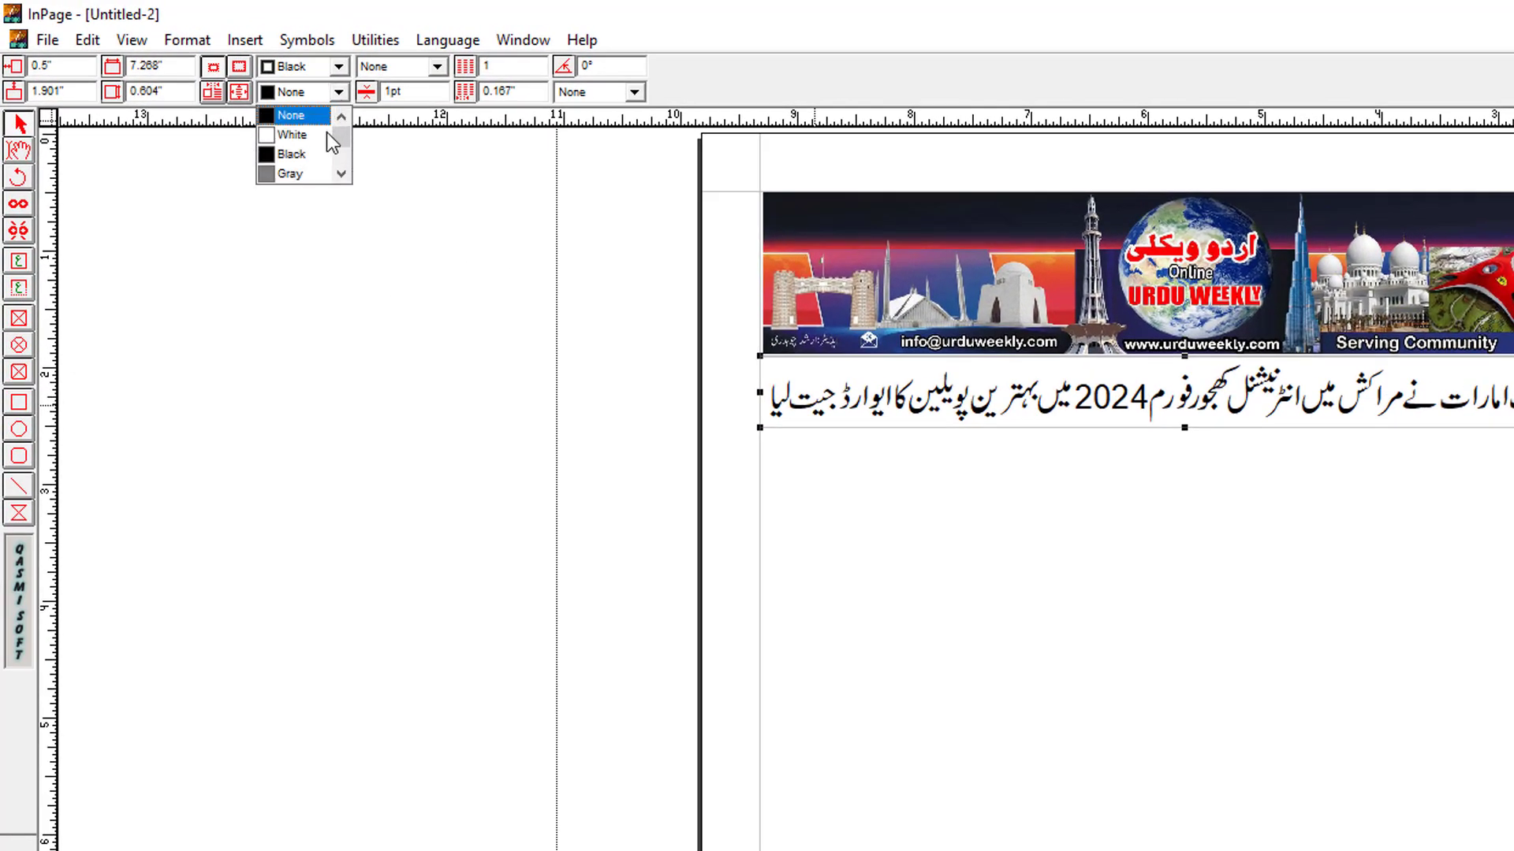
click(292, 154)
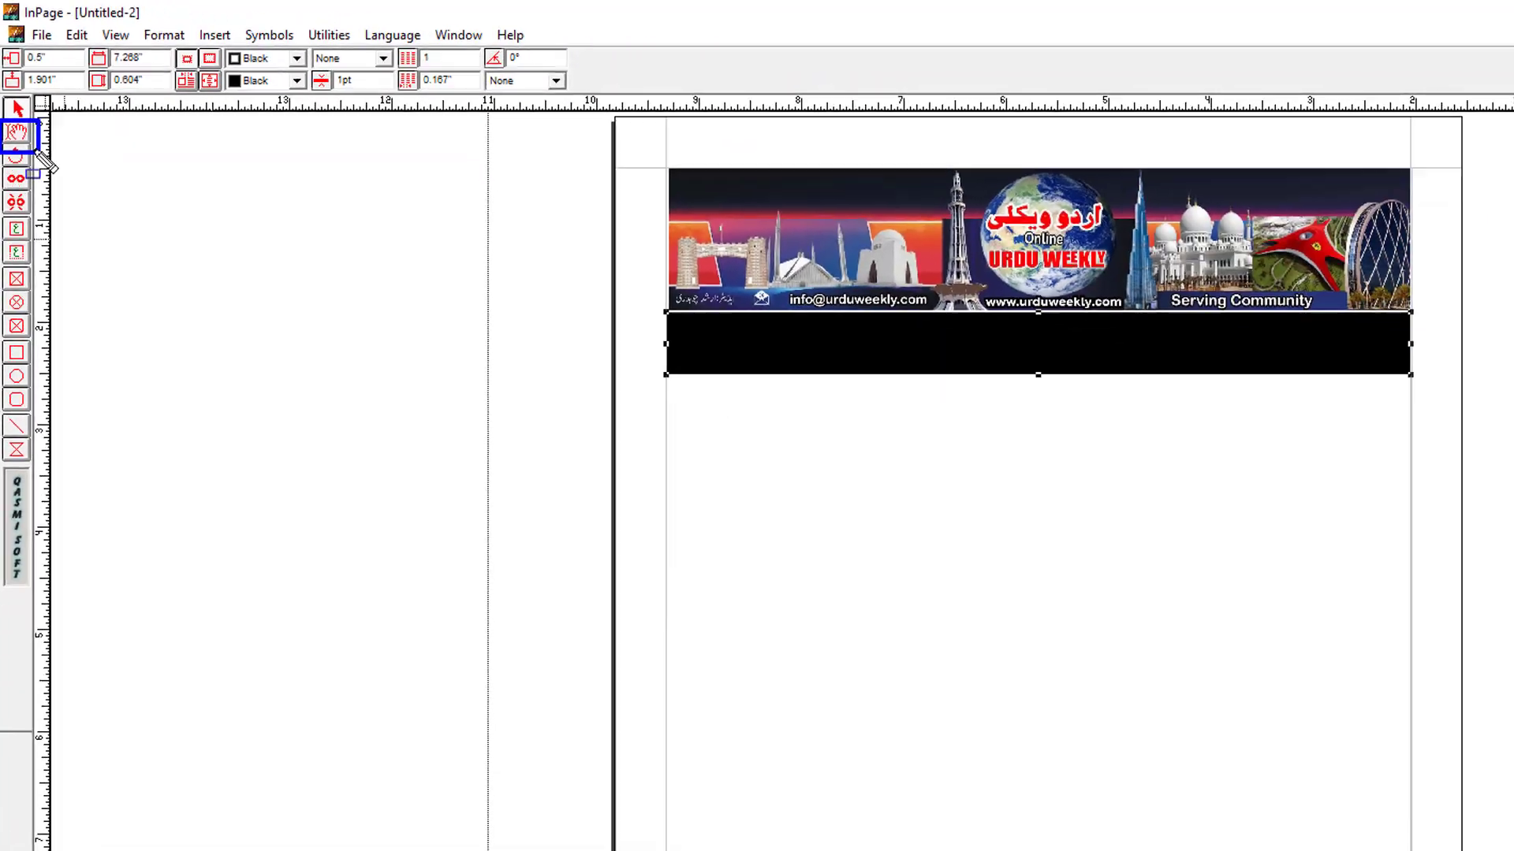
Step: Select the headline text inside the black box and change its text colour to White
click(16, 130)
click(704, 331)
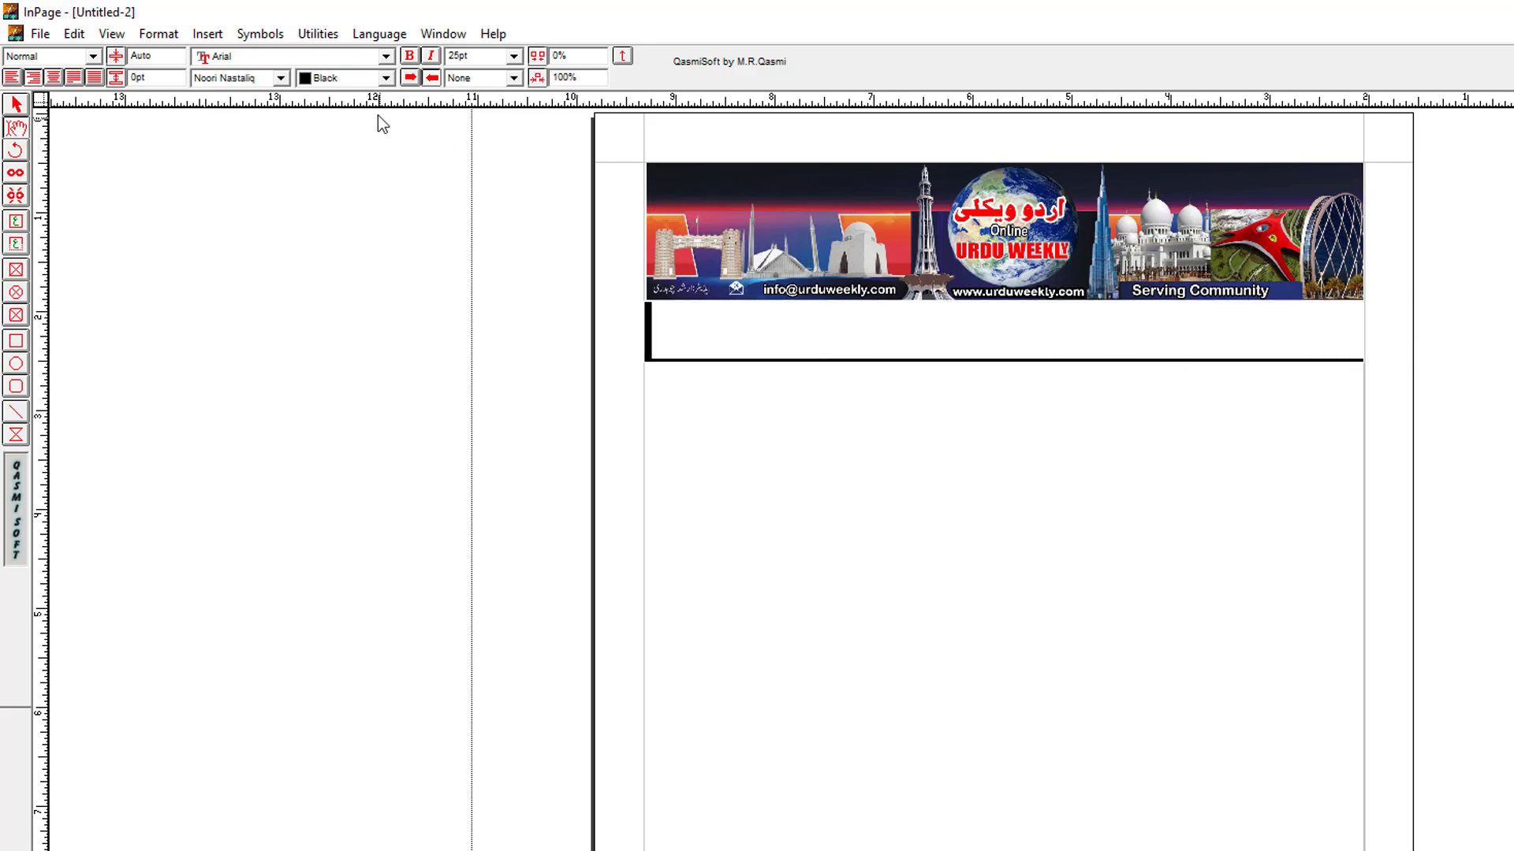
click(385, 77)
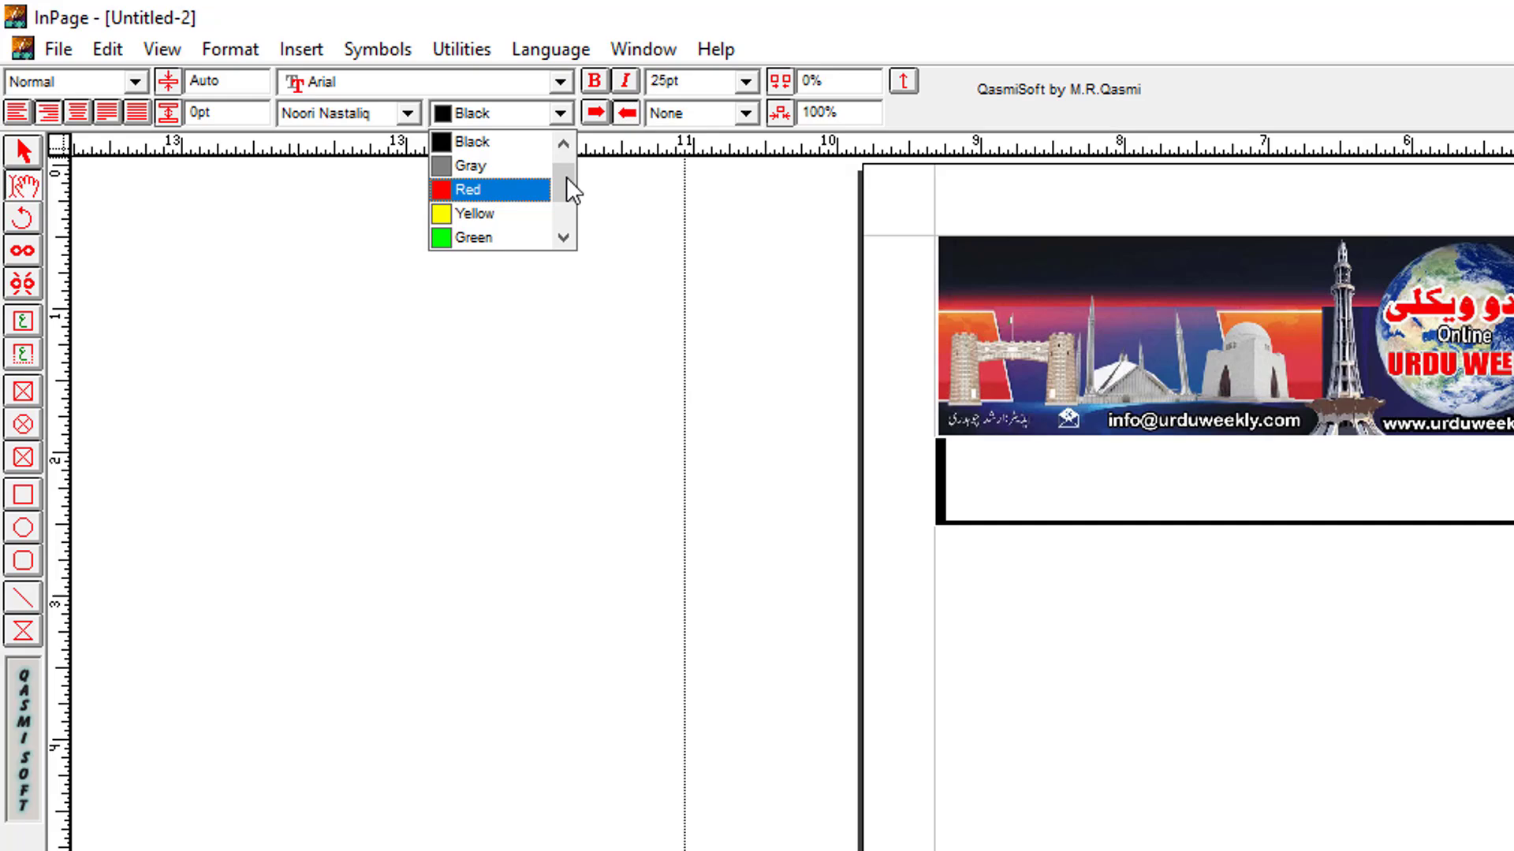
drag(566, 176, 571, 159)
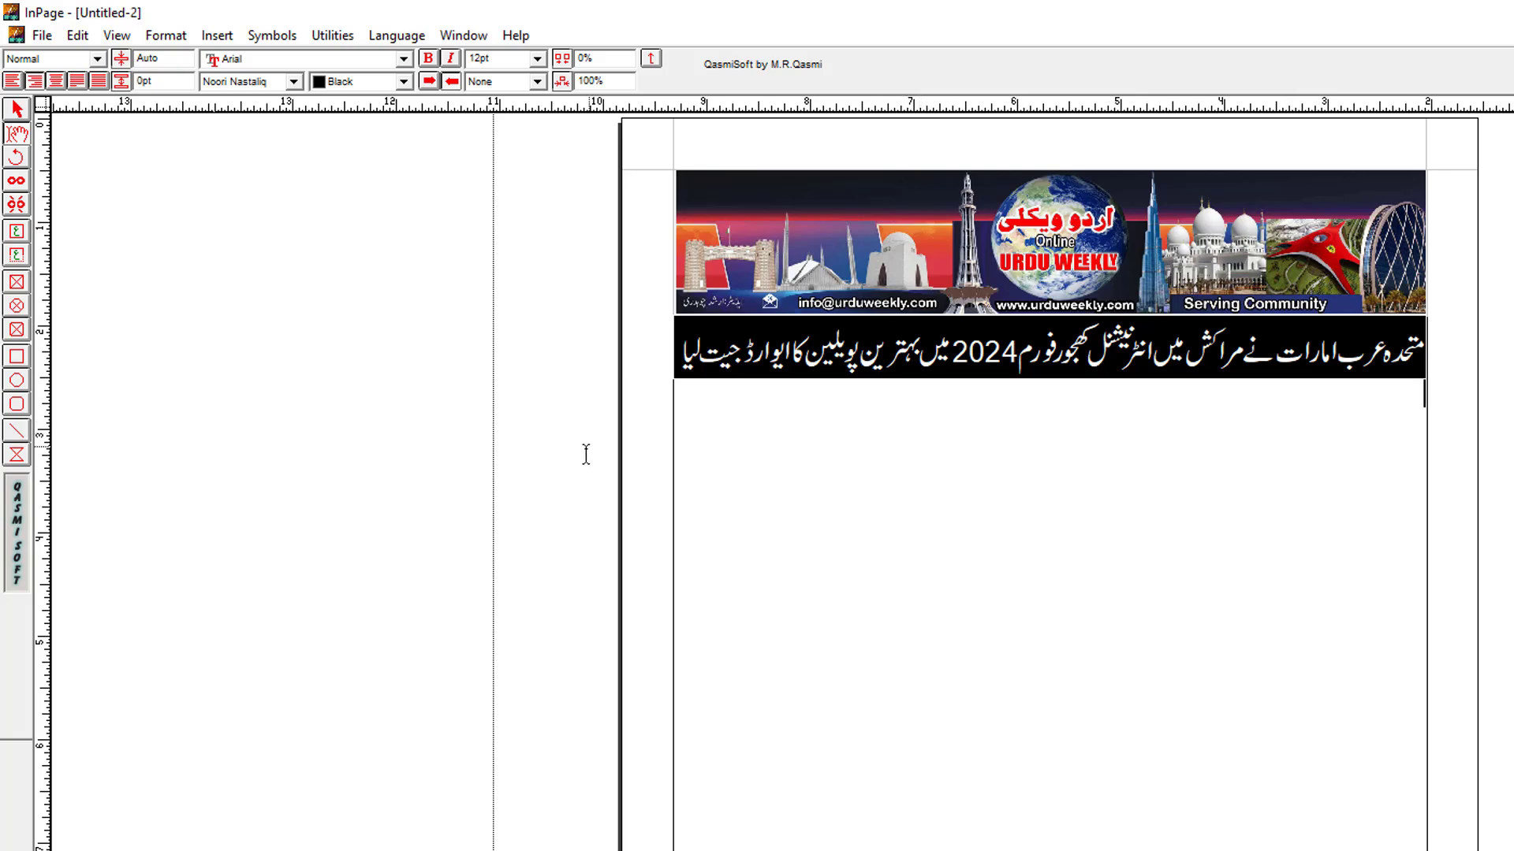
Step: Draw a subheadline text box about 0.7" high directly below the black headline, spanning the full width between the margins
click(14, 276)
mouse_move(772, 424)
mouse_down()
mouse_move(1277, 487)
mouse_move(1176, 492)
mouse_up()
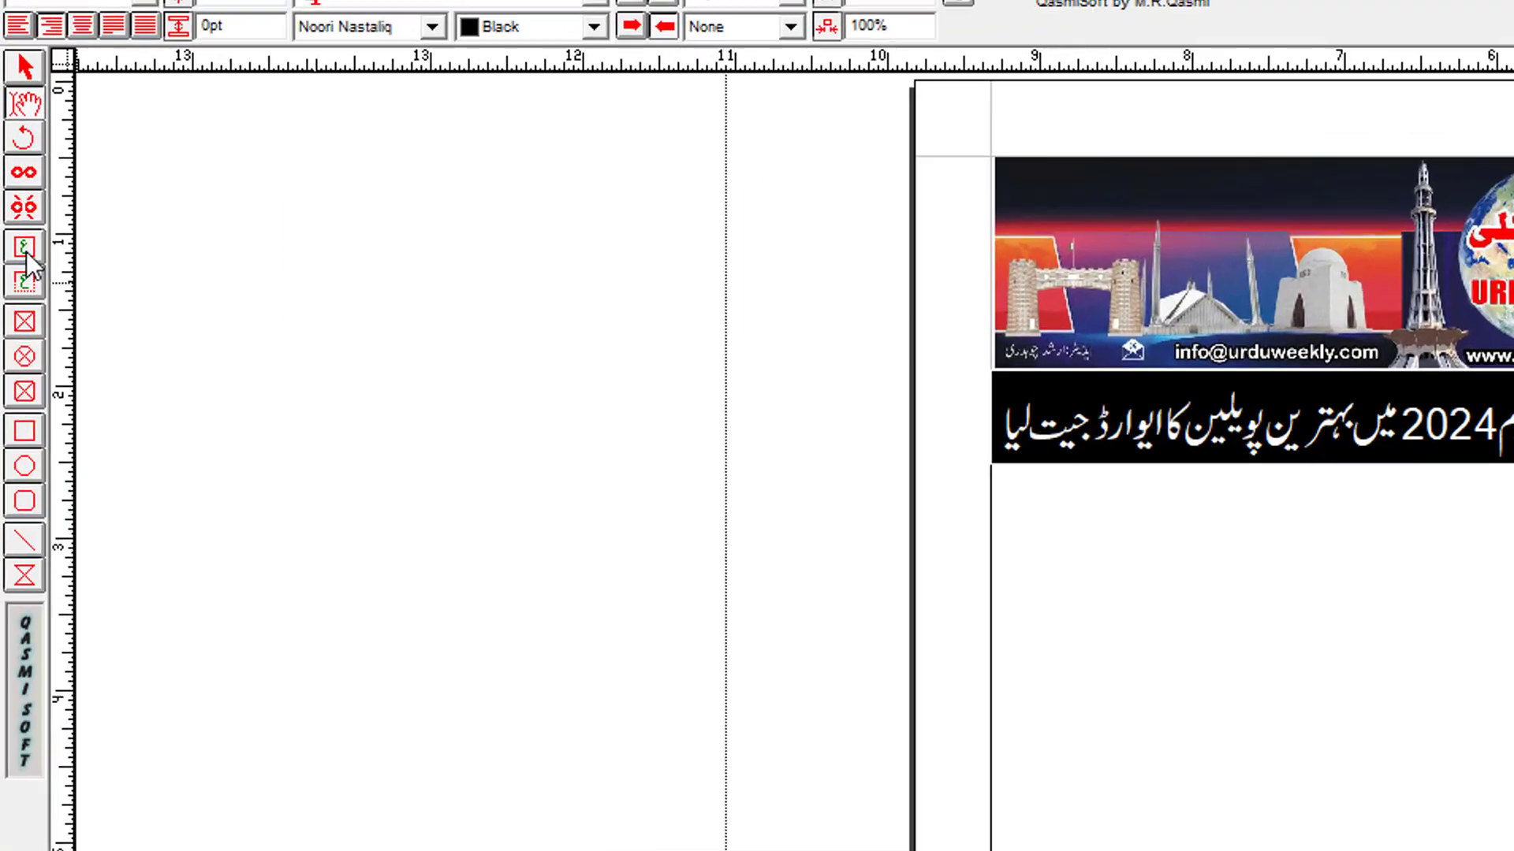
click(22, 249)
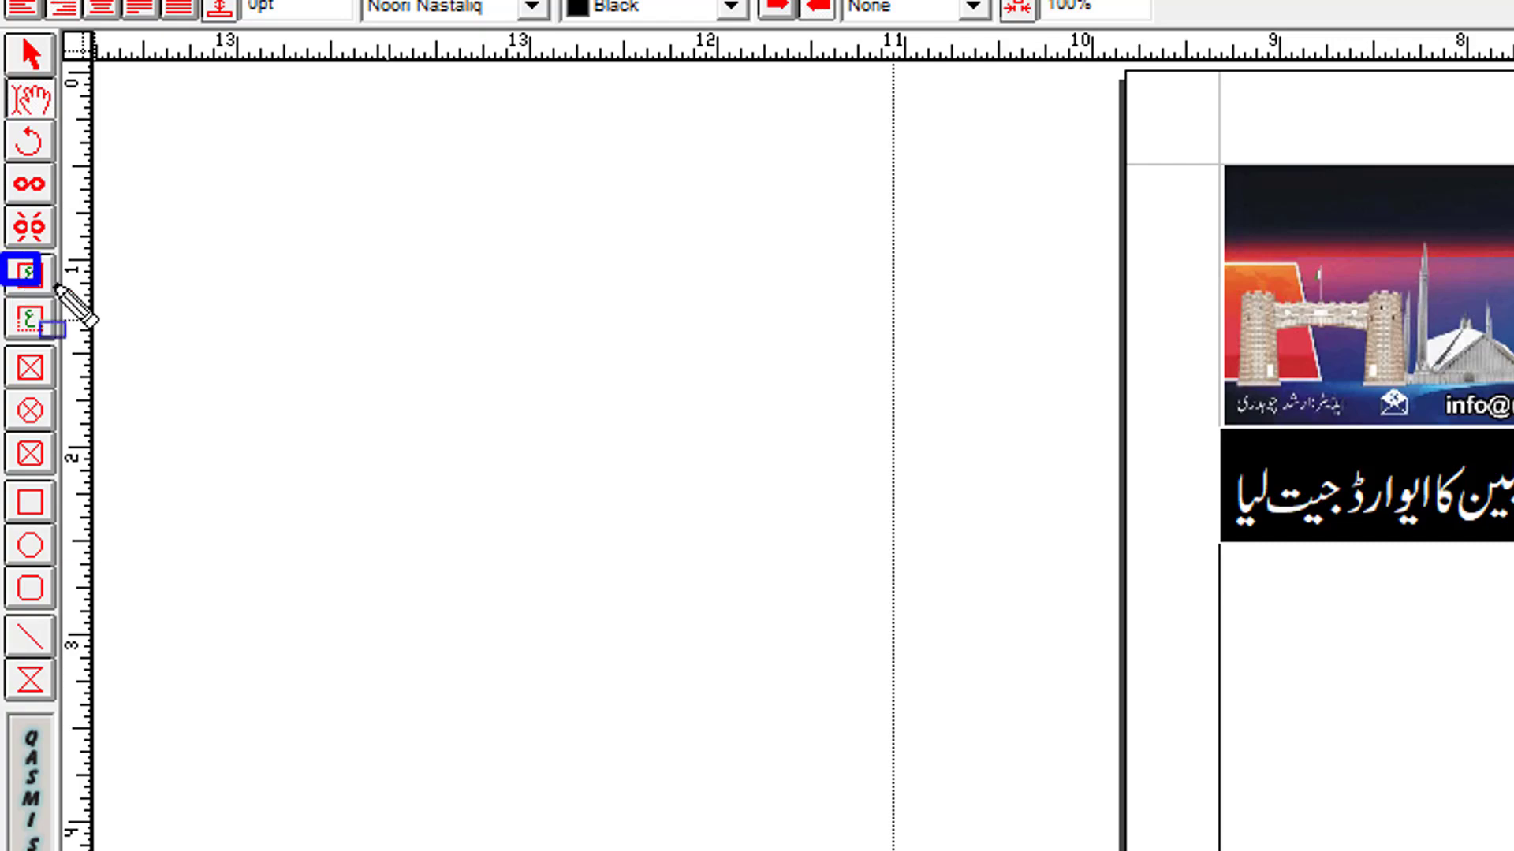
drag(56, 287, 75, 300)
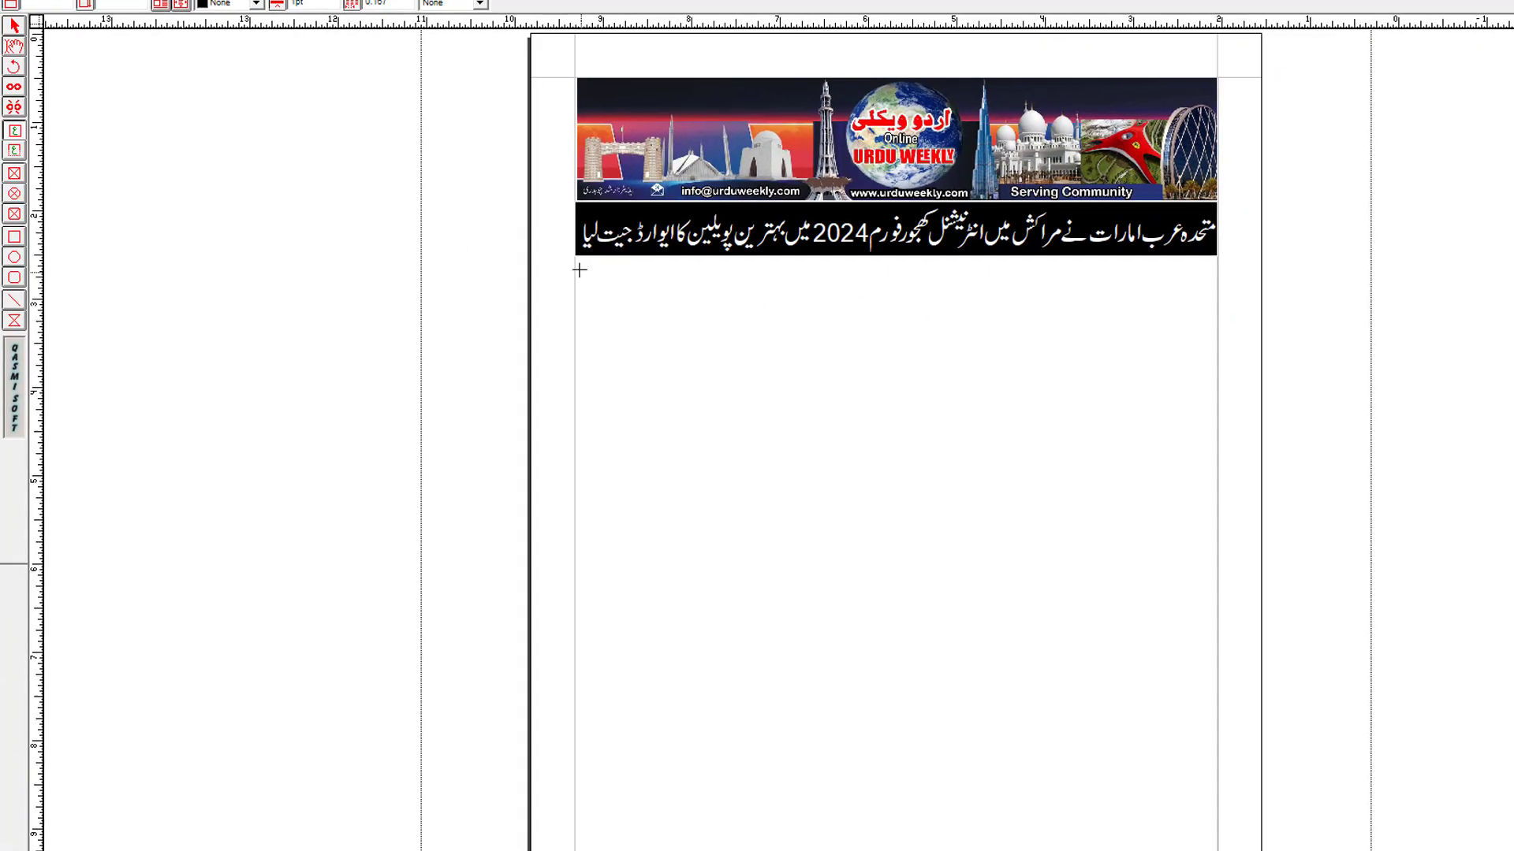
drag(635, 279, 1211, 326)
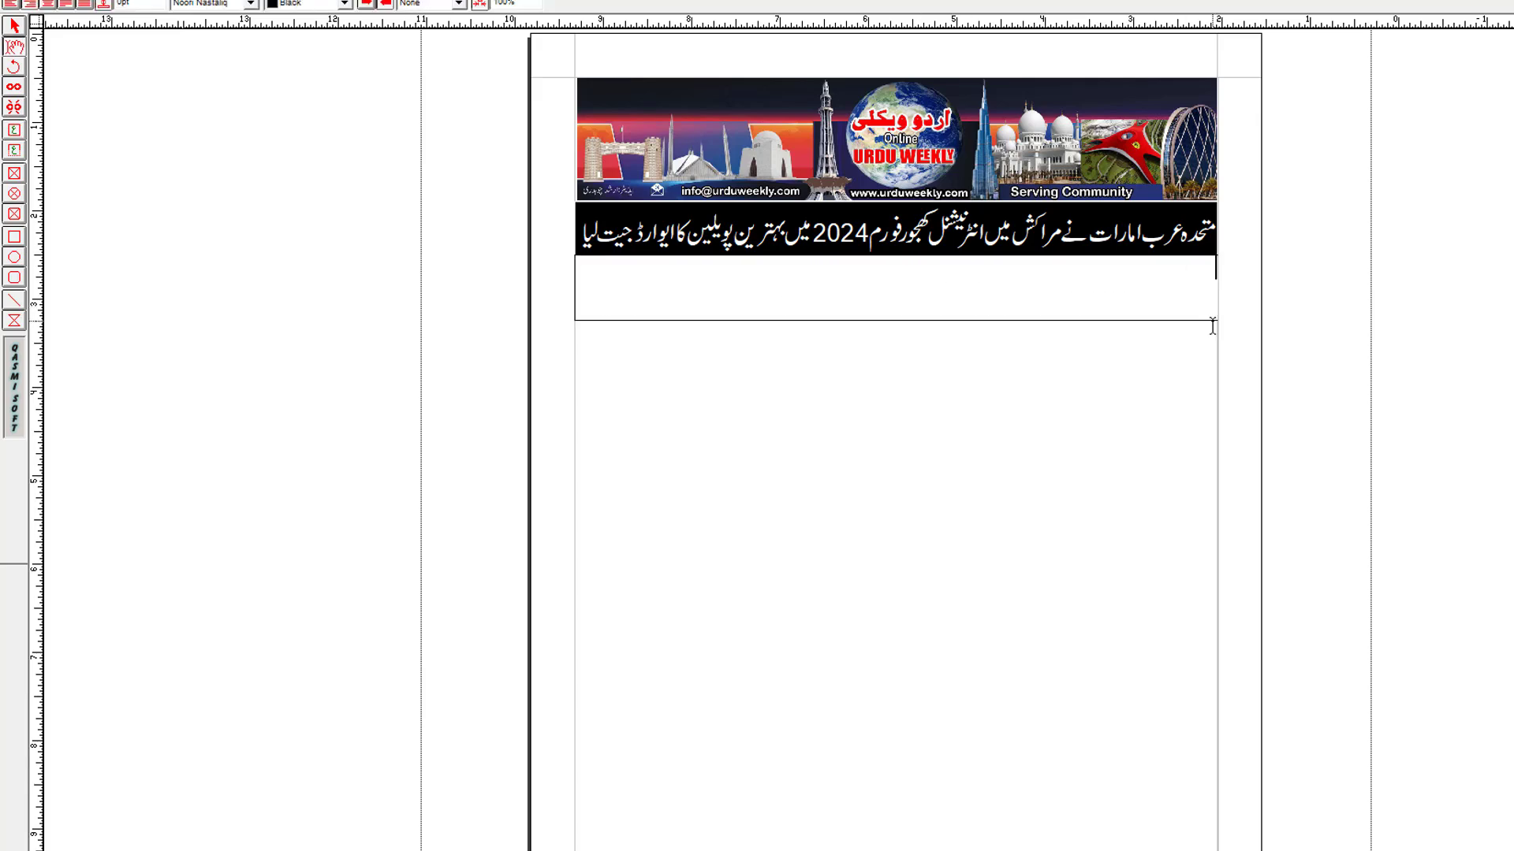
Step: Switch to the Untitled-1 document and cut the second headline line above the article
click(380, 2)
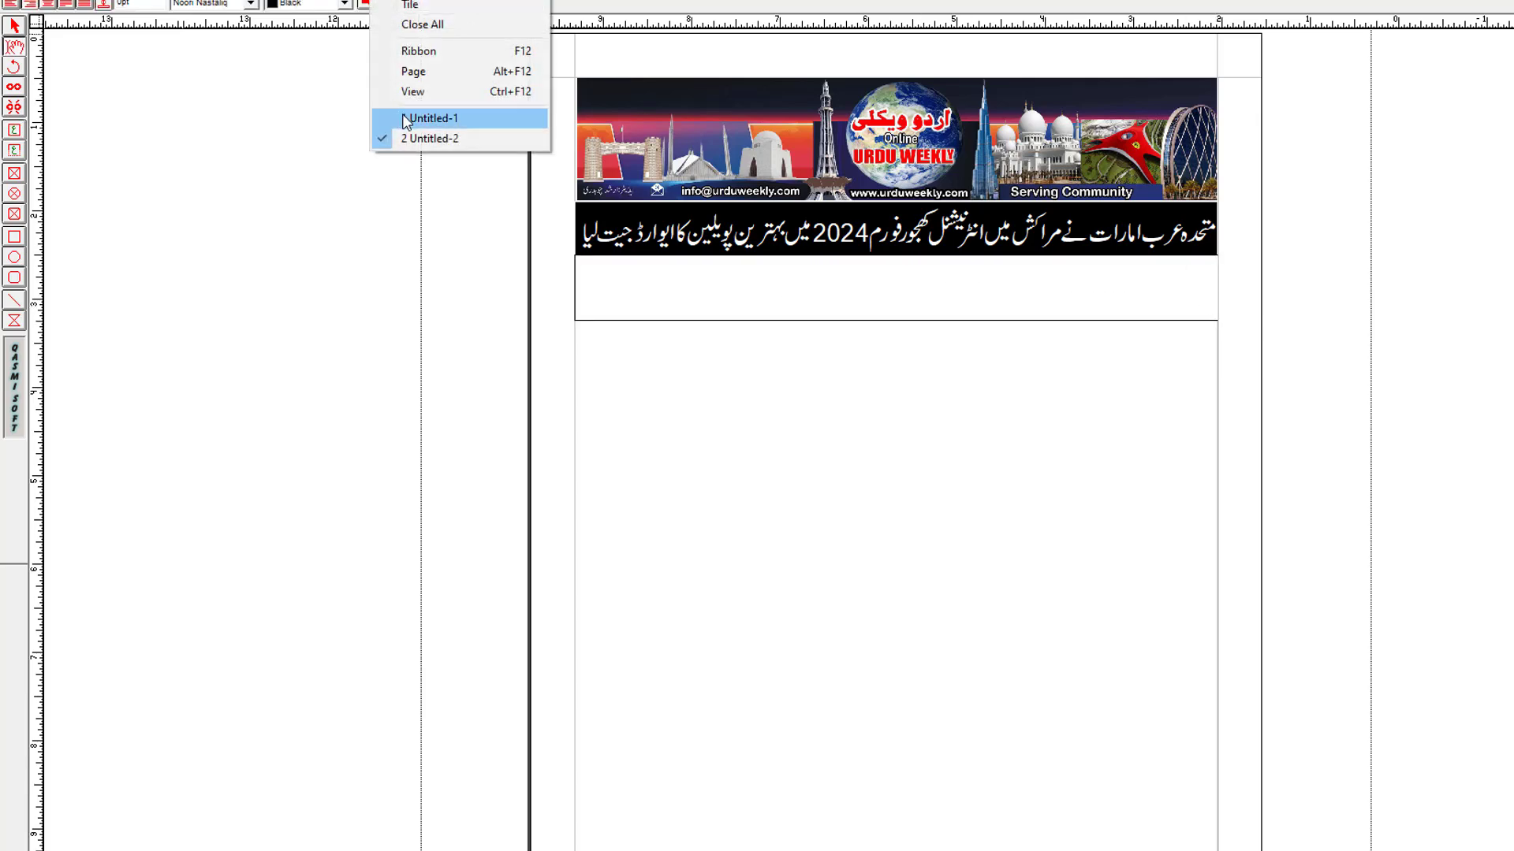
click(417, 118)
drag(683, 269, 1248, 283)
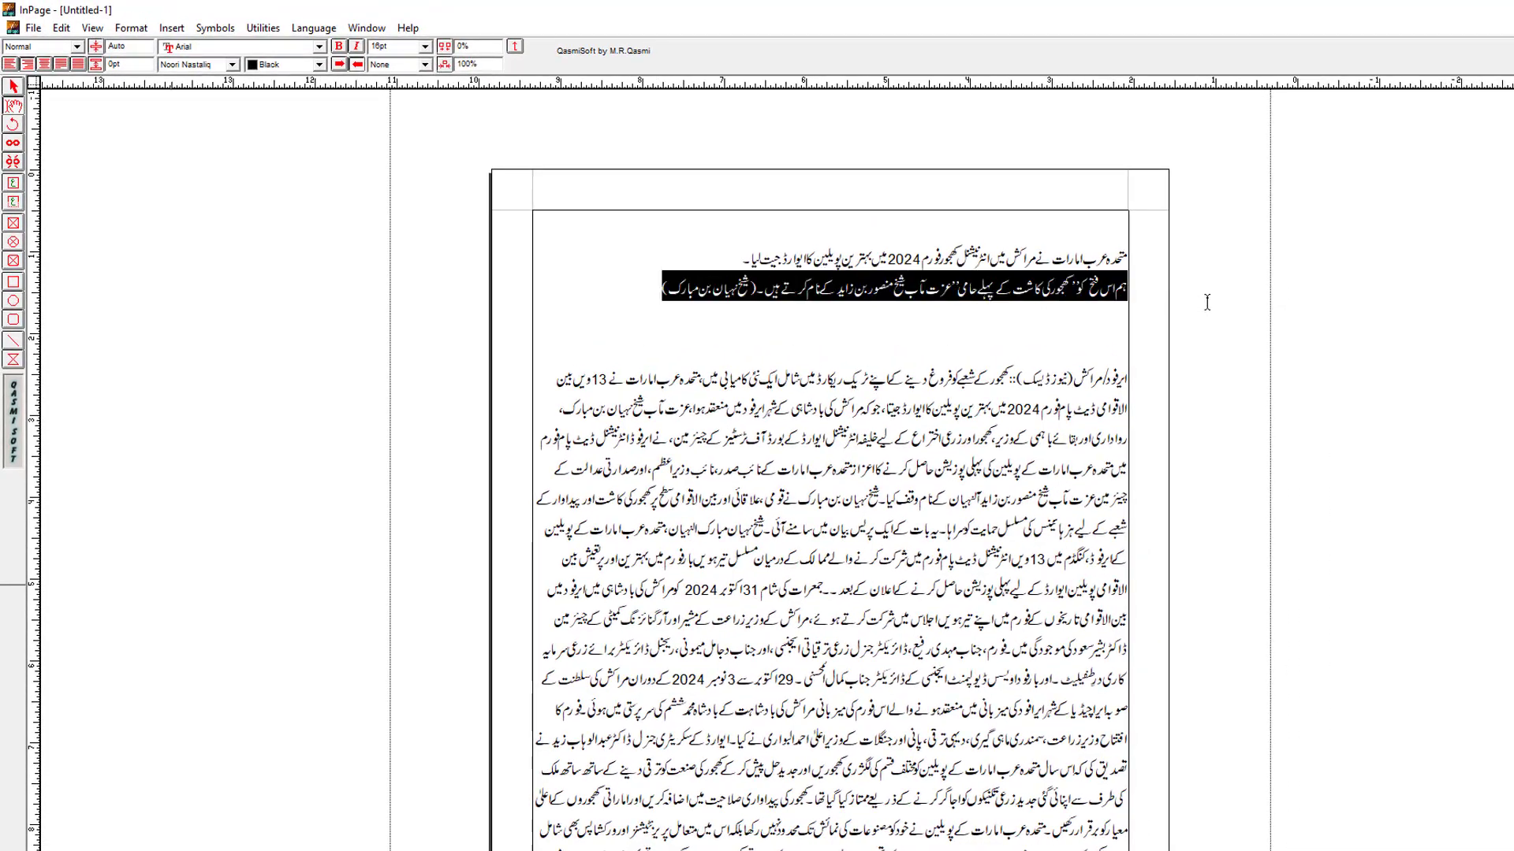
right_click(1109, 289)
click(1135, 351)
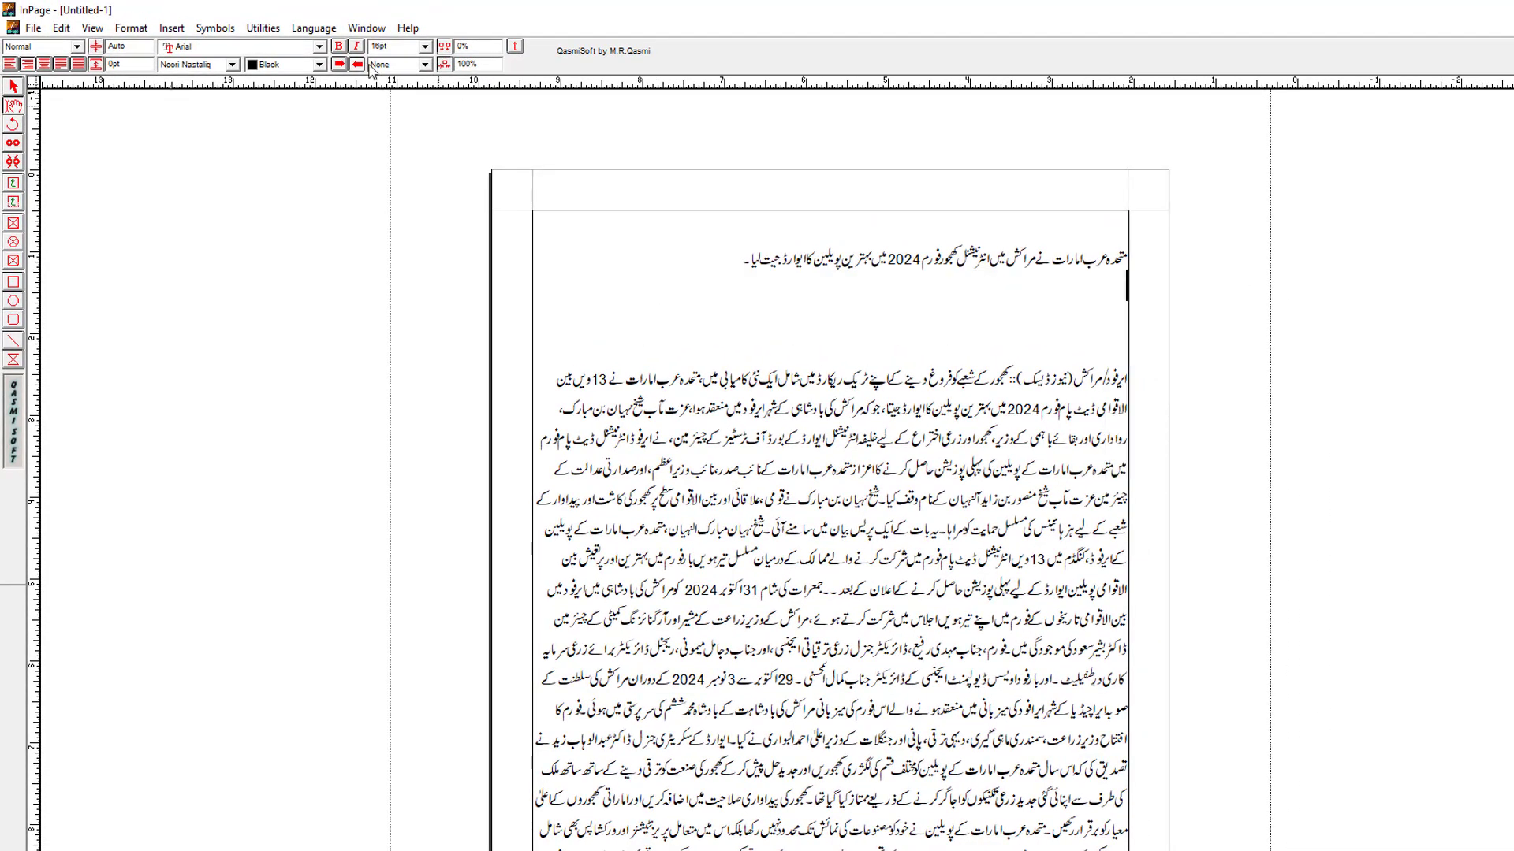
Step: Return to the Untitled-2 document and paste the cut line into the new subheadline box
click(367, 28)
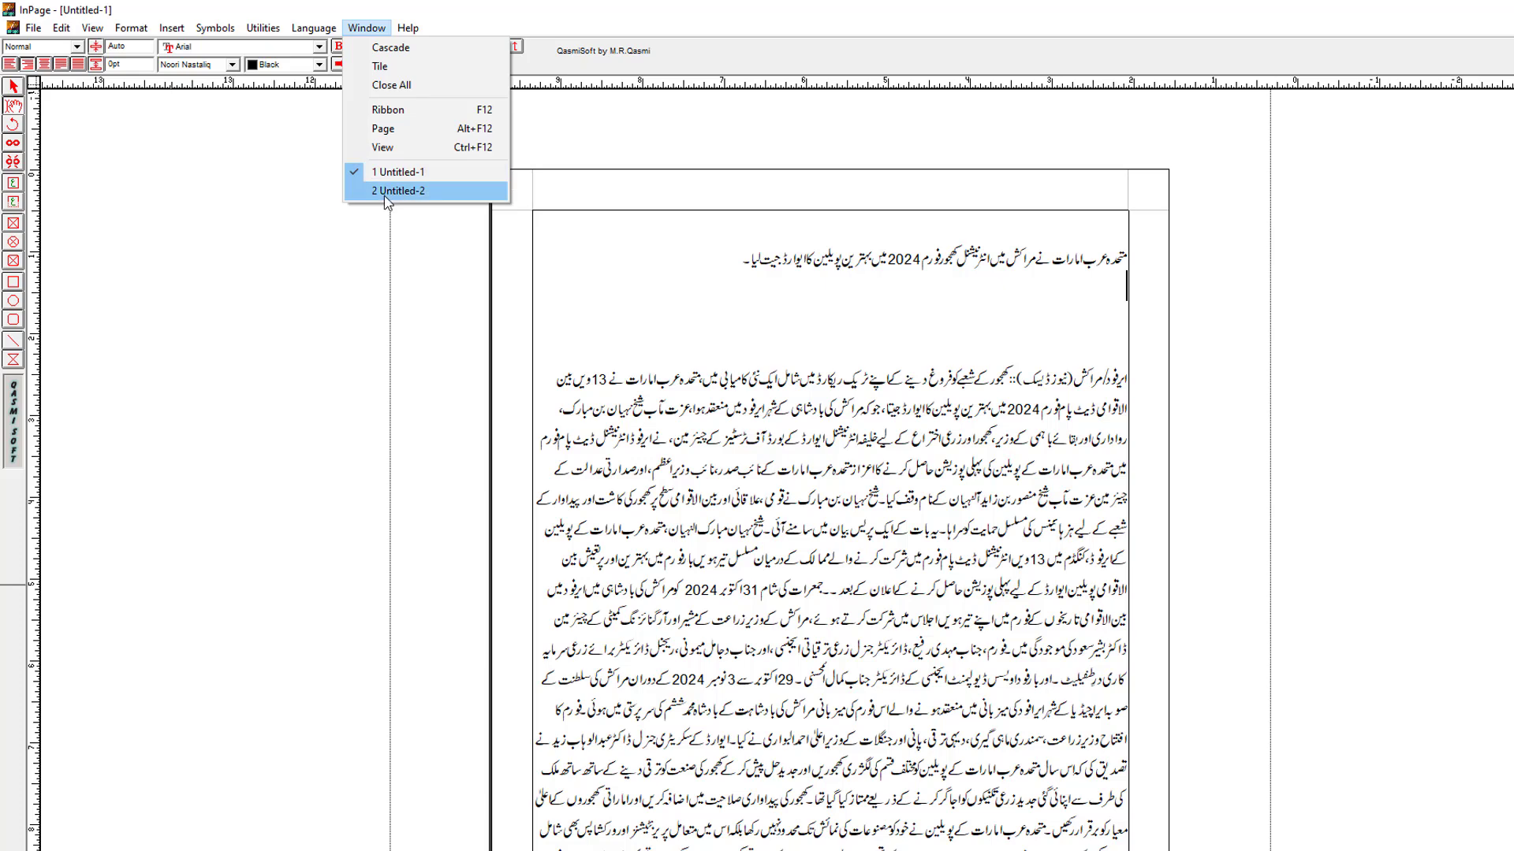
click(410, 190)
key(ctrl+v)
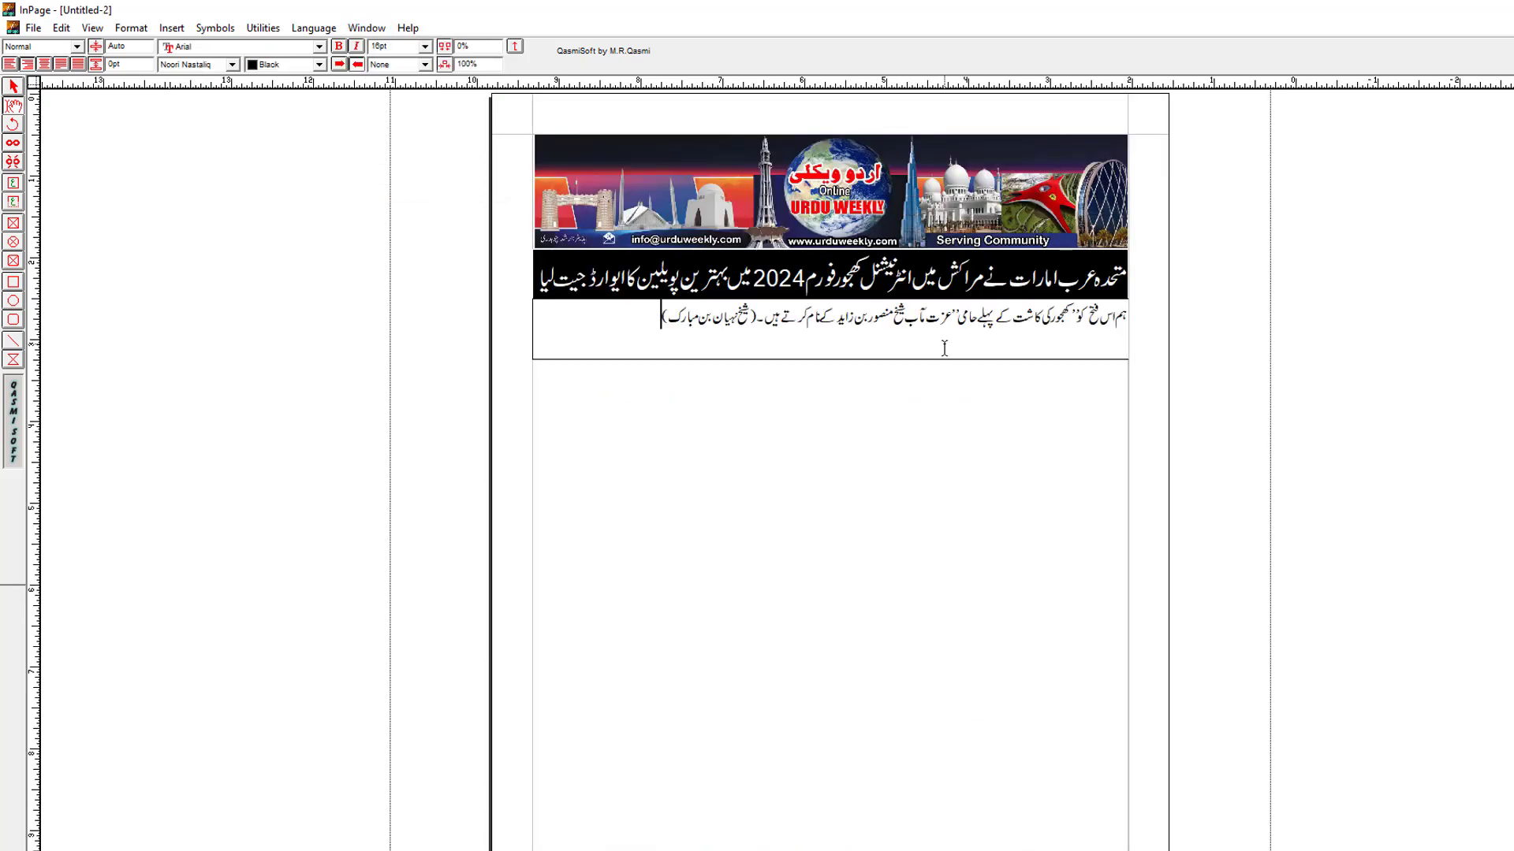
Step: Select all the subheadline text and enlarge its font size to 20pt so it nearly fills the line
key(ctrl+a)
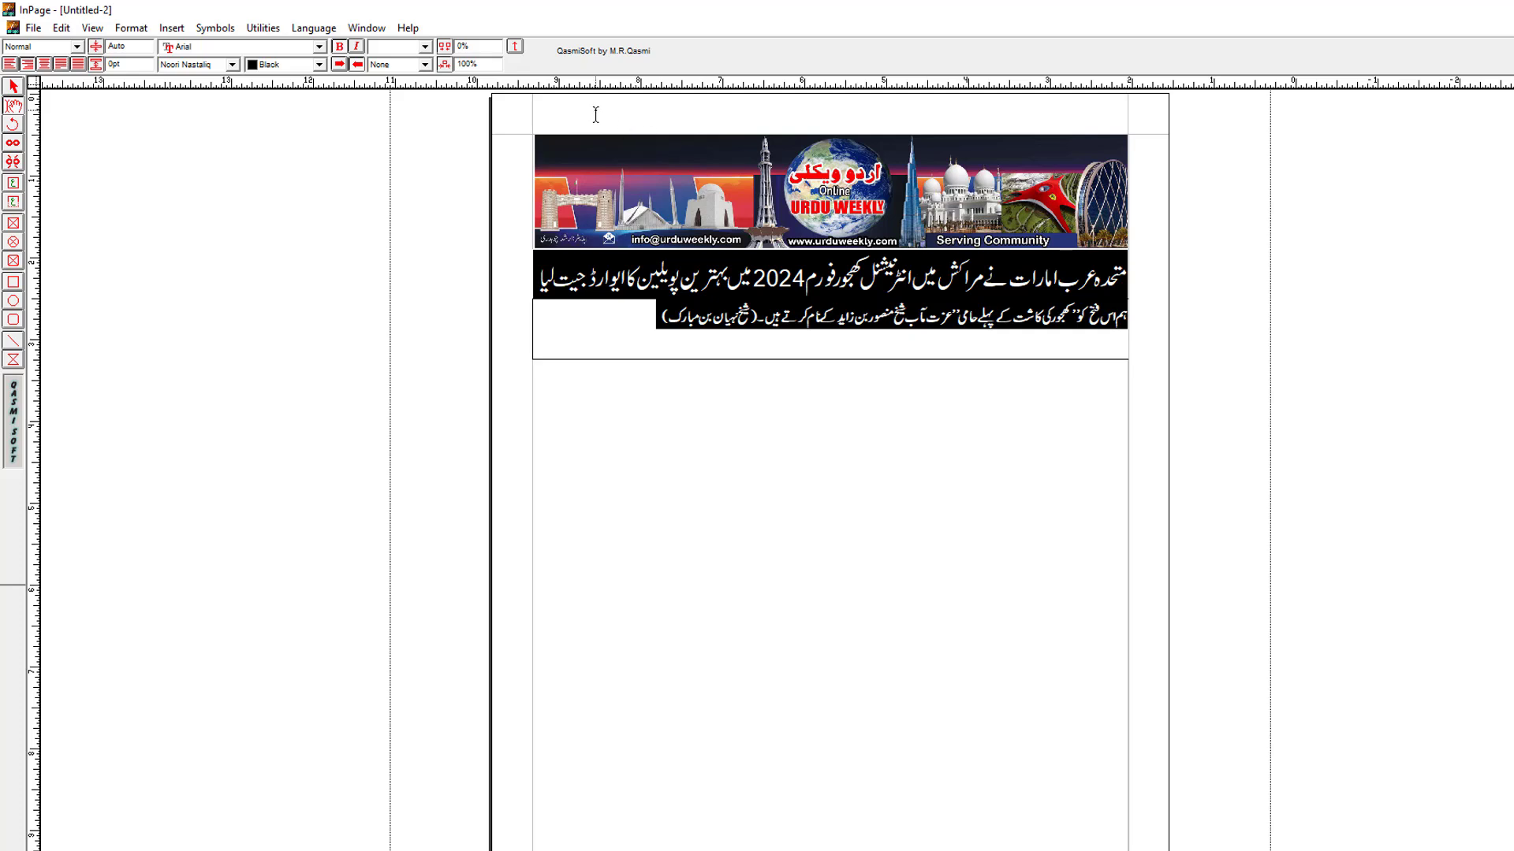
key(ctrl+shift+period)
key(ctrl+shift+period)
key(ctrl+shift+period)
key(ctrl+shift+period)
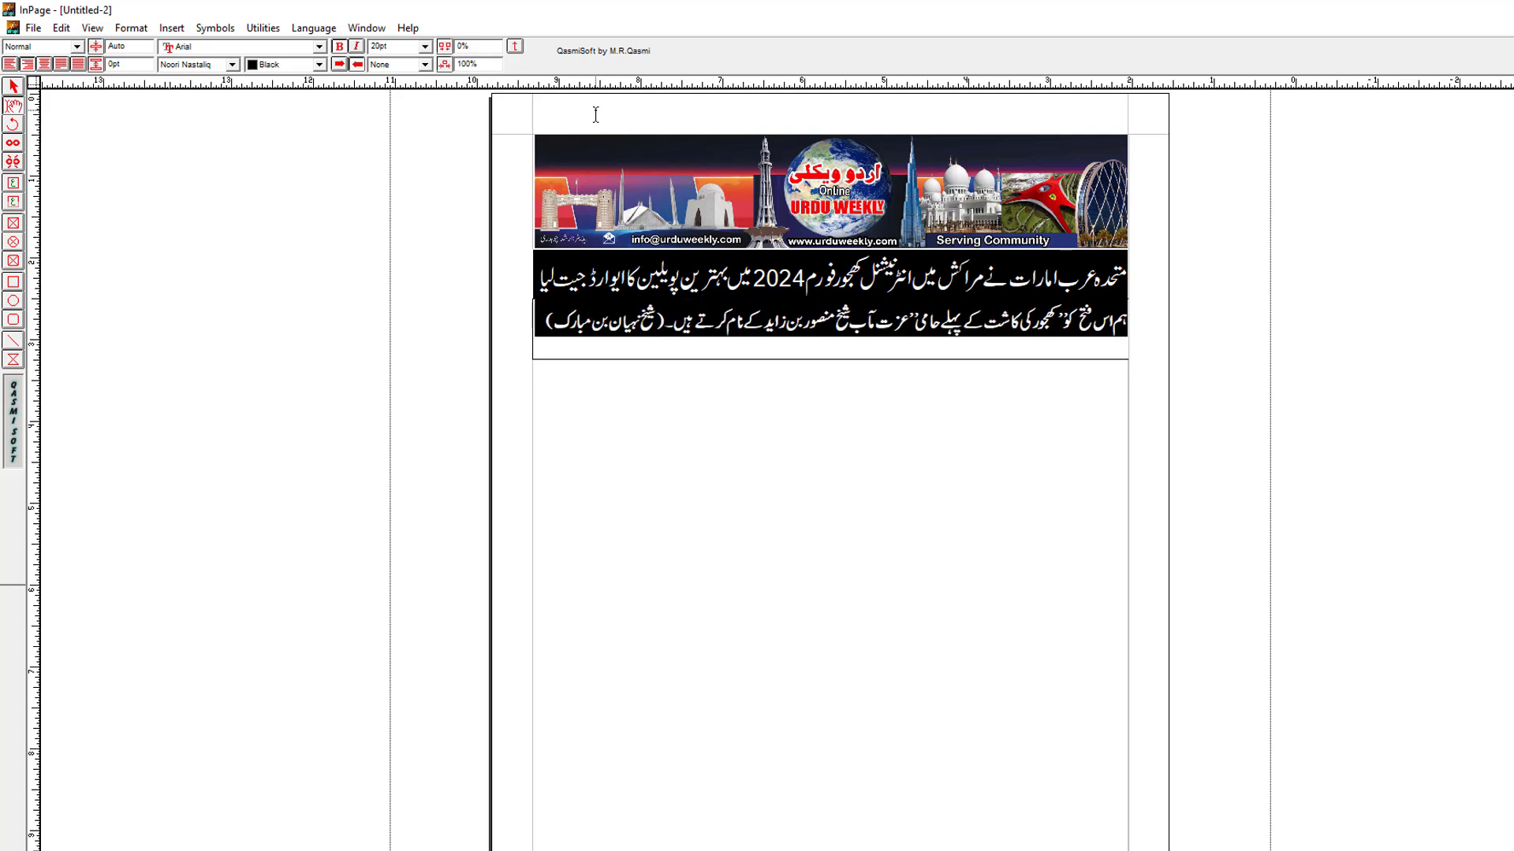
click(807, 429)
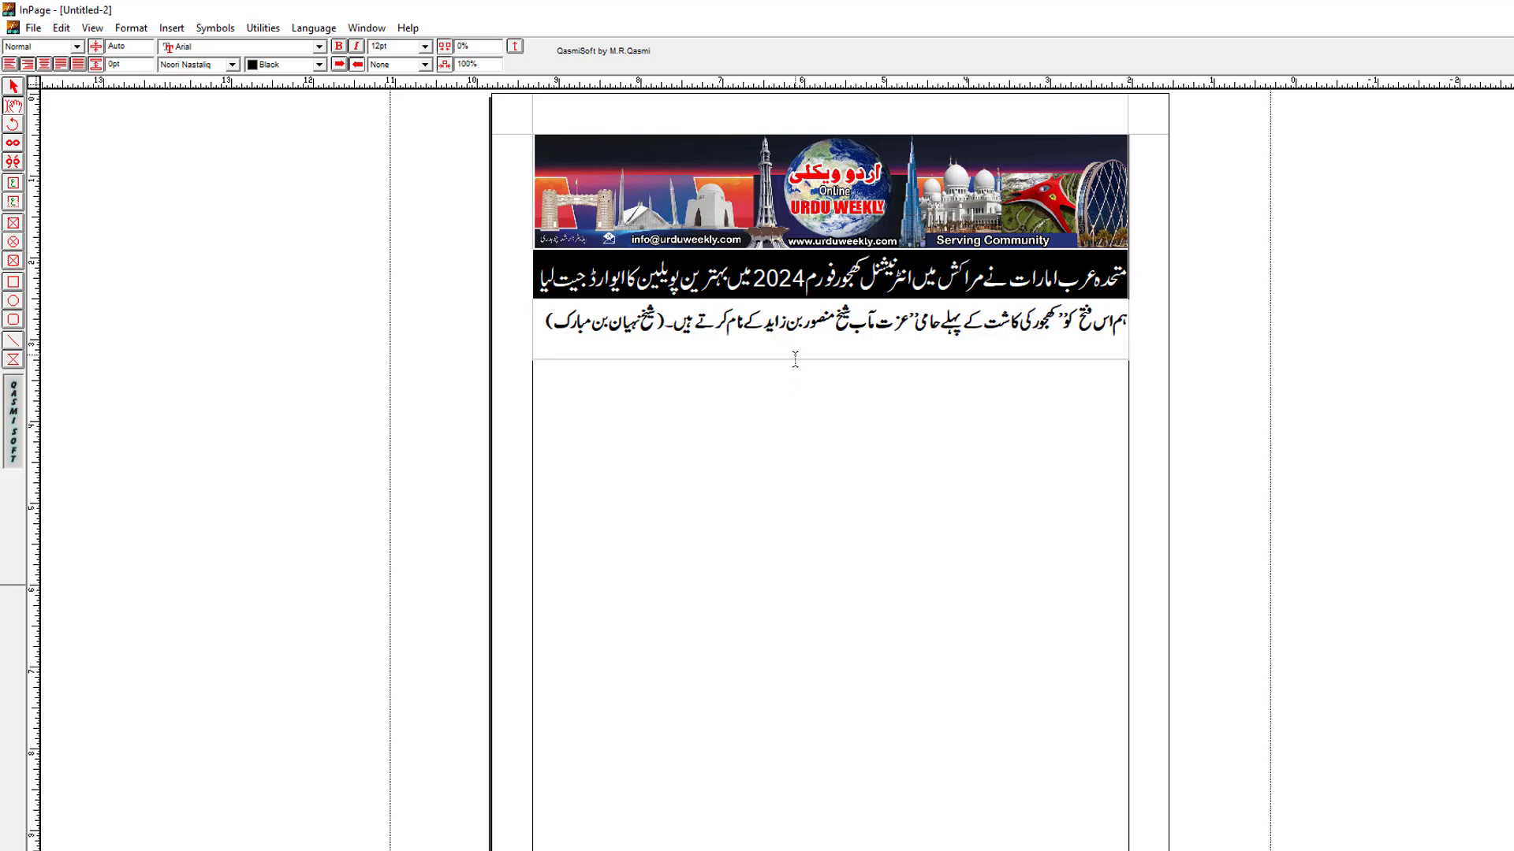
Step: Shorten the subheadline text box from below to about 0.48" high, just enclosing its line of text
click(13, 88)
click(808, 347)
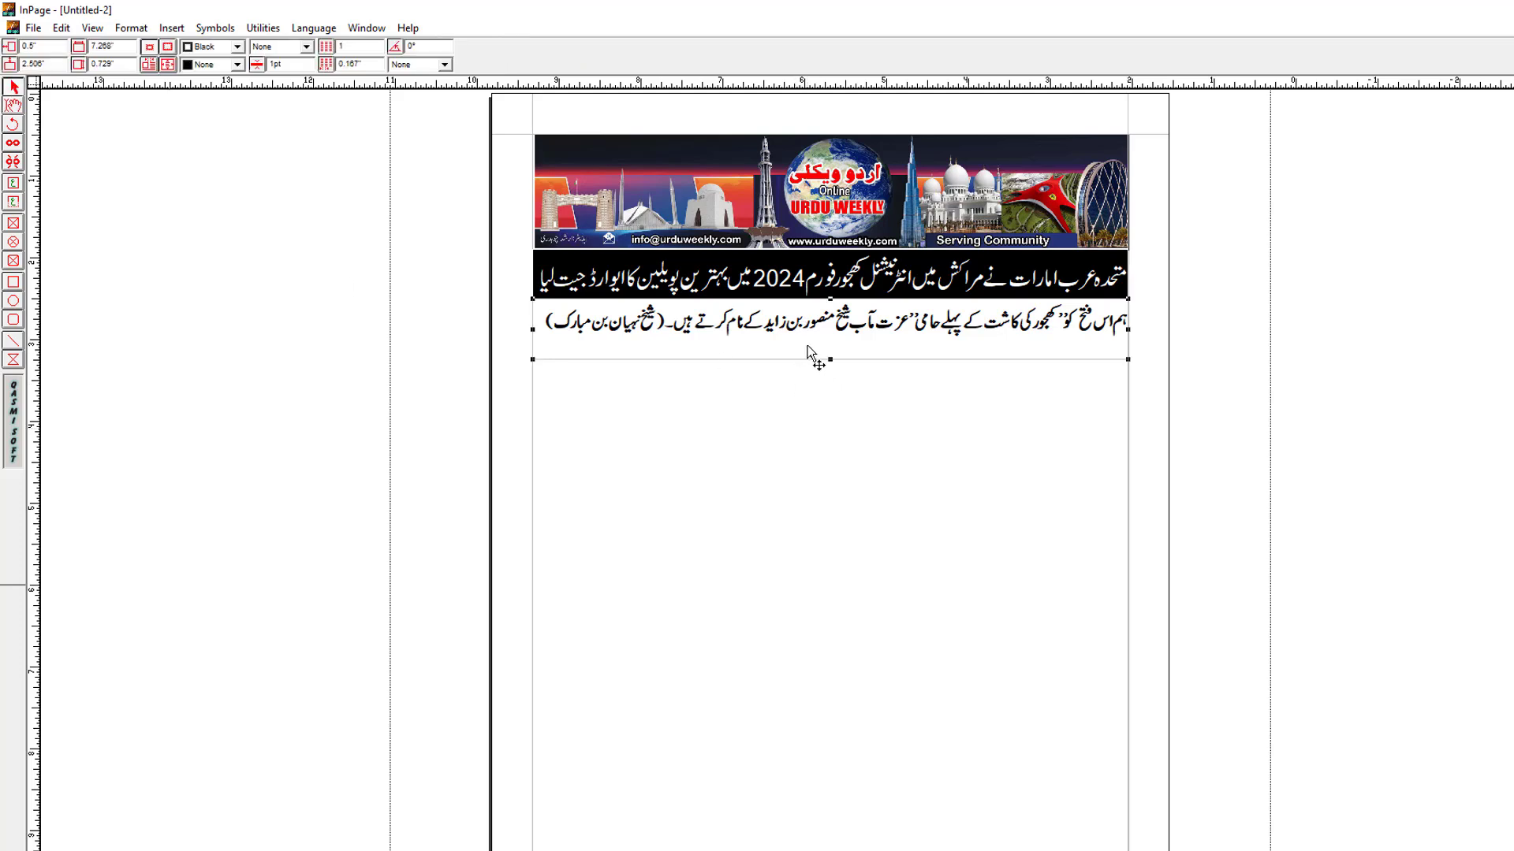
drag(831, 361, 836, 339)
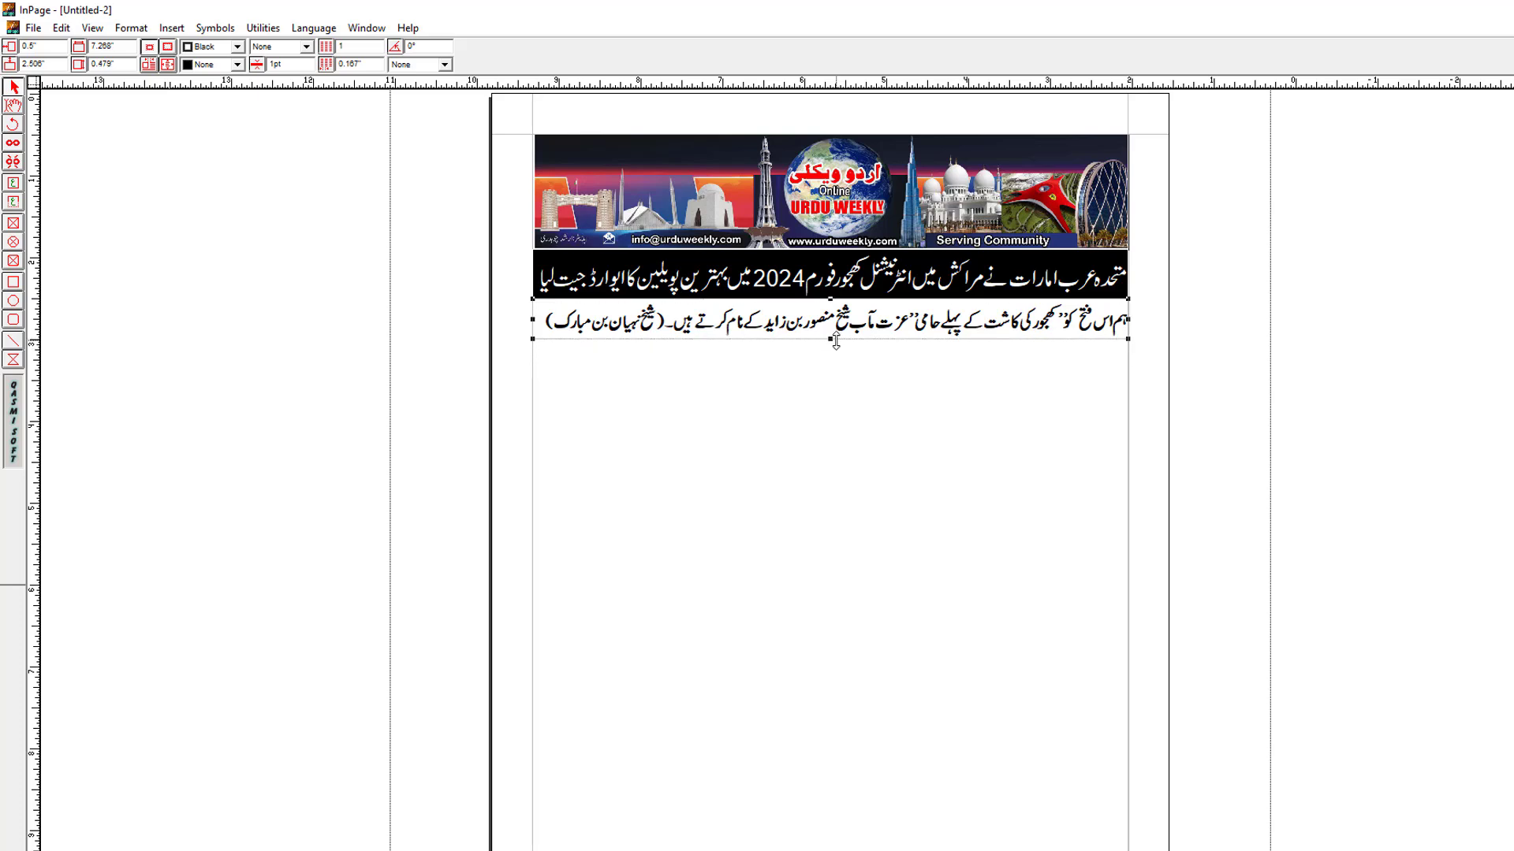
click(739, 390)
Step: Select the subheadline text box and set its fill colour to Gray
click(696, 320)
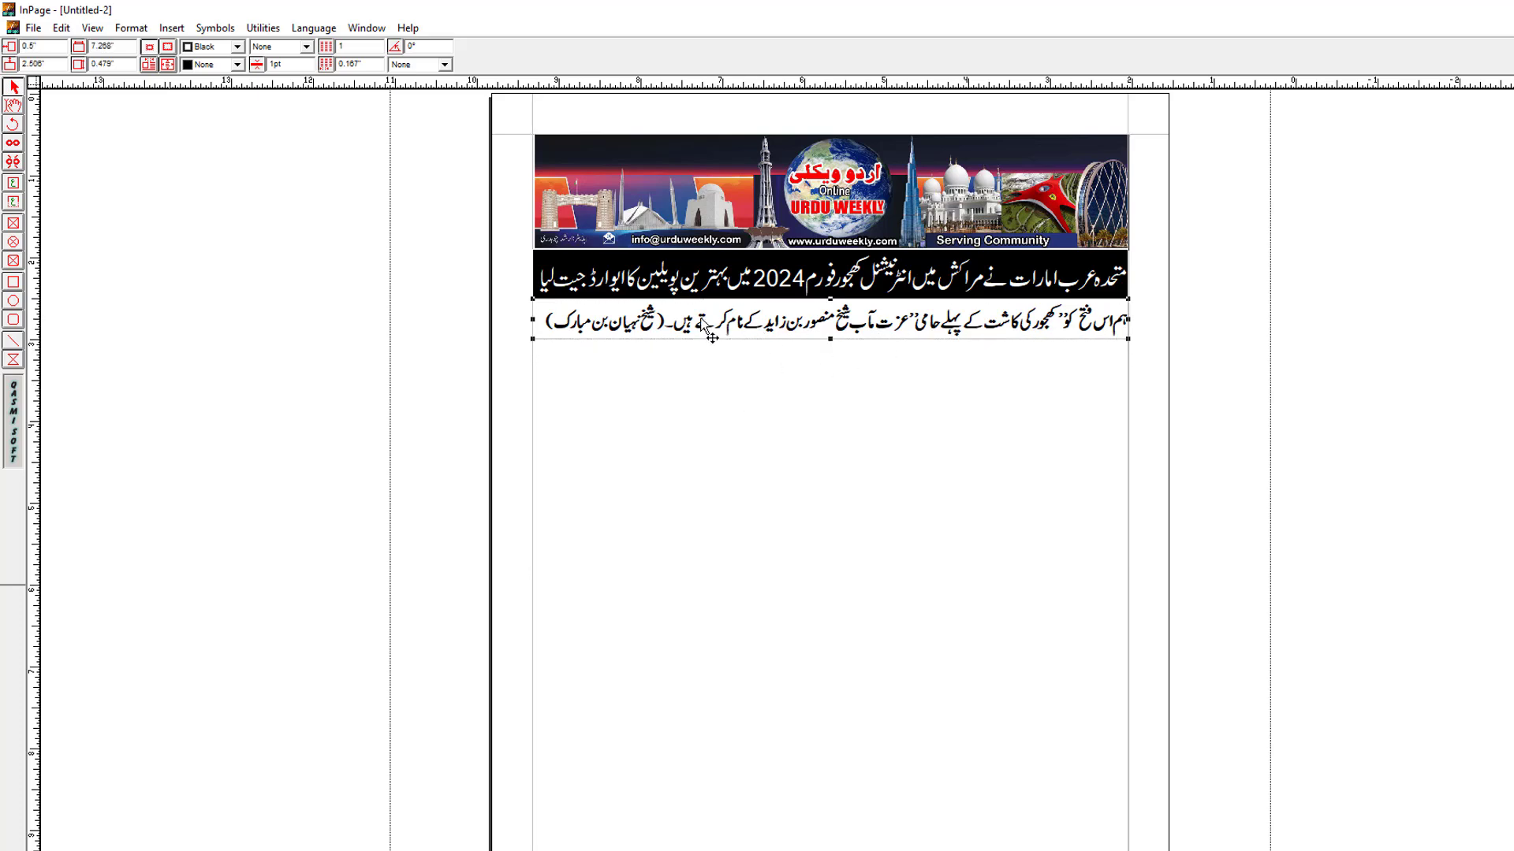
click(237, 65)
click(216, 120)
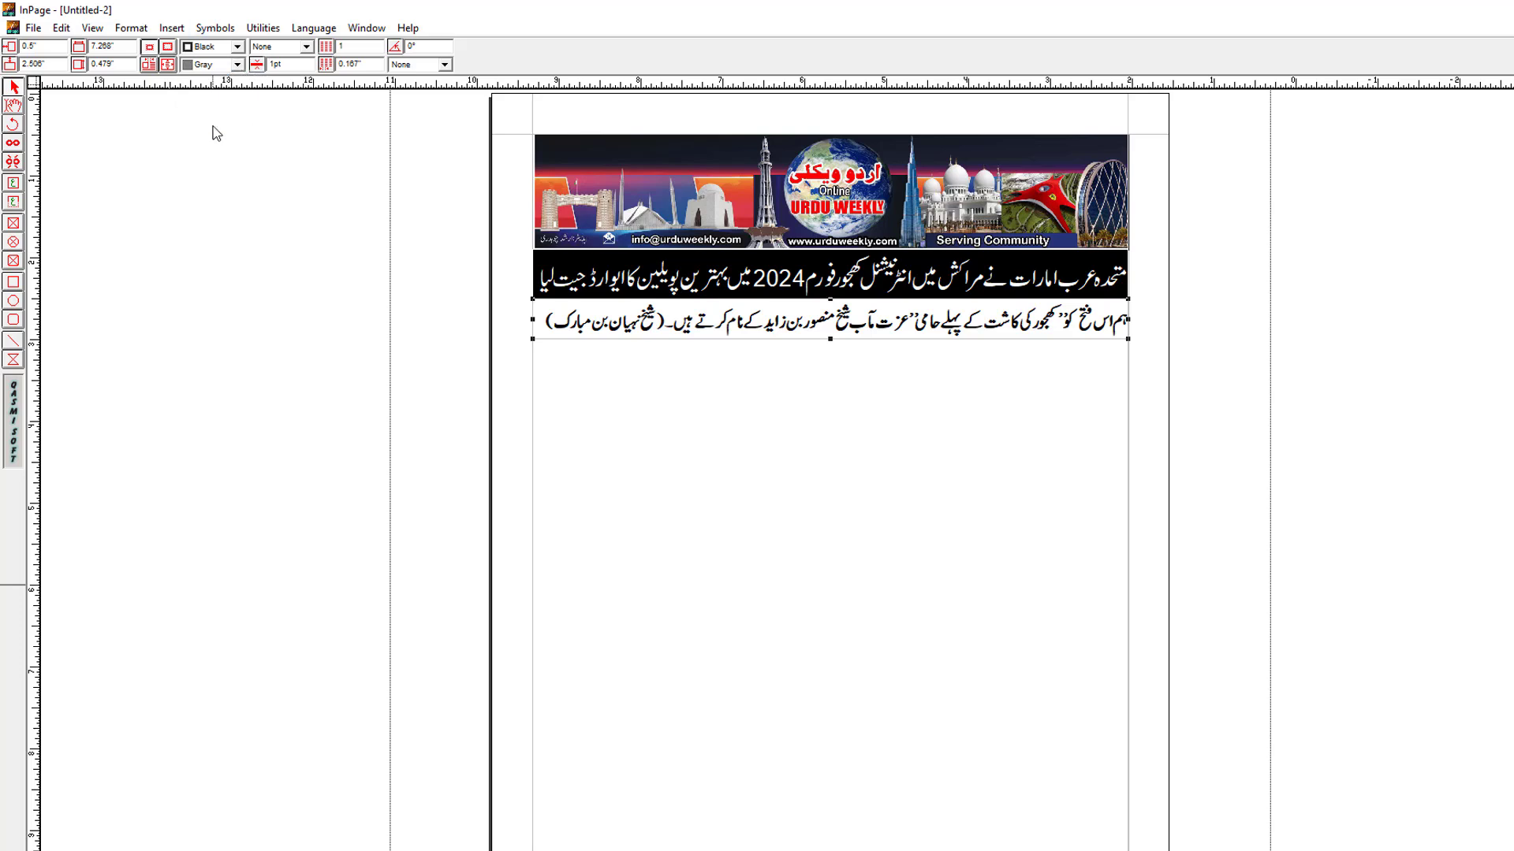
Step: Set the subheadline text colour to White
click(612, 369)
click(12, 104)
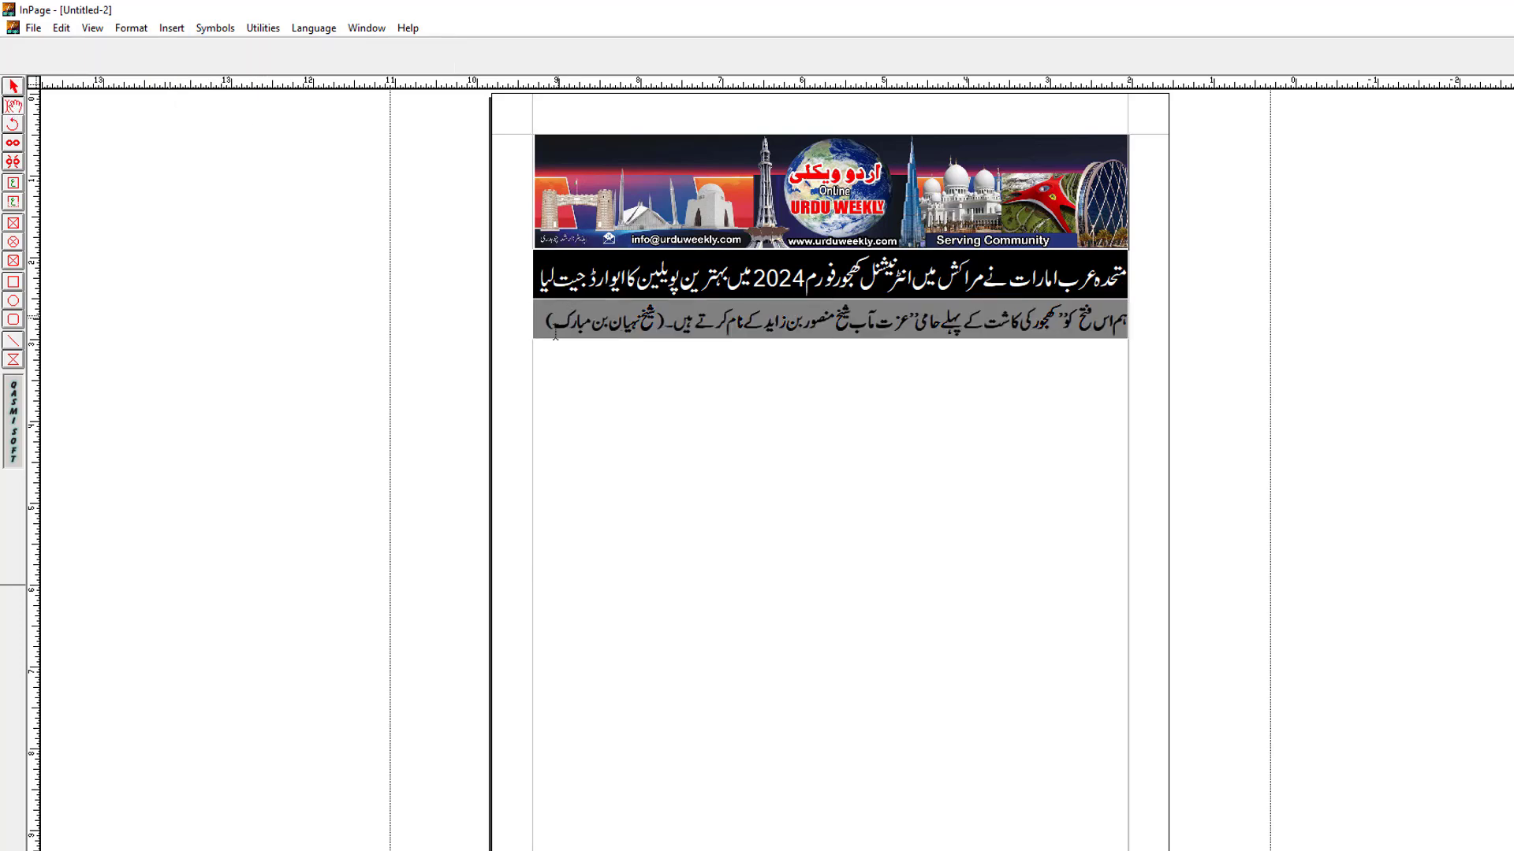
click(573, 313)
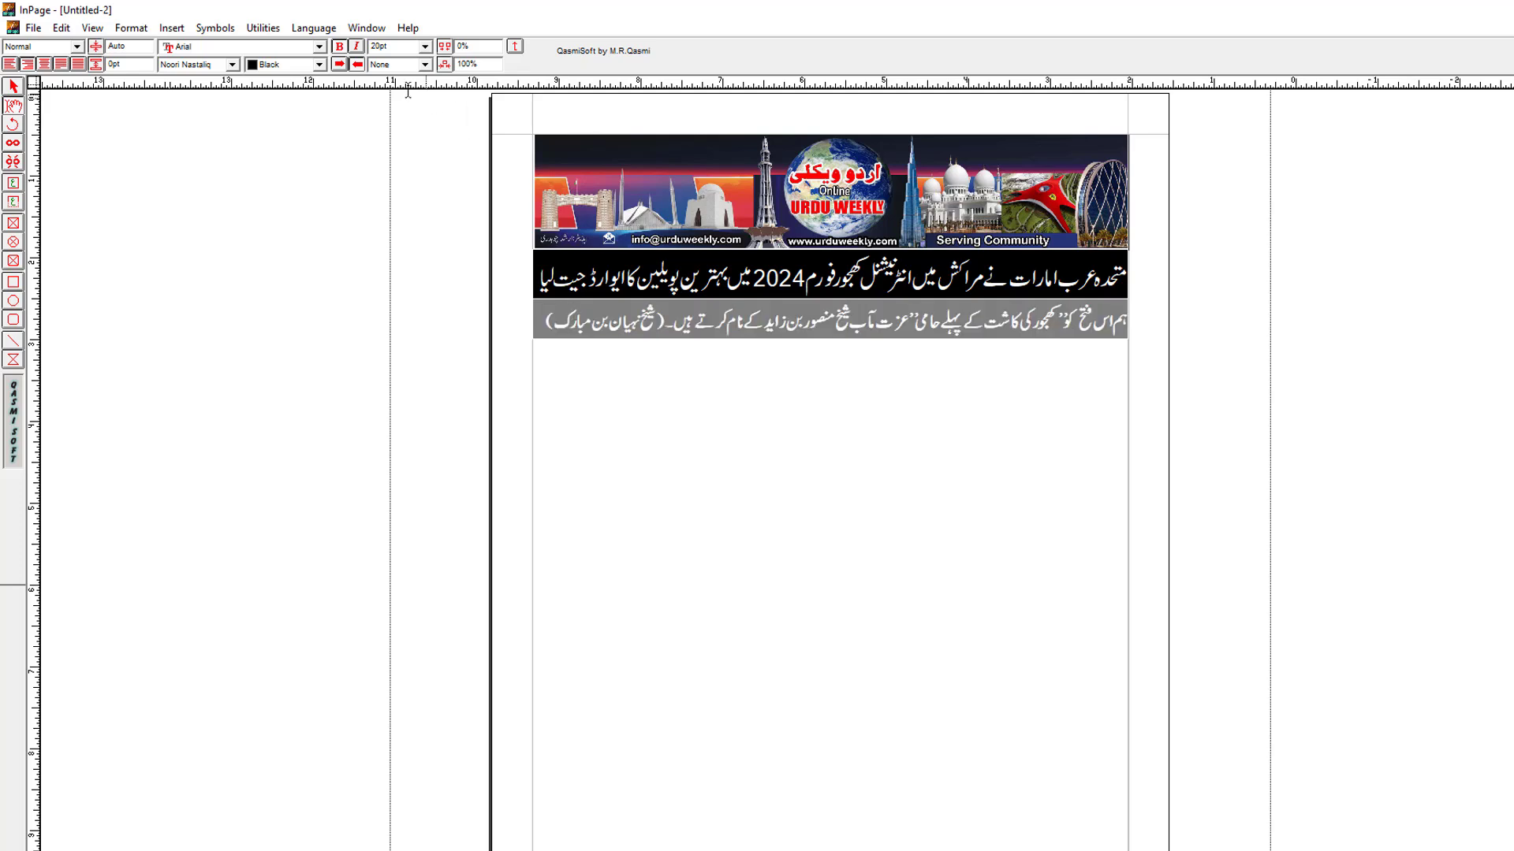
click(319, 66)
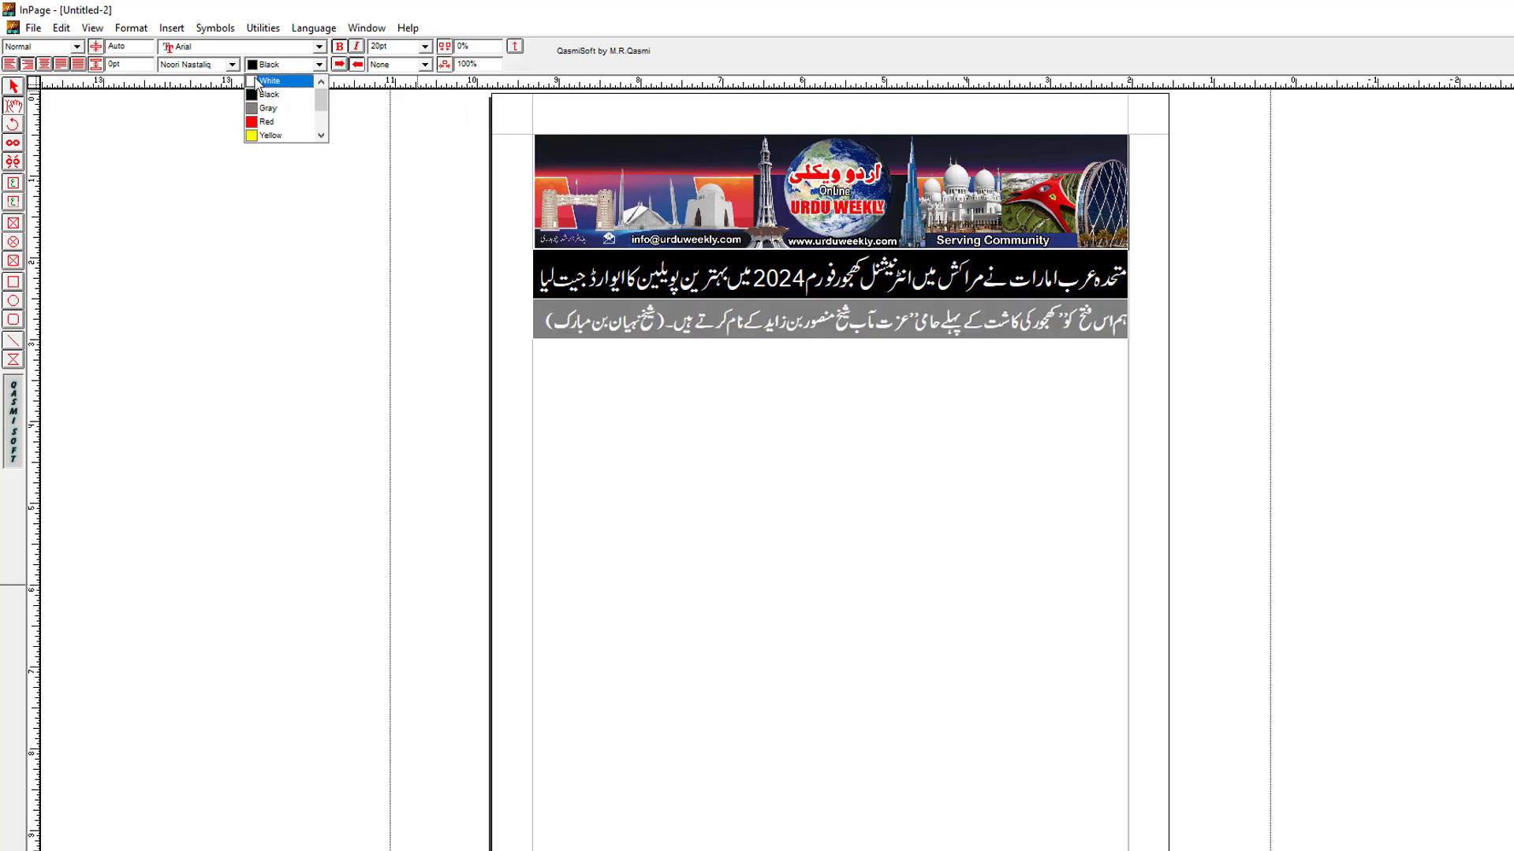
click(276, 80)
click(644, 416)
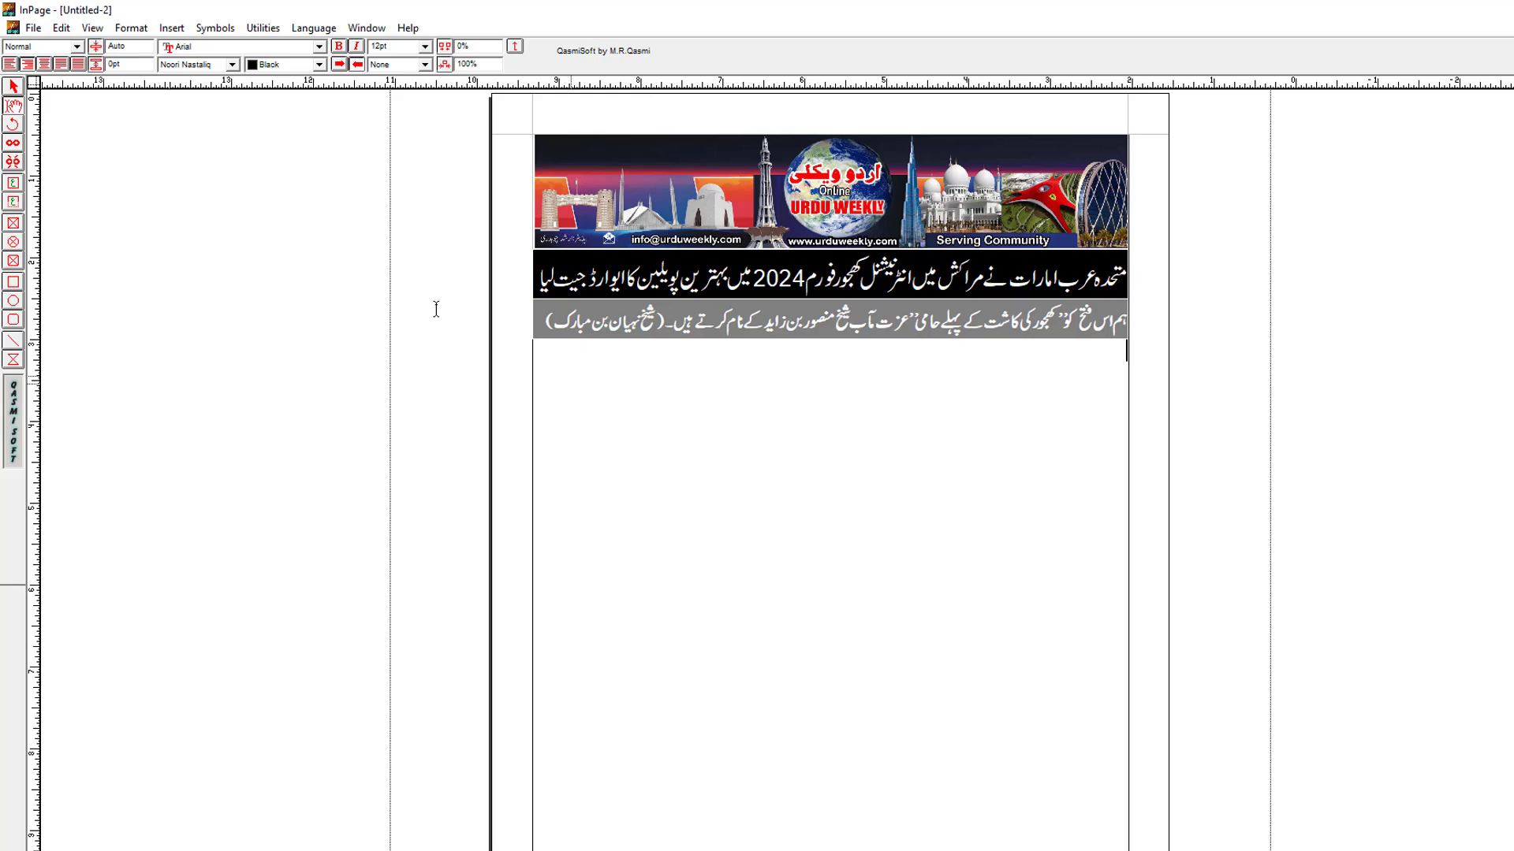
key(Escape)
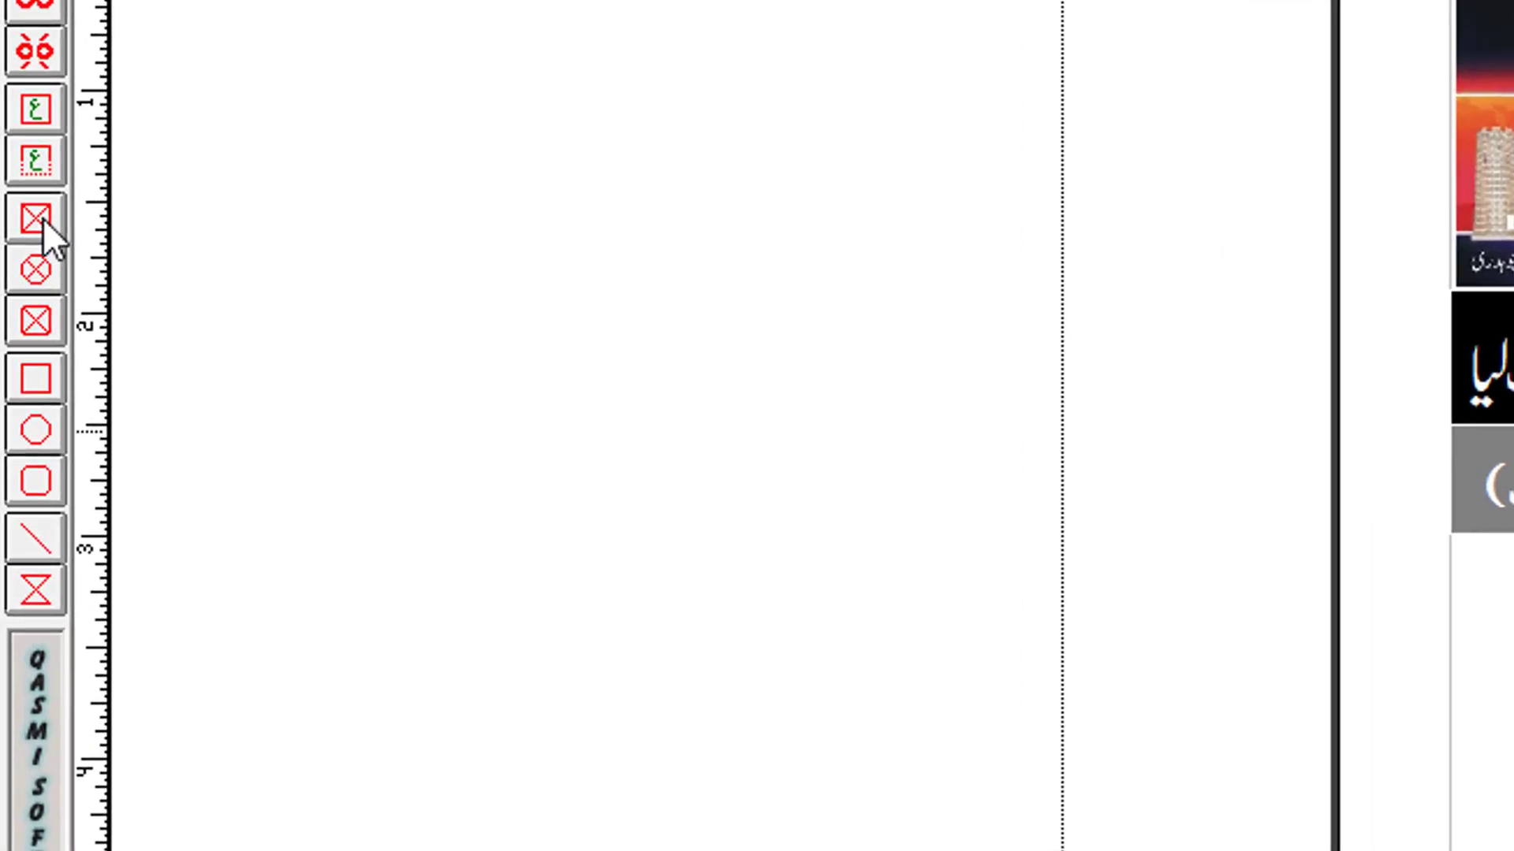
Step: Draw a rectangular picture box about 2.6" high centred below the subheadline and import the dd picture from the Desktop into it
click(35, 218)
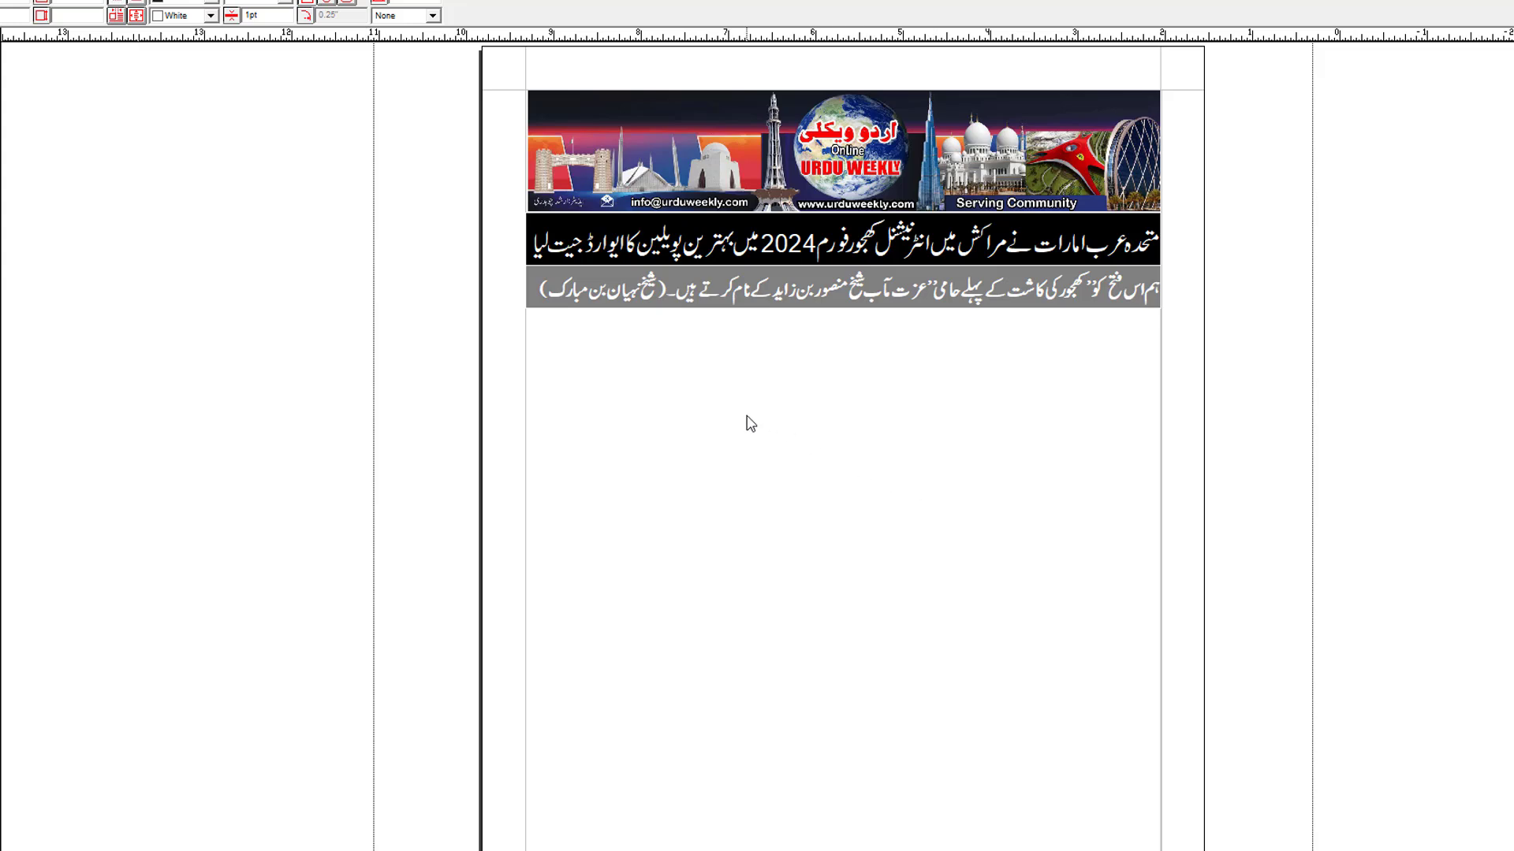
drag(709, 319, 1007, 548)
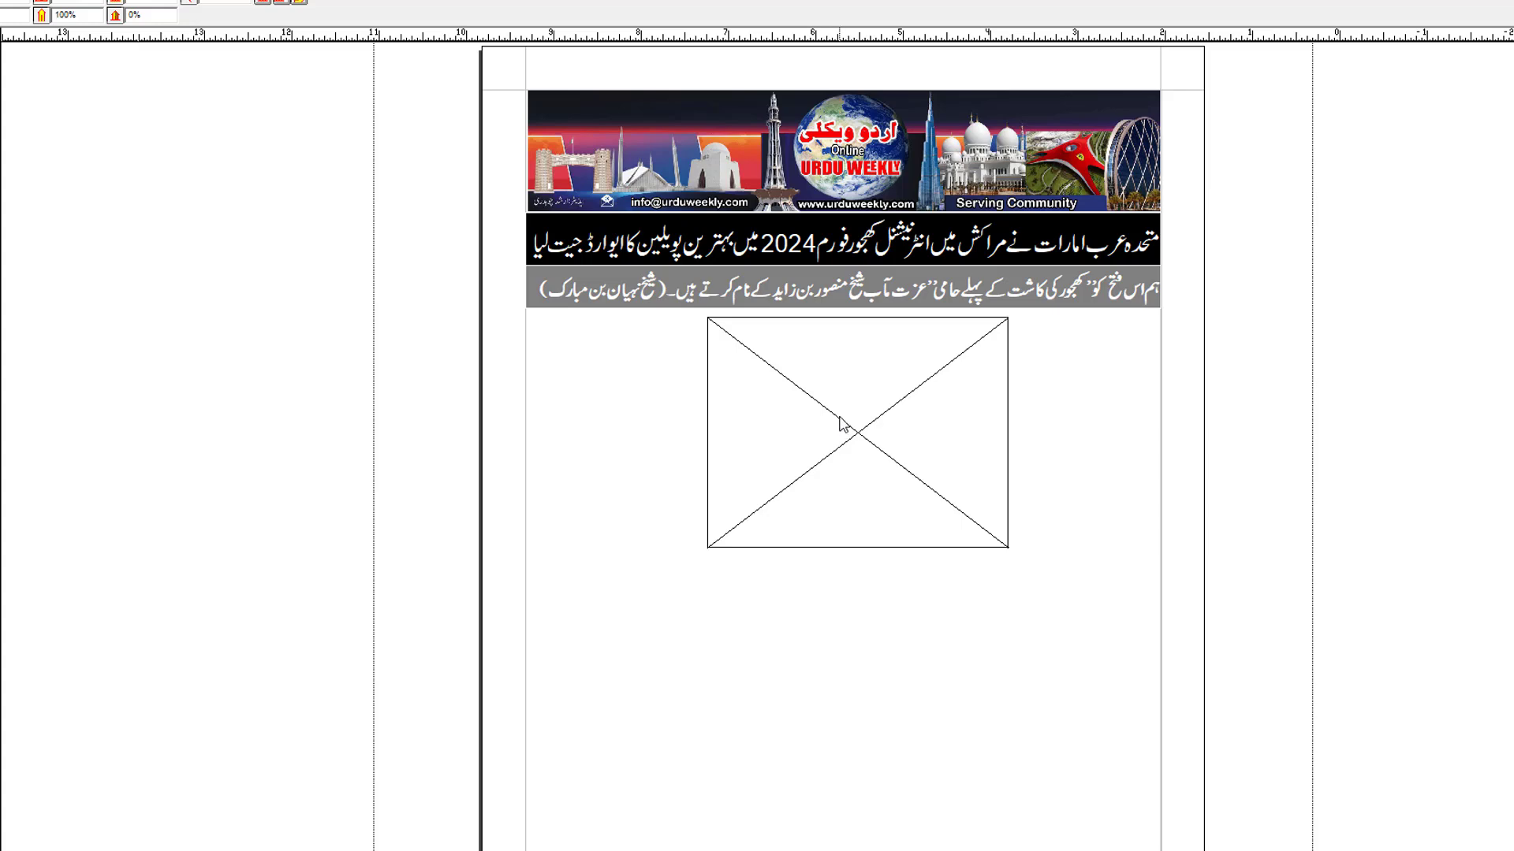
key(ctrl+e)
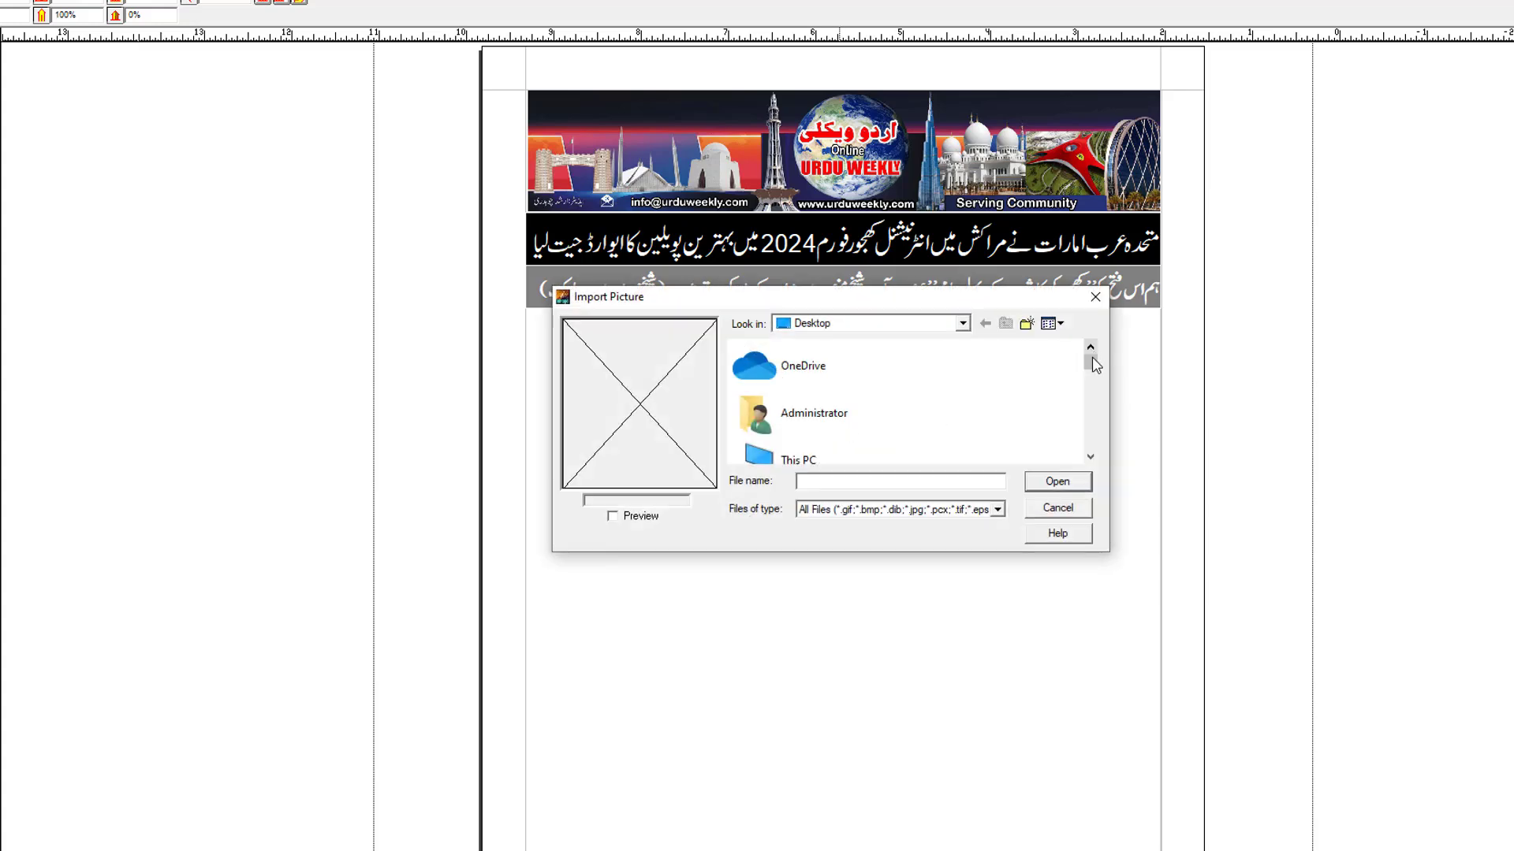
drag(1093, 358, 1103, 413)
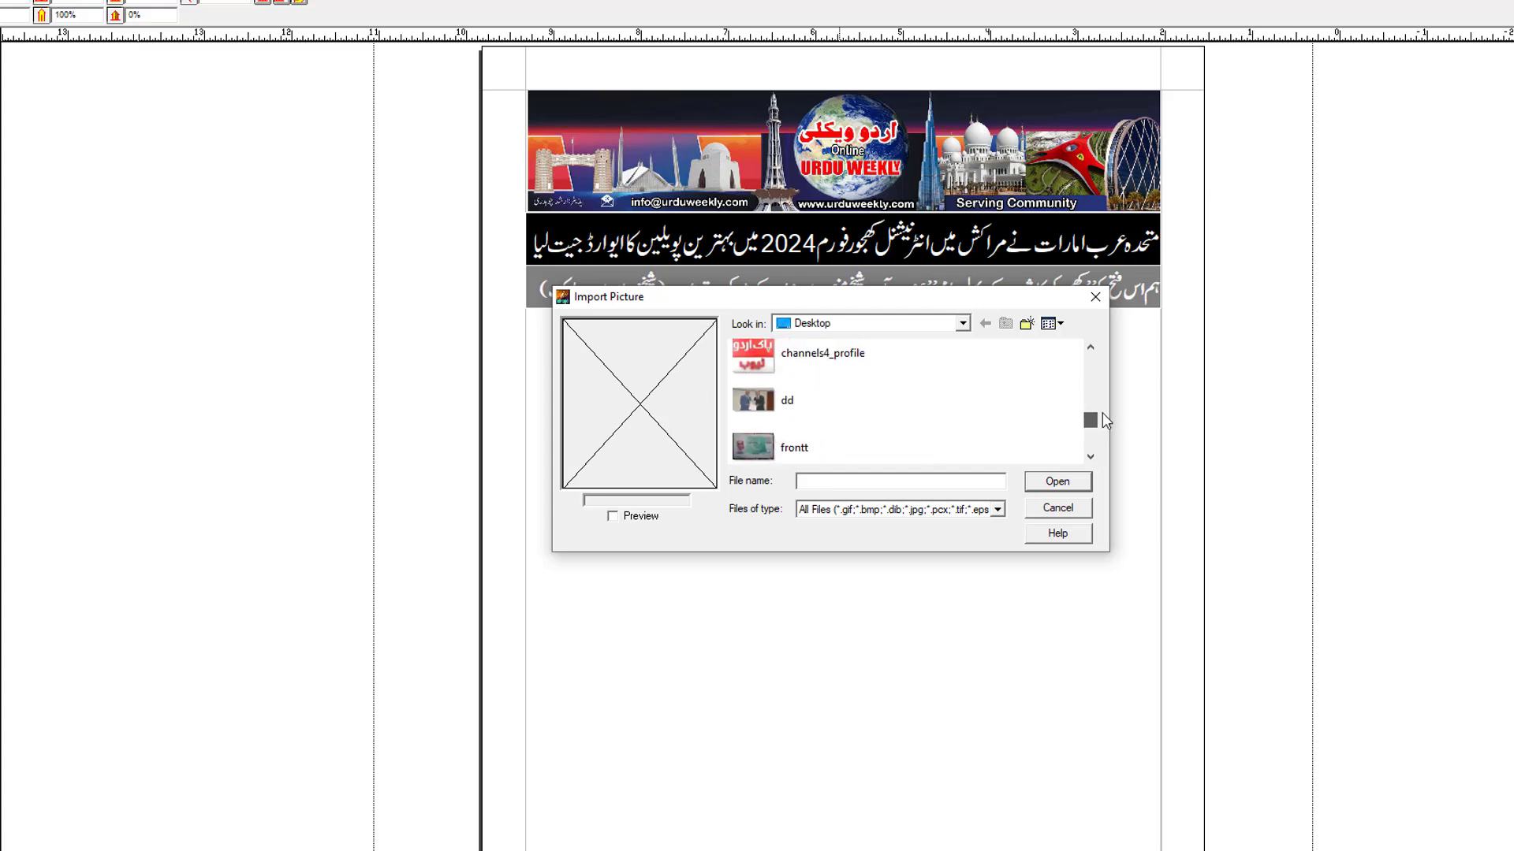
double_click(787, 401)
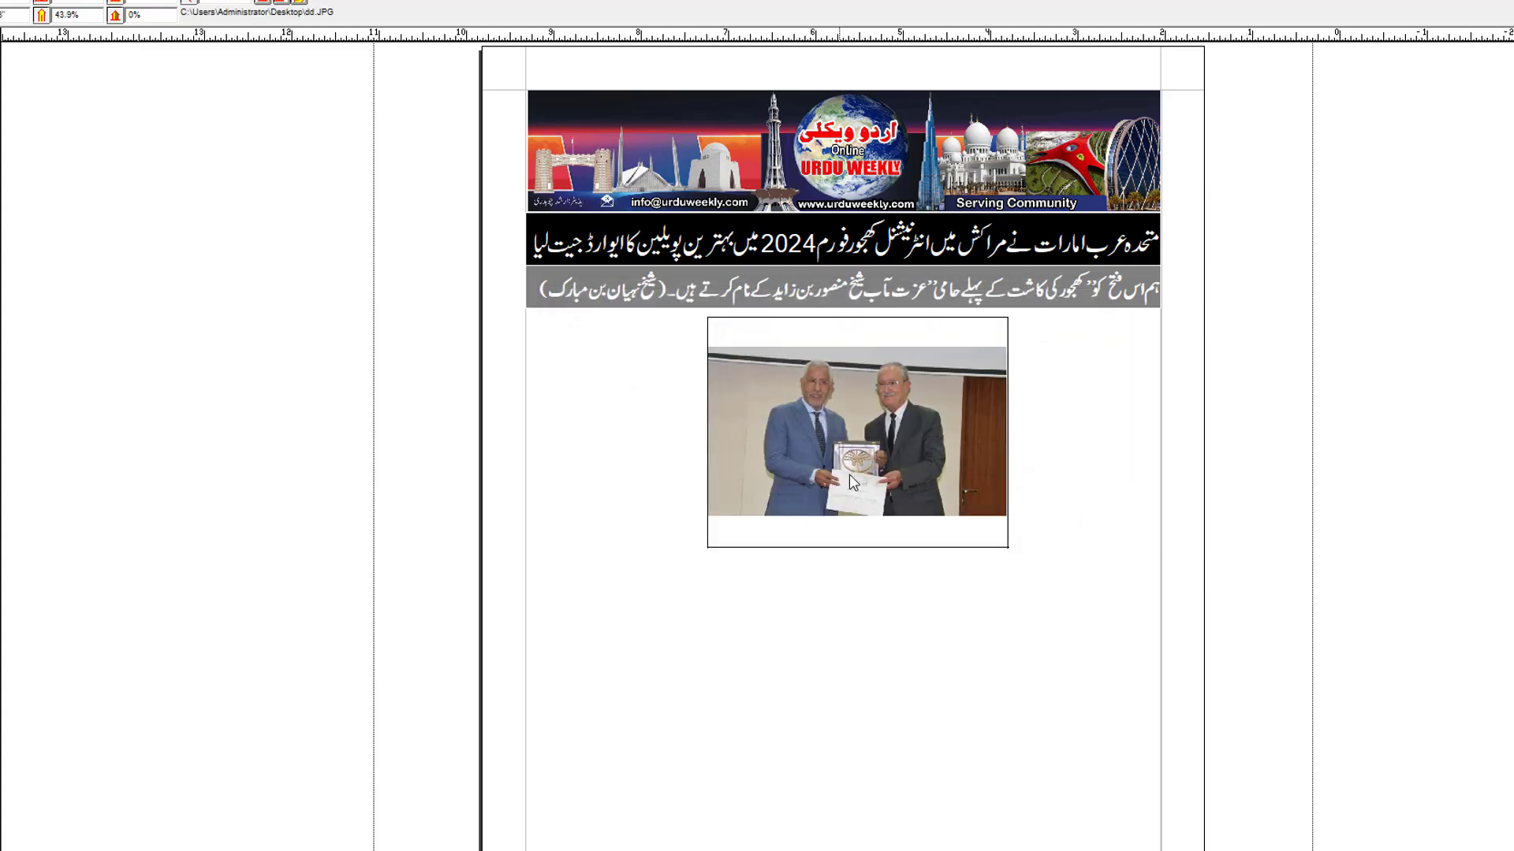
Step: Shift the photo up inside its picture box and shorten the box from below to about 1.99" high so it just encloses the photo
drag(868, 459, 868, 437)
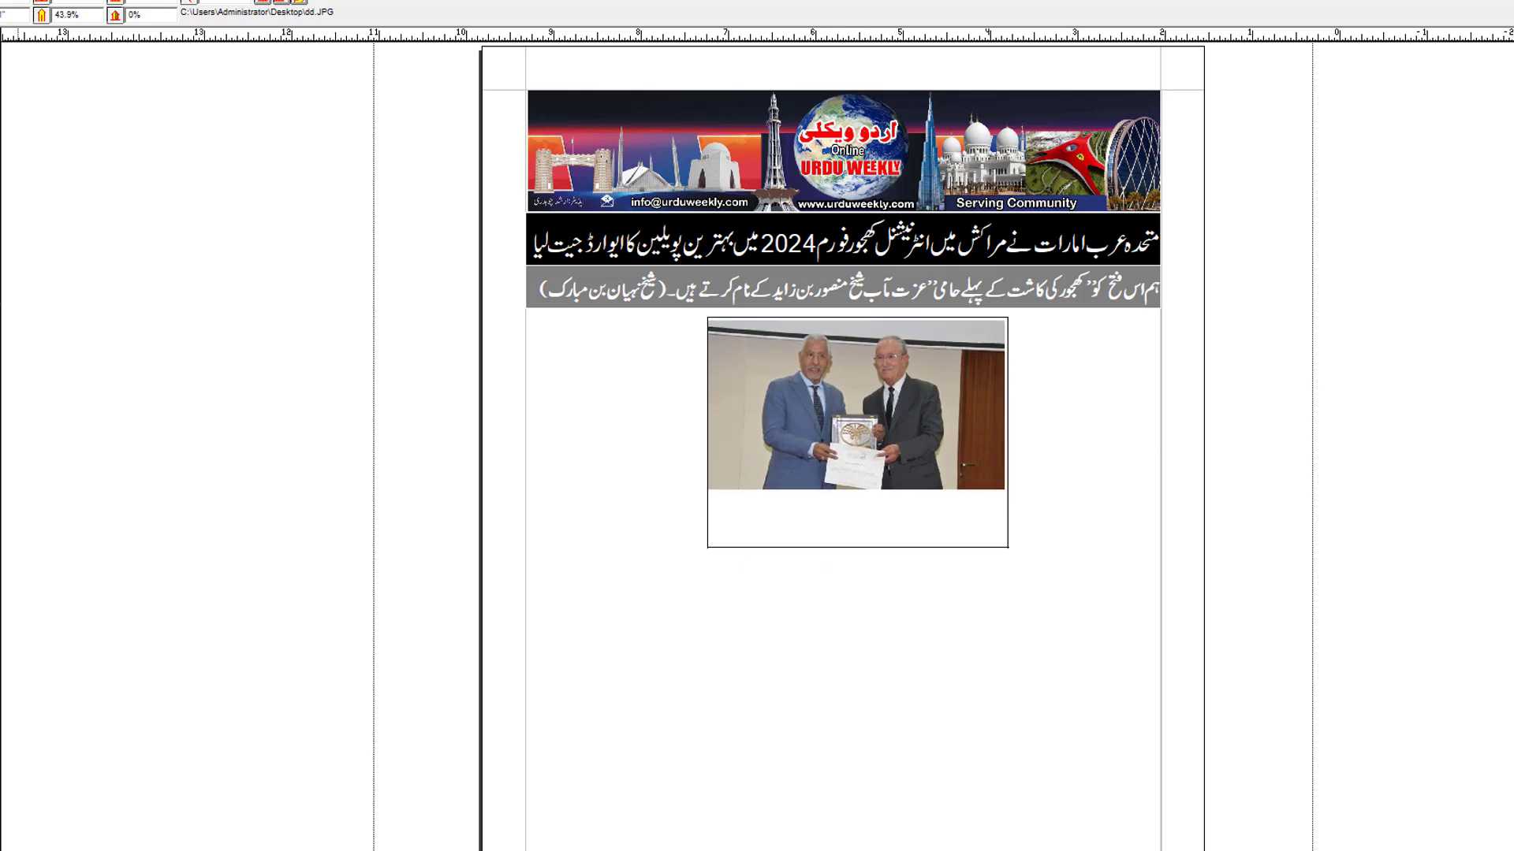
click(1012, 503)
click(861, 457)
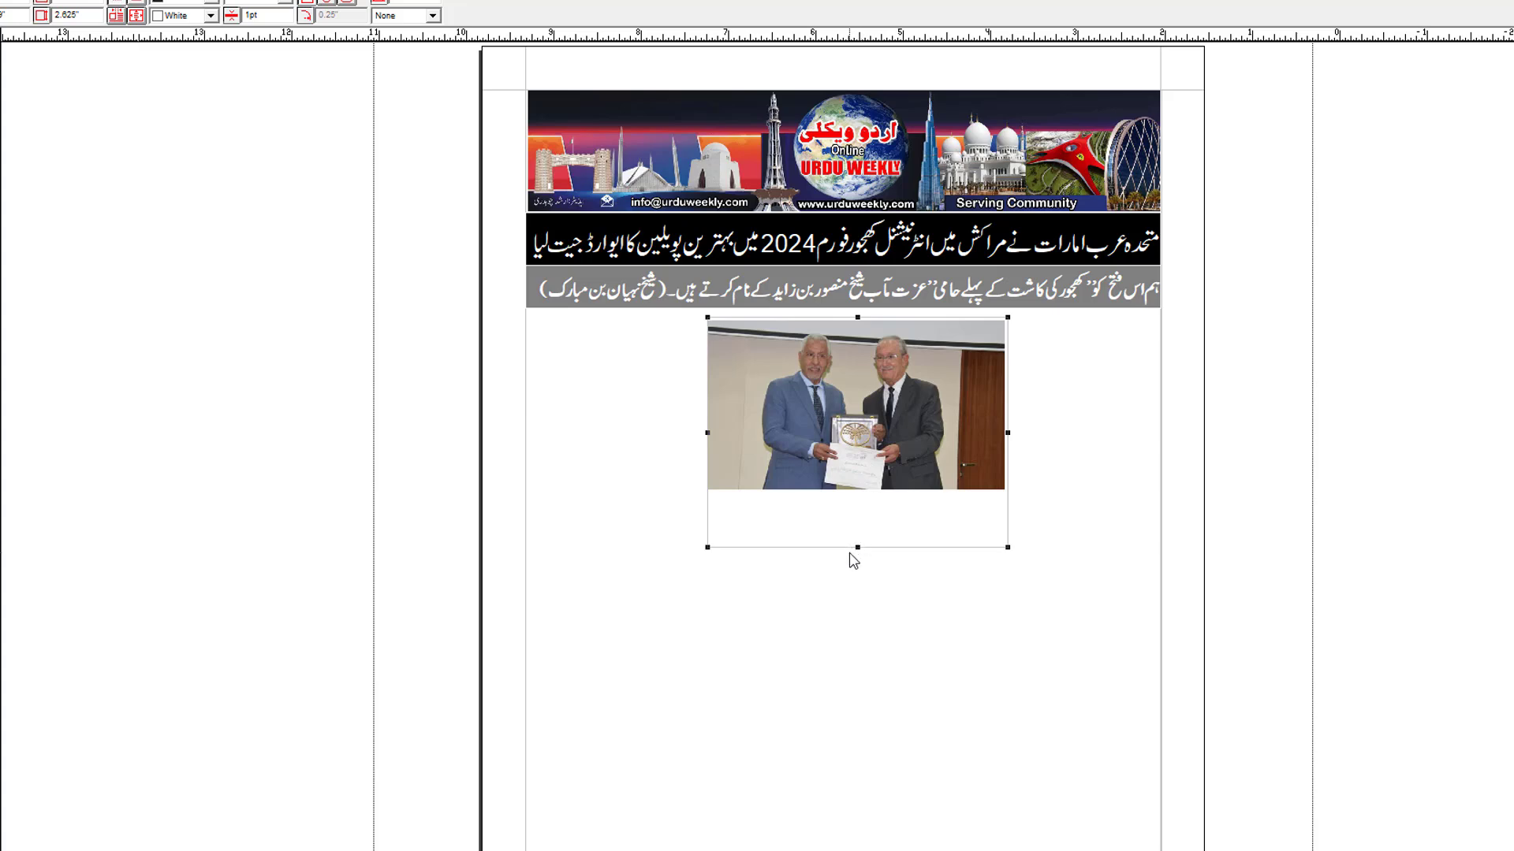
drag(866, 539, 868, 492)
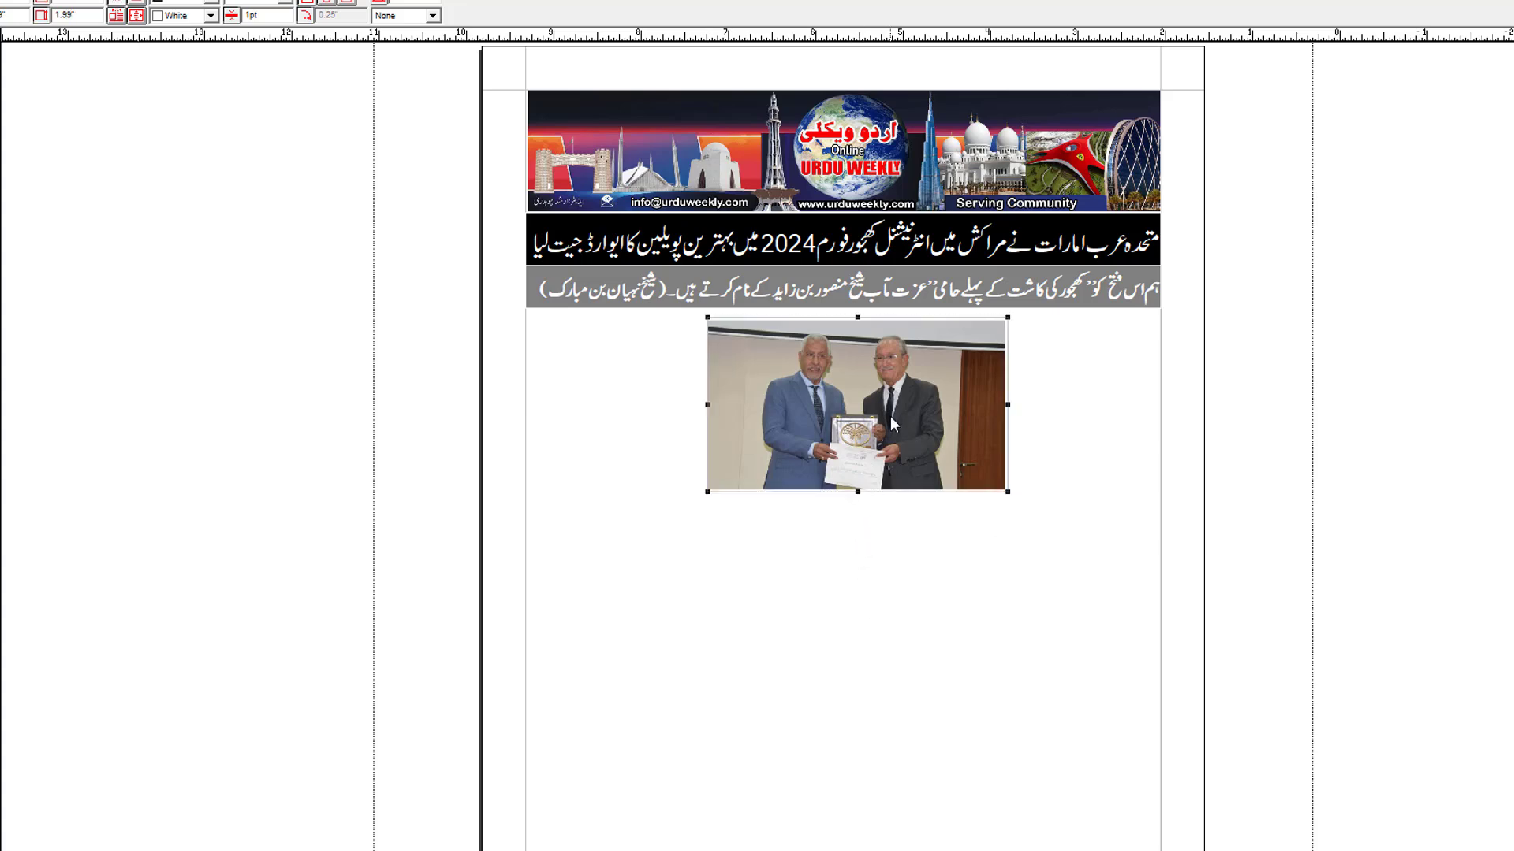
click(943, 503)
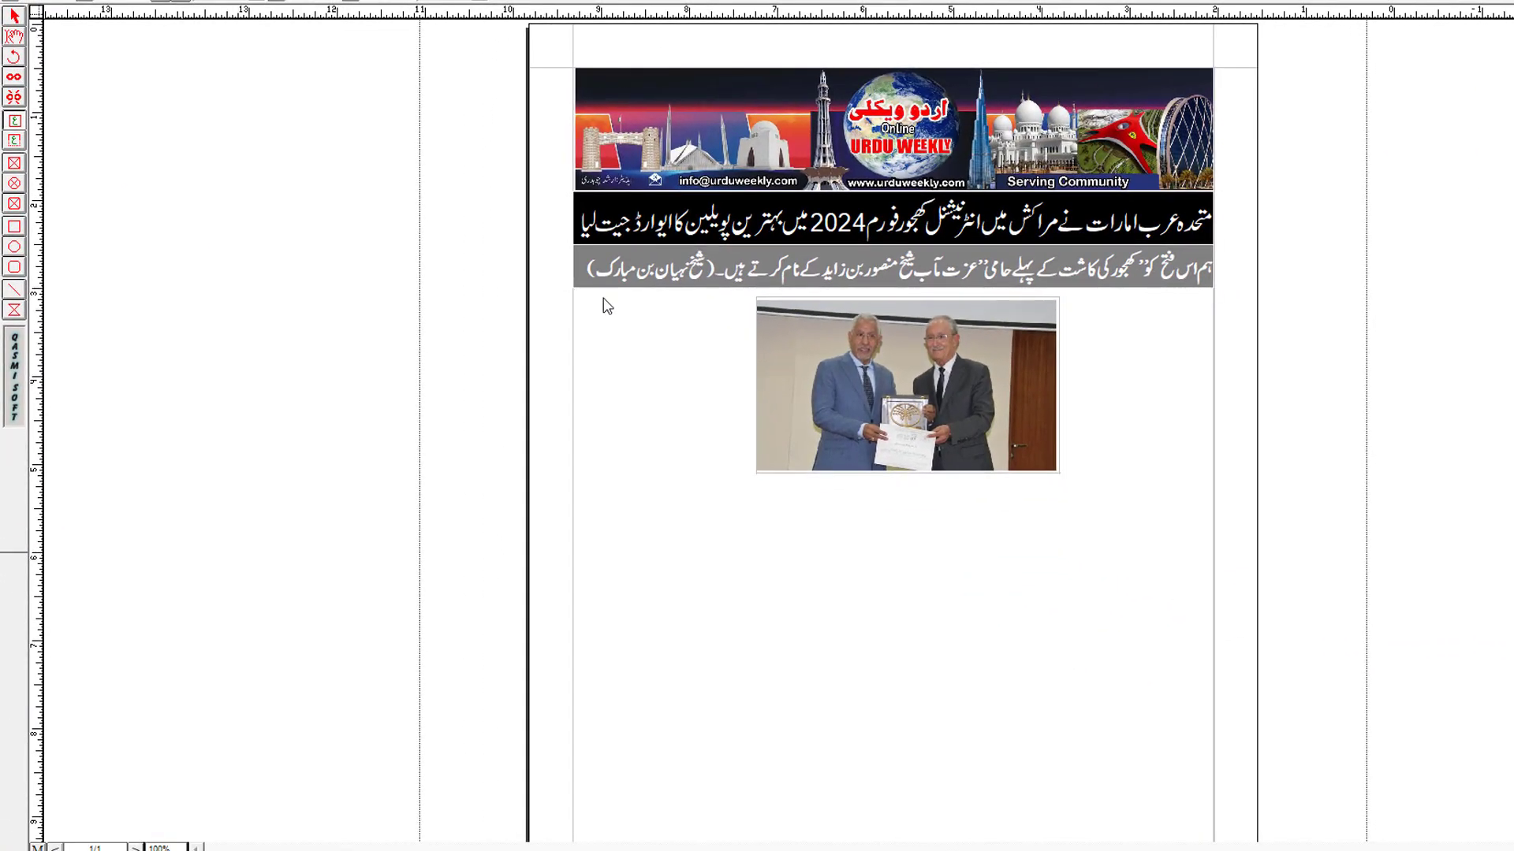
Step: Draw an article text box about 7.27" wide and 6.31" high directly beneath the subheadline, spanning margin to margin over the photo
drag(607, 306, 1212, 661)
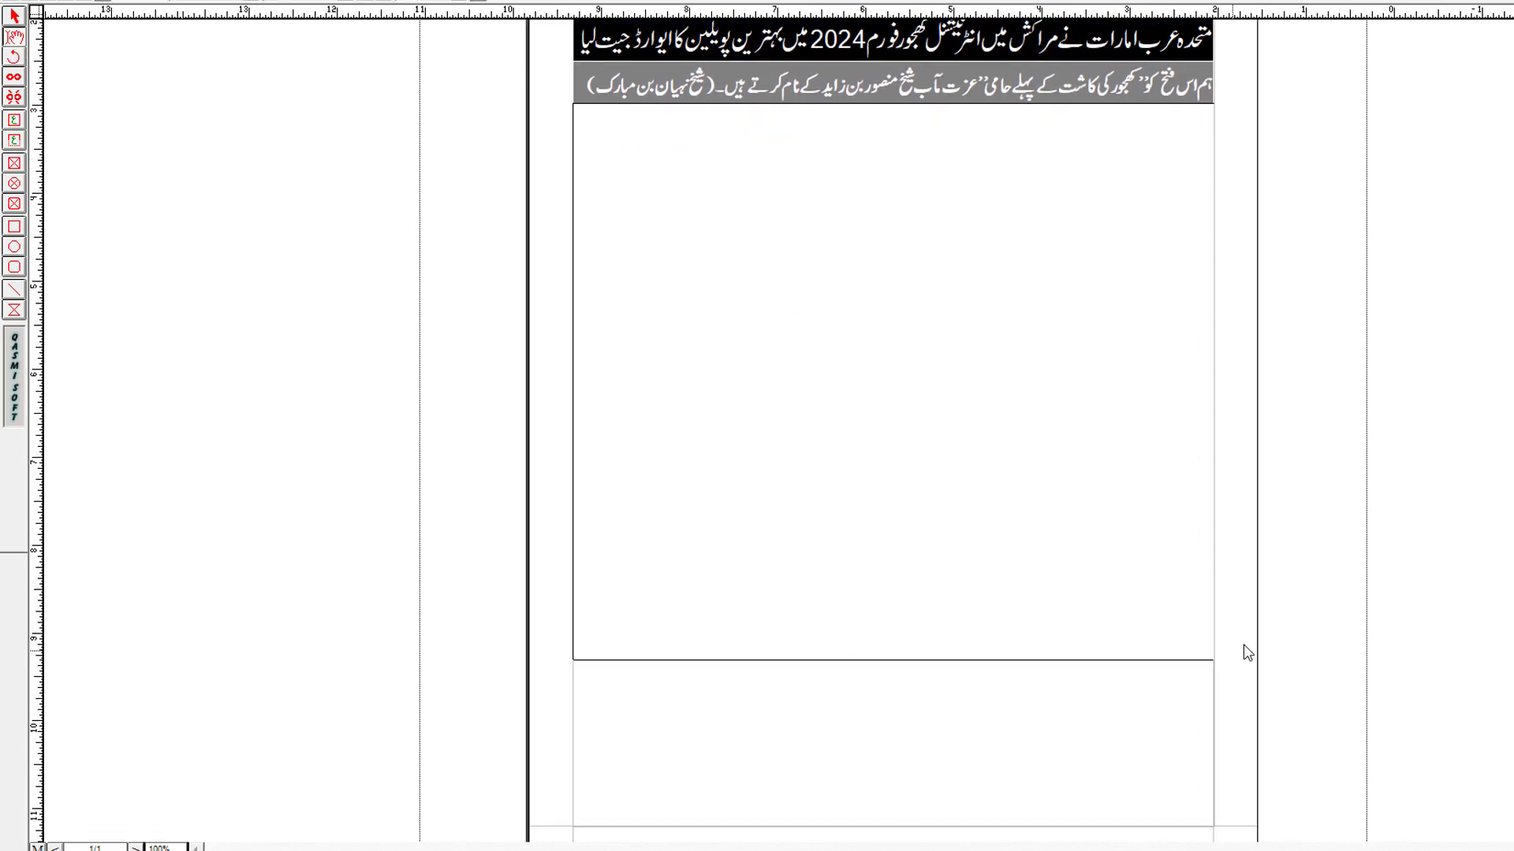
scroll(892, 425, up, 2)
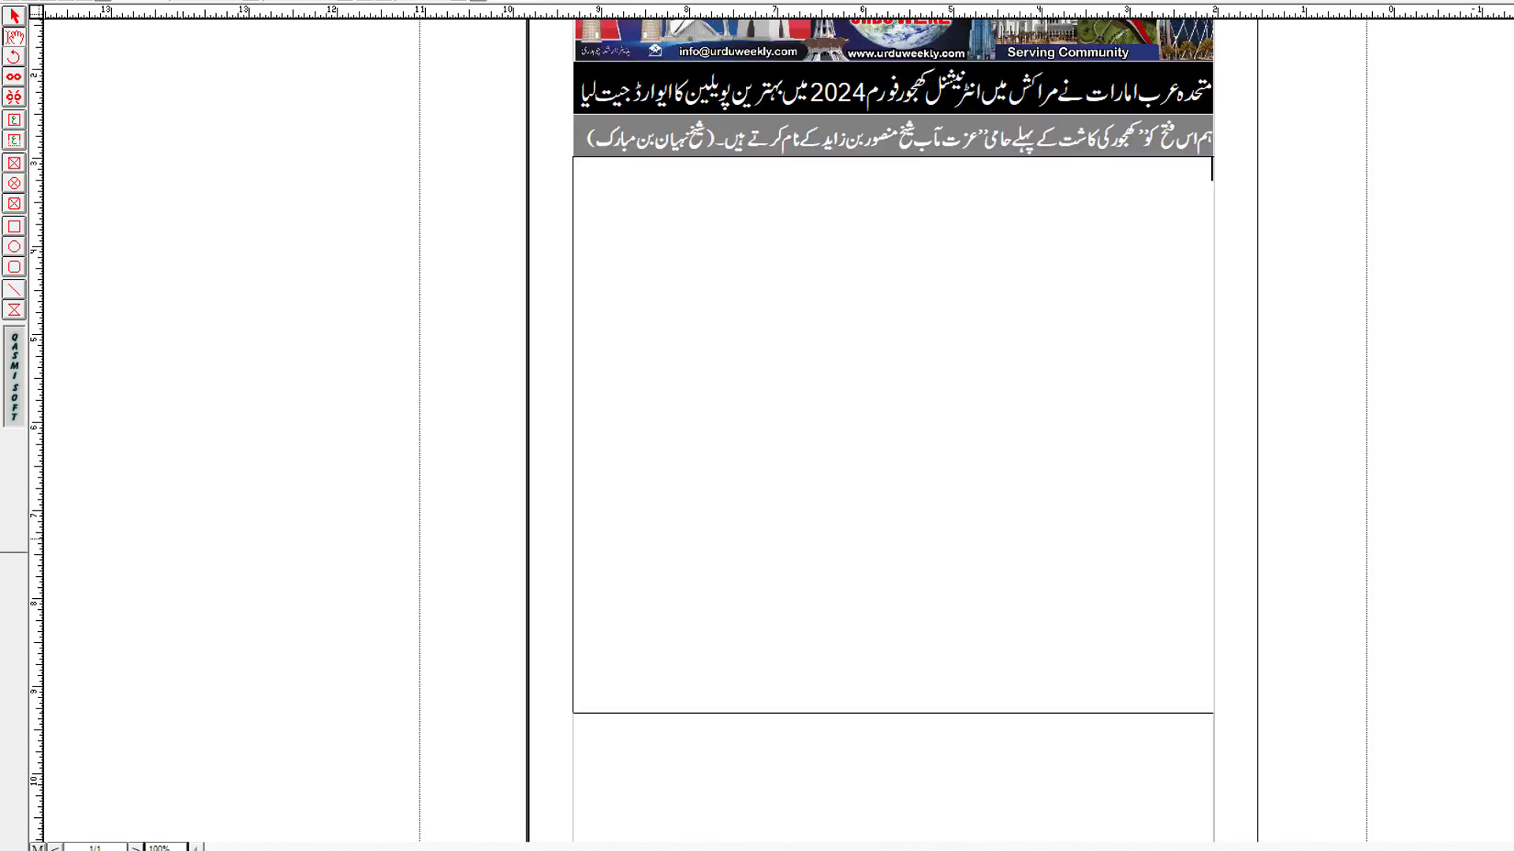
Step: Copy the whole article body from the Untitled-1 document and paste it into the new text box in Untitled-2
click(351, 44)
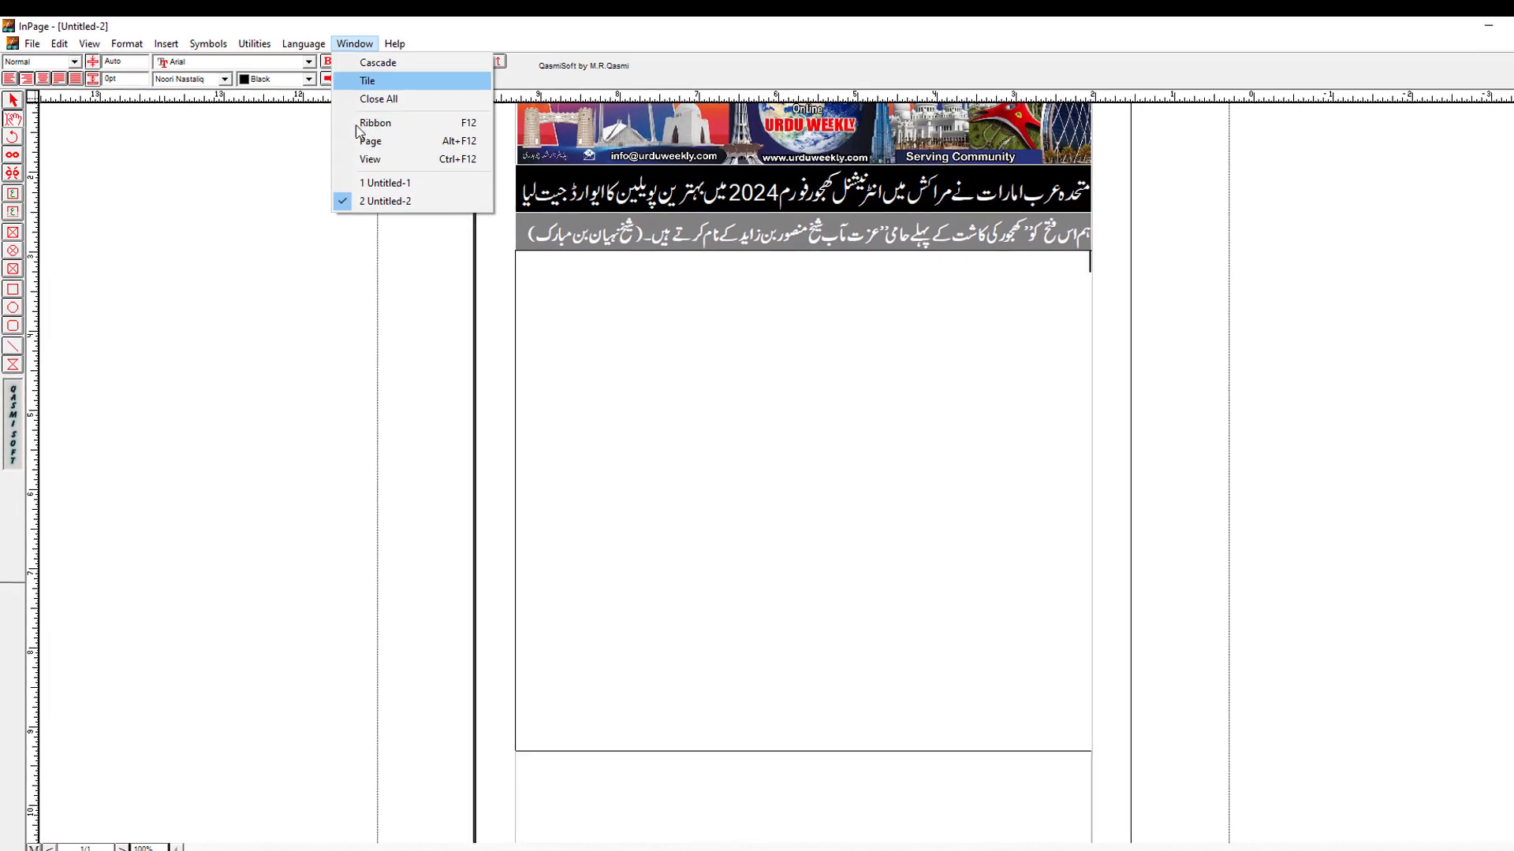
click(371, 189)
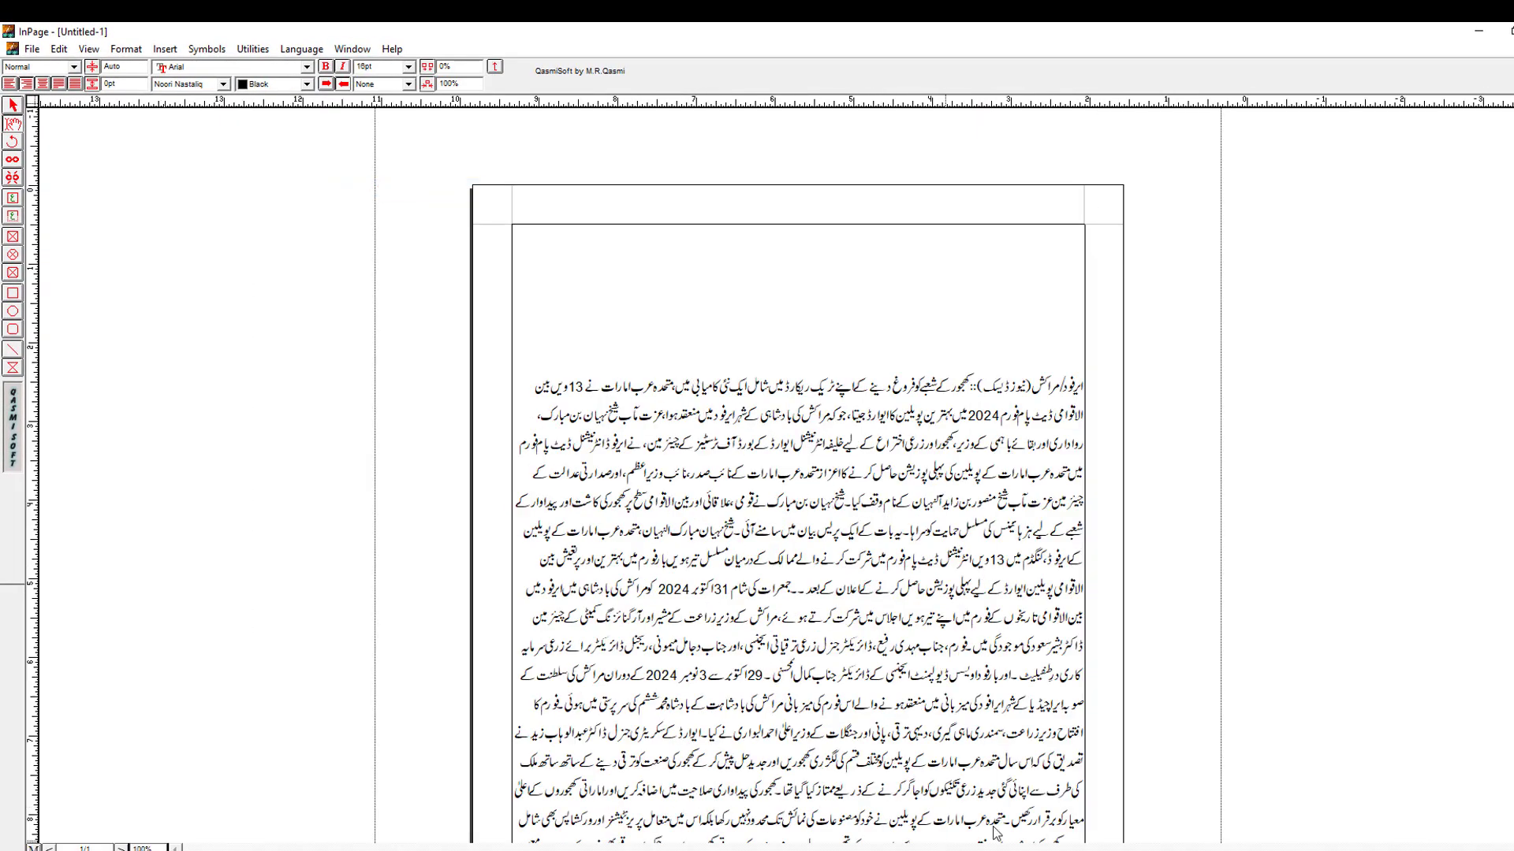
drag(1086, 385, 772, 840)
right_click(698, 597)
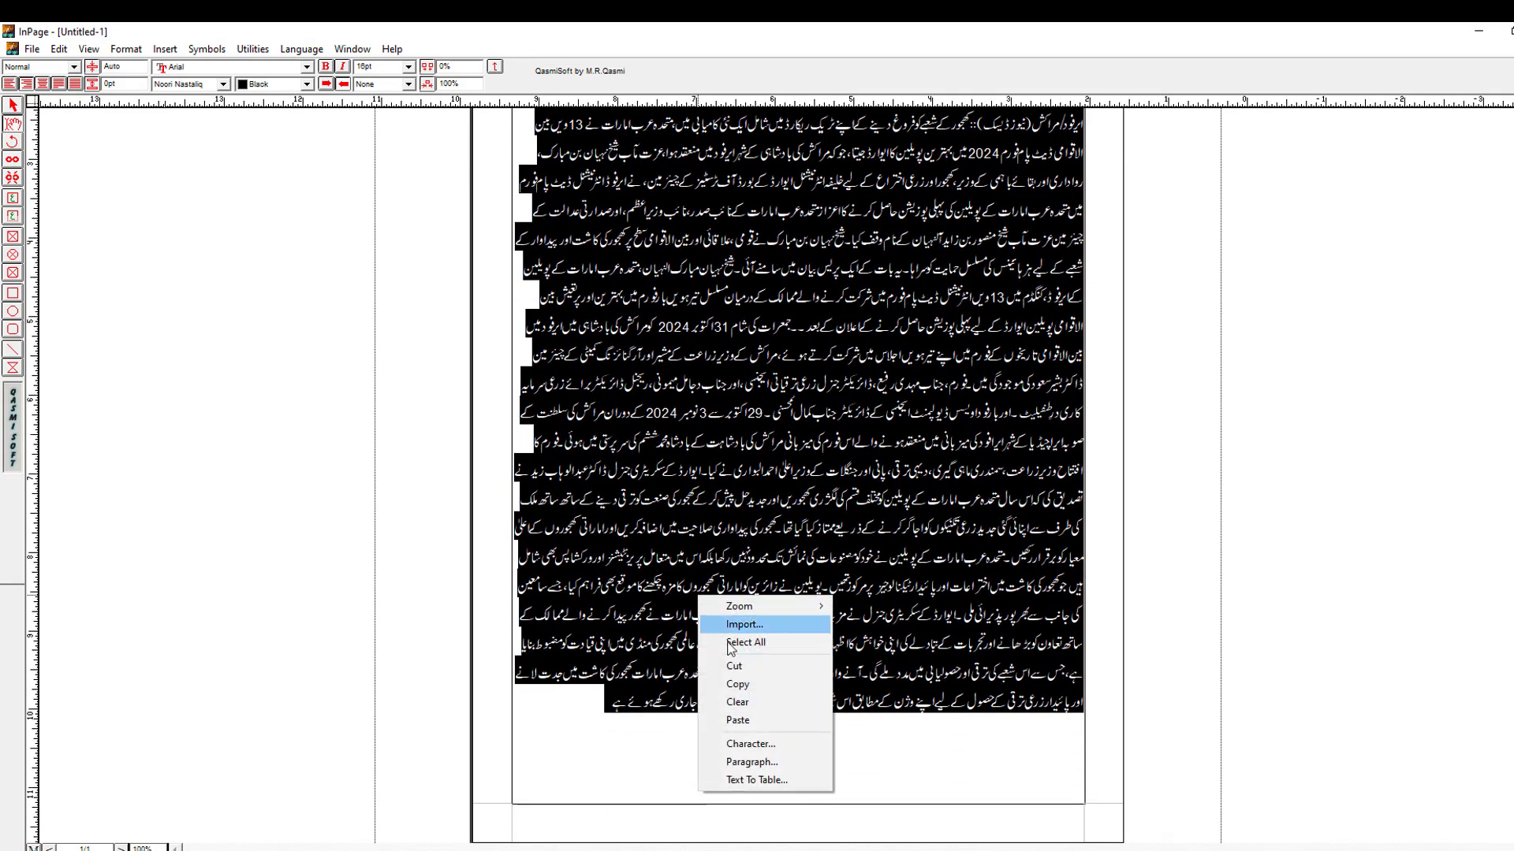
click(738, 683)
click(352, 49)
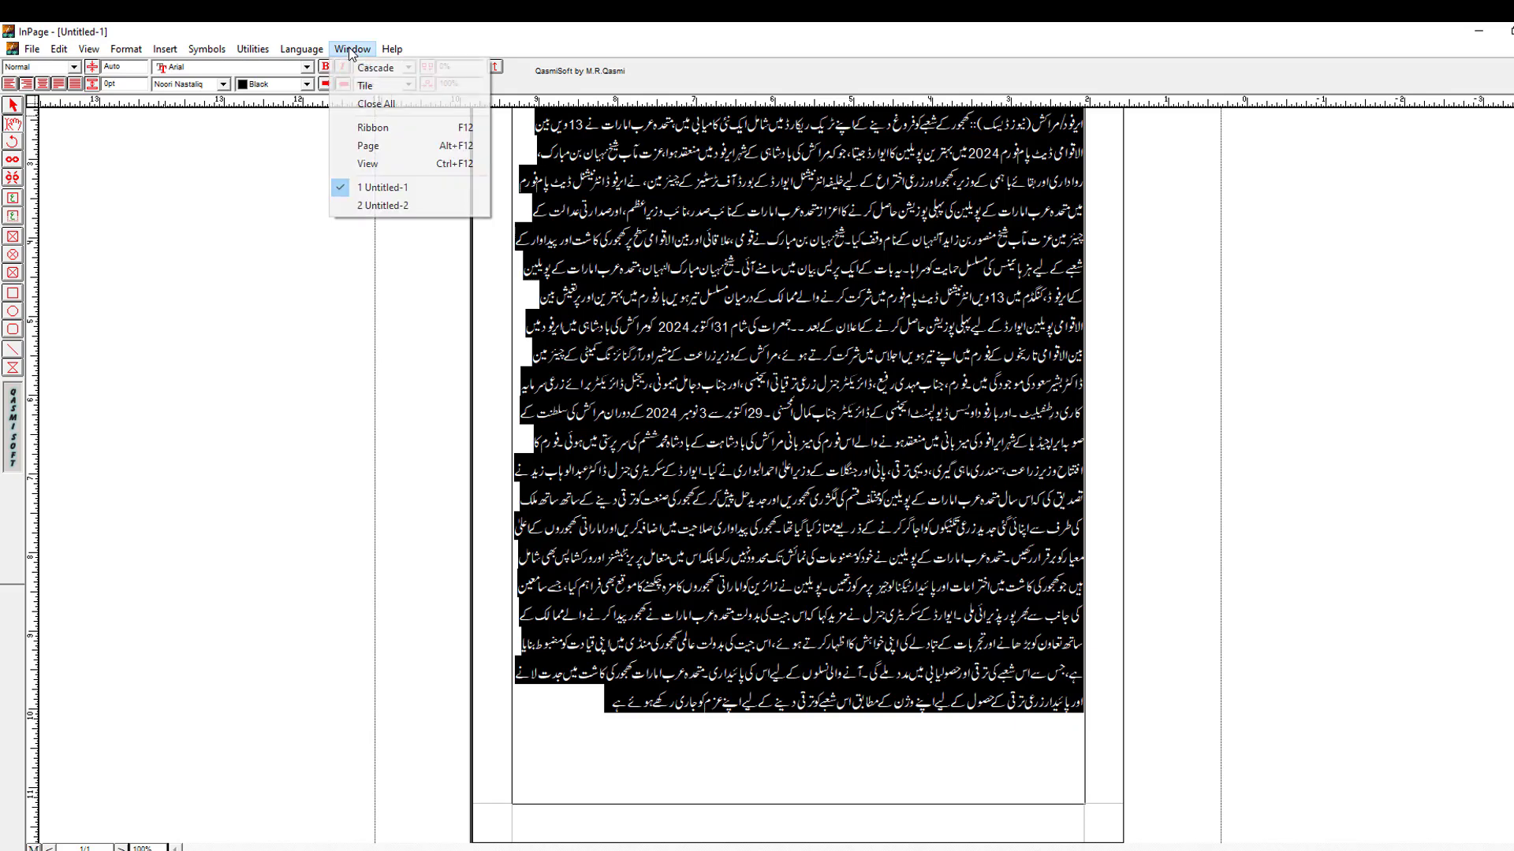
click(383, 205)
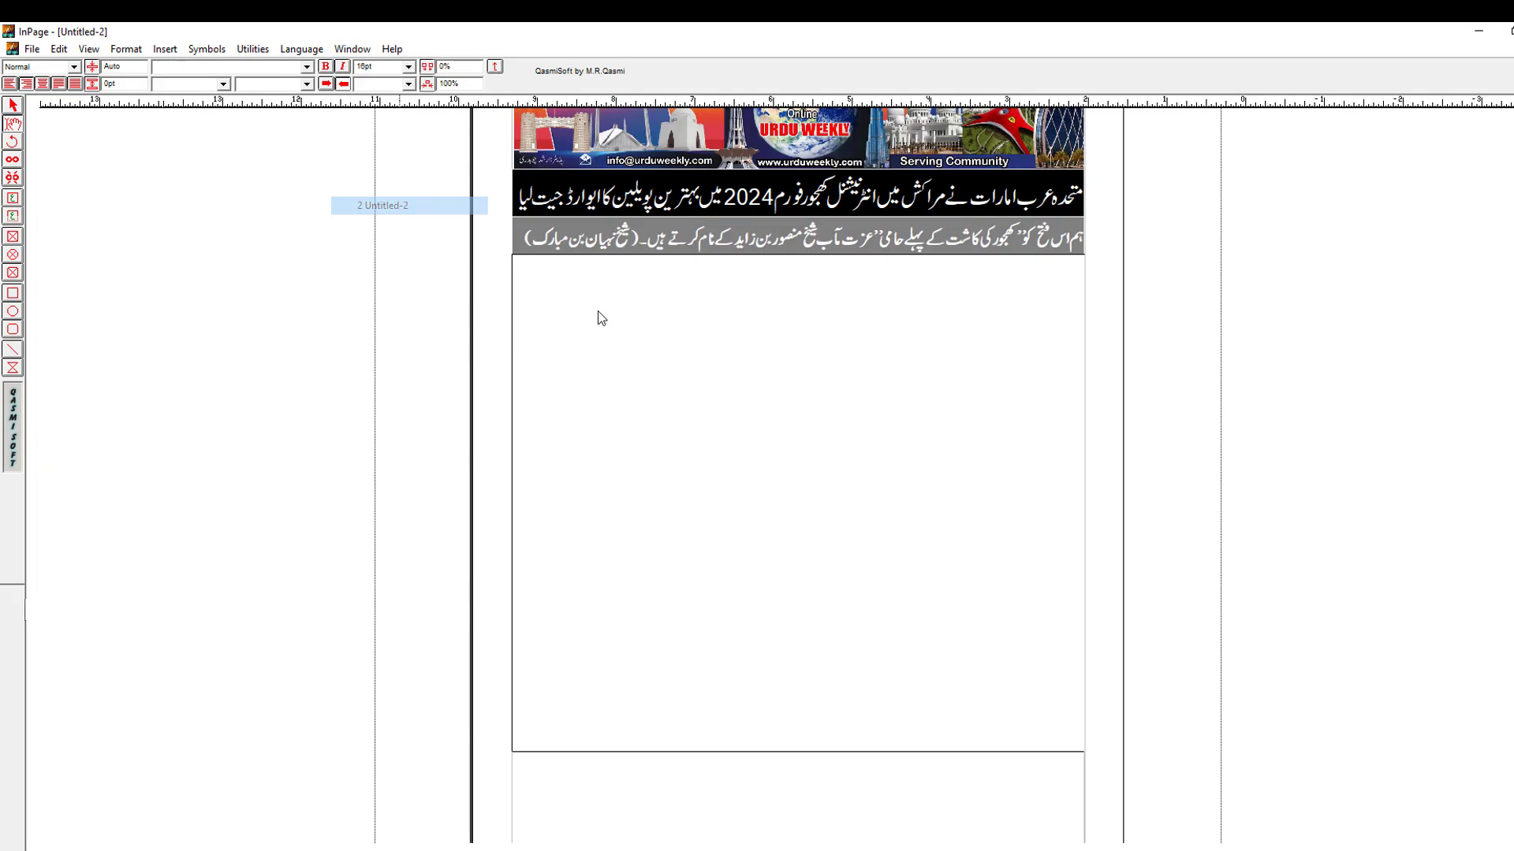
click(852, 400)
key(ctrl+v)
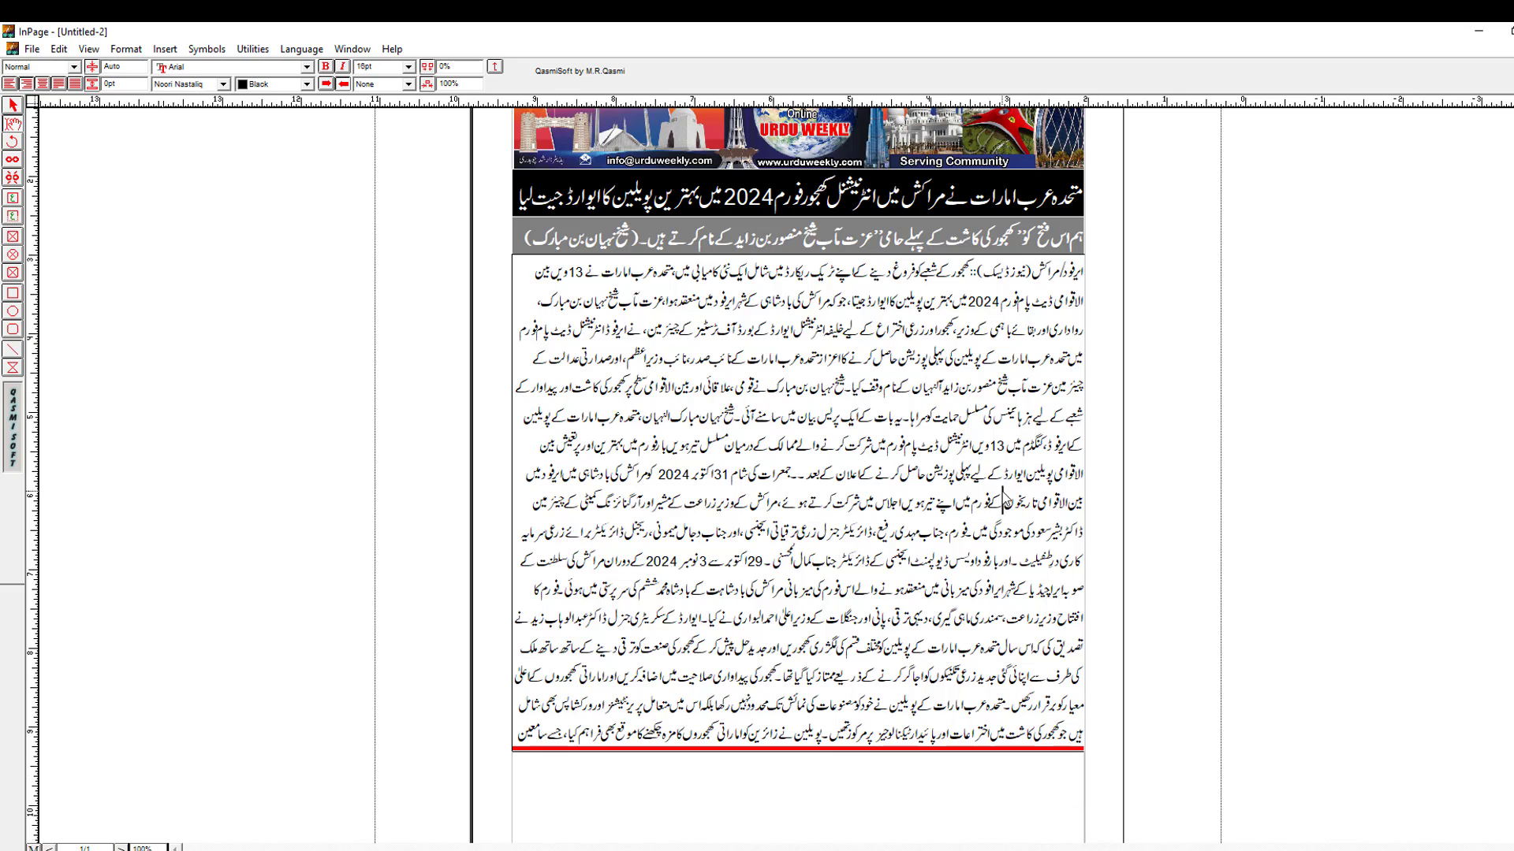
Step: Select all the article text and reduce its font size to 15pt
key(ctrl+a)
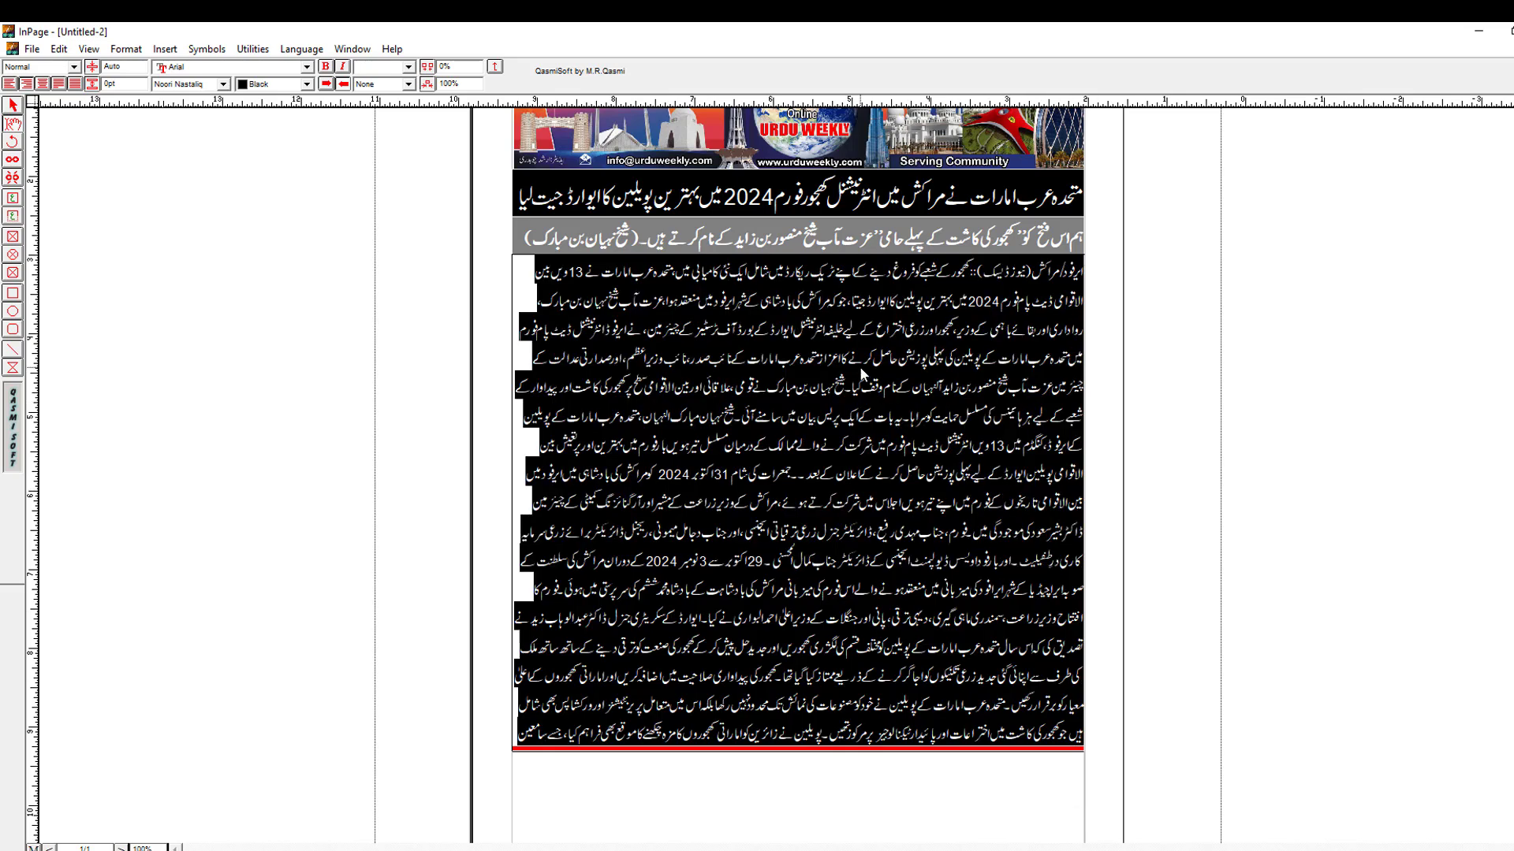
key(ctrl+shift+comma)
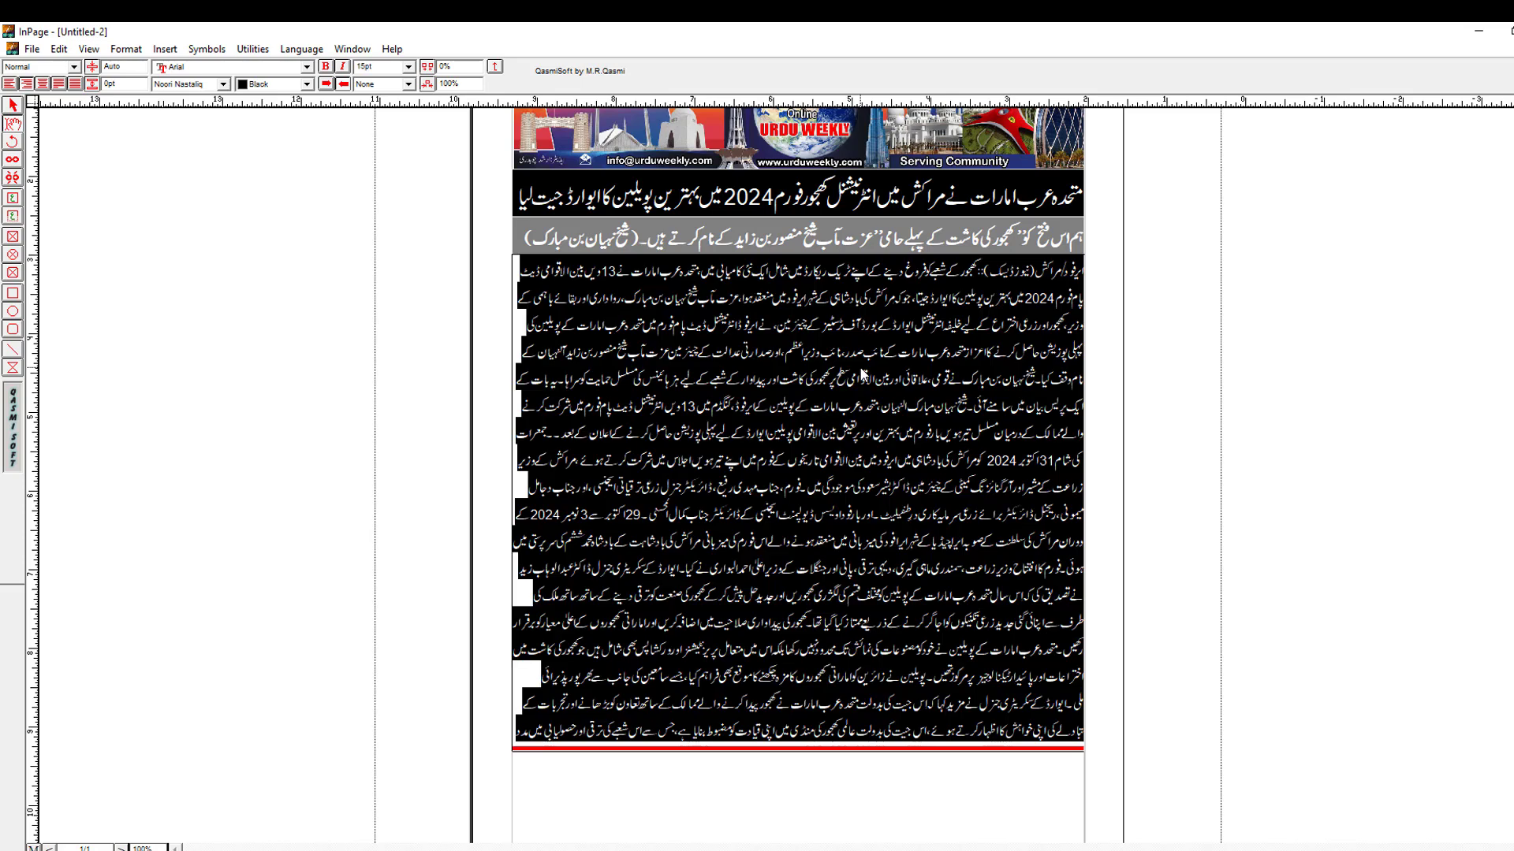
click(875, 467)
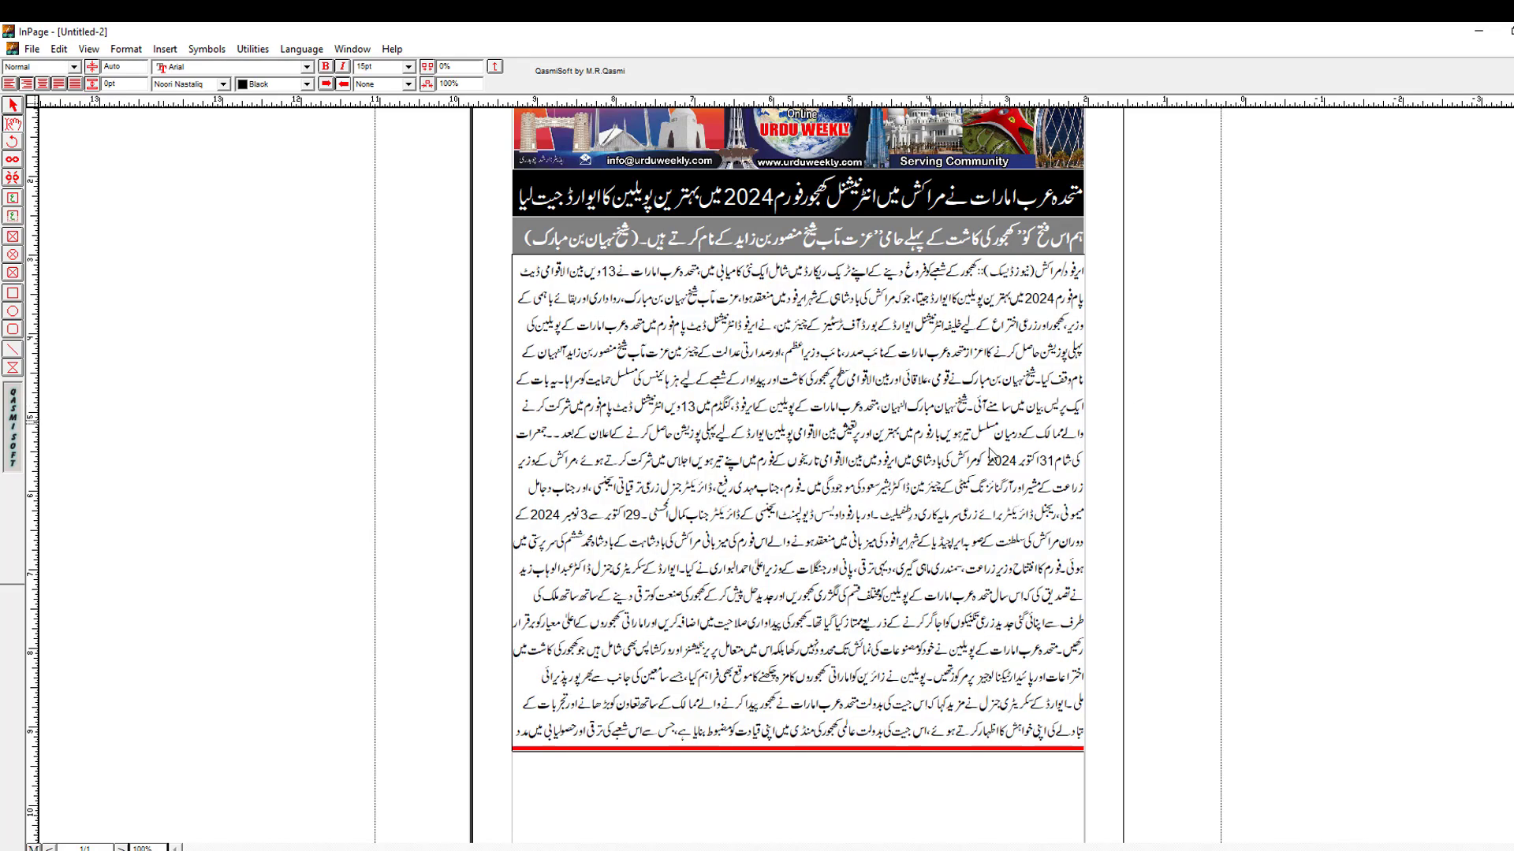
click(787, 674)
Step: Set the article text box to 2 columns
click(13, 105)
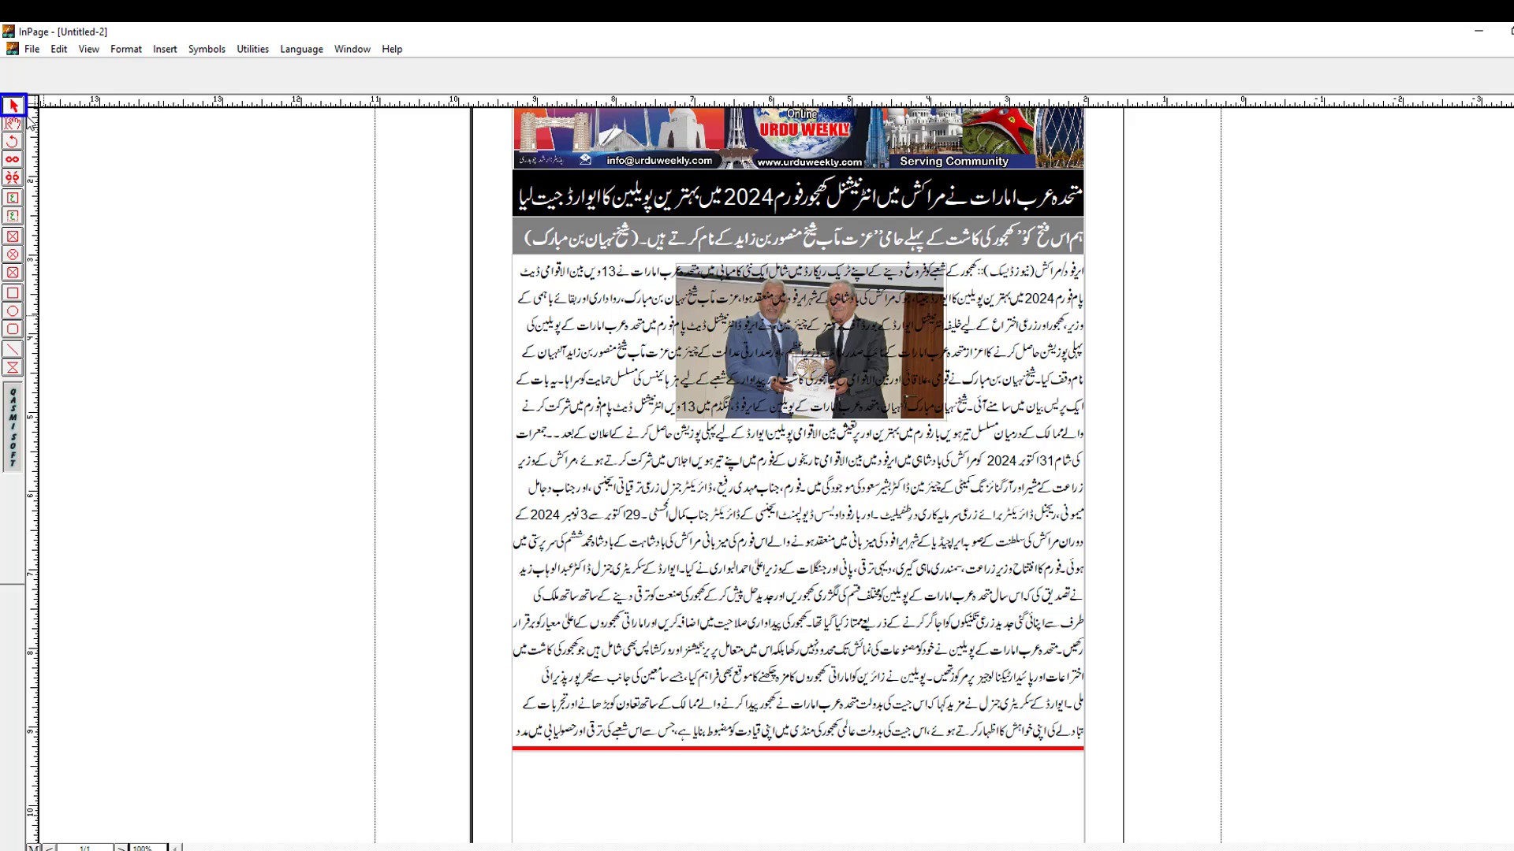
double_click(779, 561)
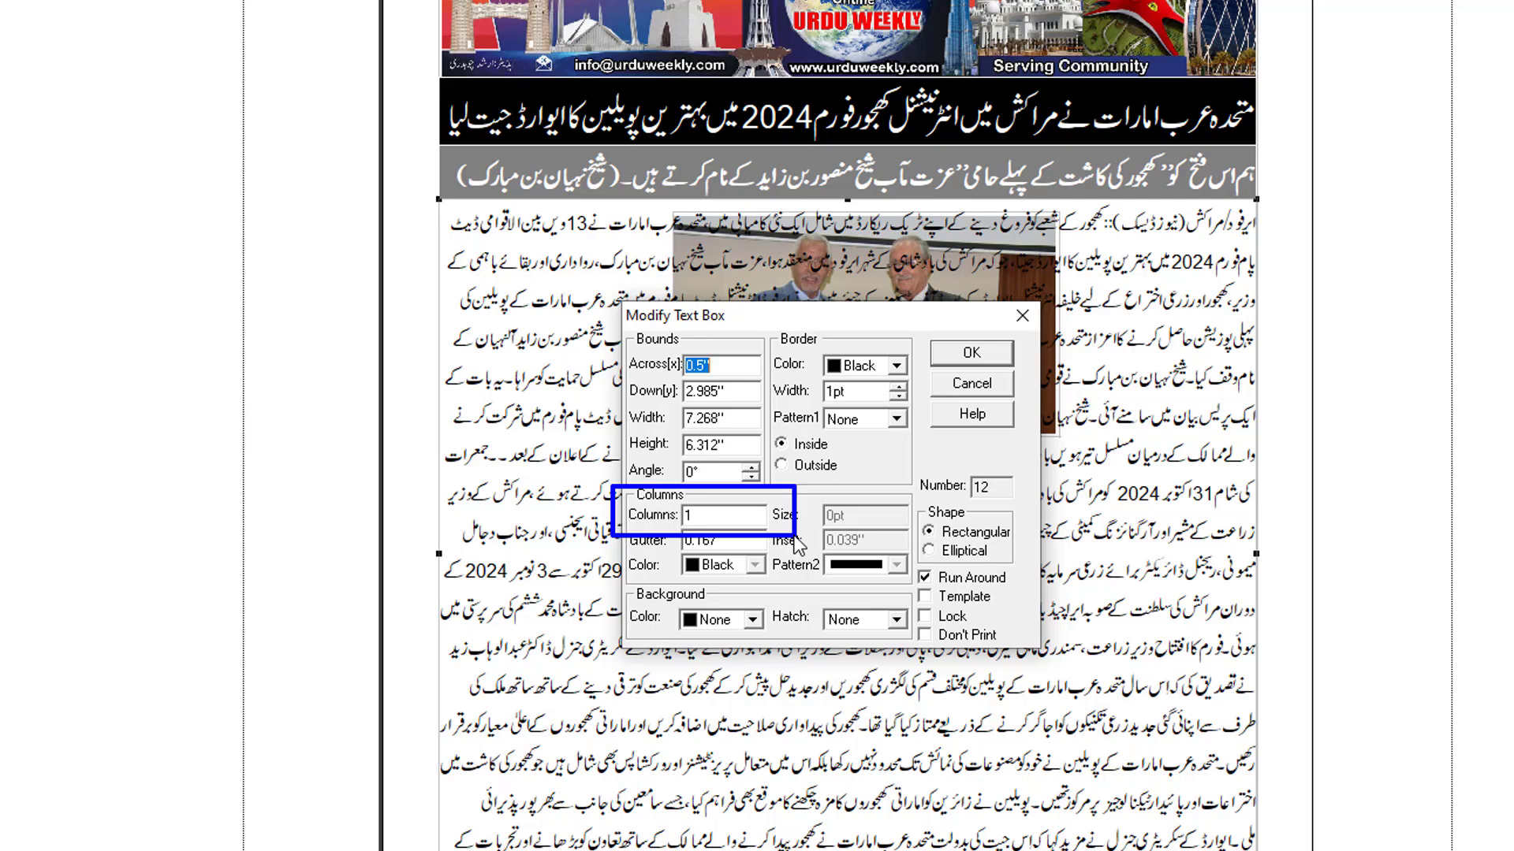
double_click(717, 516)
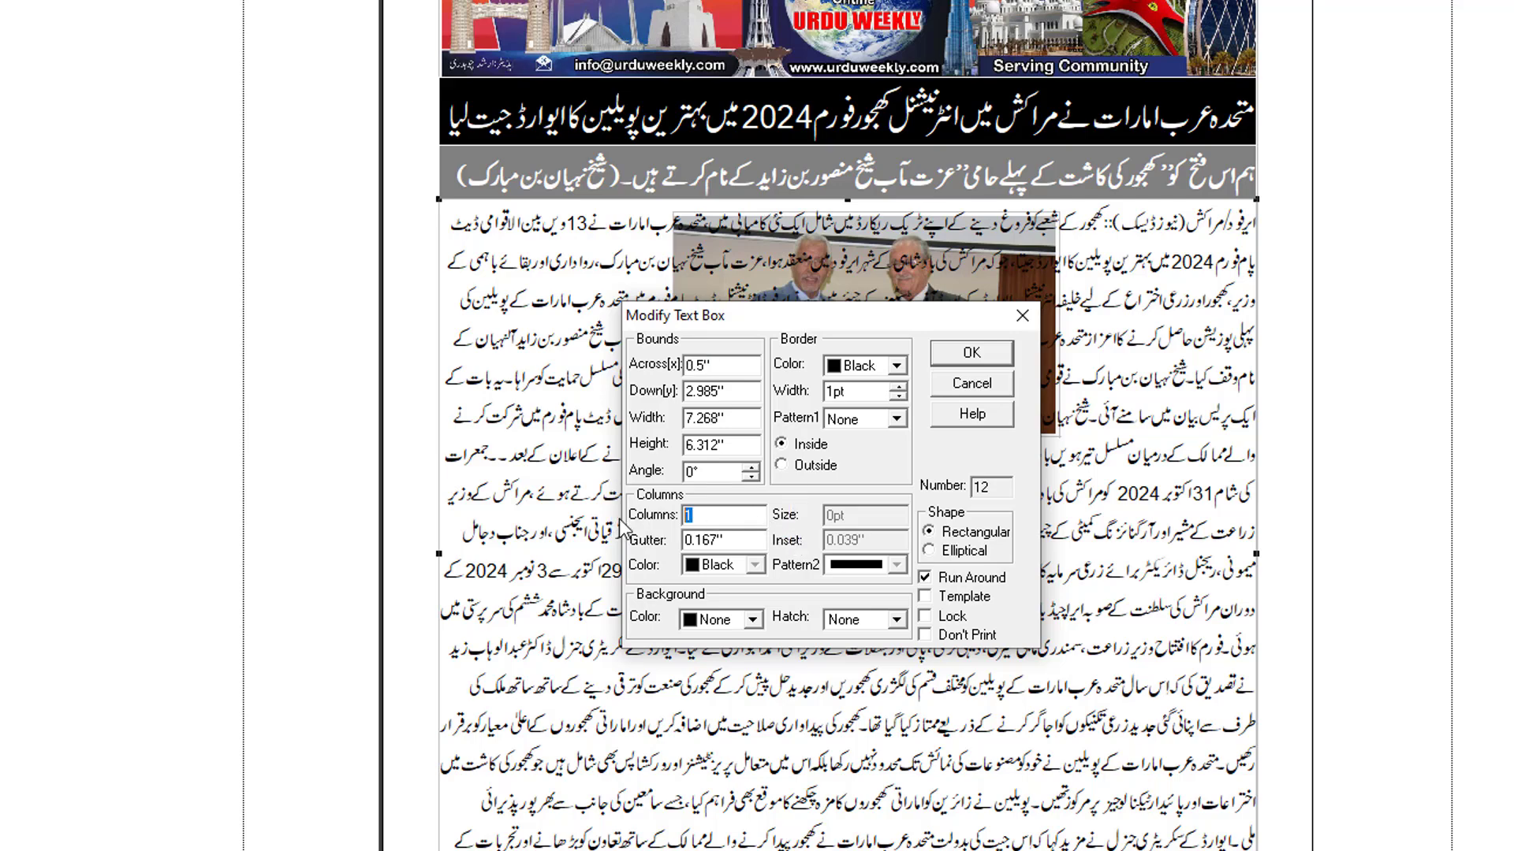
text(2)
click(972, 352)
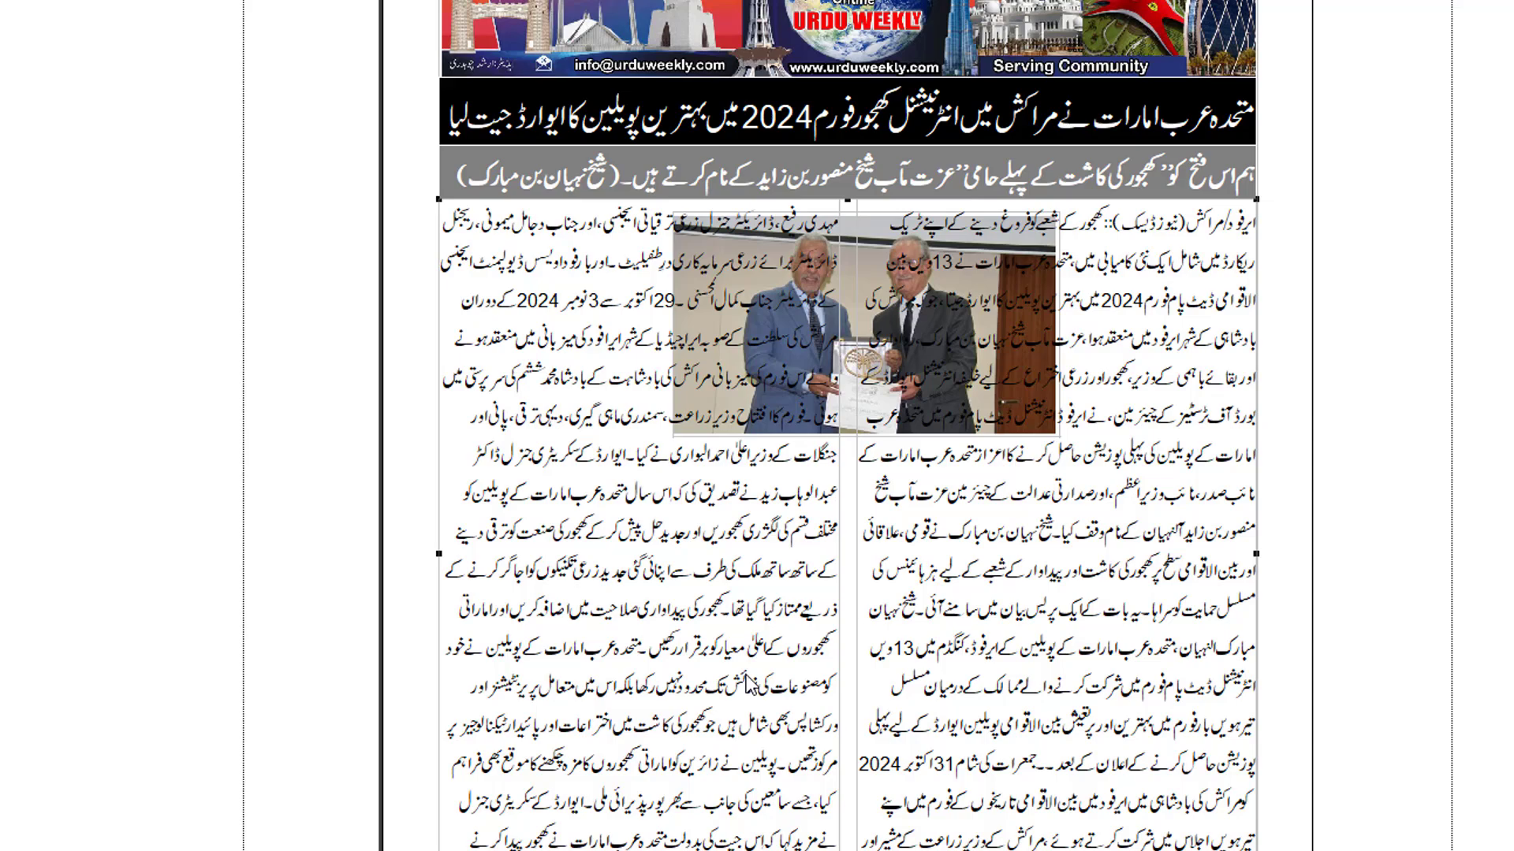
Step: Change the article text box to 3 columns
double_click(593, 590)
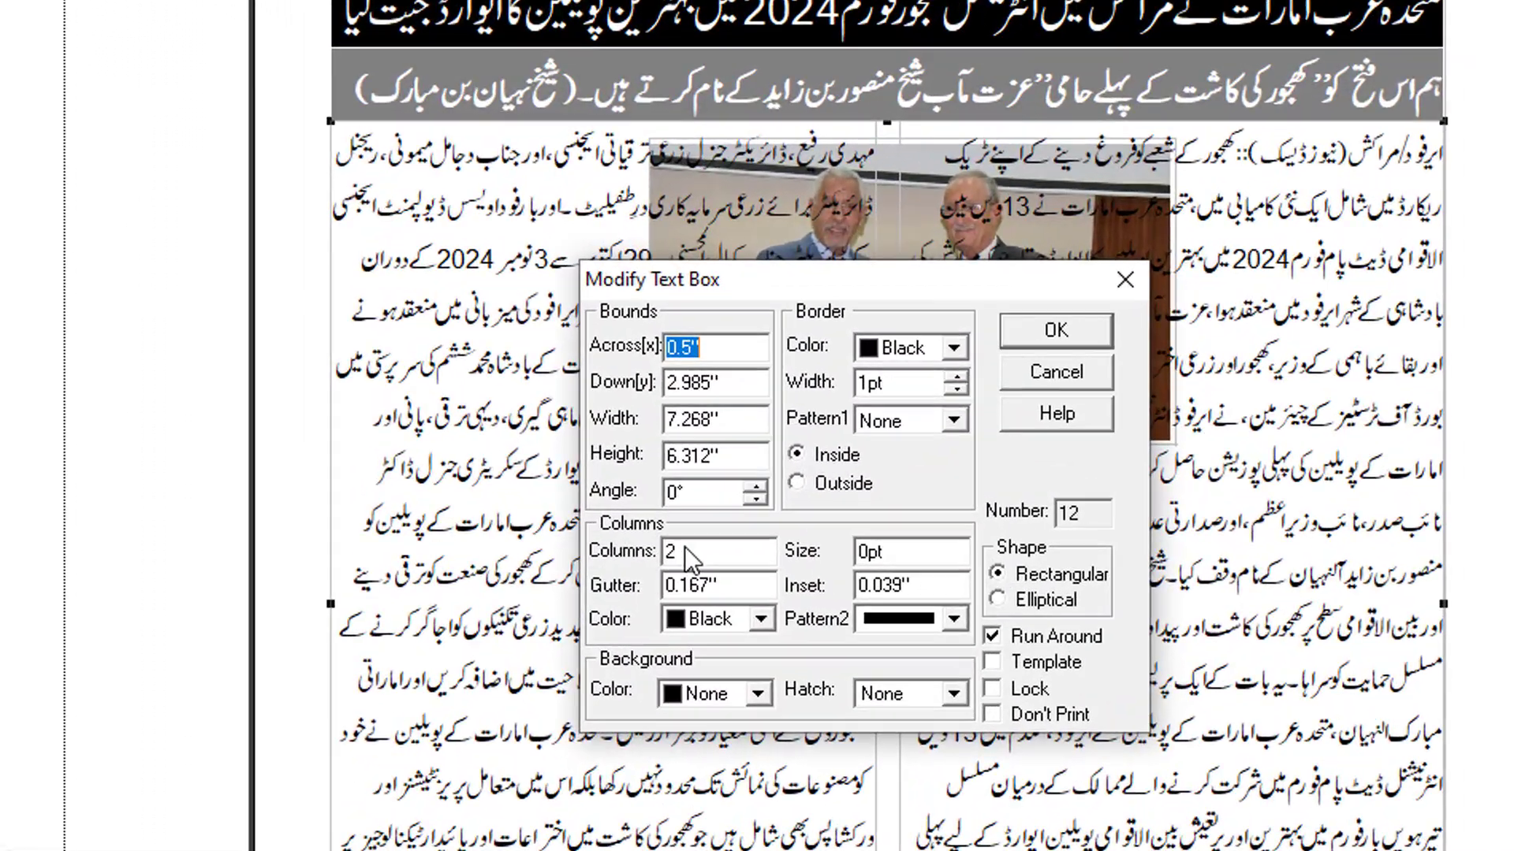
double_click(570, 441)
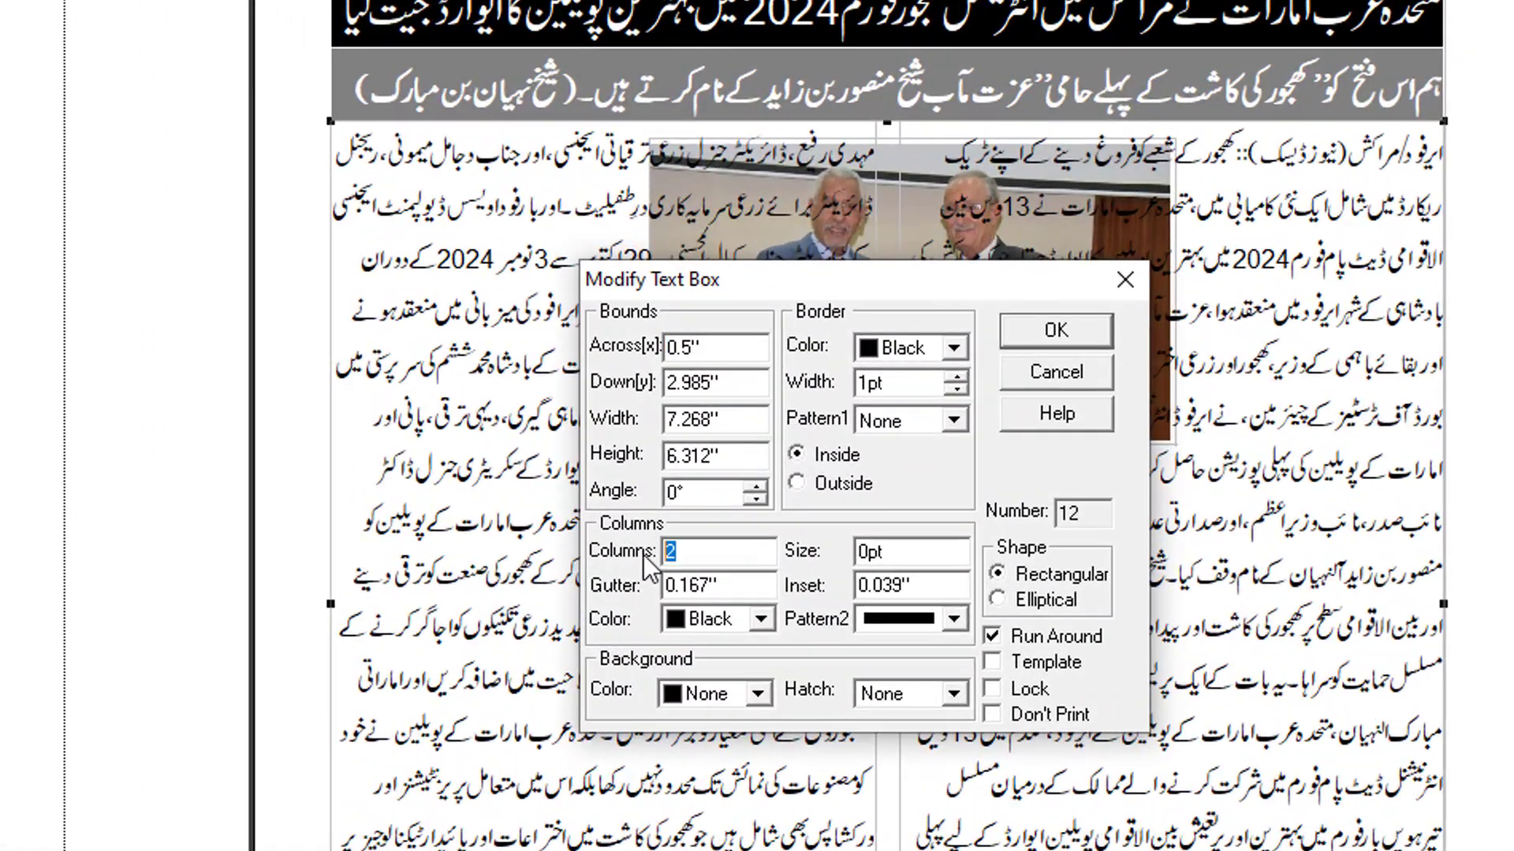
text(3)
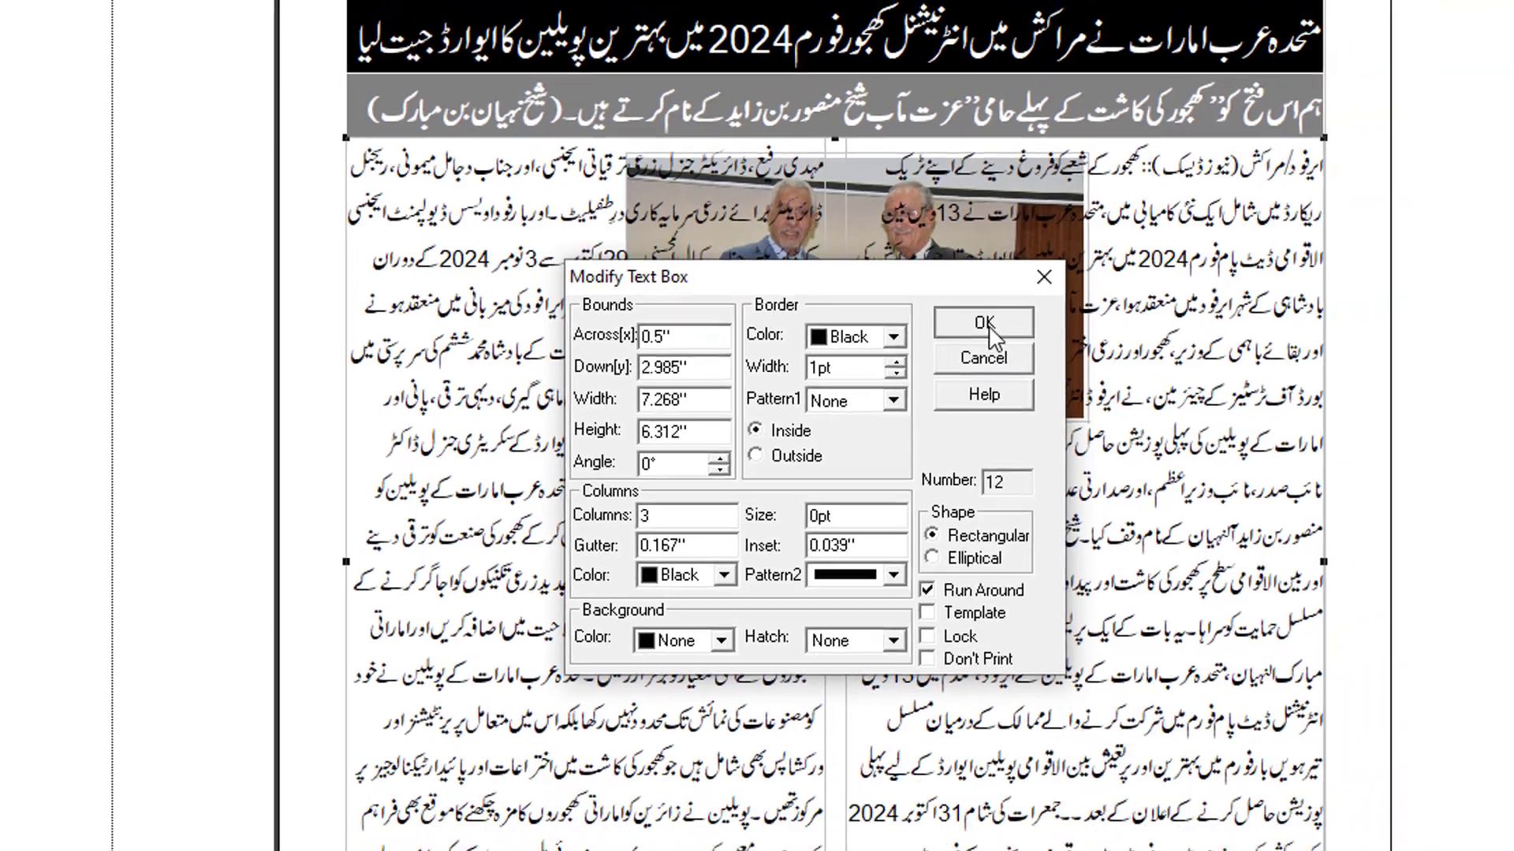
click(1057, 330)
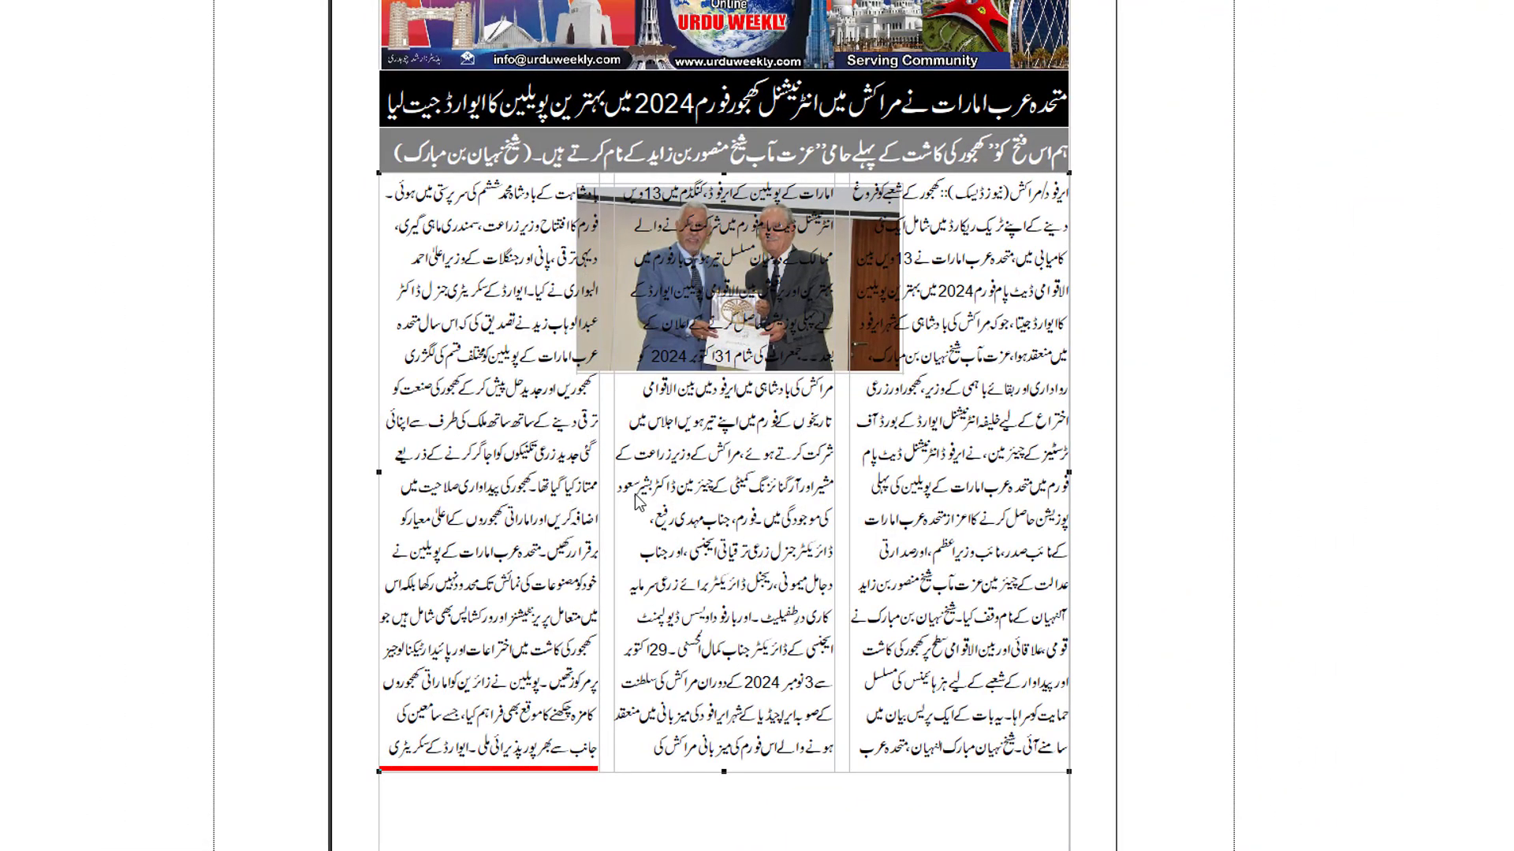
Step: Change the article text box to 4 columns
double_click(637, 501)
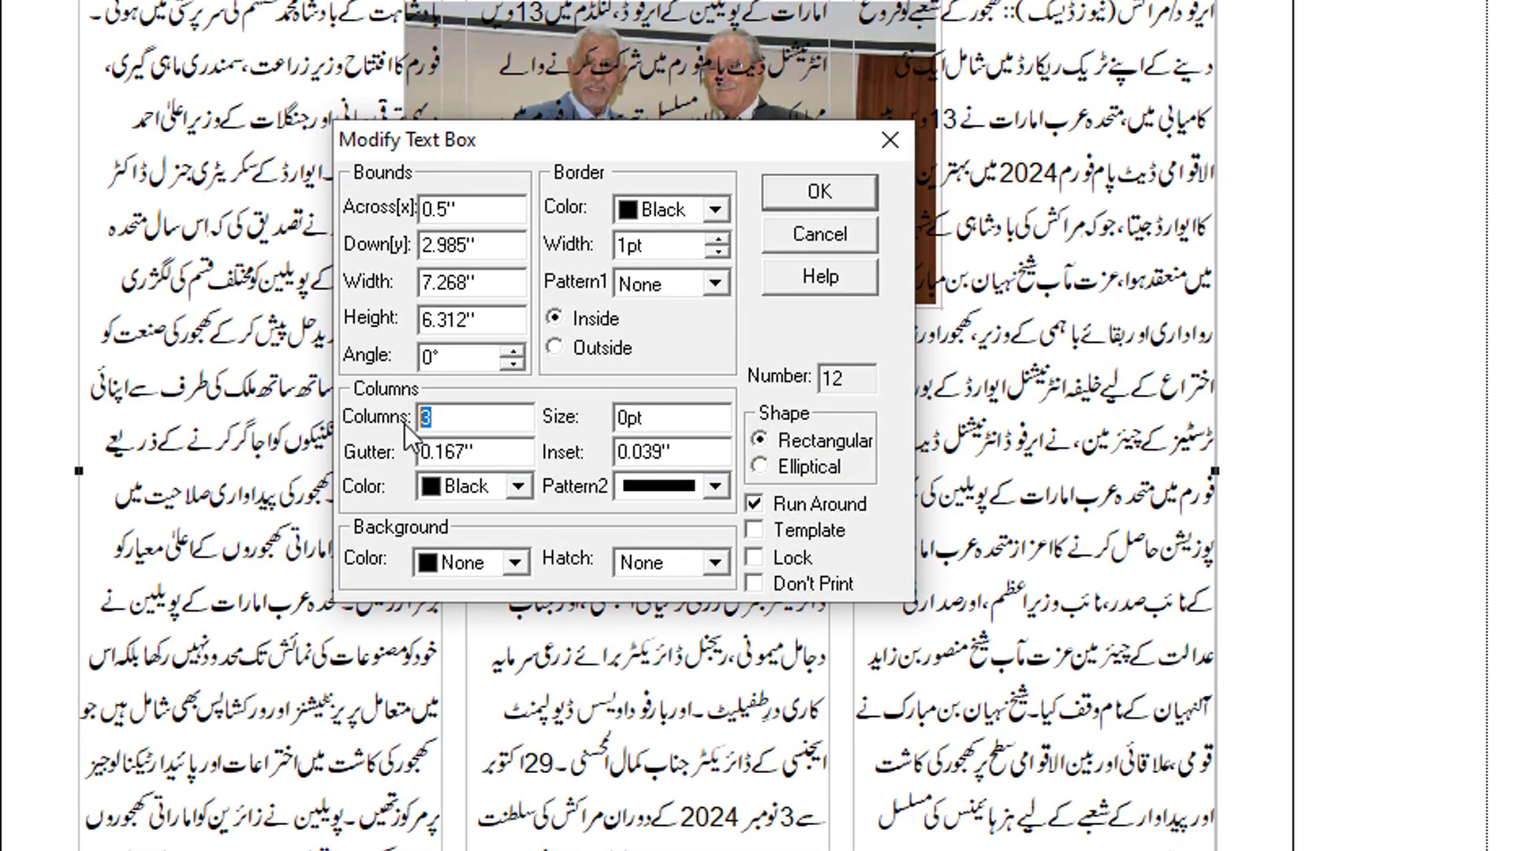
text(4)
click(820, 193)
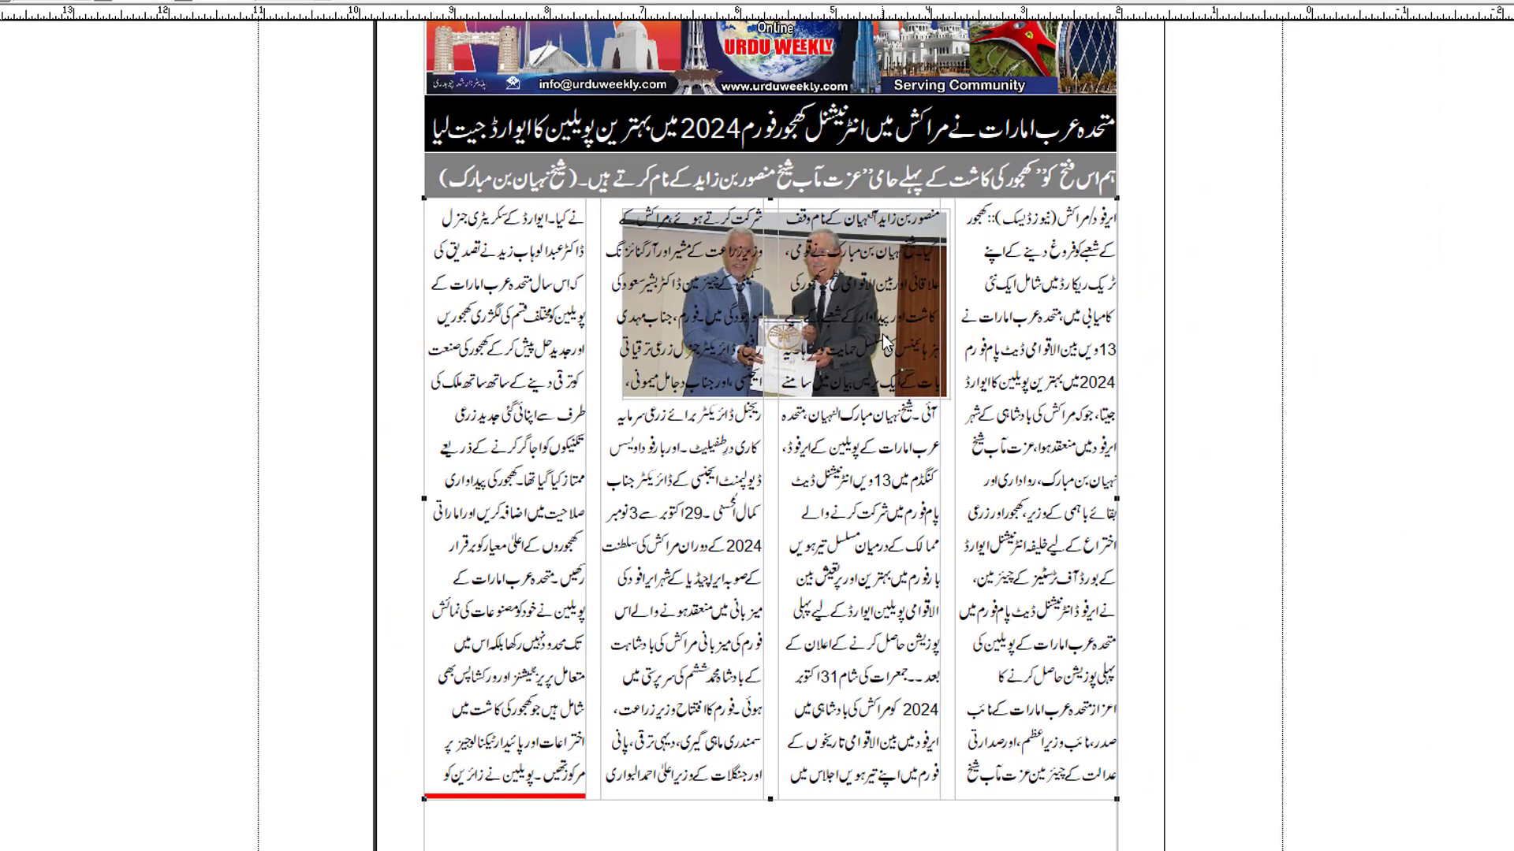
Step: Set the article text box back to 3 columns
double_click(724, 522)
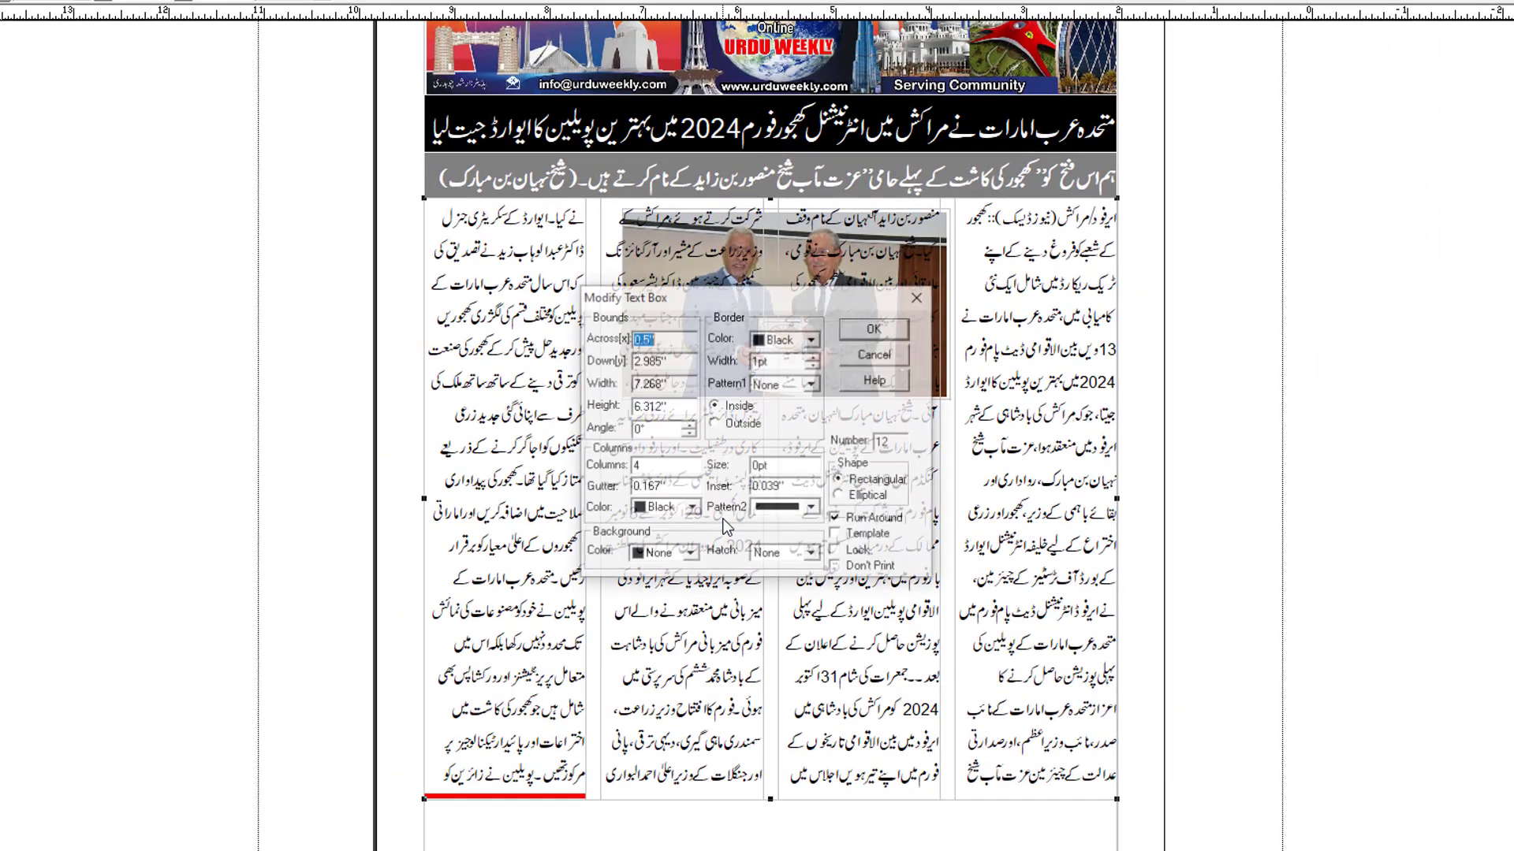
double_click(658, 467)
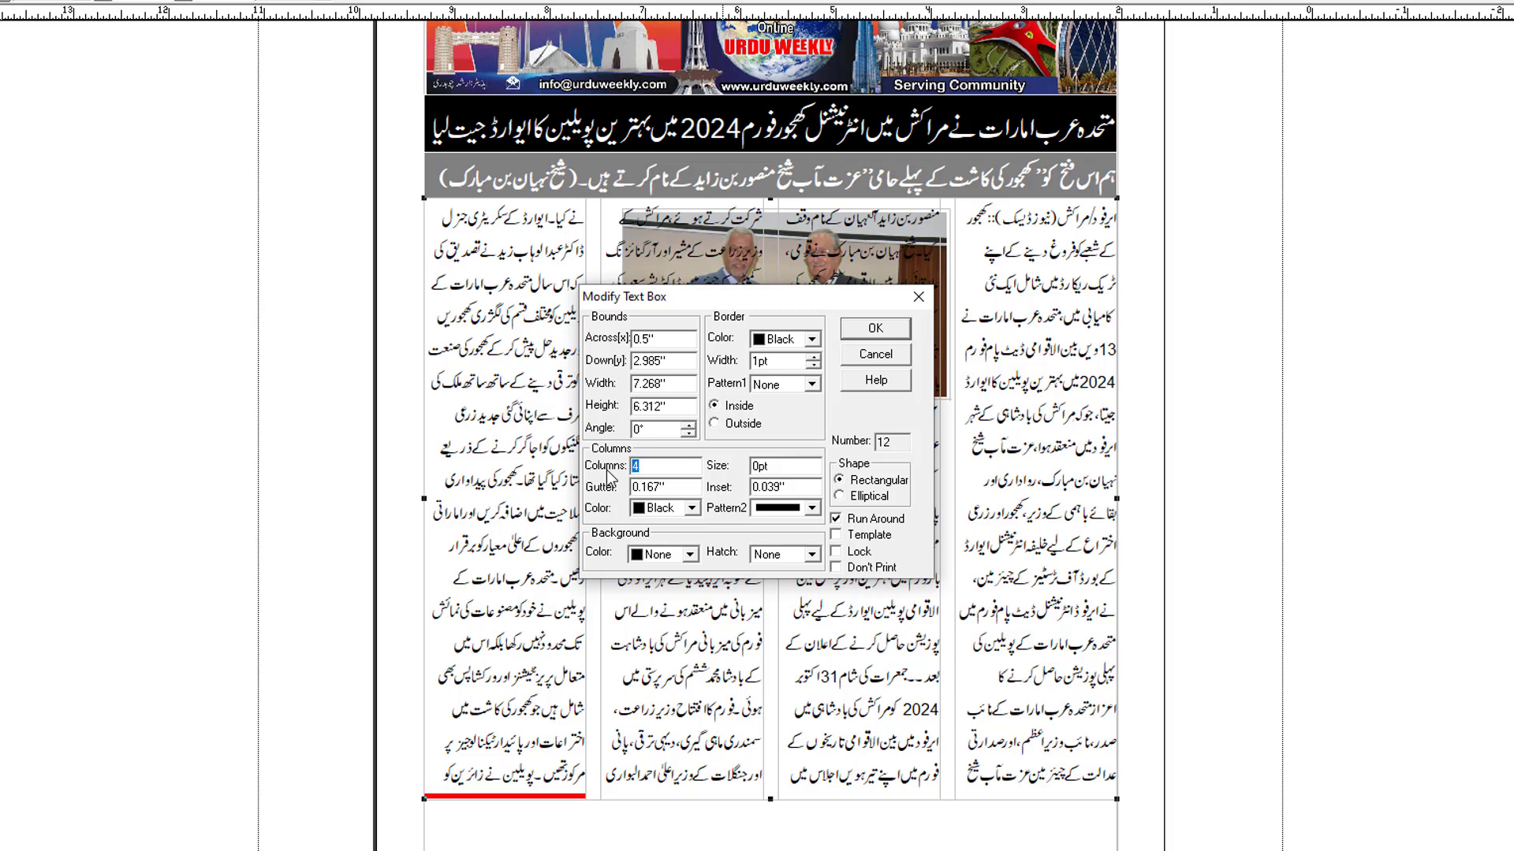
text(3)
click(875, 328)
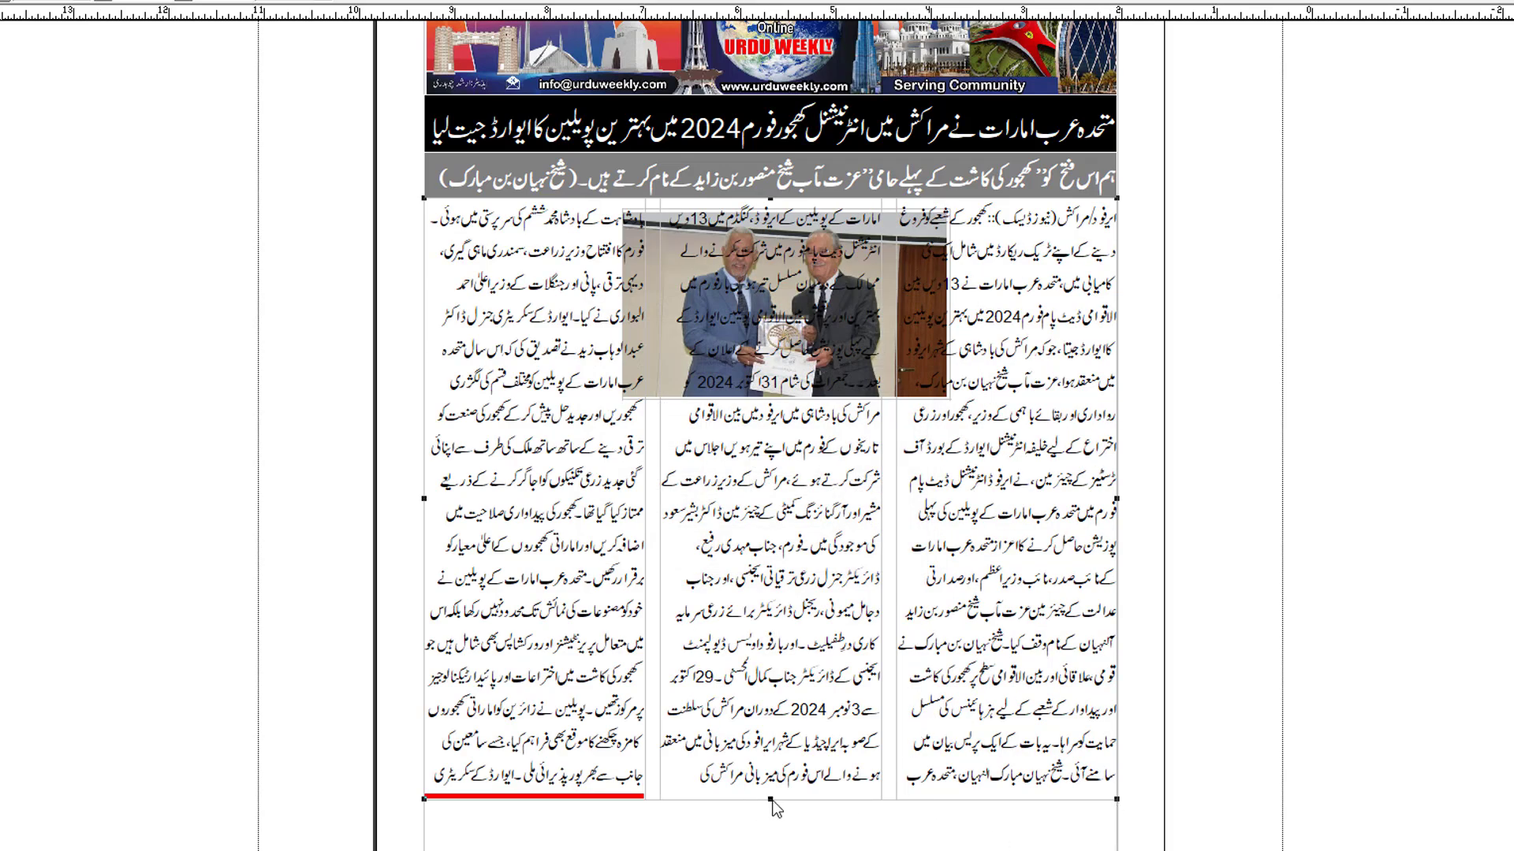
Step: Extend the article text box downward near the lower page margin until all the overflowing text fits
drag(771, 800, 770, 850)
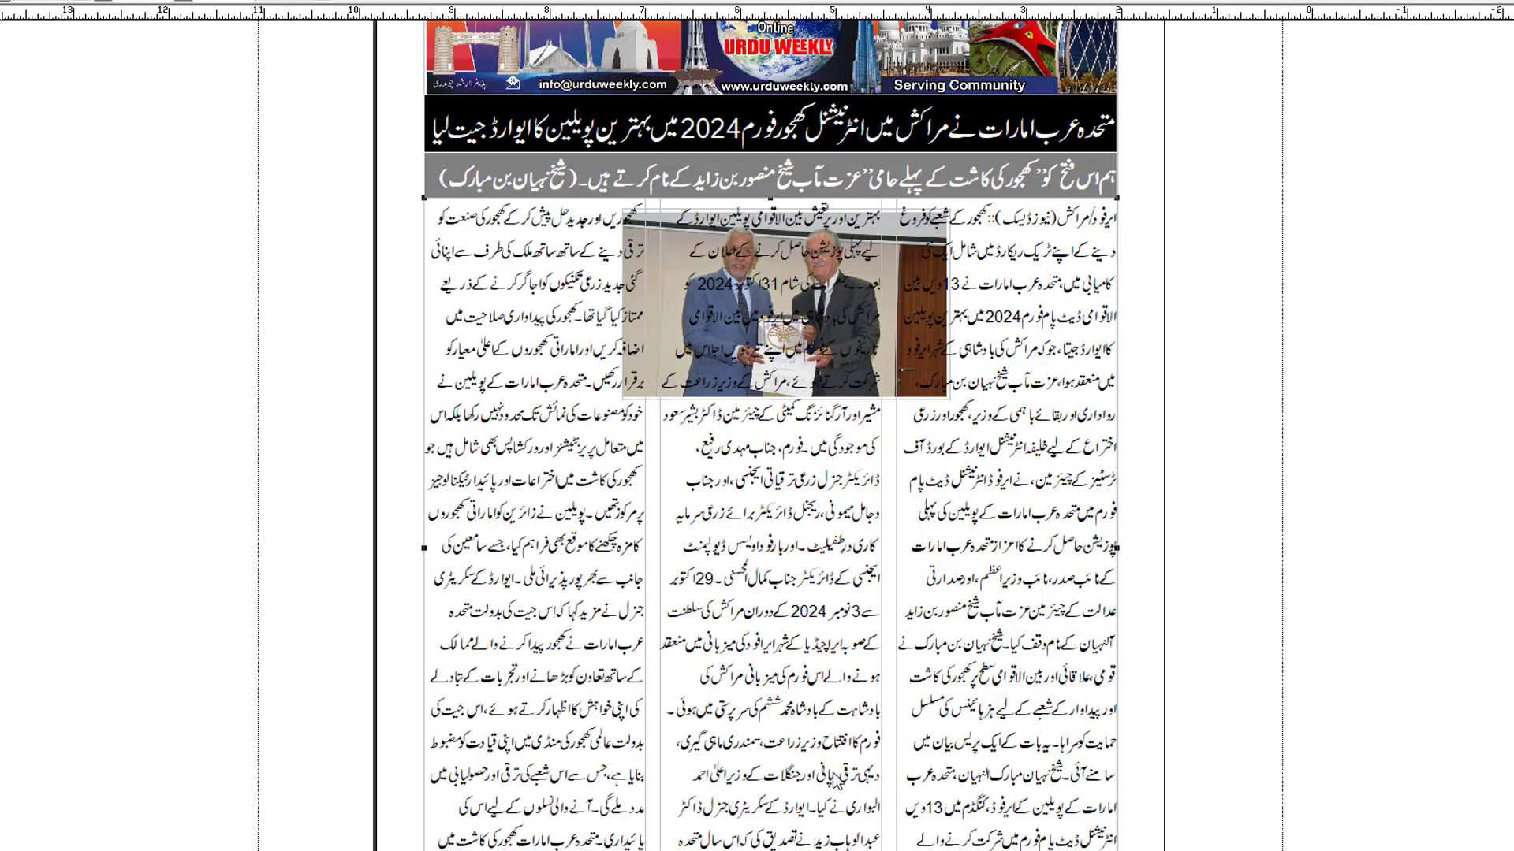
scroll(771, 434, down, 3)
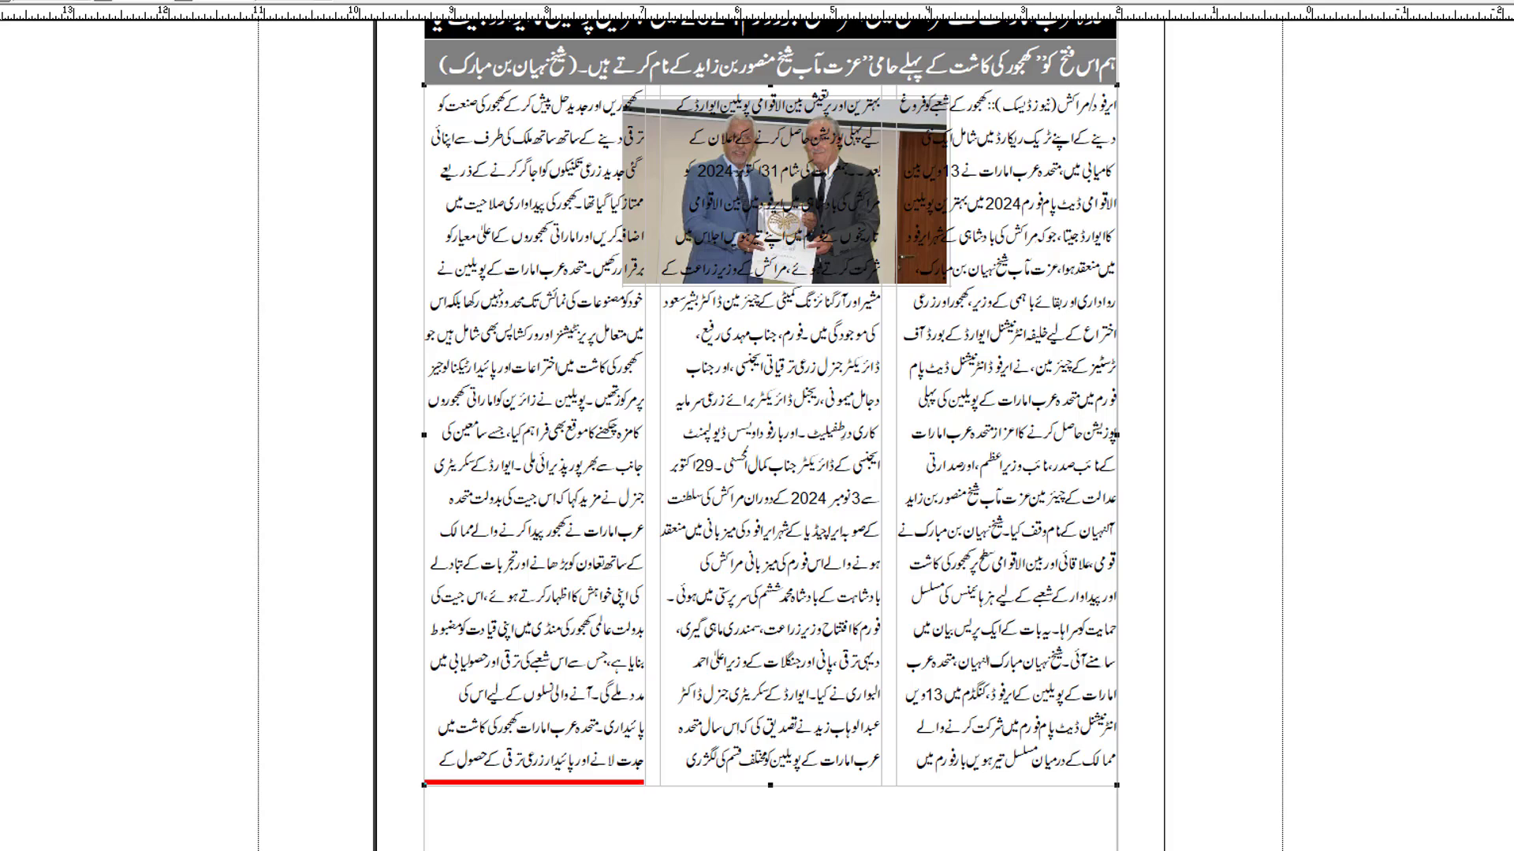
scroll(848, 697, down, 3)
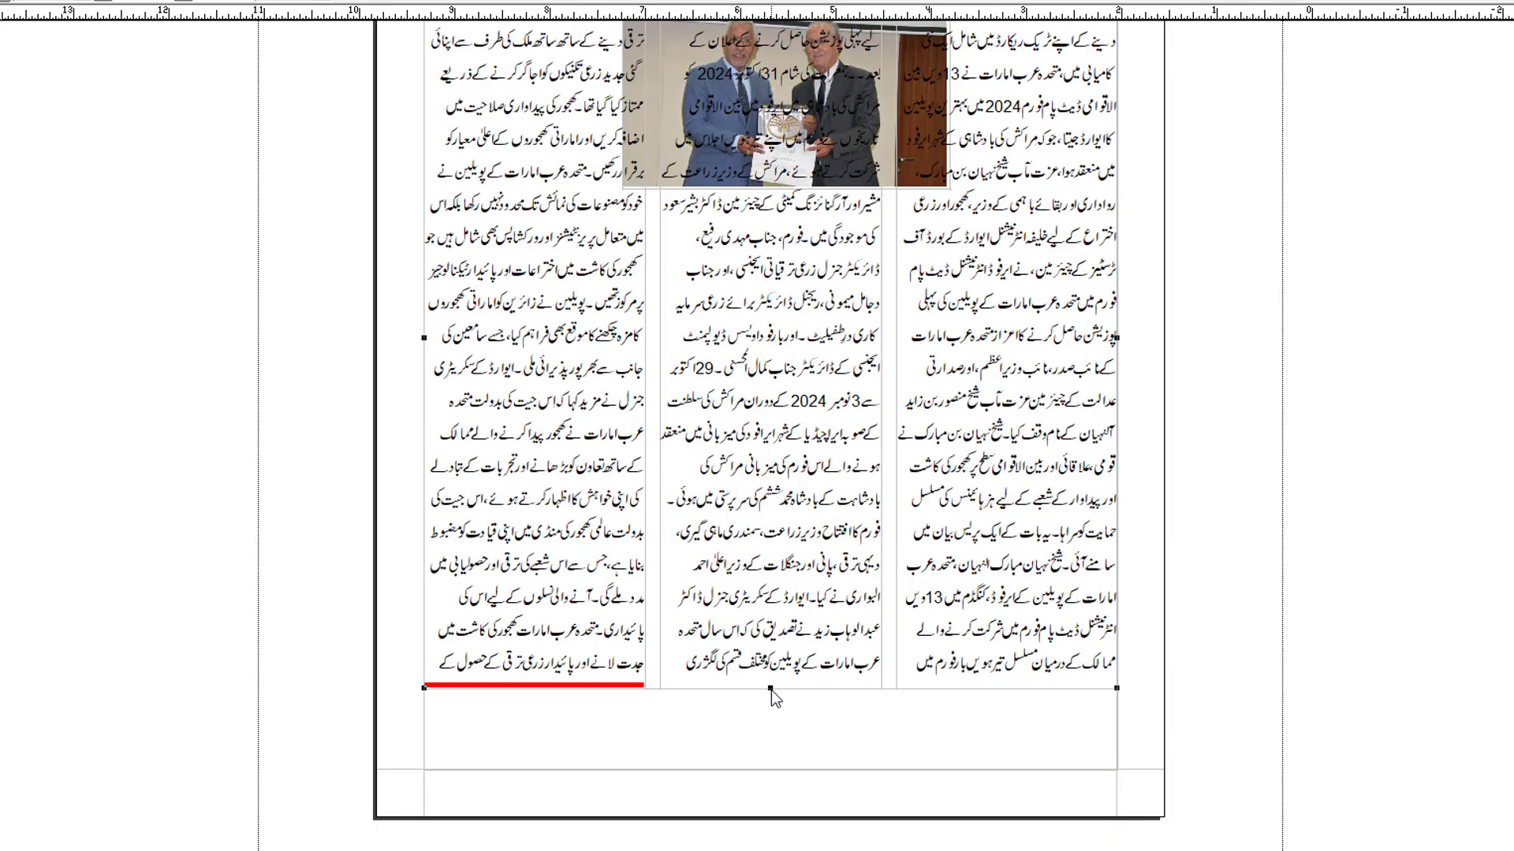
drag(771, 689, 770, 742)
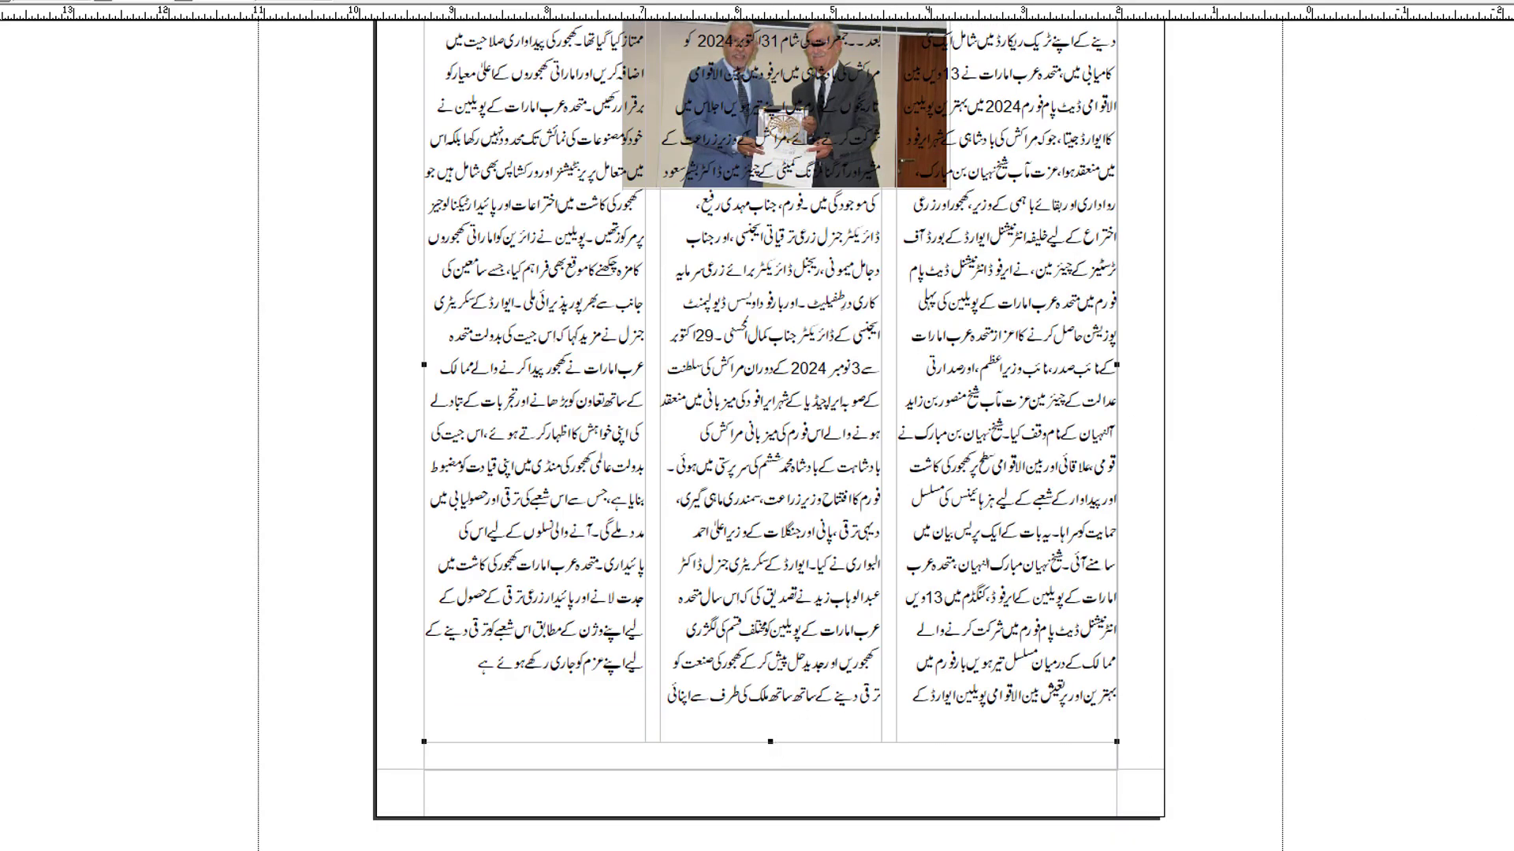
scroll(769, 315, up, 3)
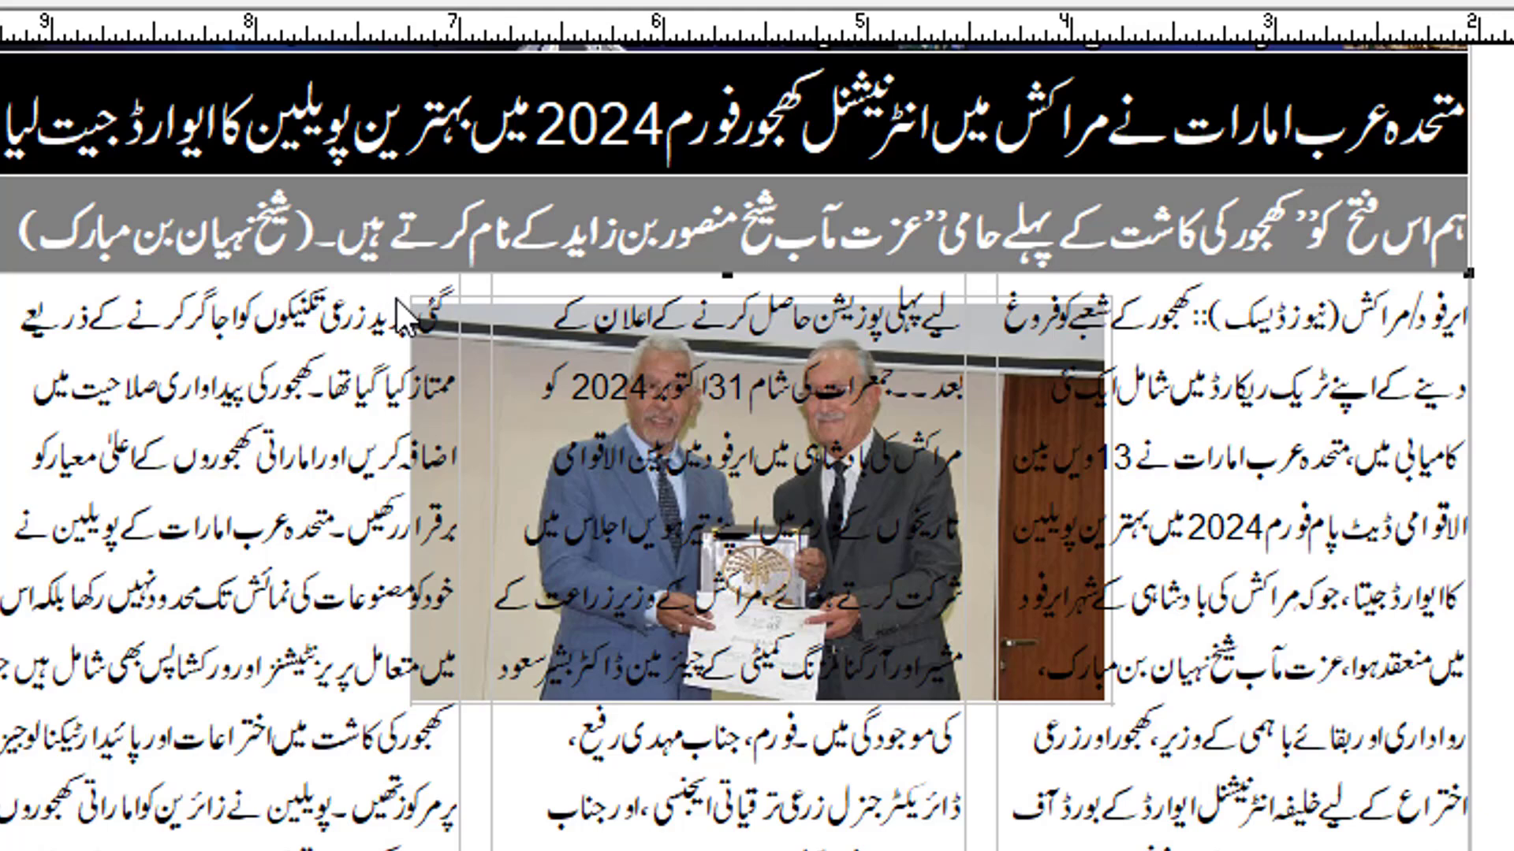
Step: Draw a closed rectangular polygon frame about 3.63 by 2.15 inches around the photo, leaving a small margin
mouse_move(395, 291)
mouse_down()
mouse_move(676, 729)
mouse_move(1135, 731)
mouse_move(1135, 759)
mouse_up()
drag(565, 305, 957, 579)
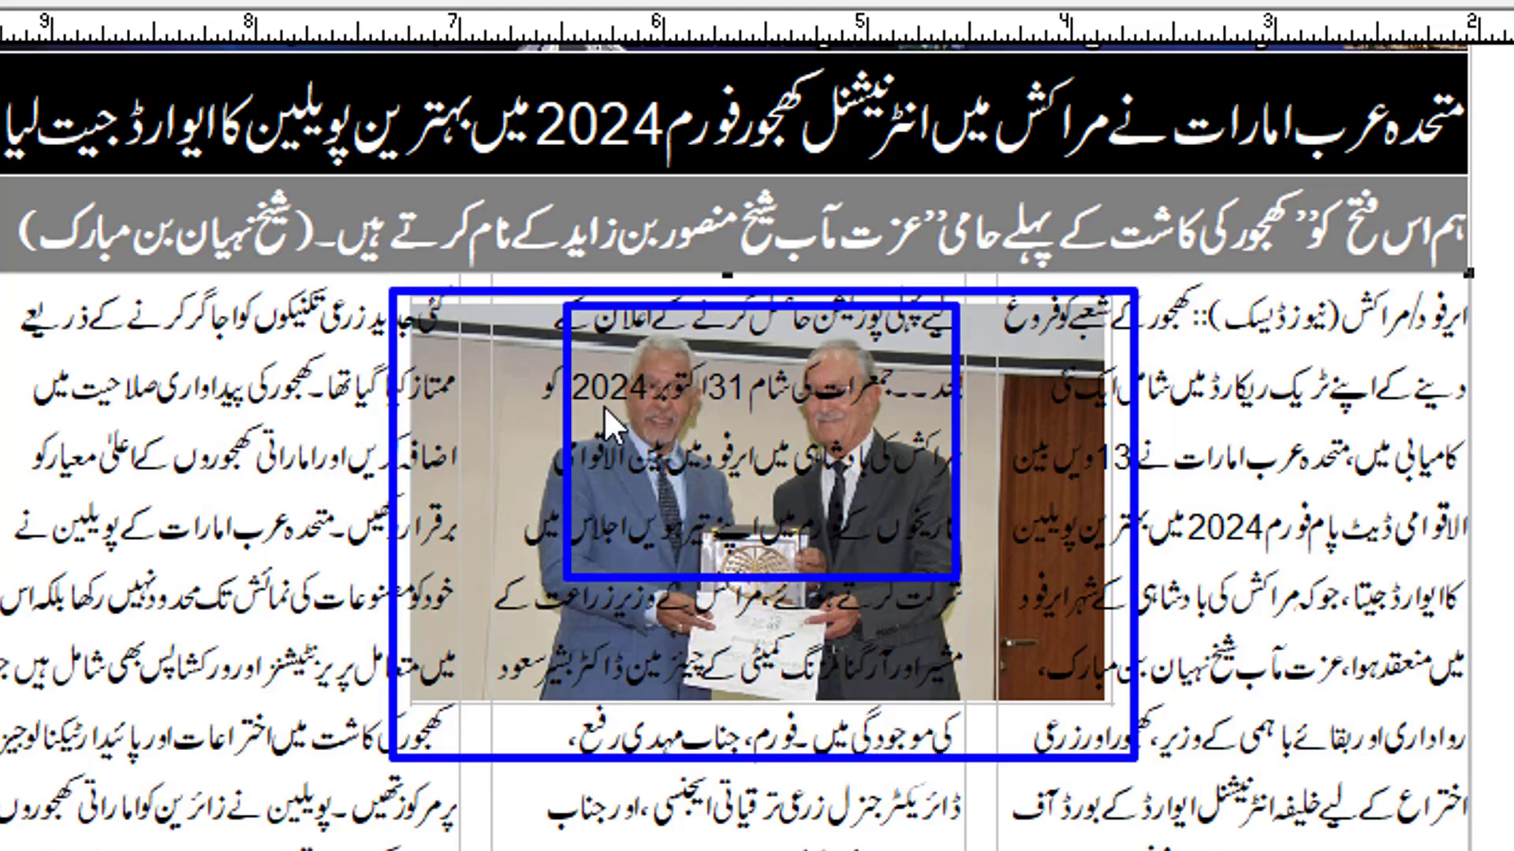
drag(633, 388, 1035, 631)
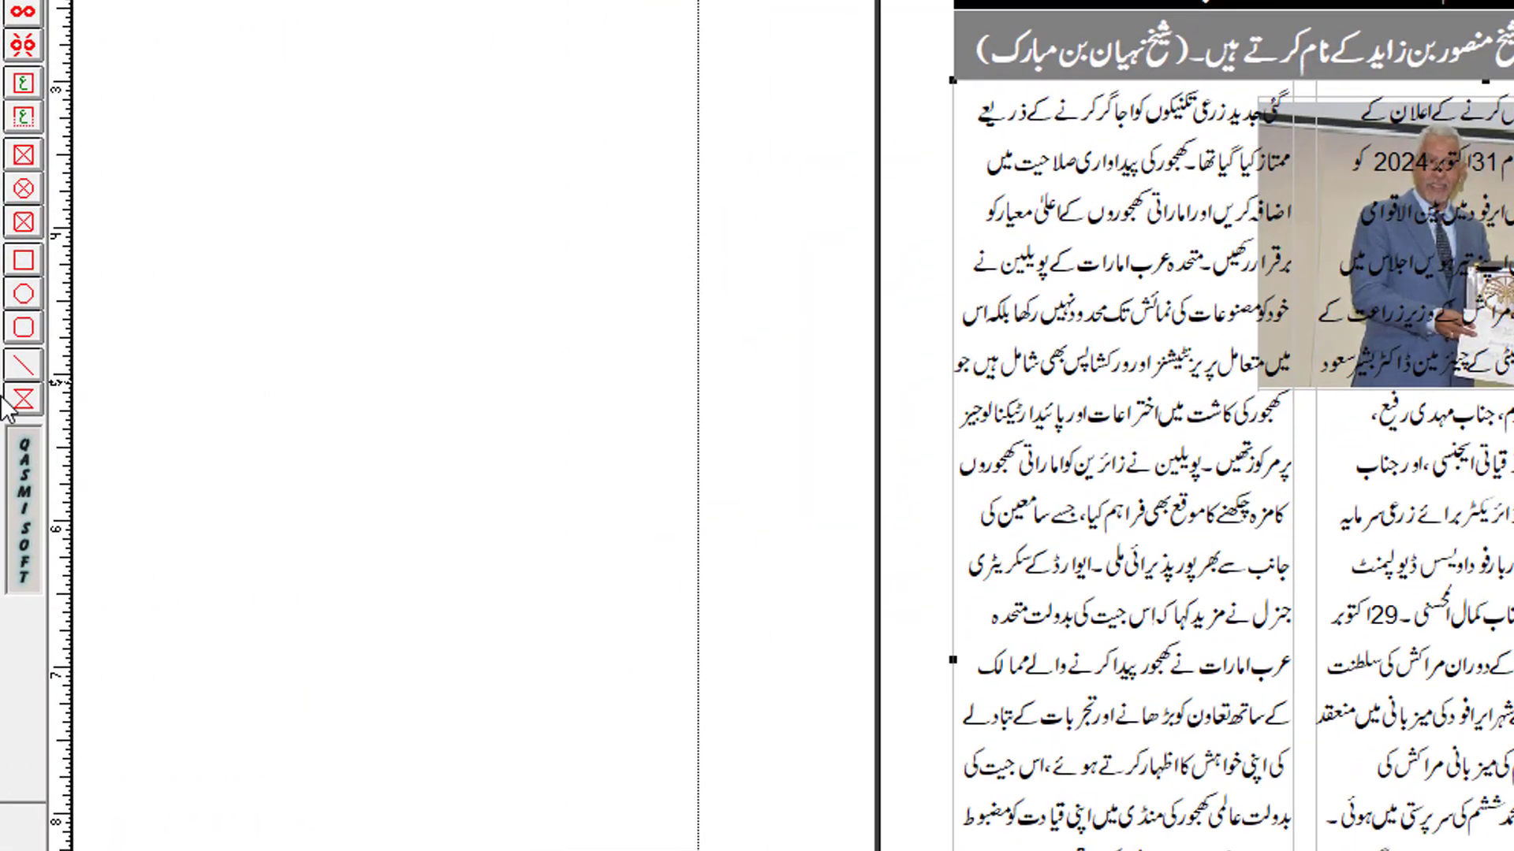
drag(3, 376, 60, 427)
click(23, 402)
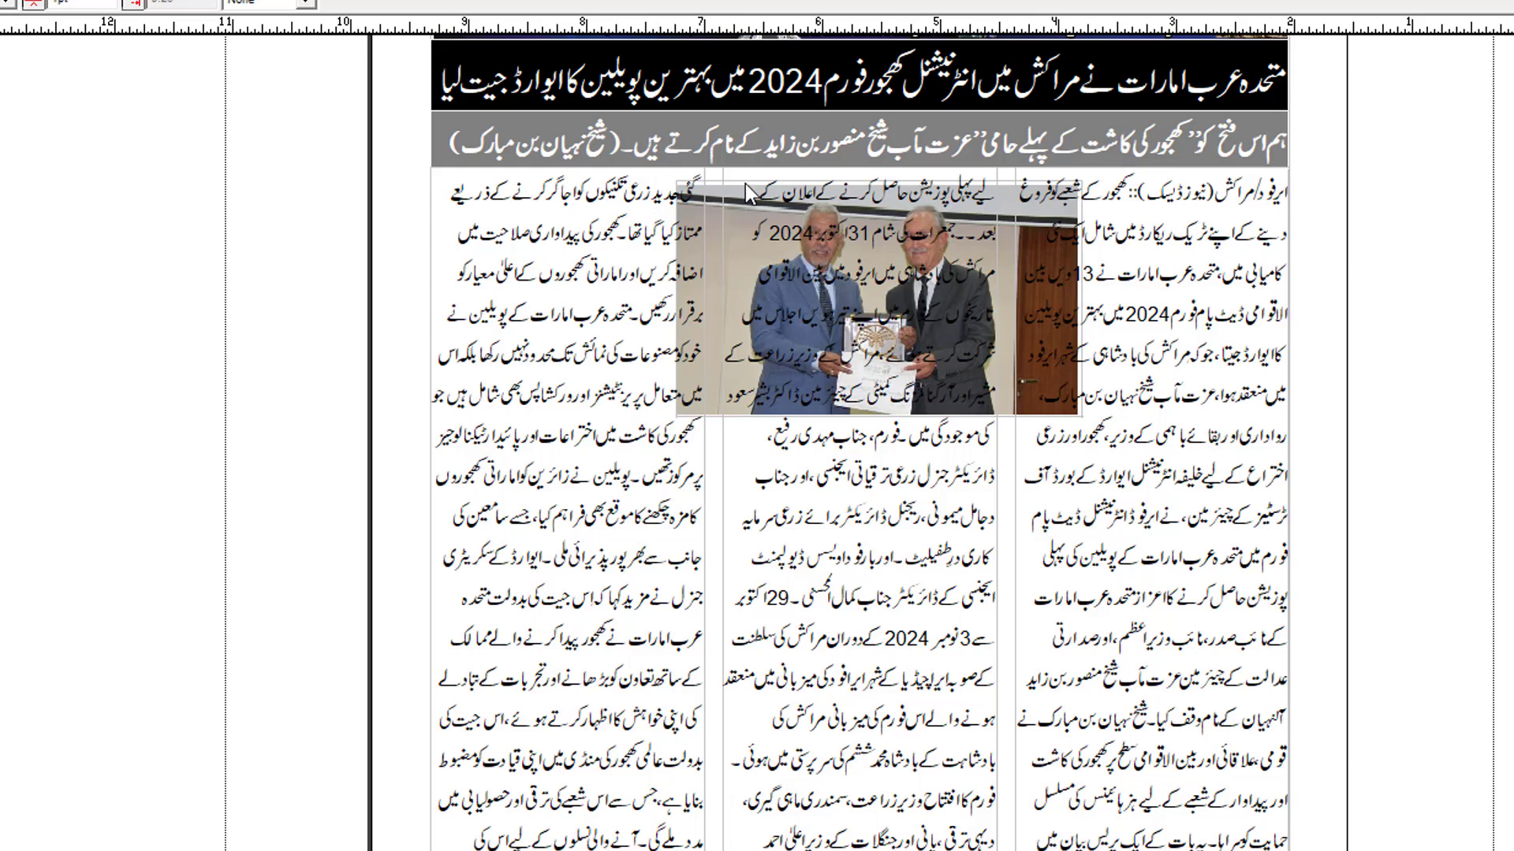
drag(655, 173, 1086, 436)
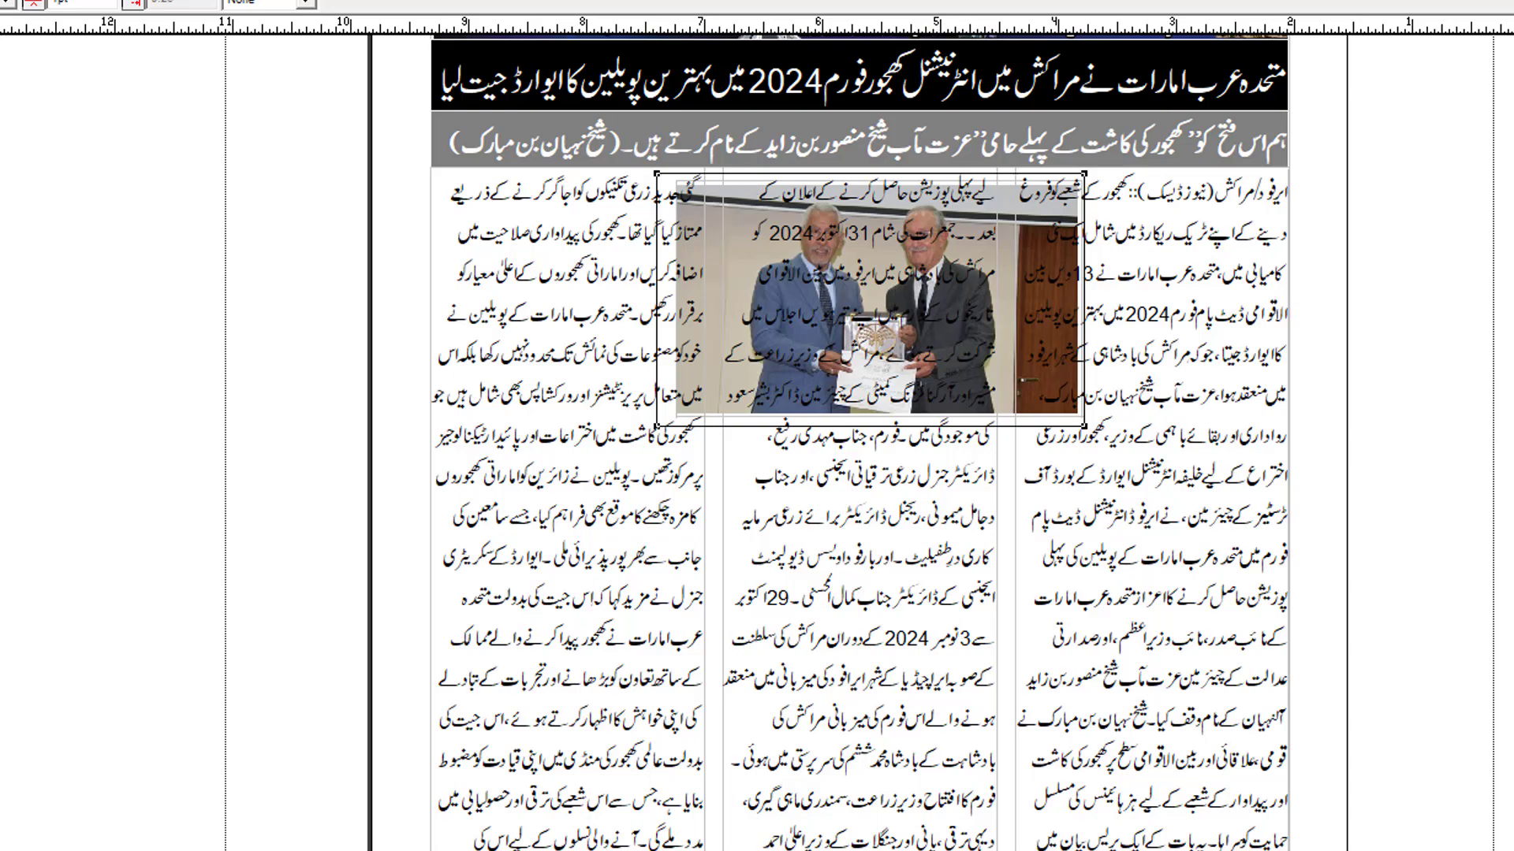
Step: Enable Run Around on the polygon frame so the article text wraps around the photo
double_click(864, 295)
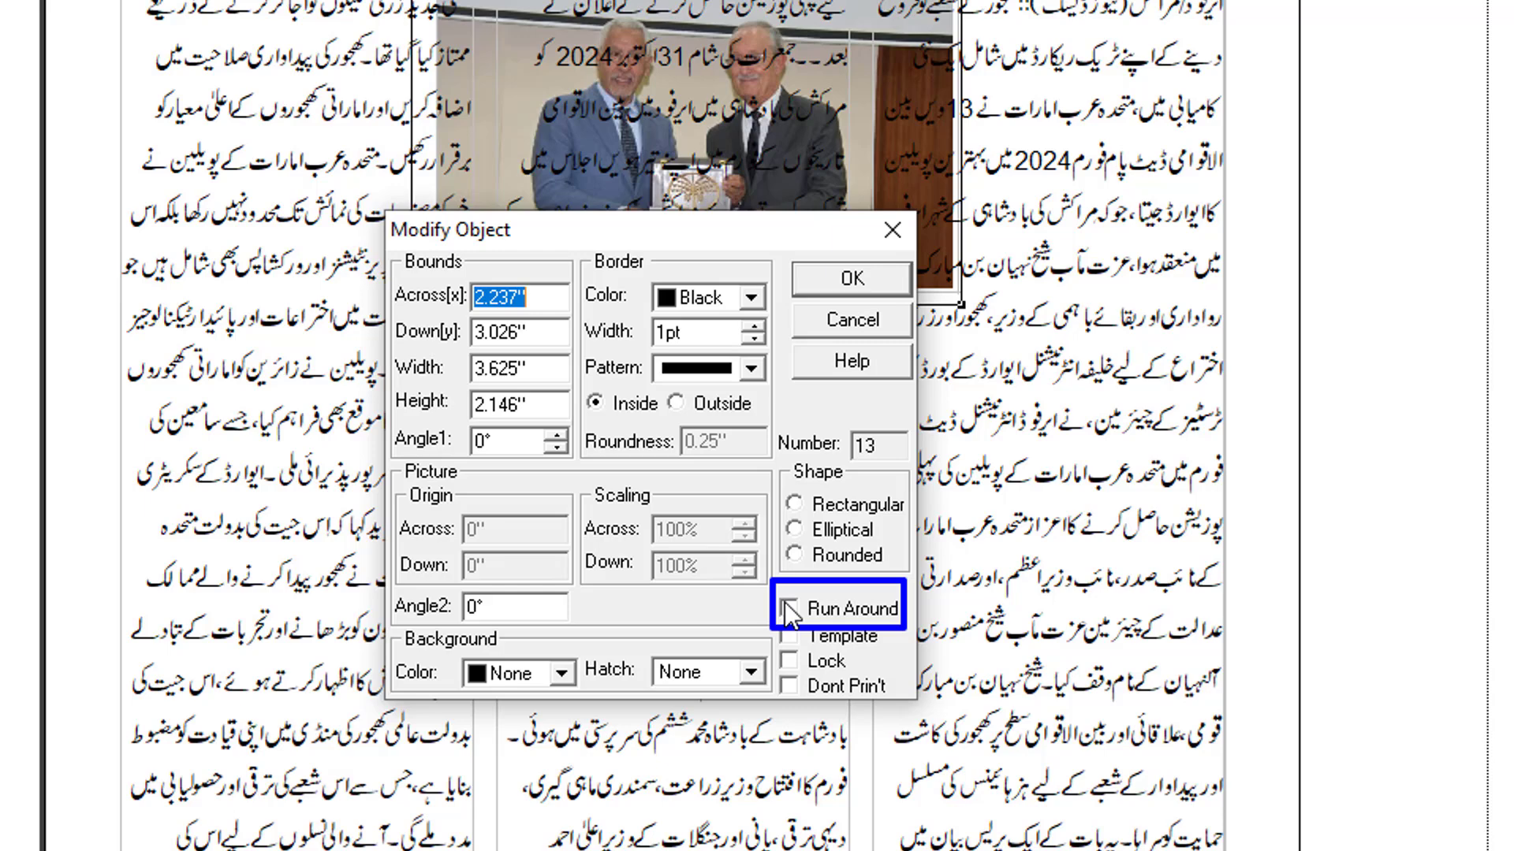
click(788, 609)
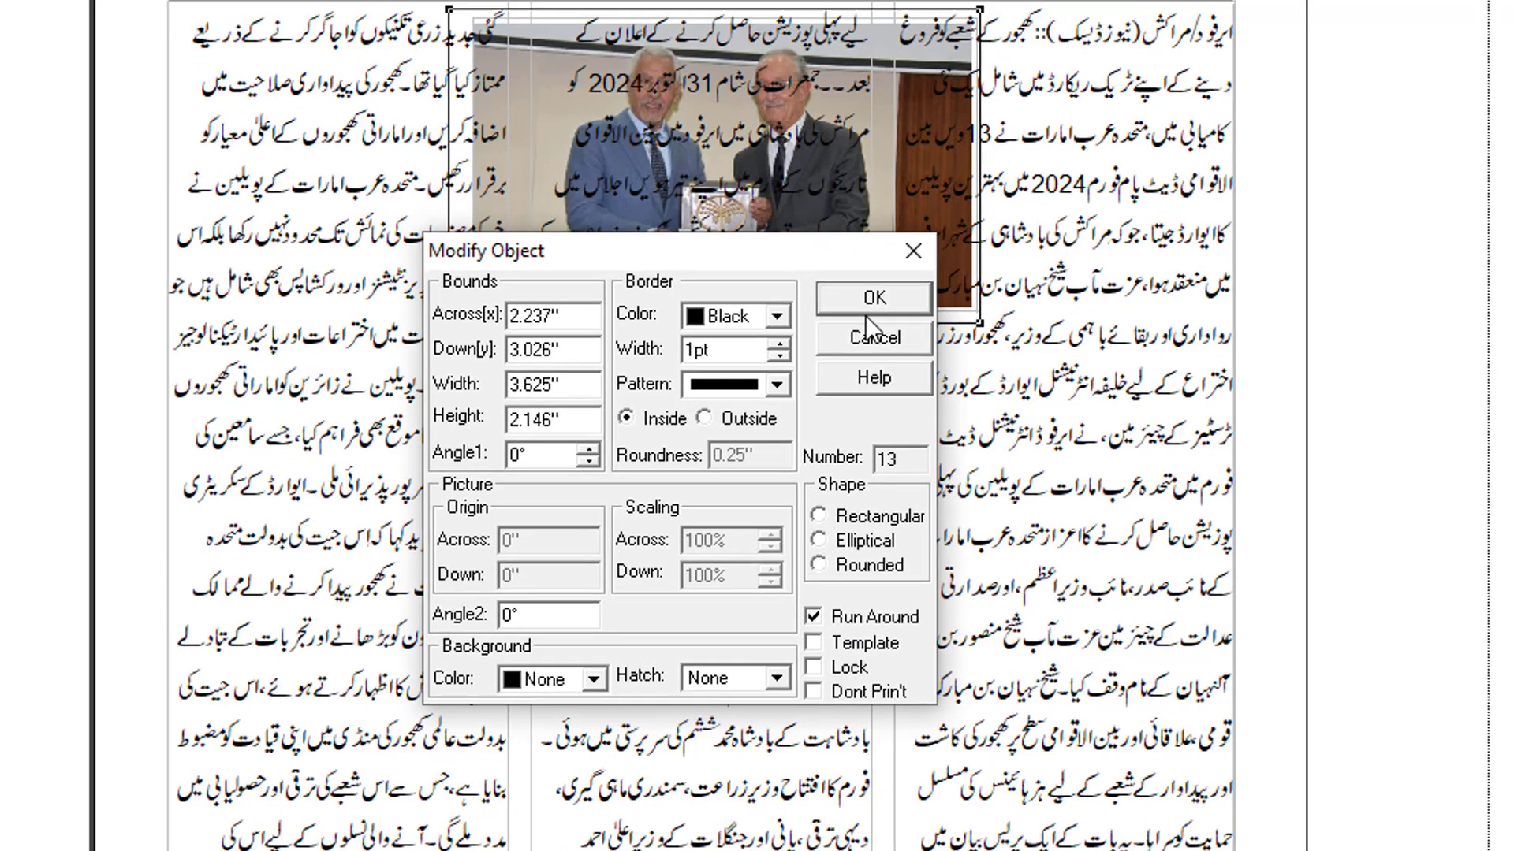
click(872, 302)
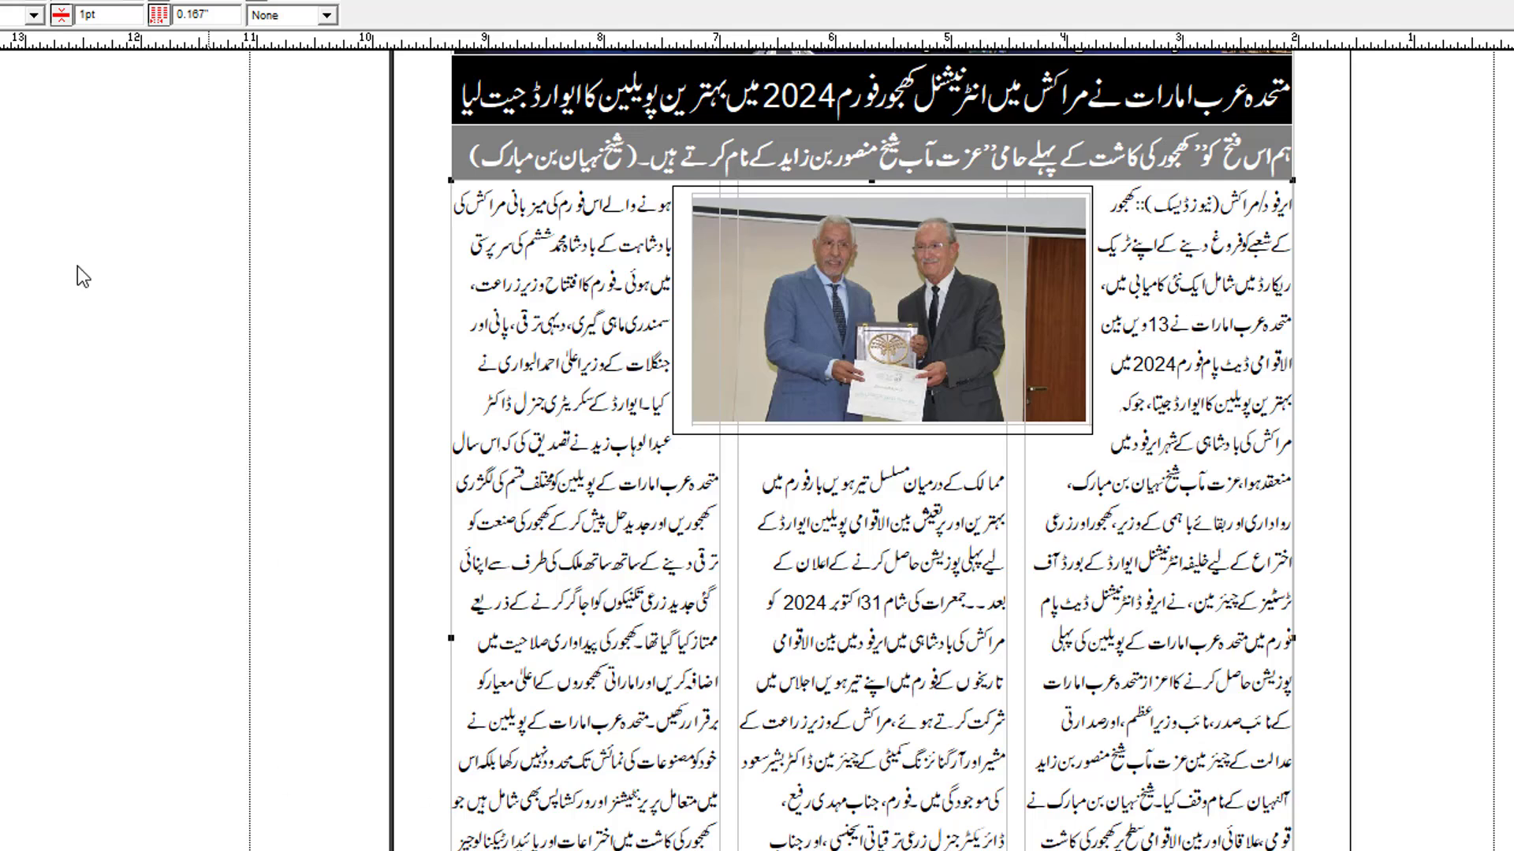
Step: Select all the article body text and reduce its font size until it fits inside the text box
click(656, 678)
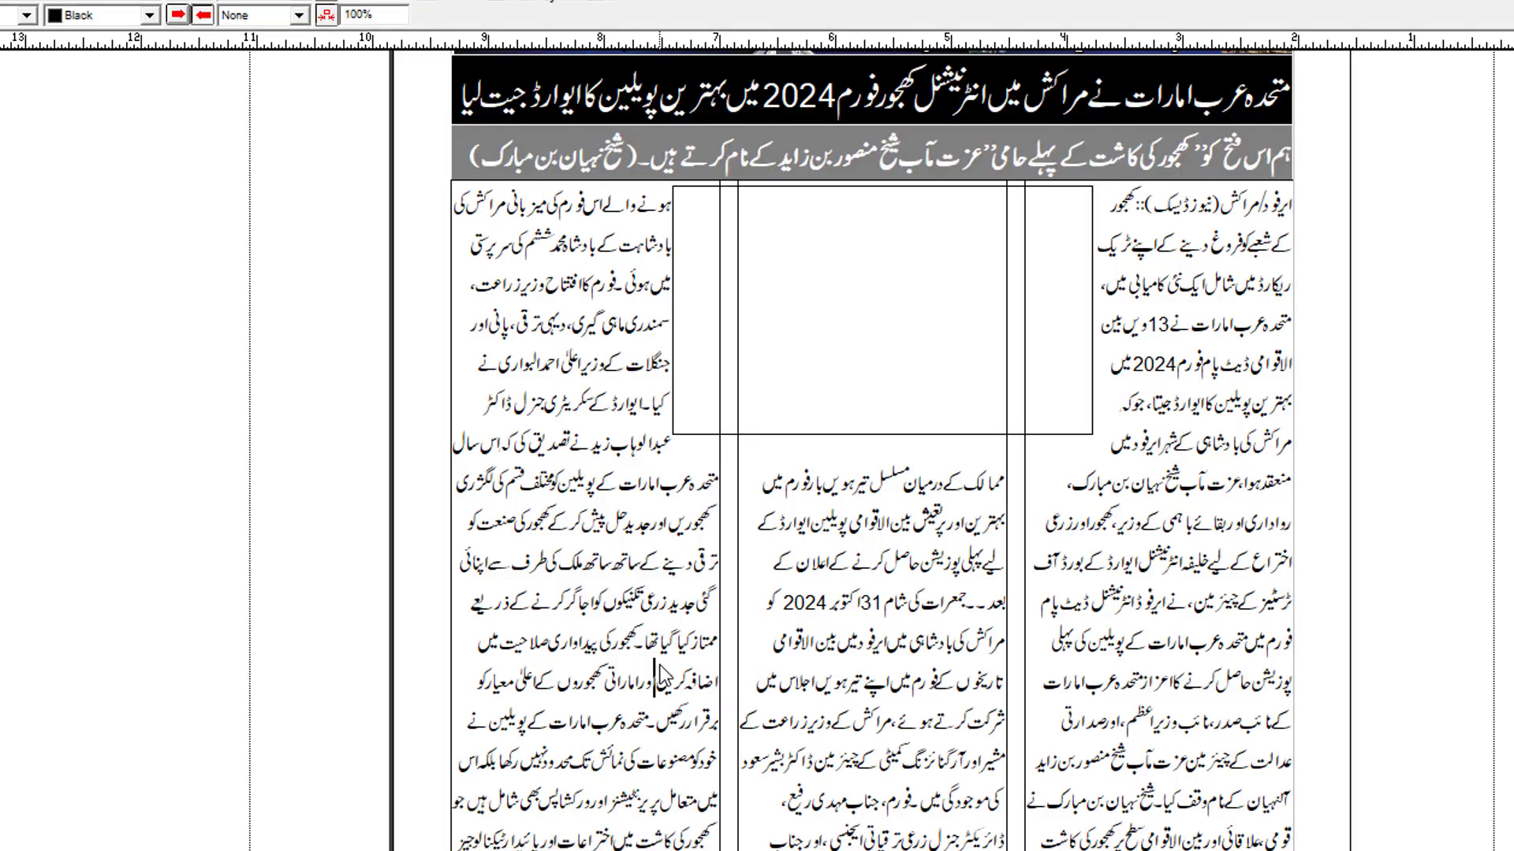
key(ctrl+a)
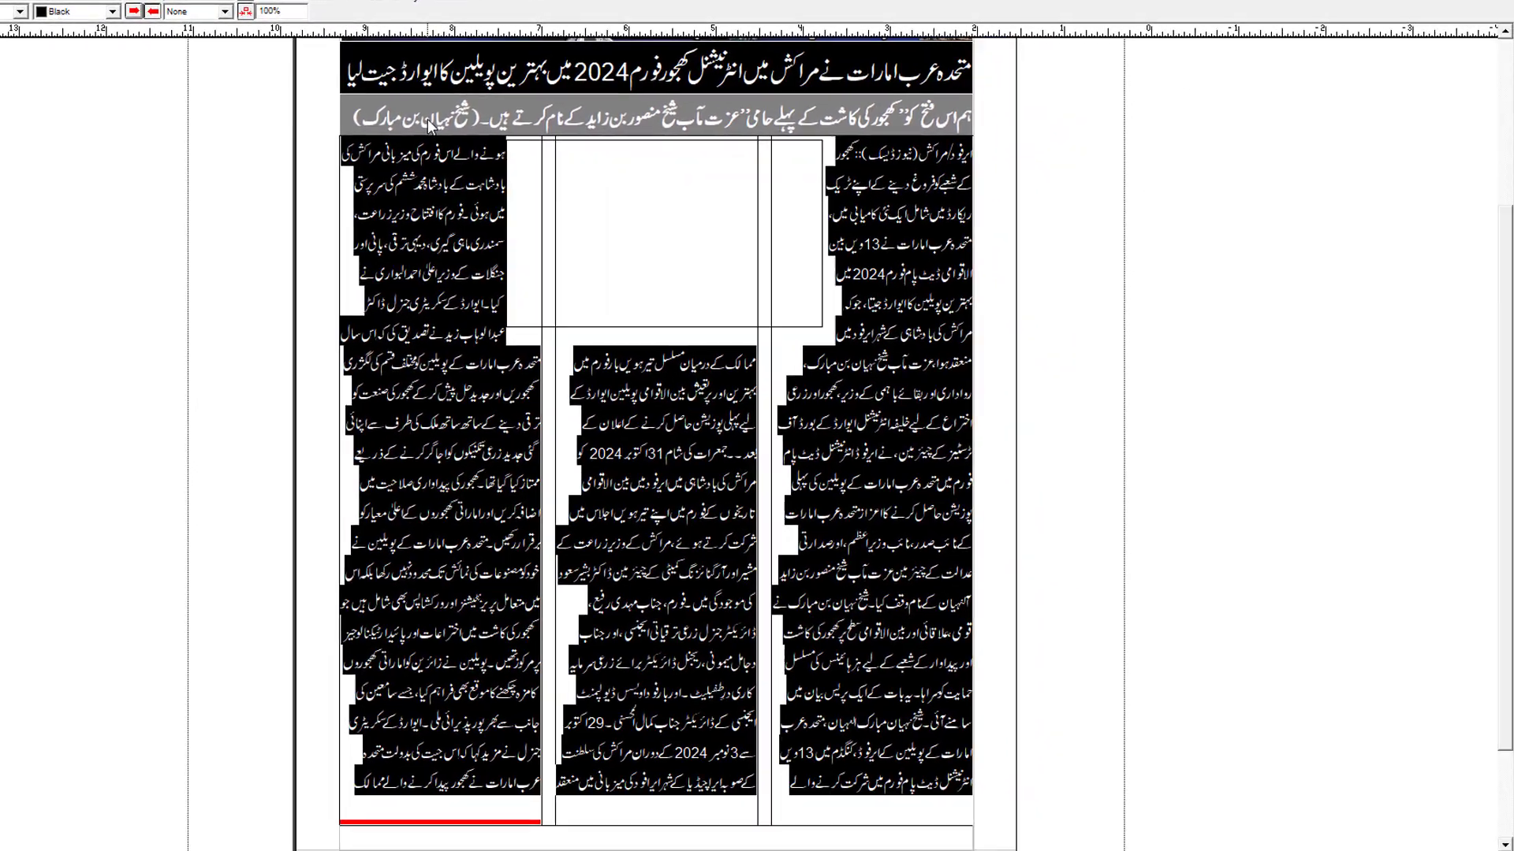
key(ctrl+shift+comma)
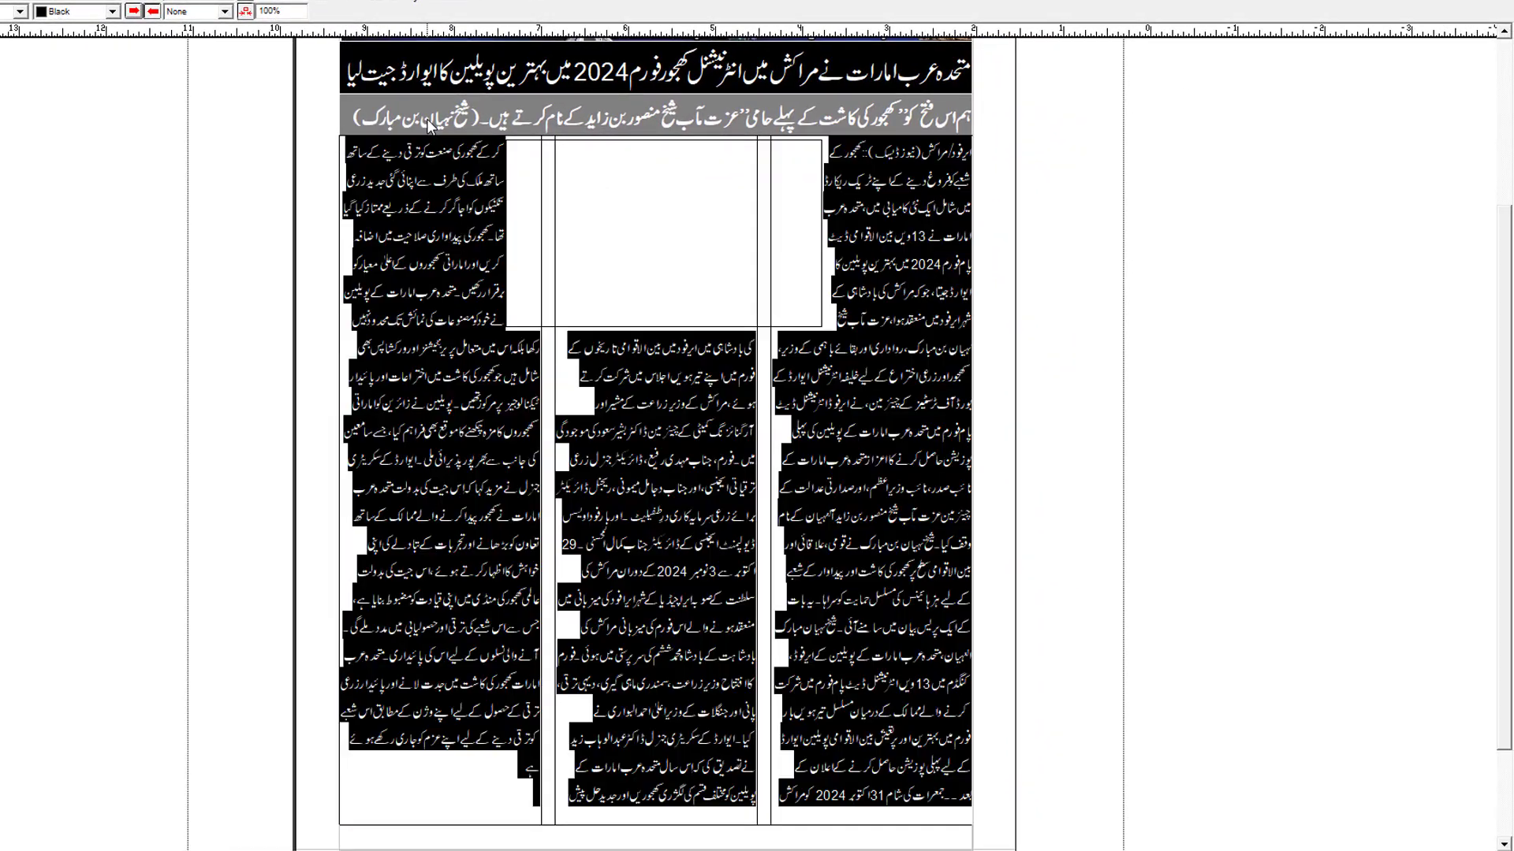
click(487, 783)
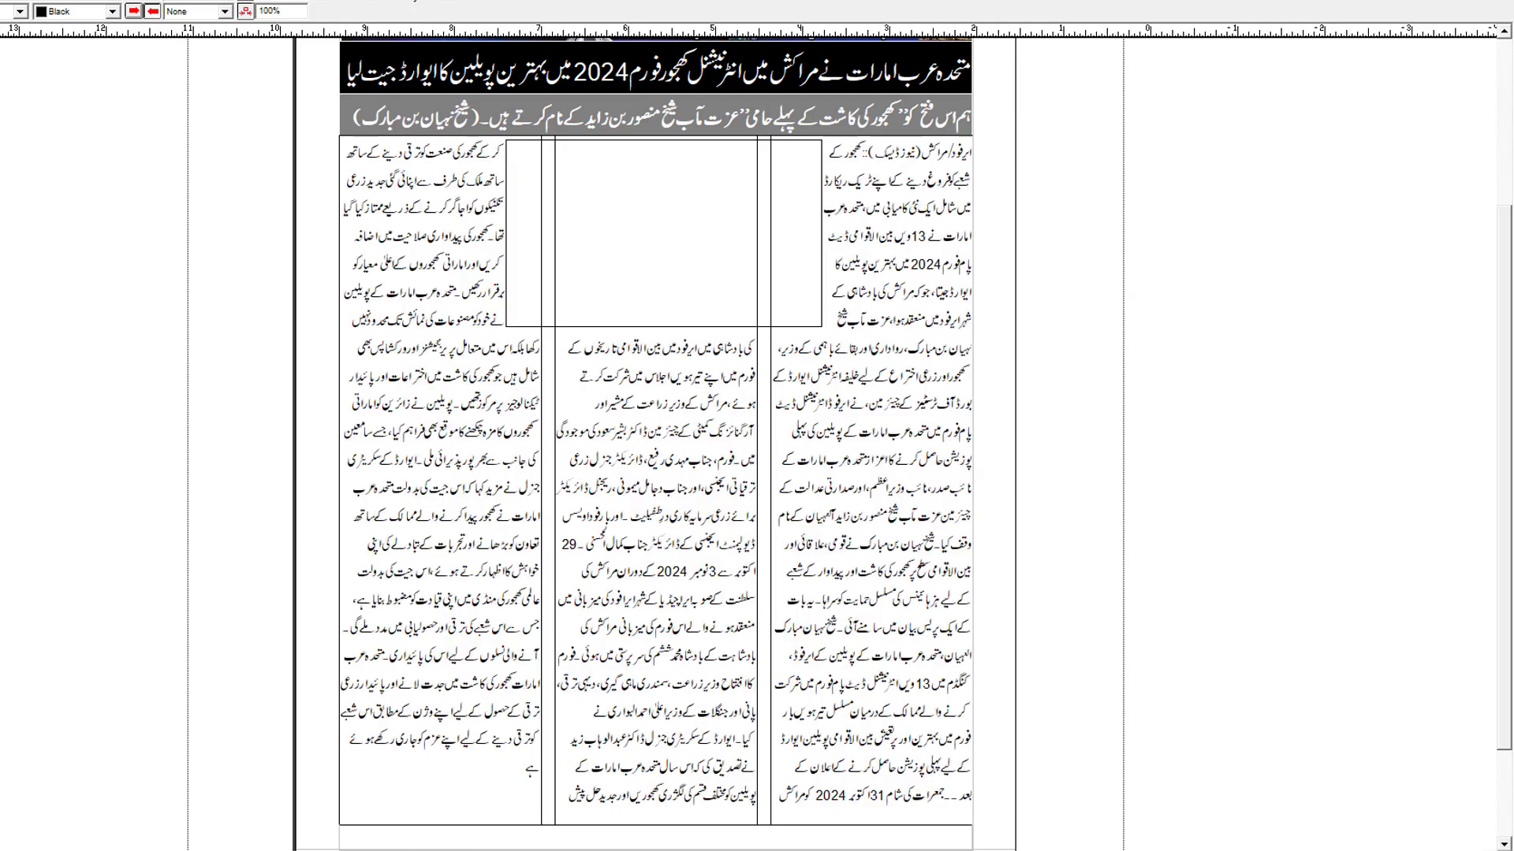
Step: Shorten the article text box from its lower edge so it ends just below the last line of text
click(665, 724)
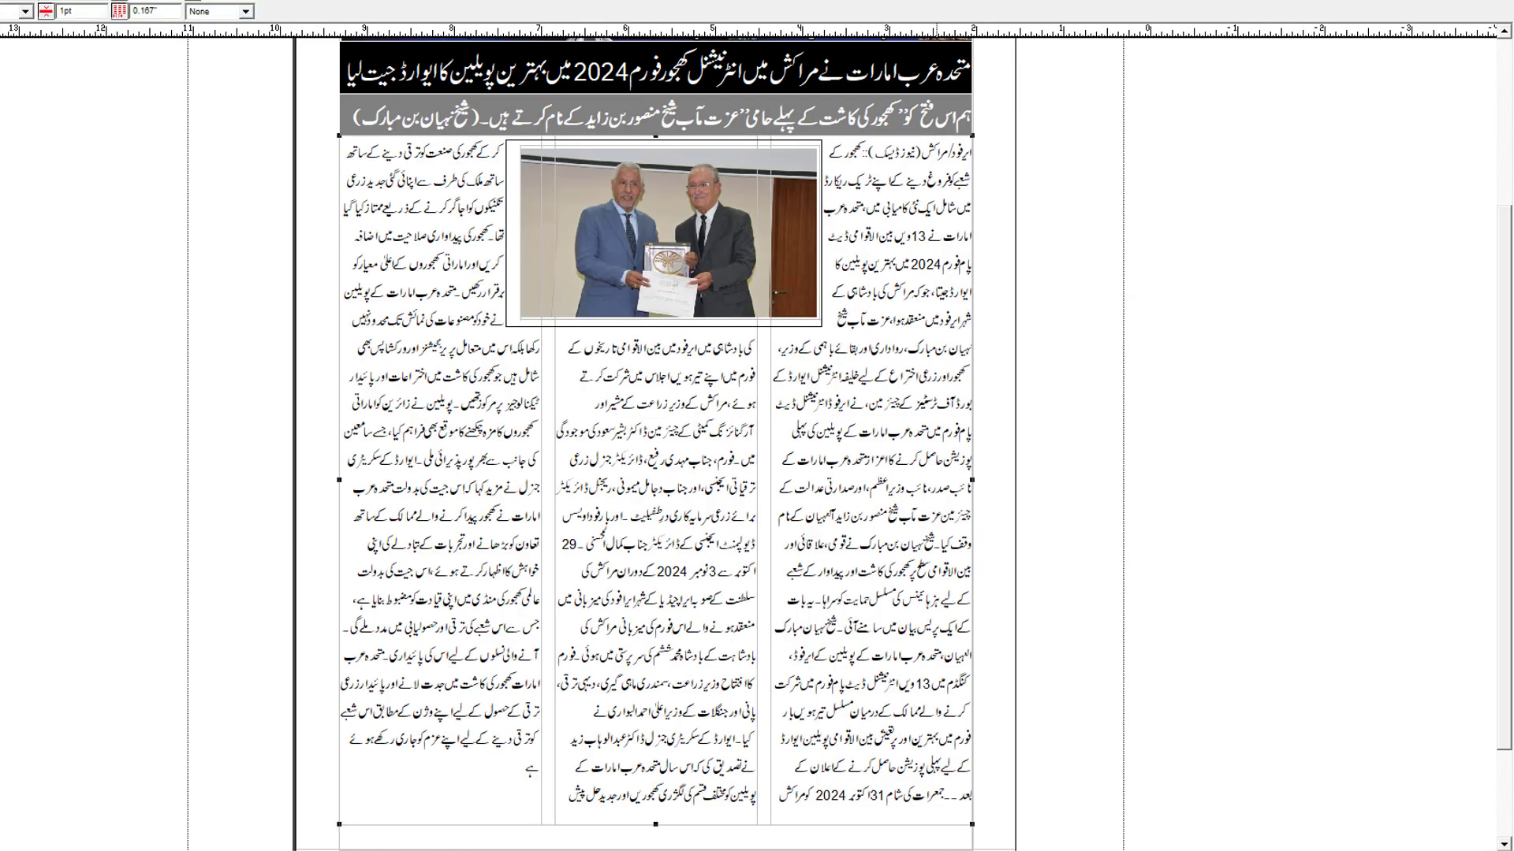
drag(655, 826, 659, 661)
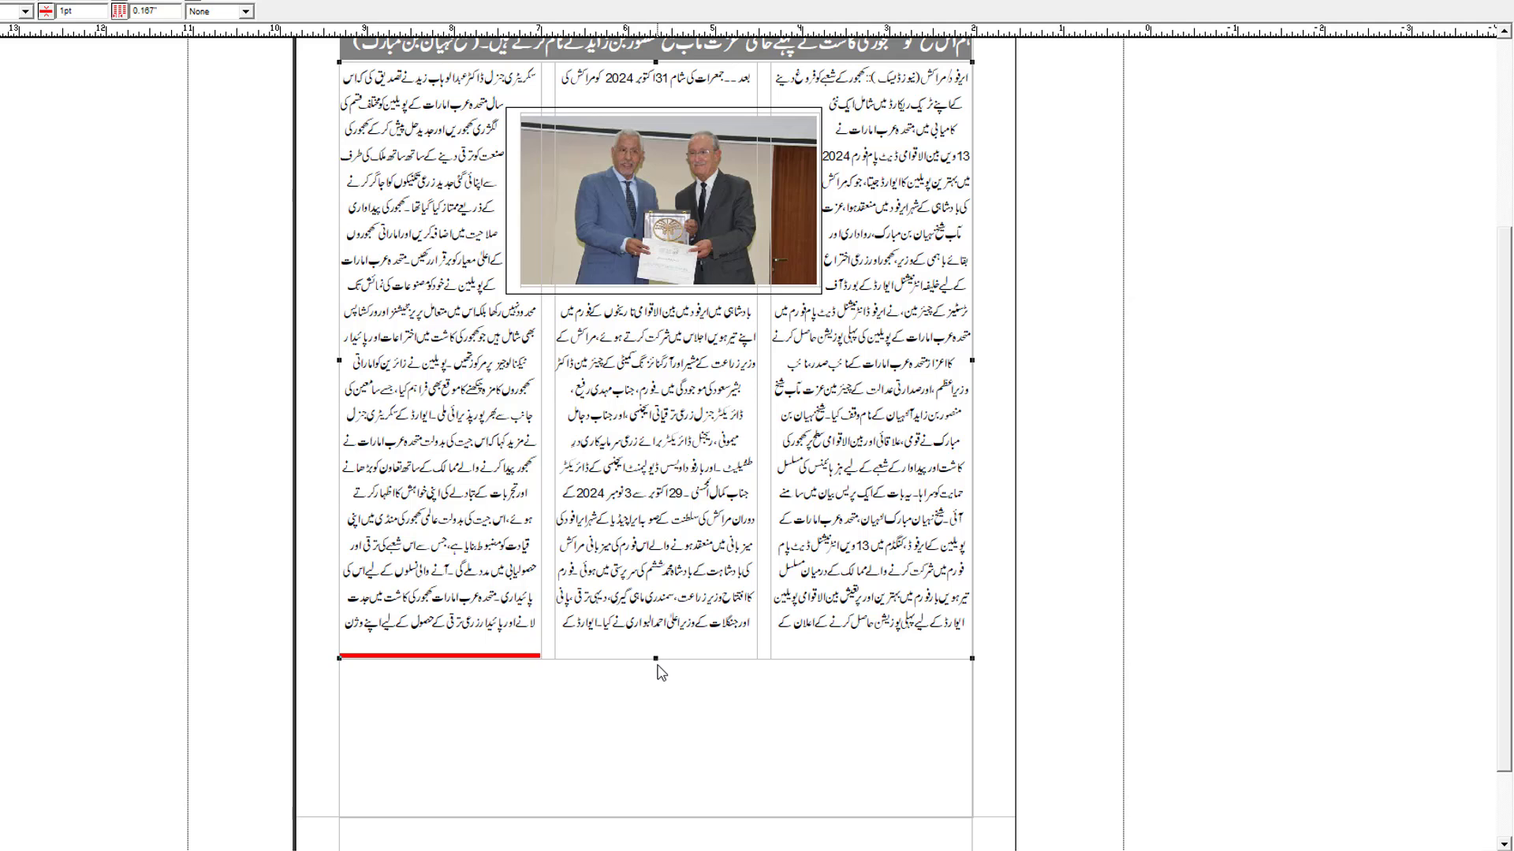
drag(659, 668, 655, 675)
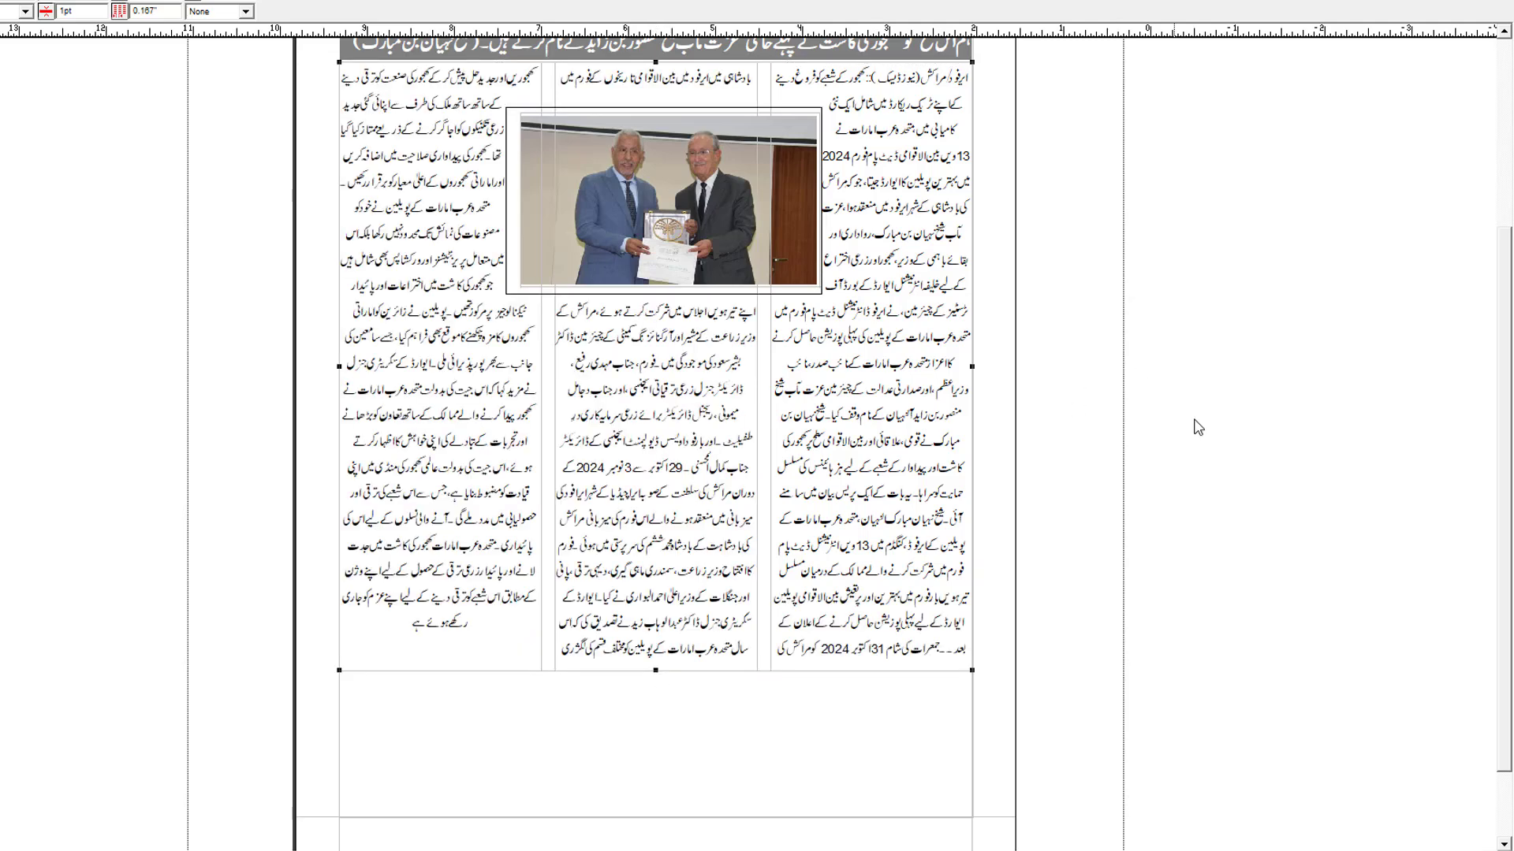
Step: Draw a picture box about 7.27 by 1.69 inches in the empty space between the article text and the lower margin
scroll(1498, 513, up, 1)
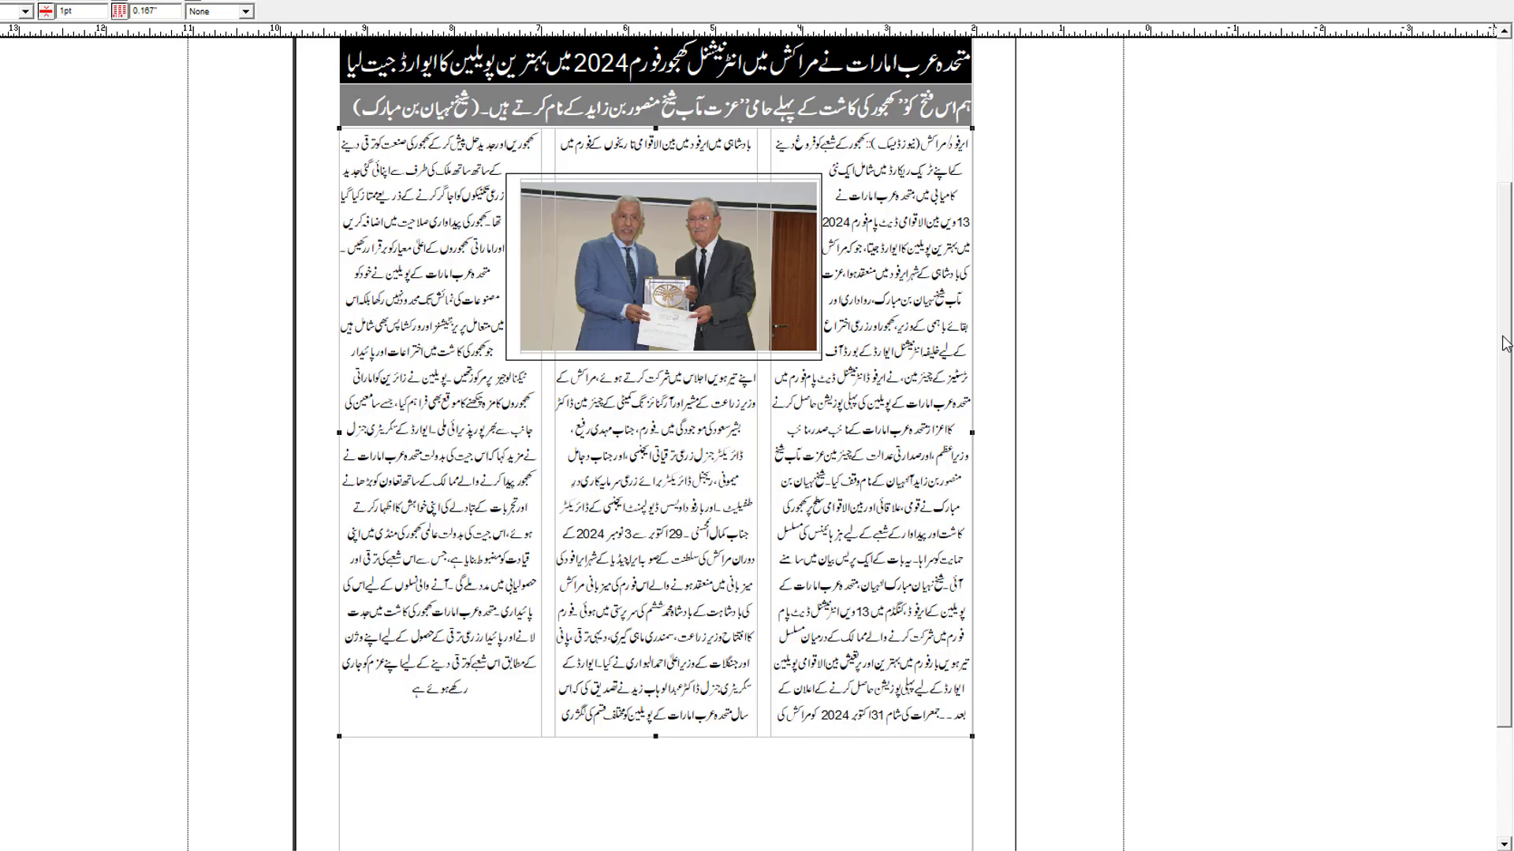
scroll(1504, 386, up, 3)
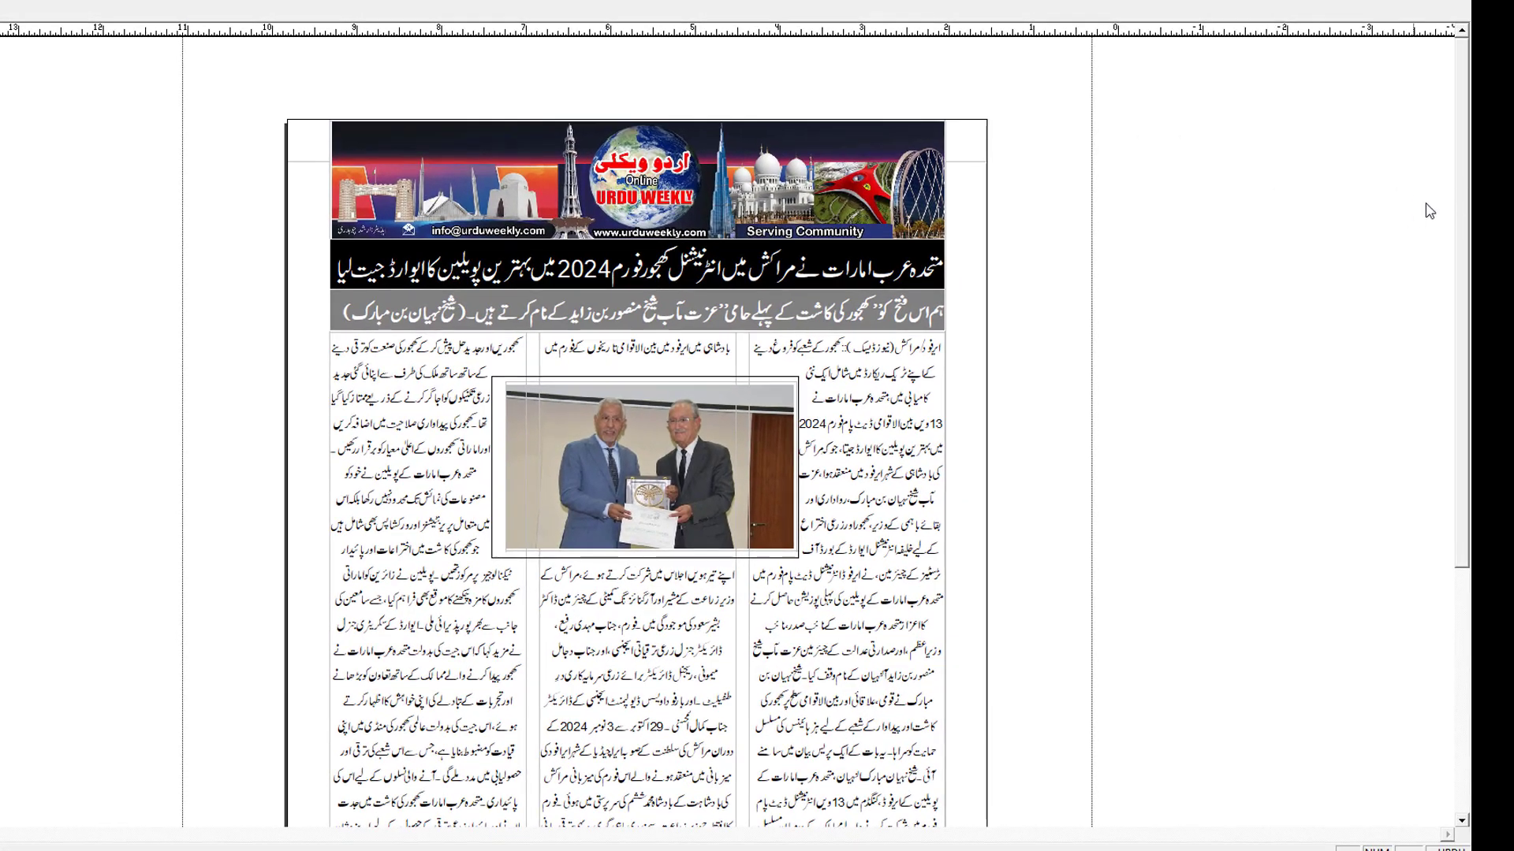
scroll(1469, 315, down, 3)
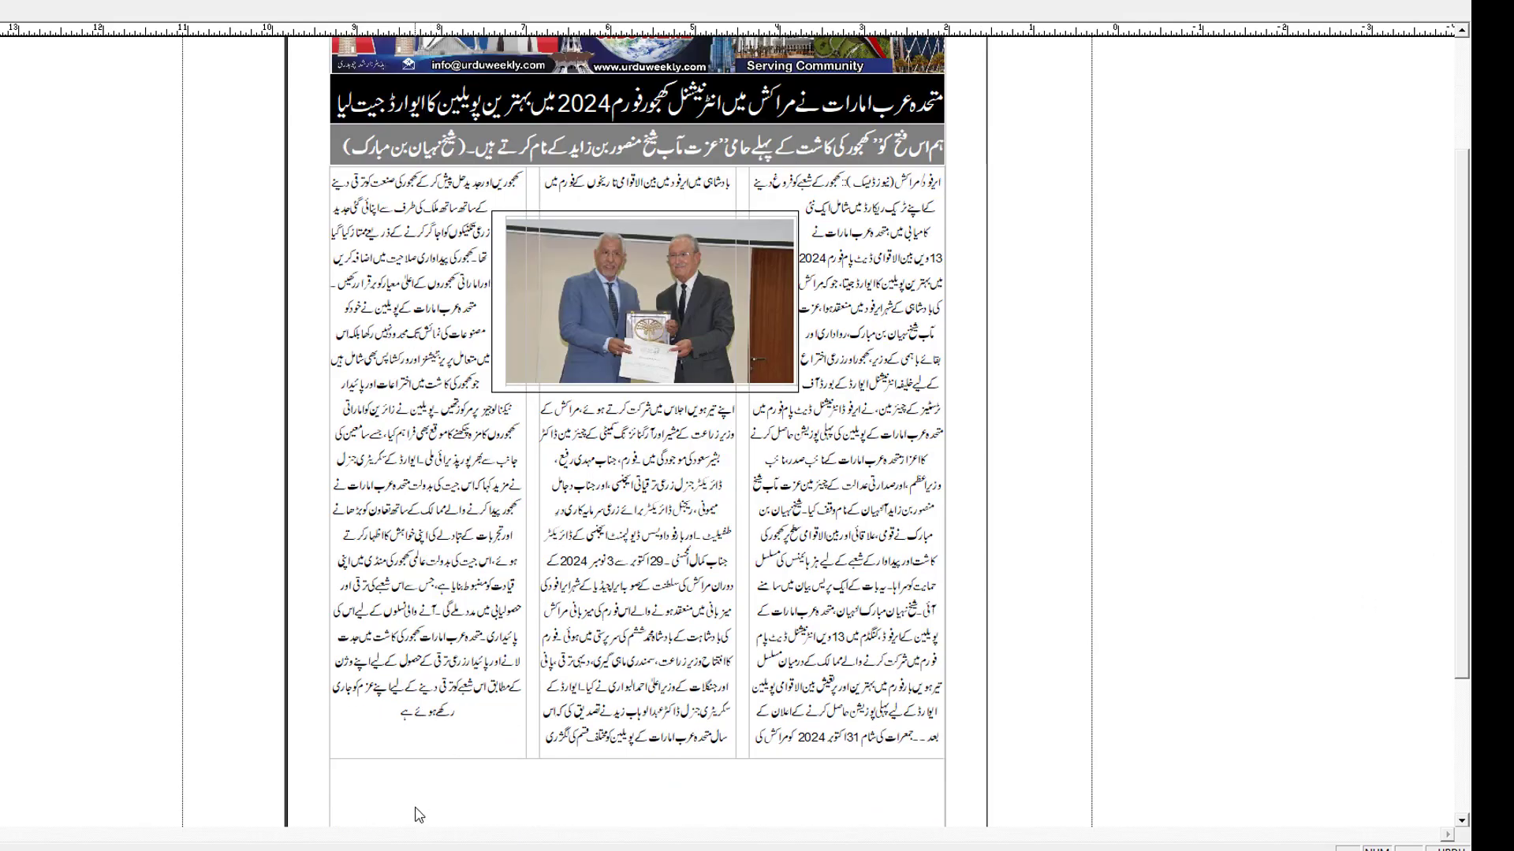
scroll(1462, 638, down, 2)
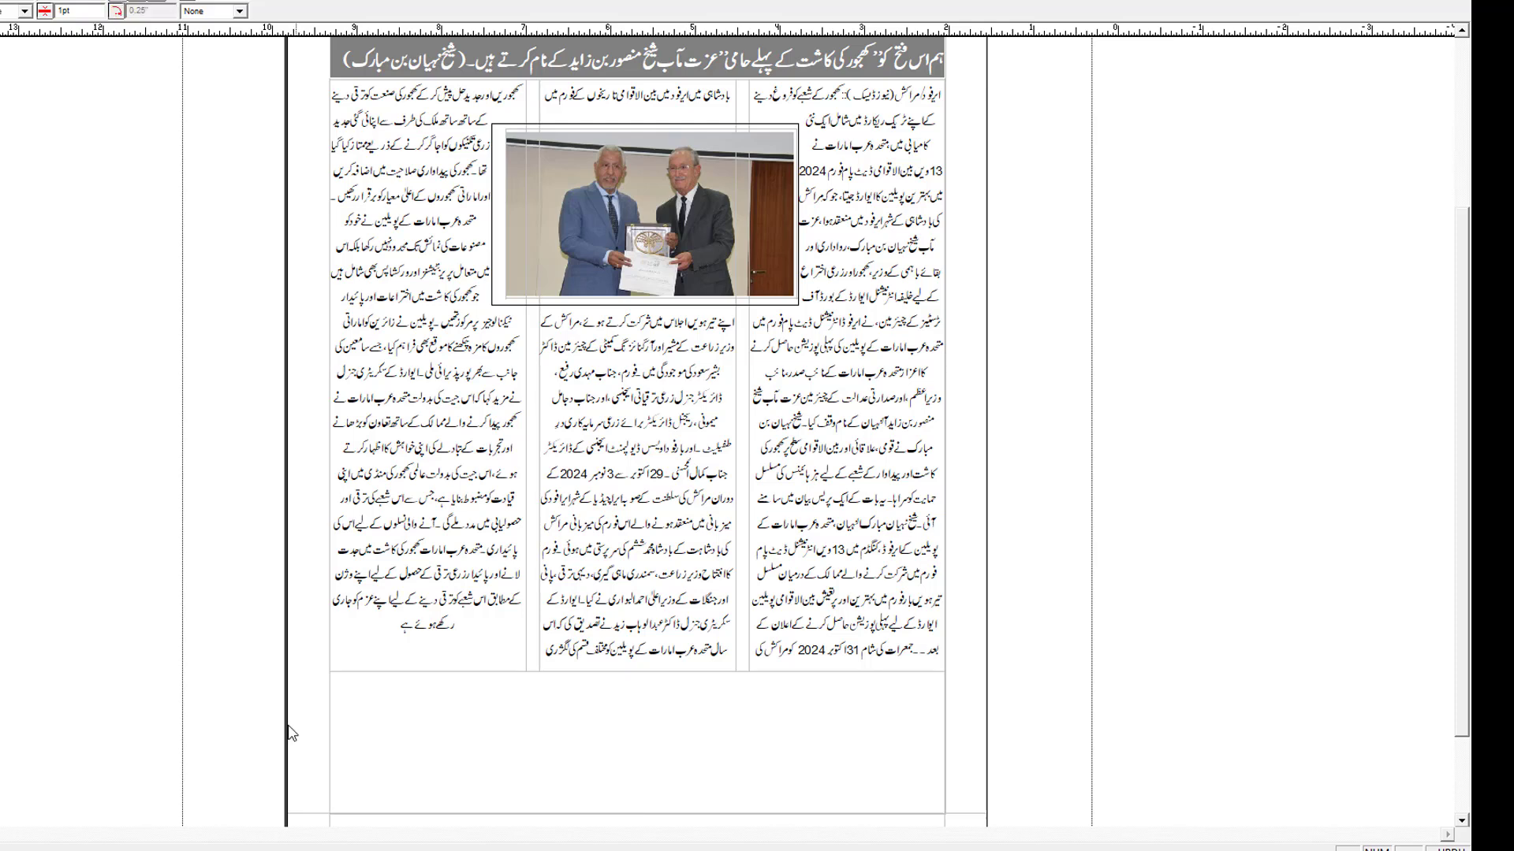
mouse_move(331, 673)
mouse_down()
mouse_move(366, 778)
mouse_move(947, 817)
mouse_up()
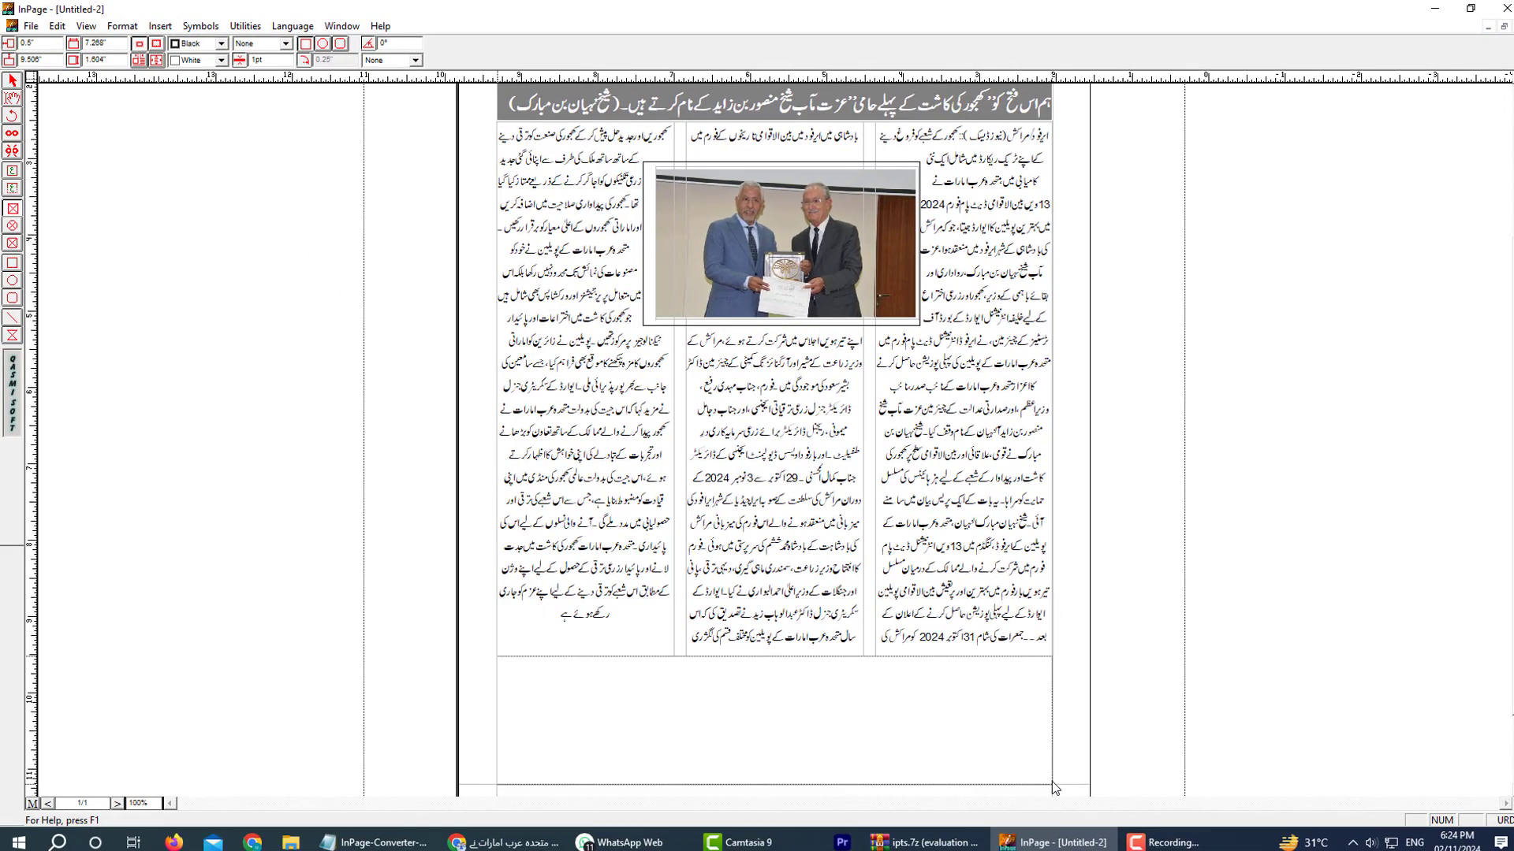
drag(1055, 788, 1055, 788)
Step: Import the picture Untitled-1-1.jpg from the Desktop into the new picture box below the article
double_click(841, 771)
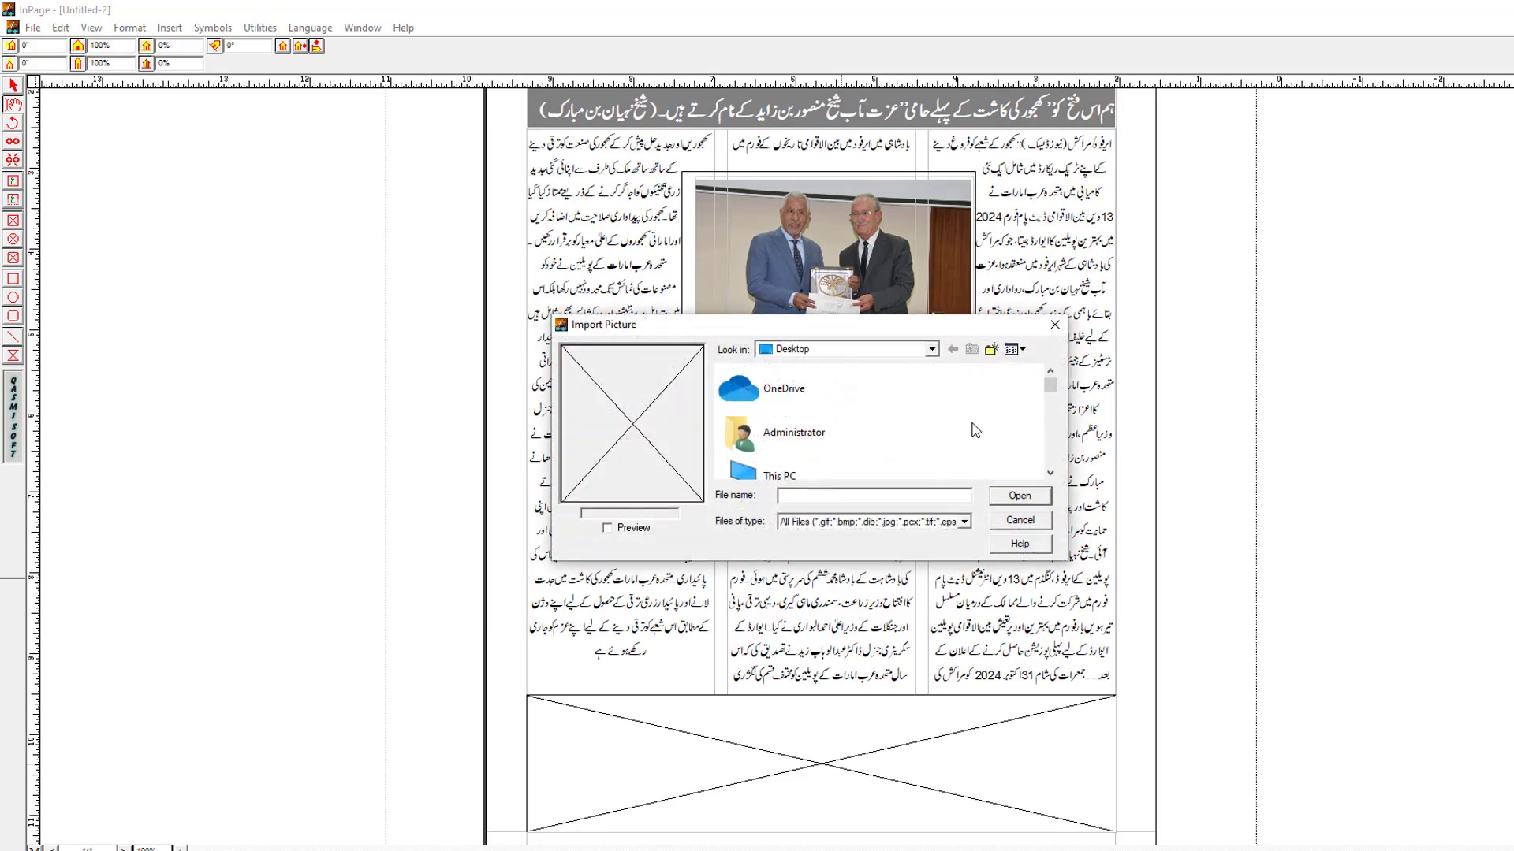
drag(1052, 386, 1051, 472)
double_click(764, 415)
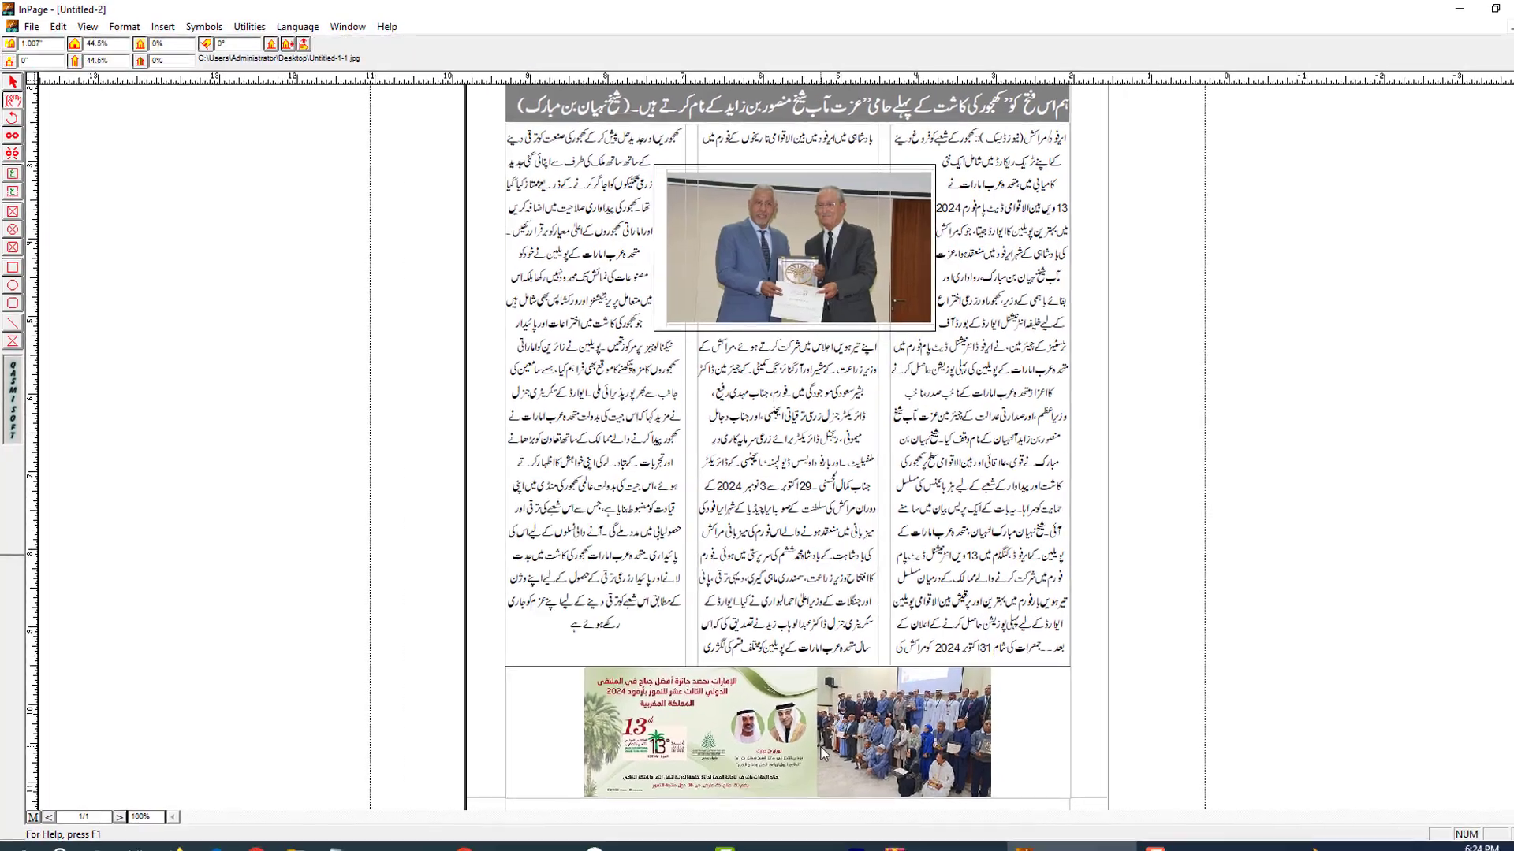
scroll(937, 692, down, 2)
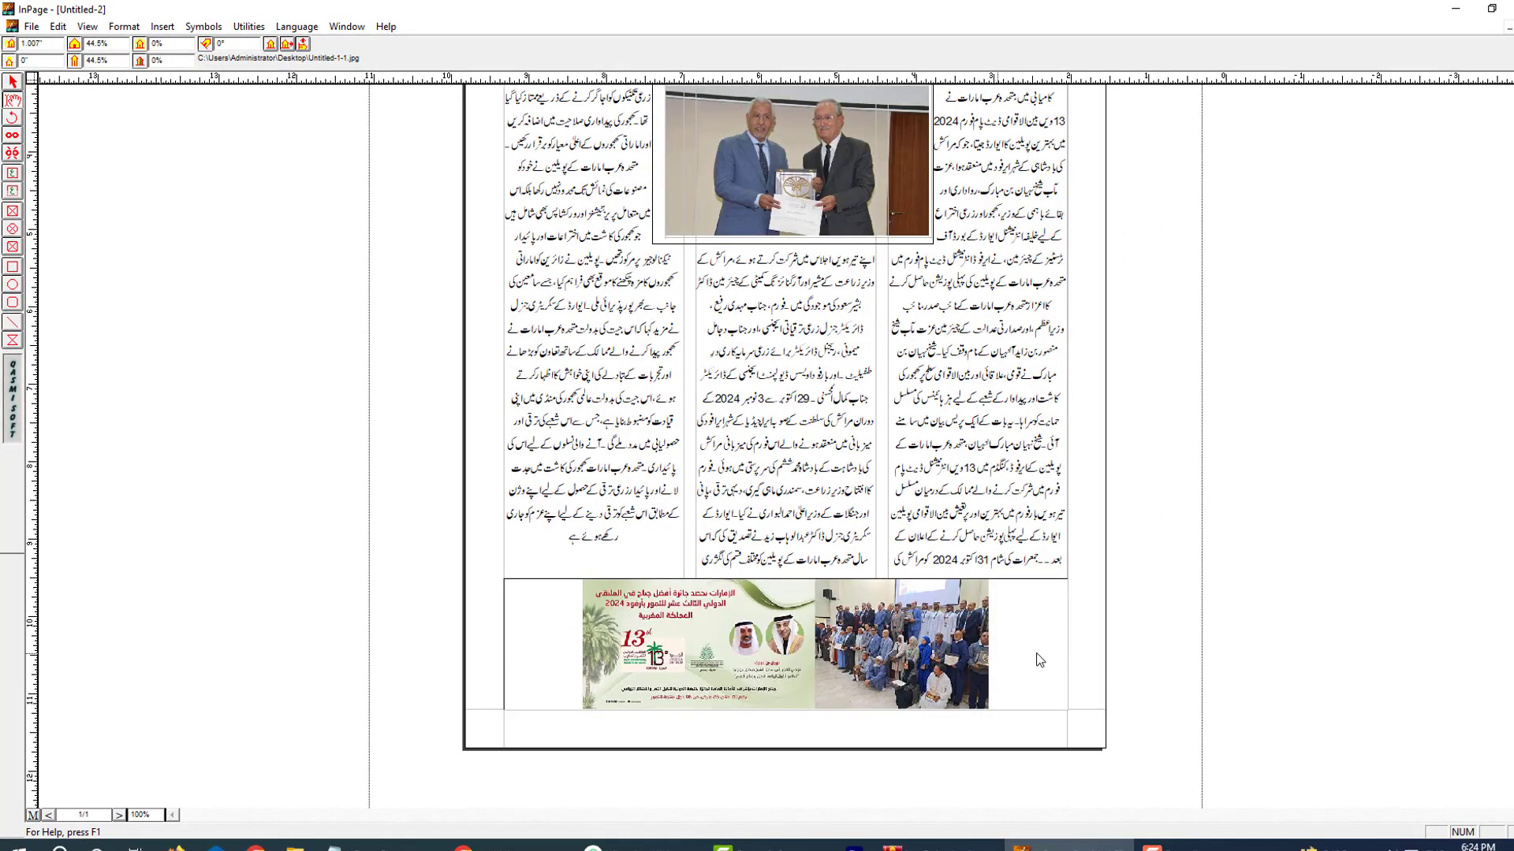
click(116, 236)
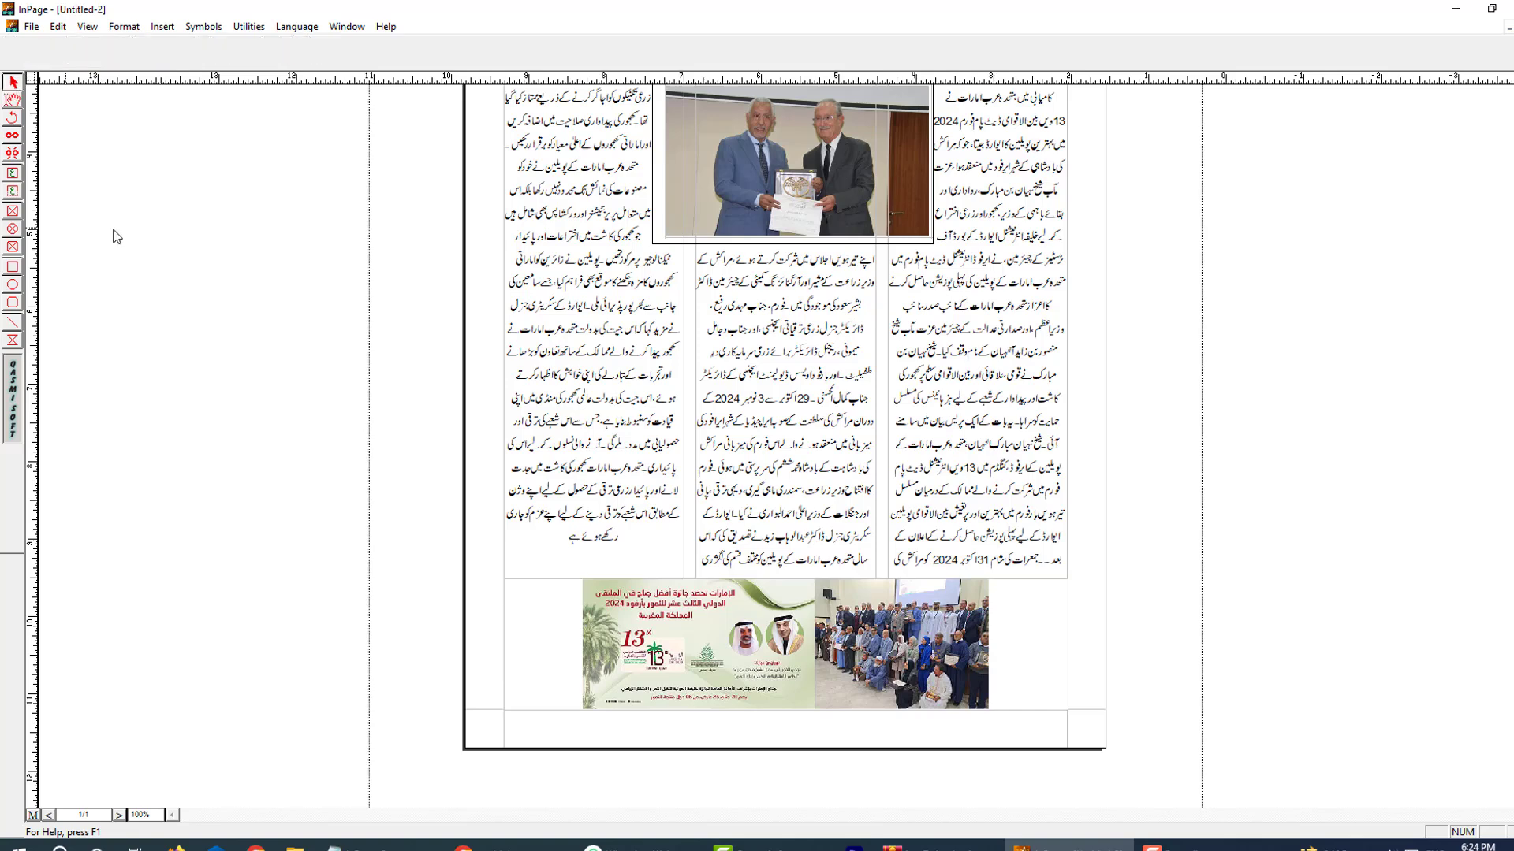
Step: Narrow the picture box below the article from both sides to about 5.42 inches wide
click(706, 653)
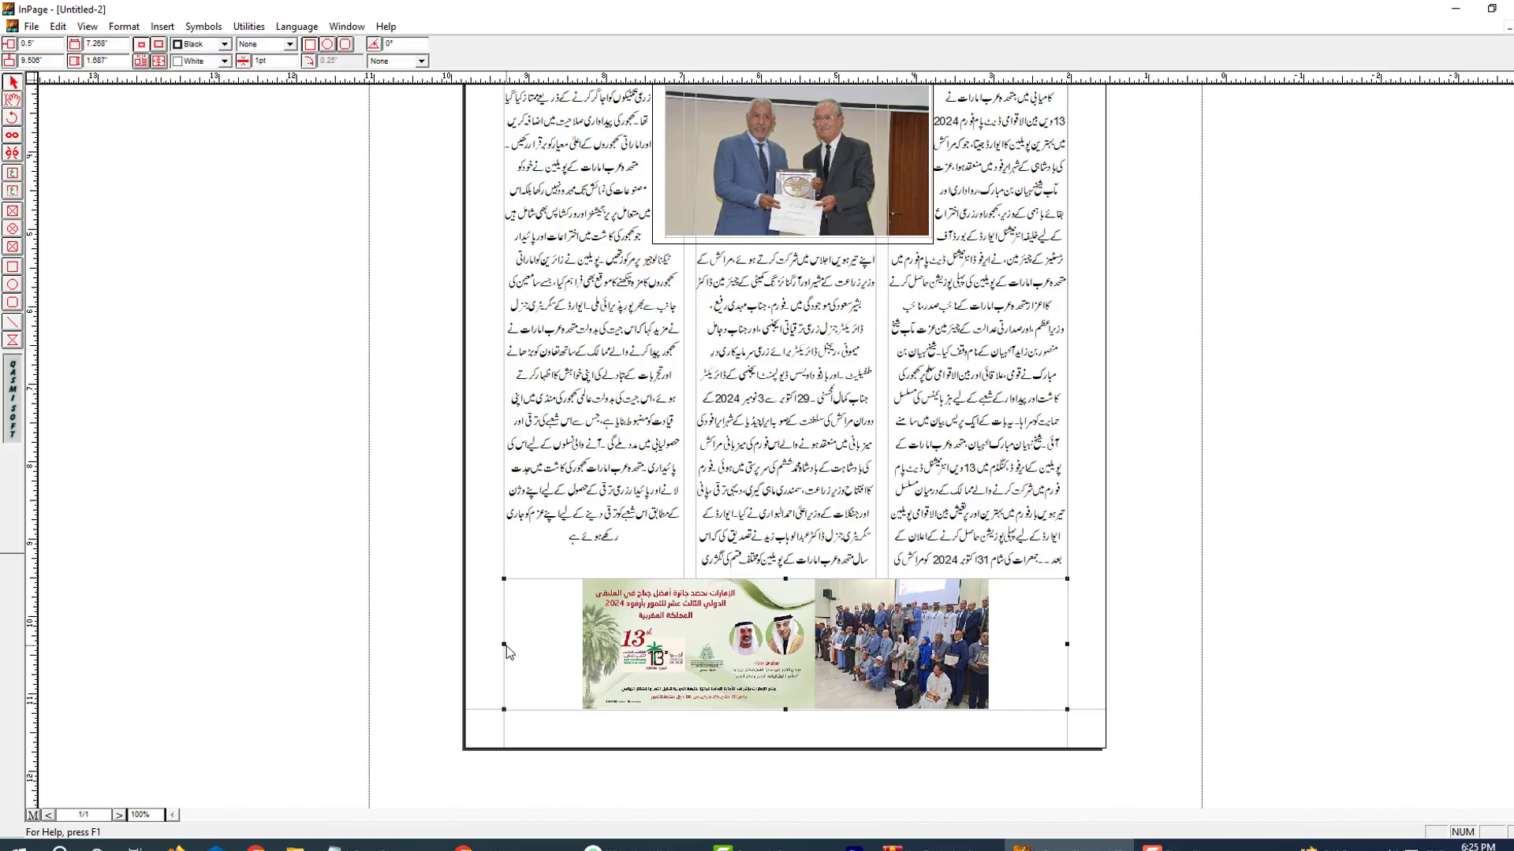
drag(506, 646, 575, 651)
drag(1069, 653, 997, 654)
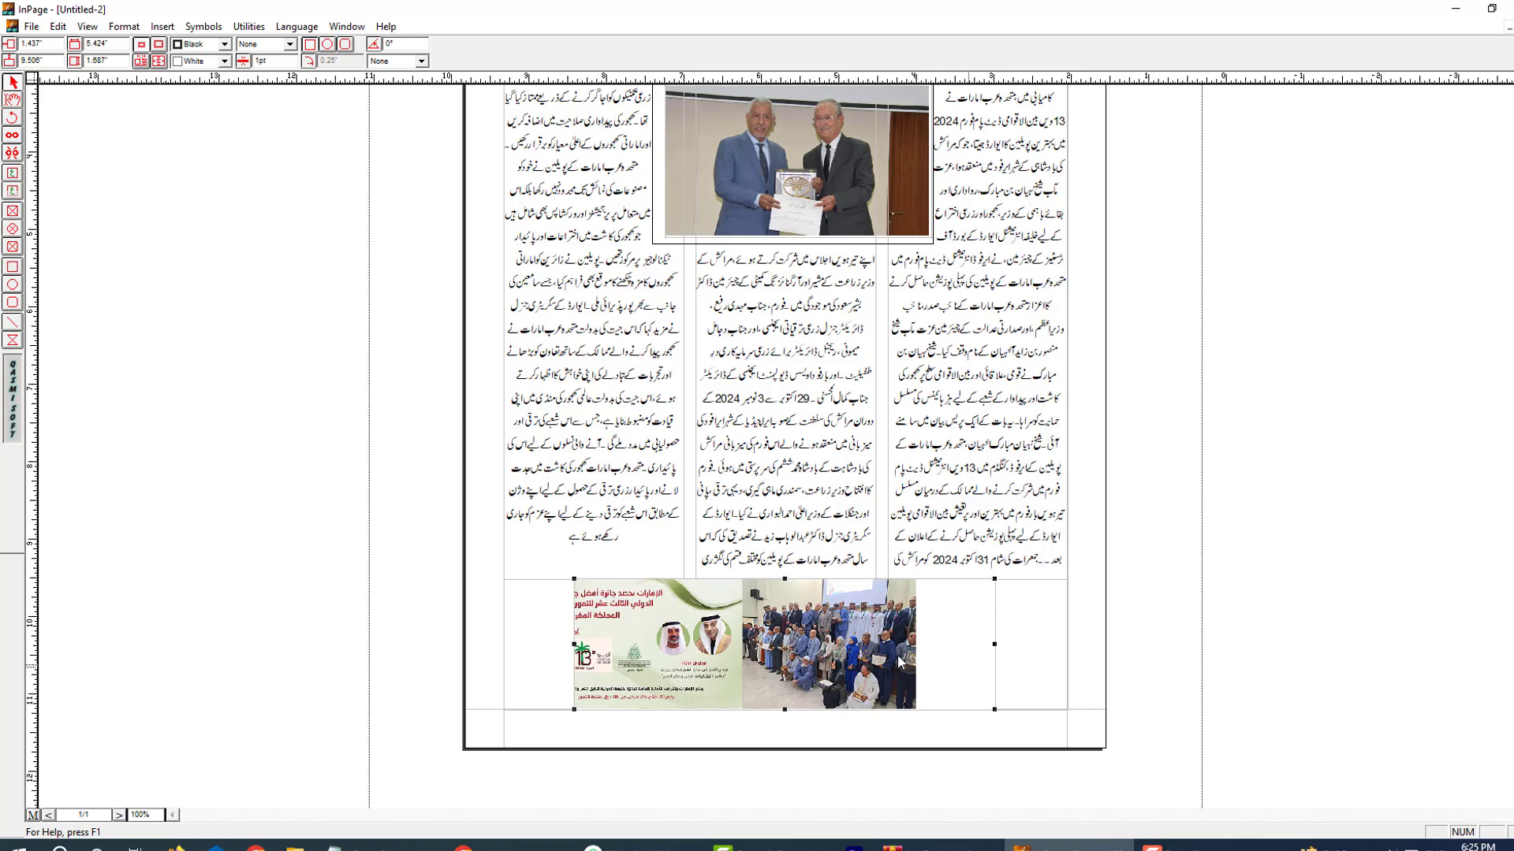
click(1260, 655)
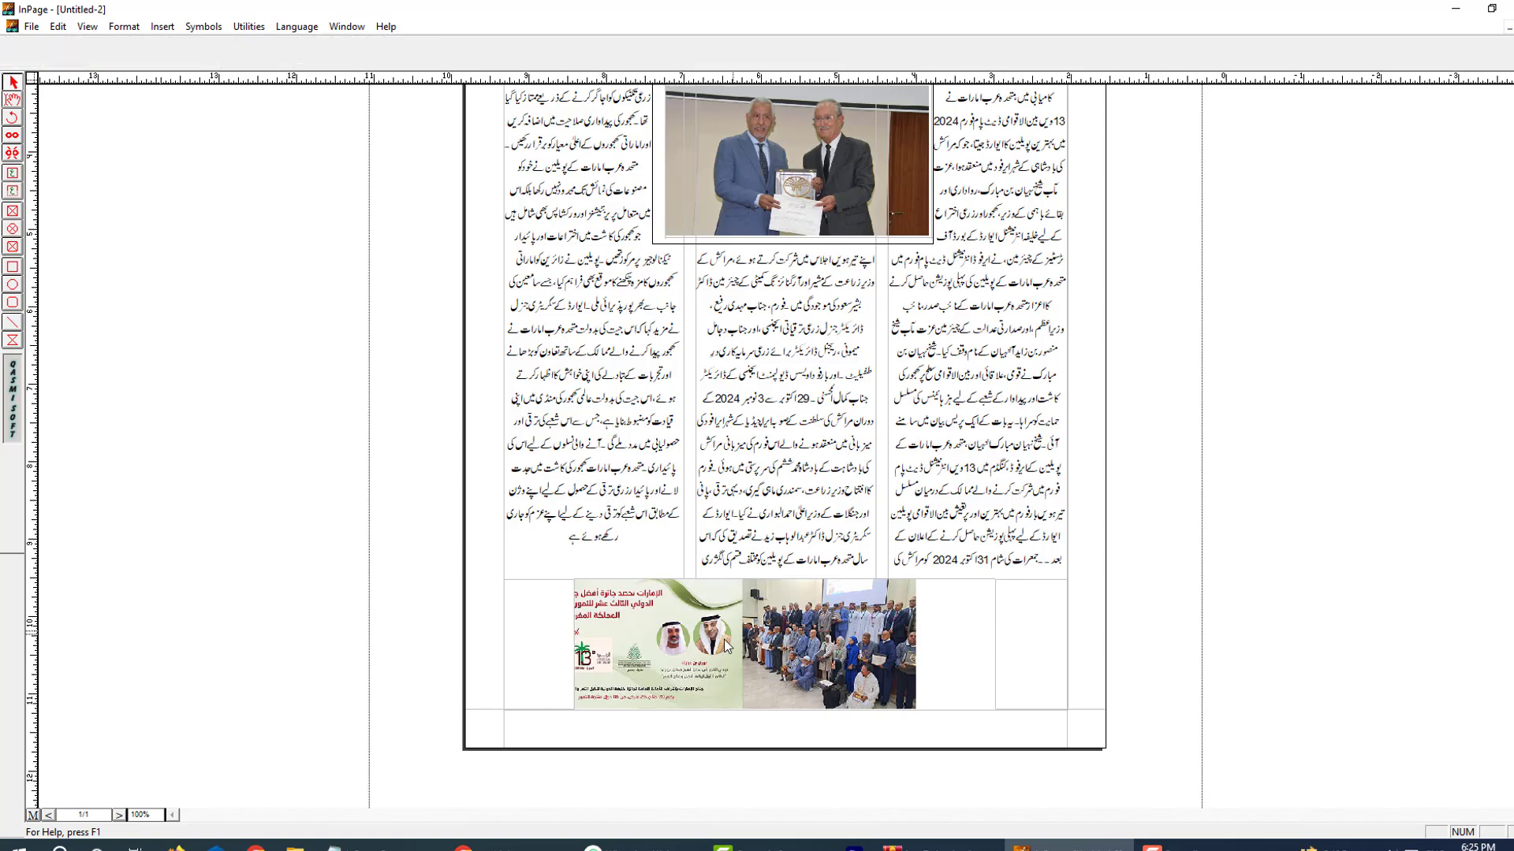
click(711, 653)
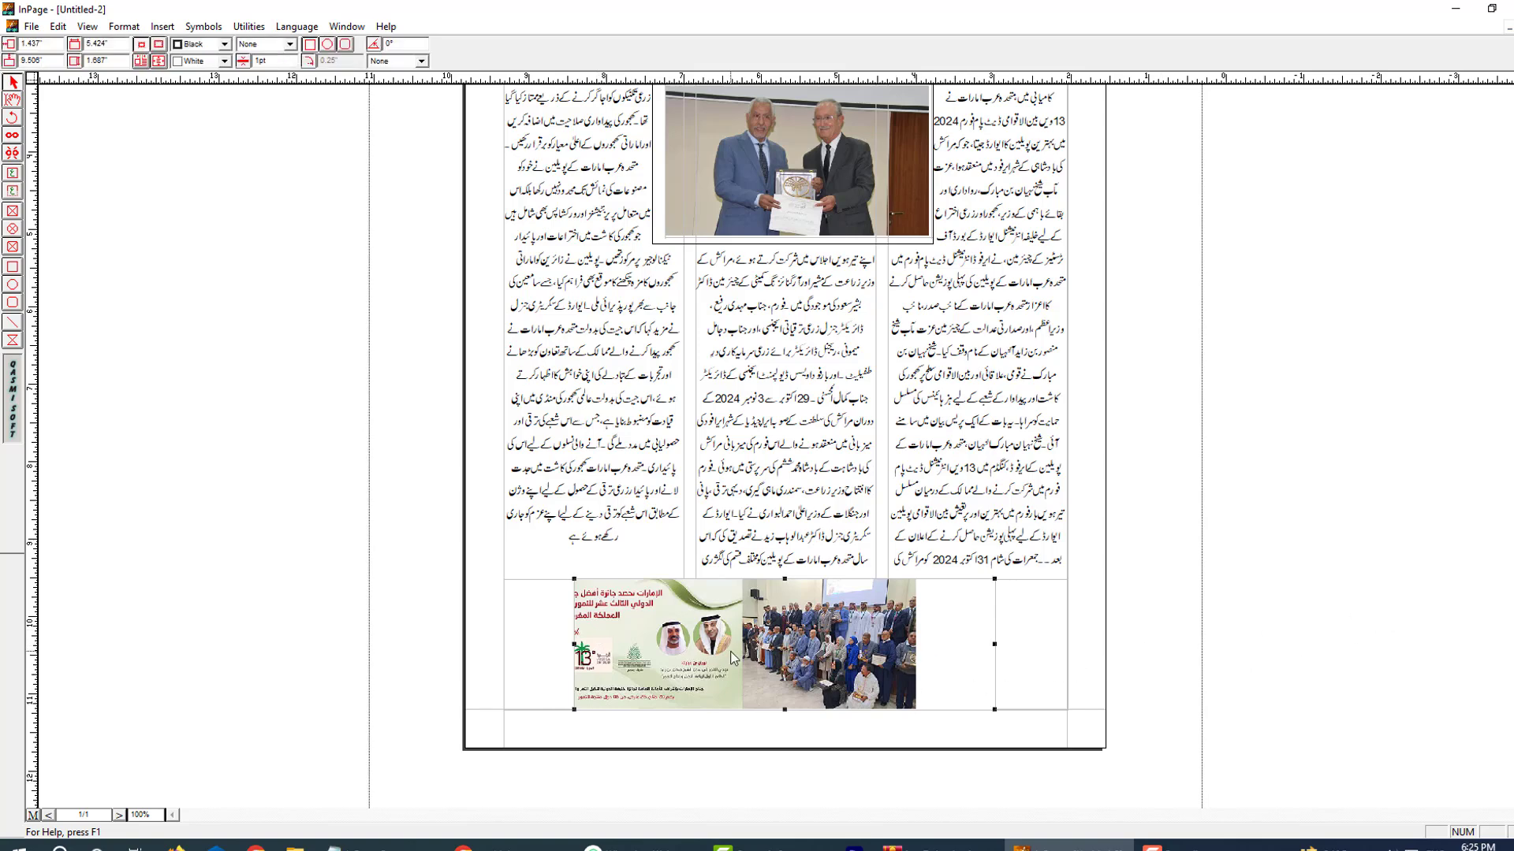
Step: Shift the lower picture box slightly left and reposition the picture inside it so the whole image shows within the frame
drag(743, 656, 729, 661)
click(13, 103)
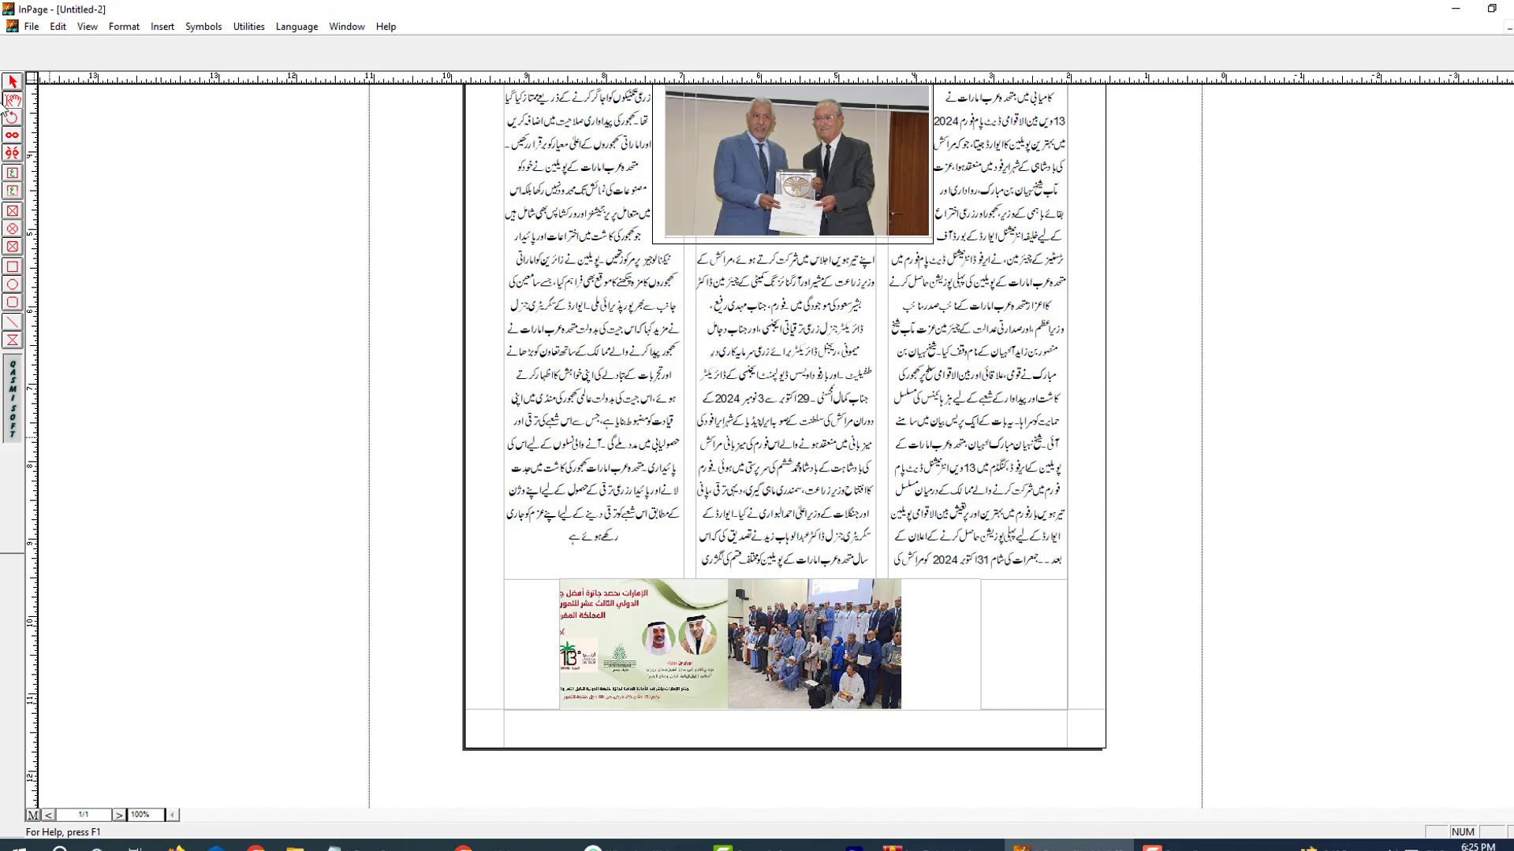
click(770, 666)
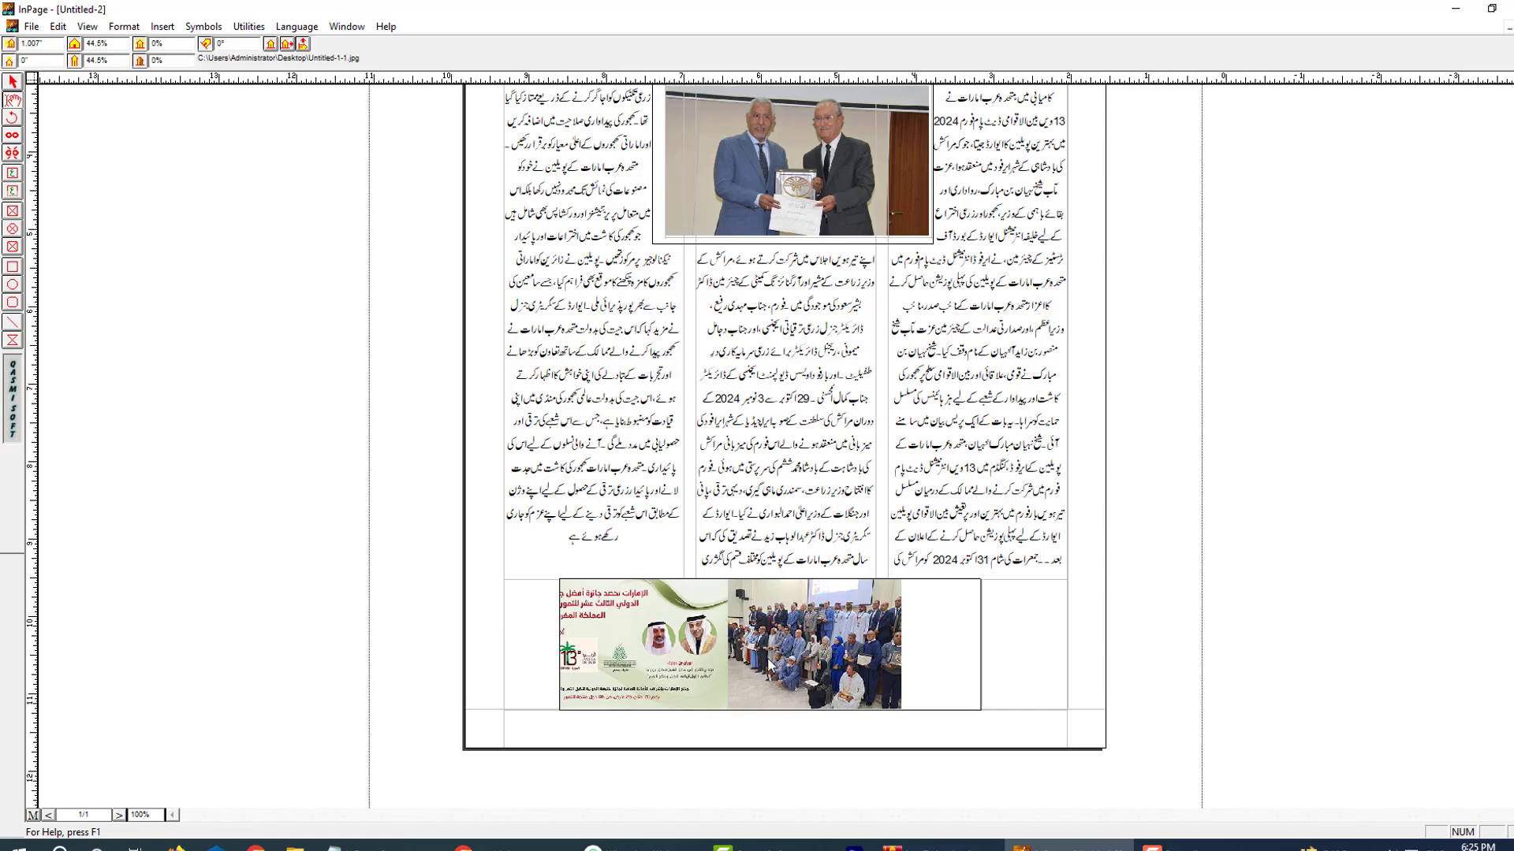
drag(770, 666, 850, 669)
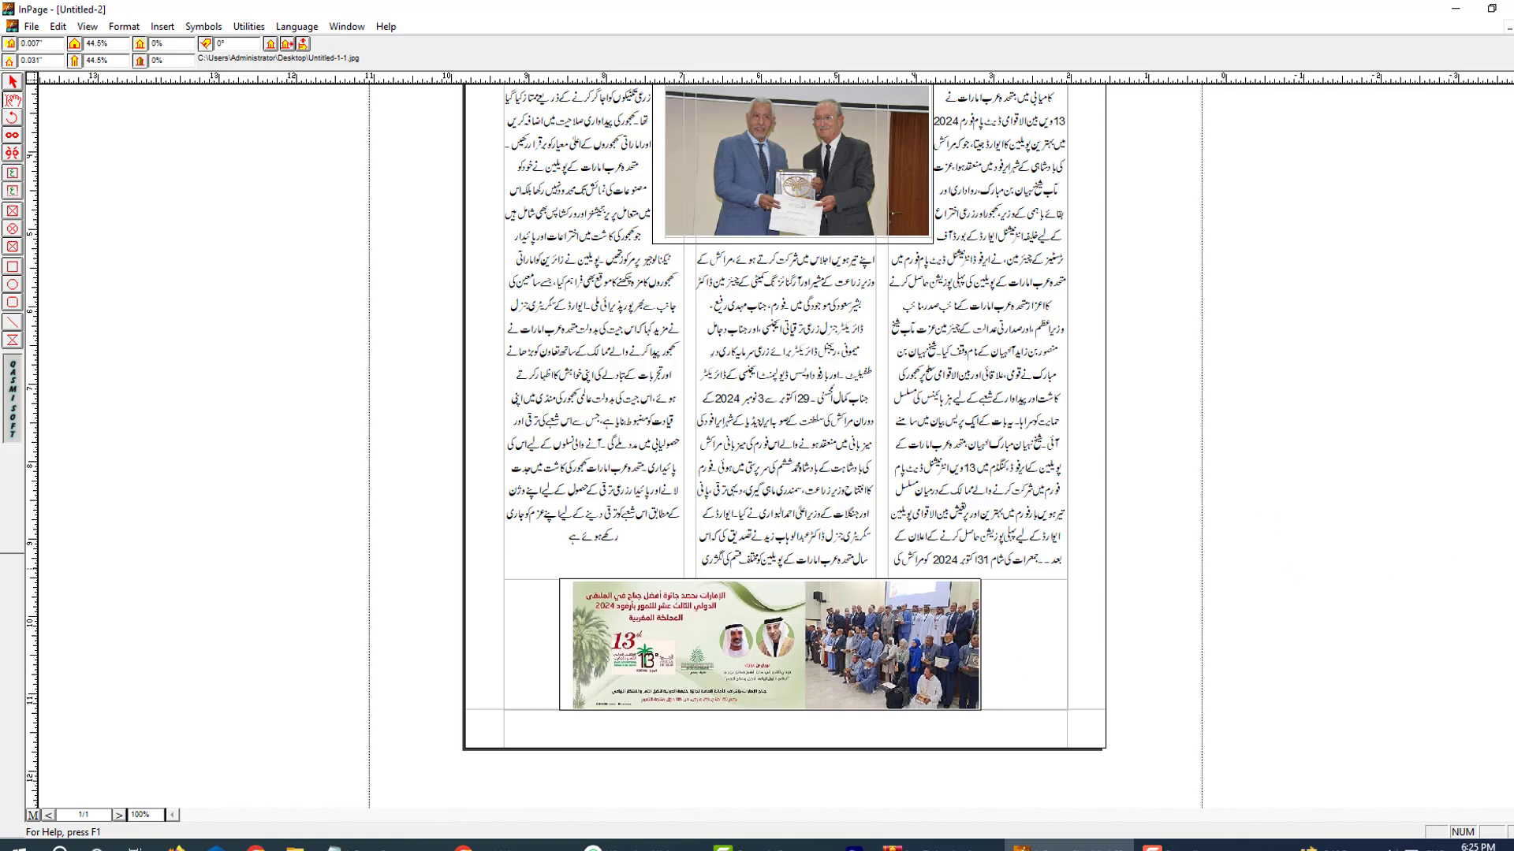
Step: Select every object on the page and start exporting the page as a picture
scroll(785, 445, up, 5)
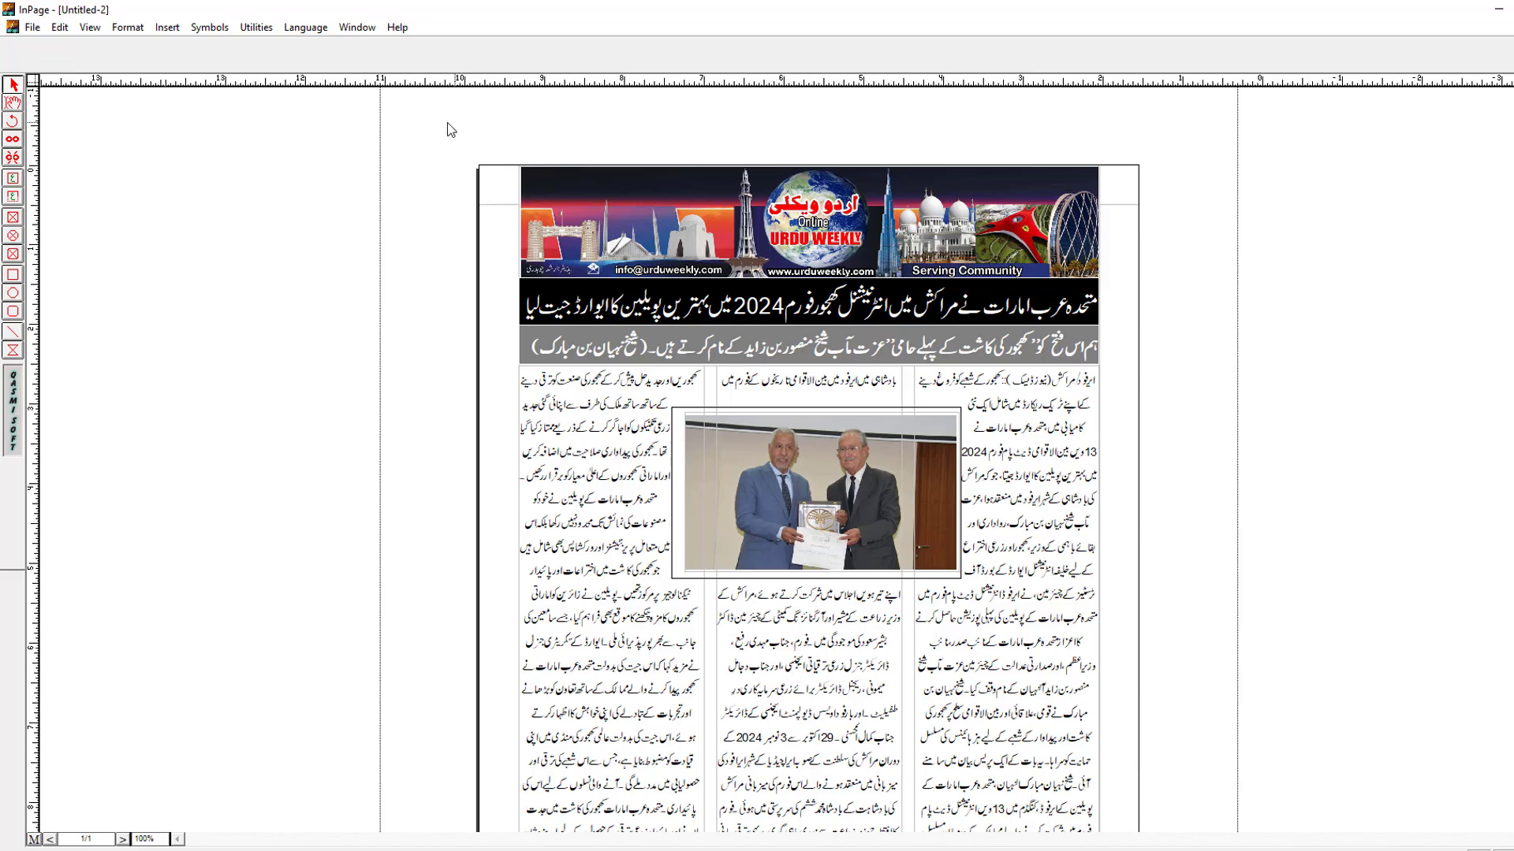
scroll(1114, 507, down, 4)
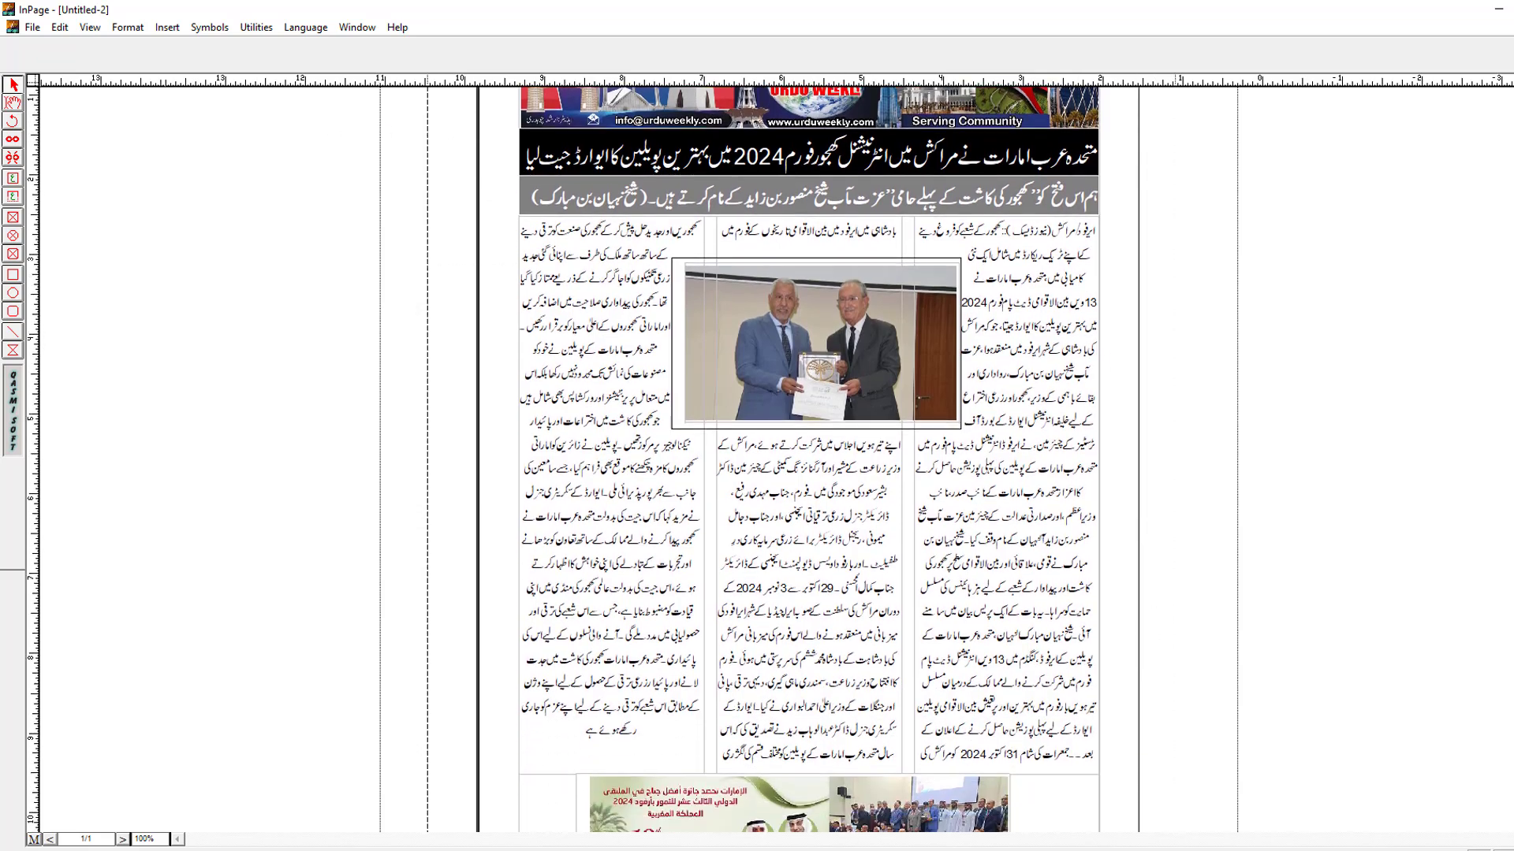
drag(426, 88, 1165, 817)
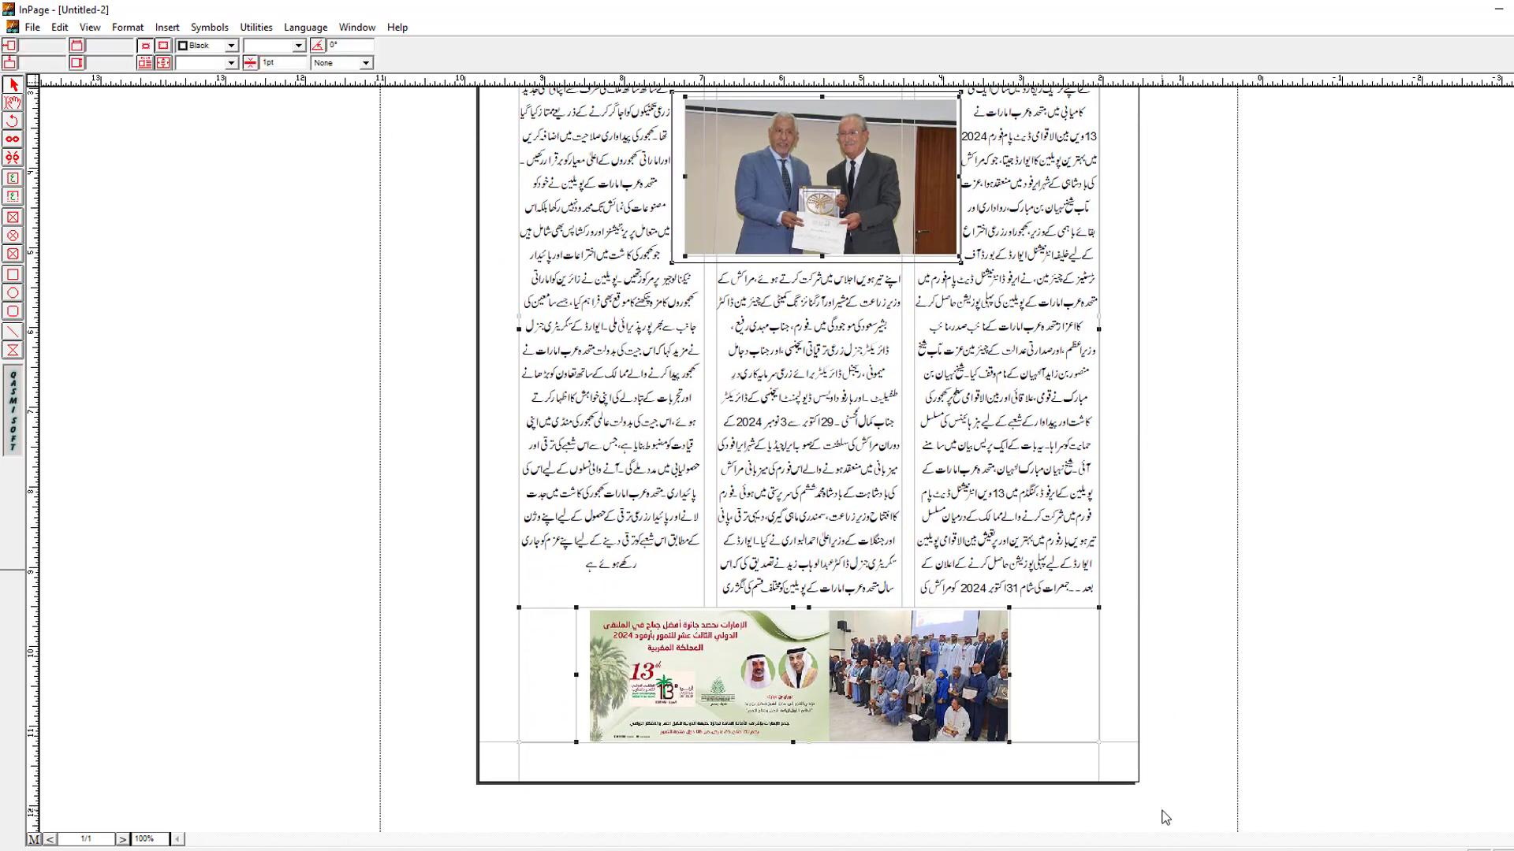
scroll(661, 197, up, 5)
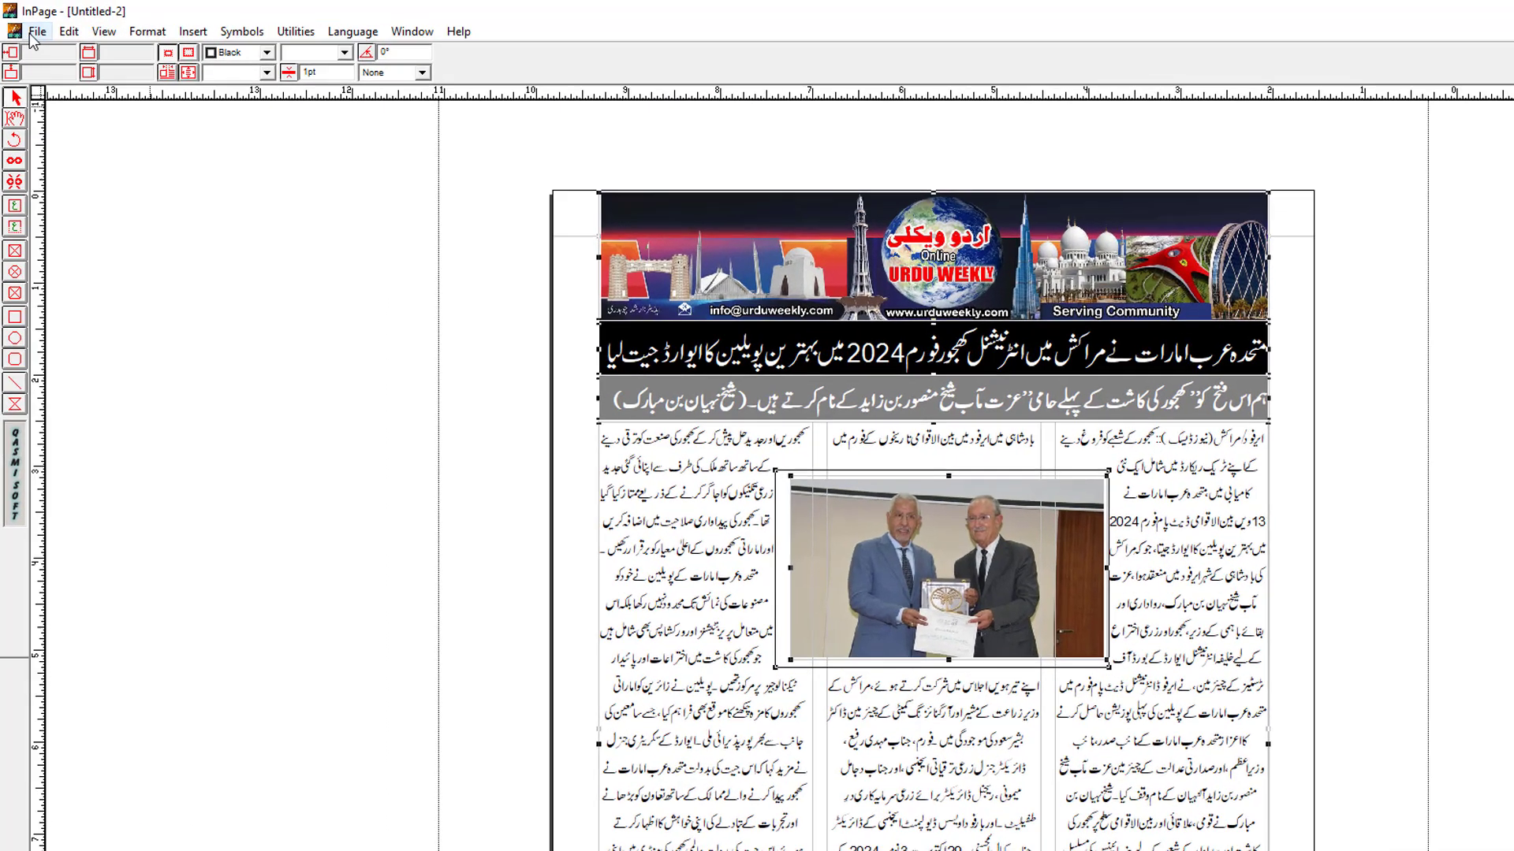
click(32, 26)
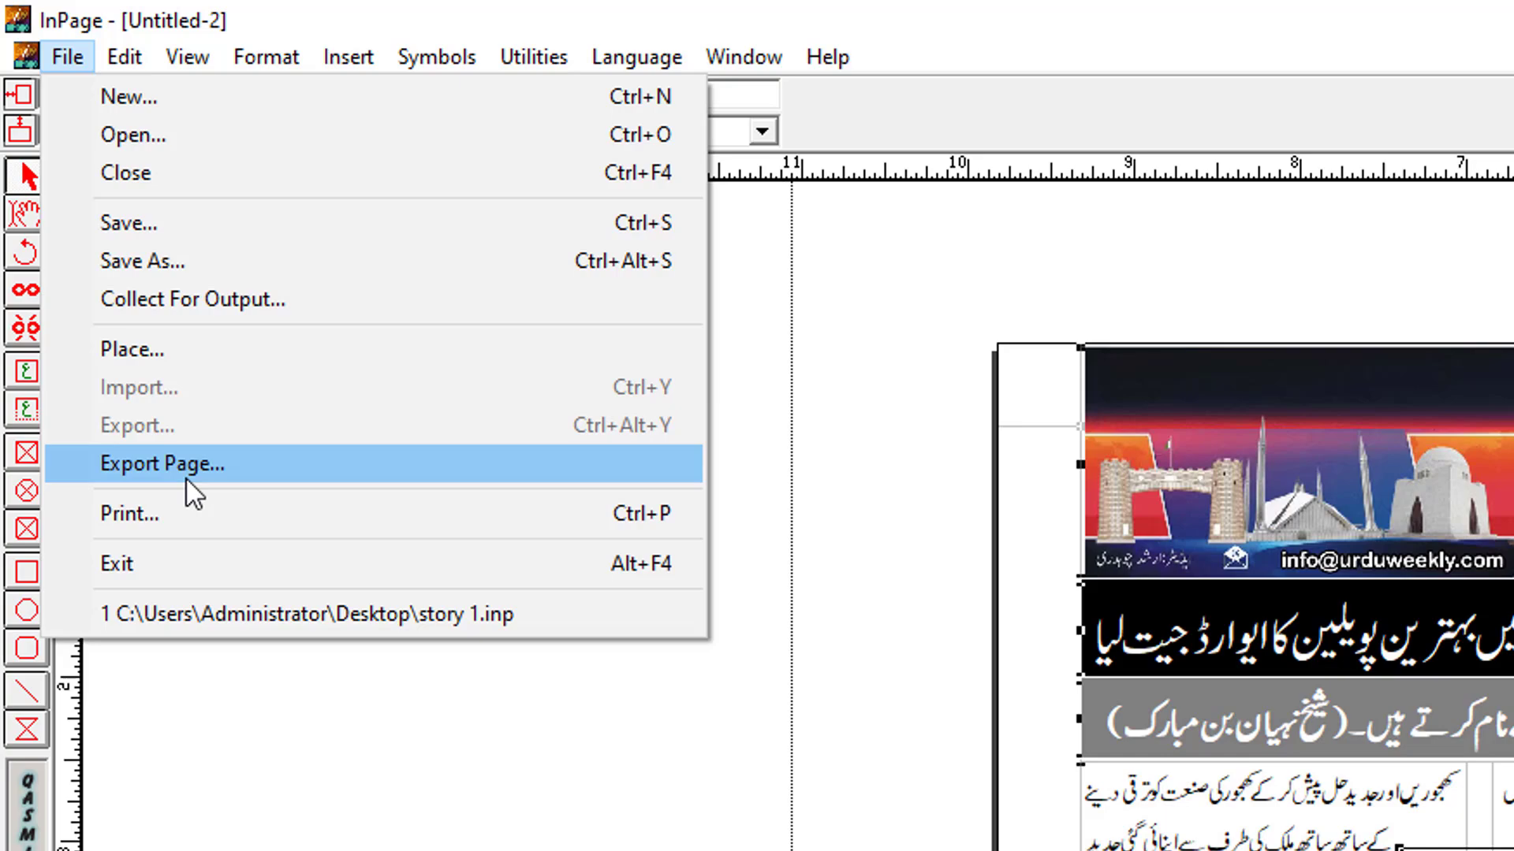
click(185, 476)
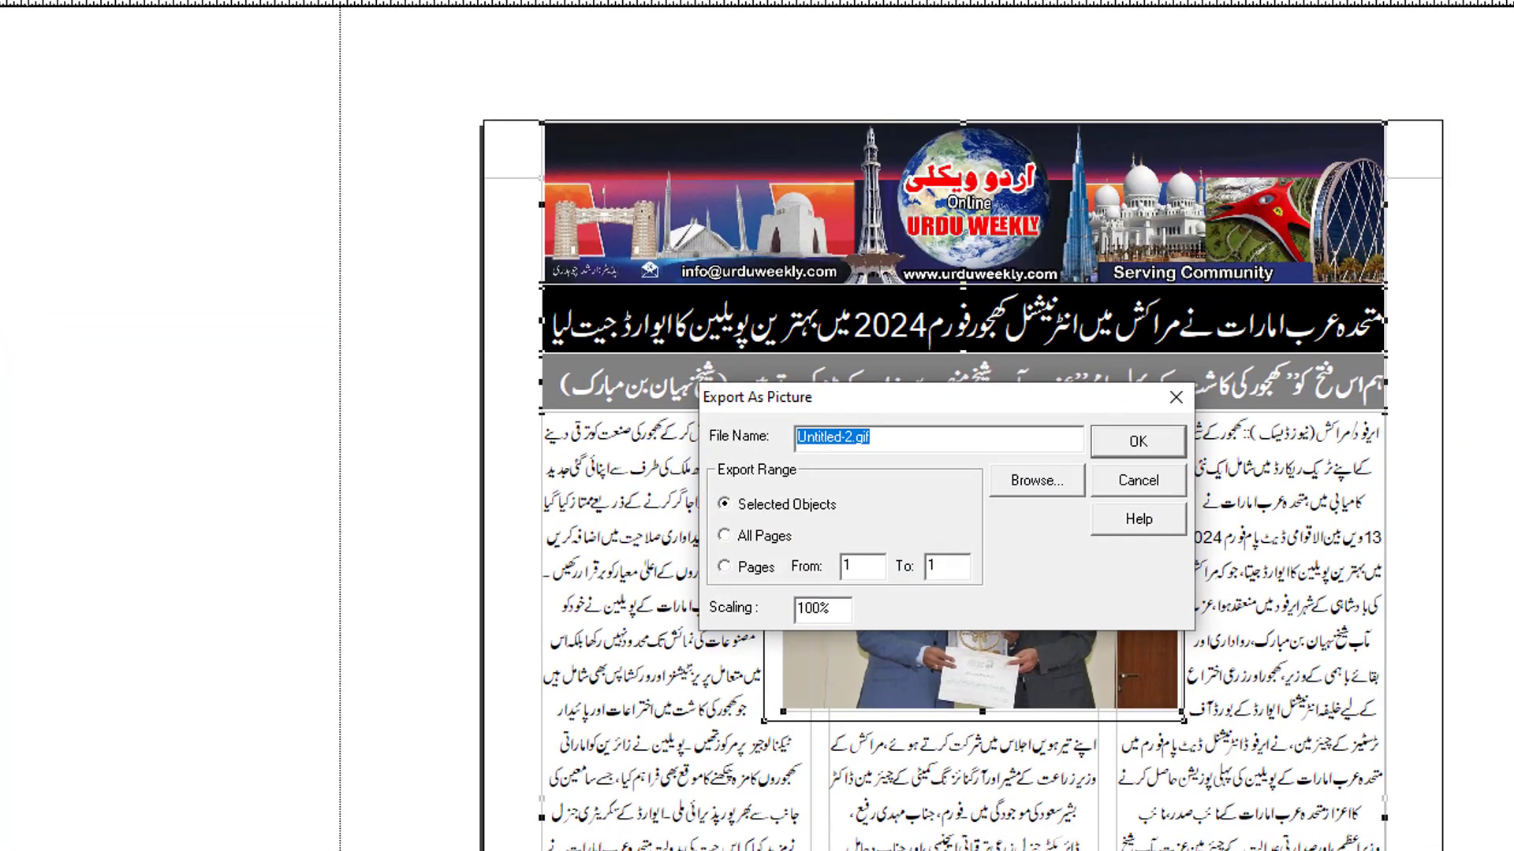
Step: Export the selected objects to the Desktop as an Encapsulated PostScript file named post, and deselect everything
click(1066, 481)
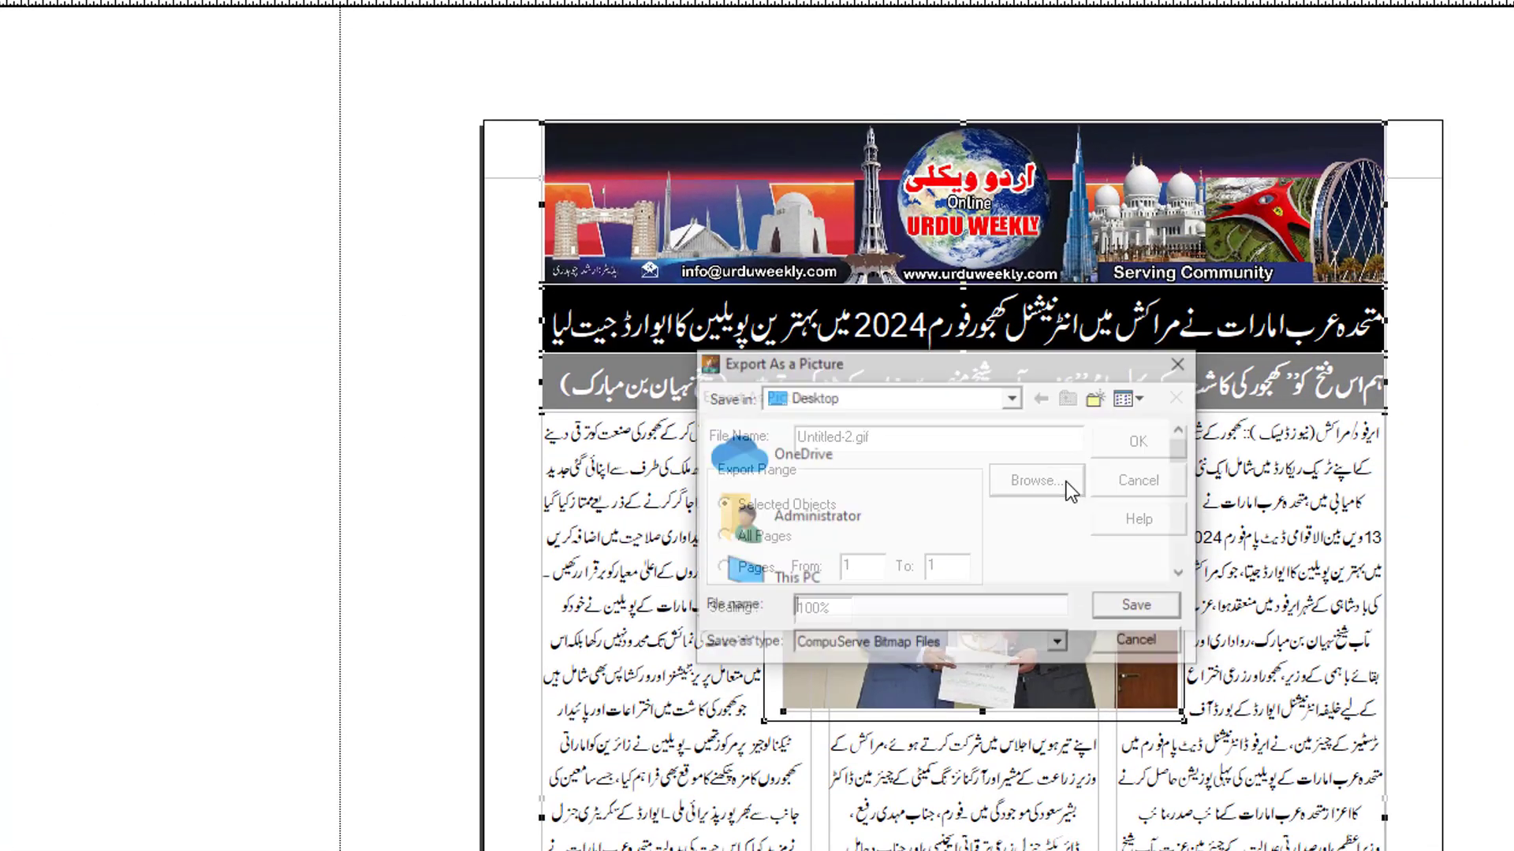
click(1060, 645)
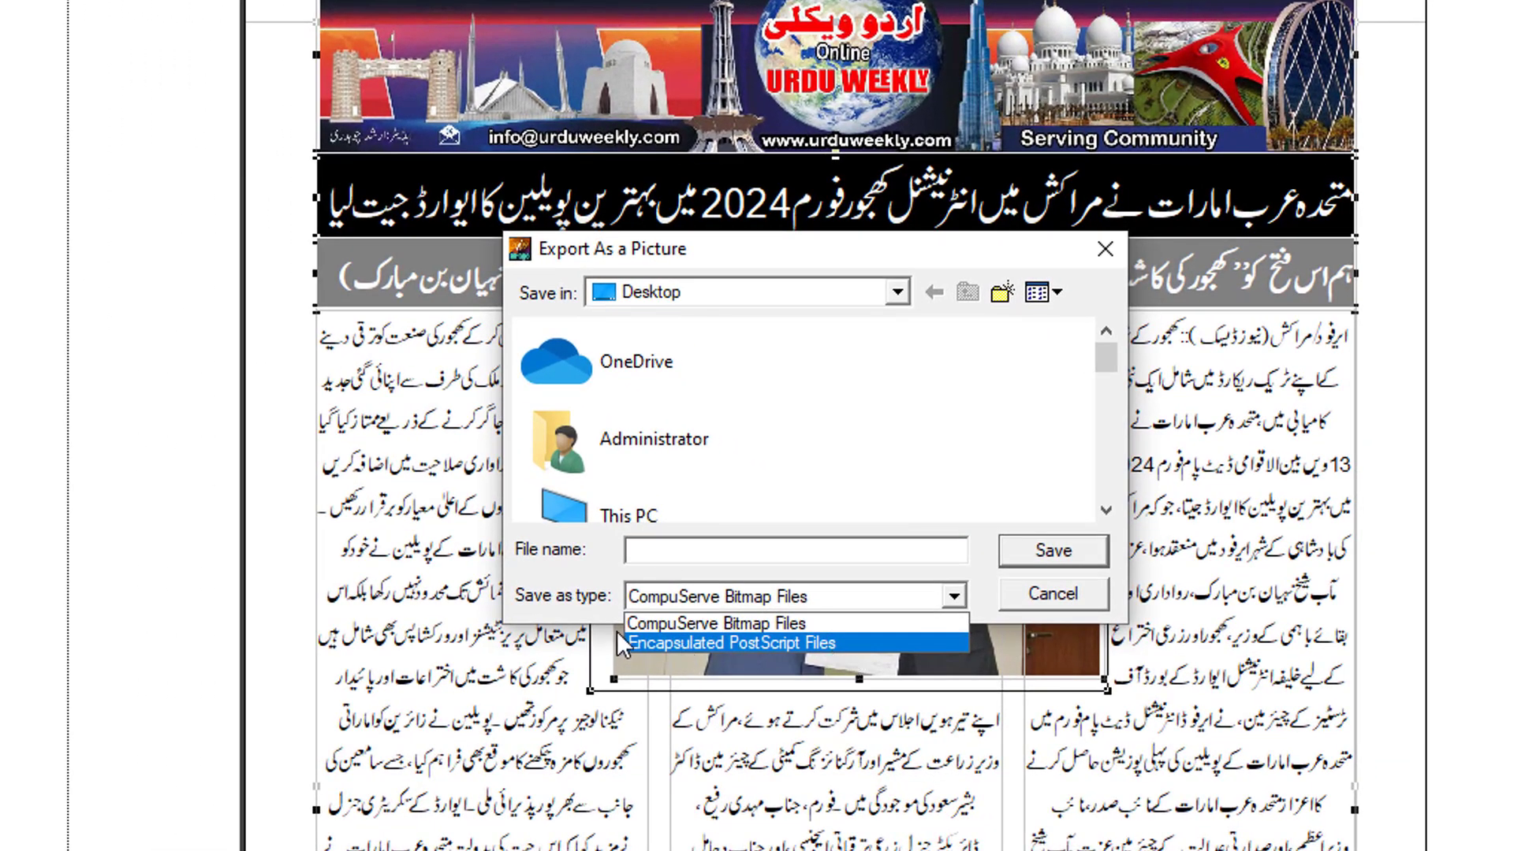
drag(616, 631, 876, 669)
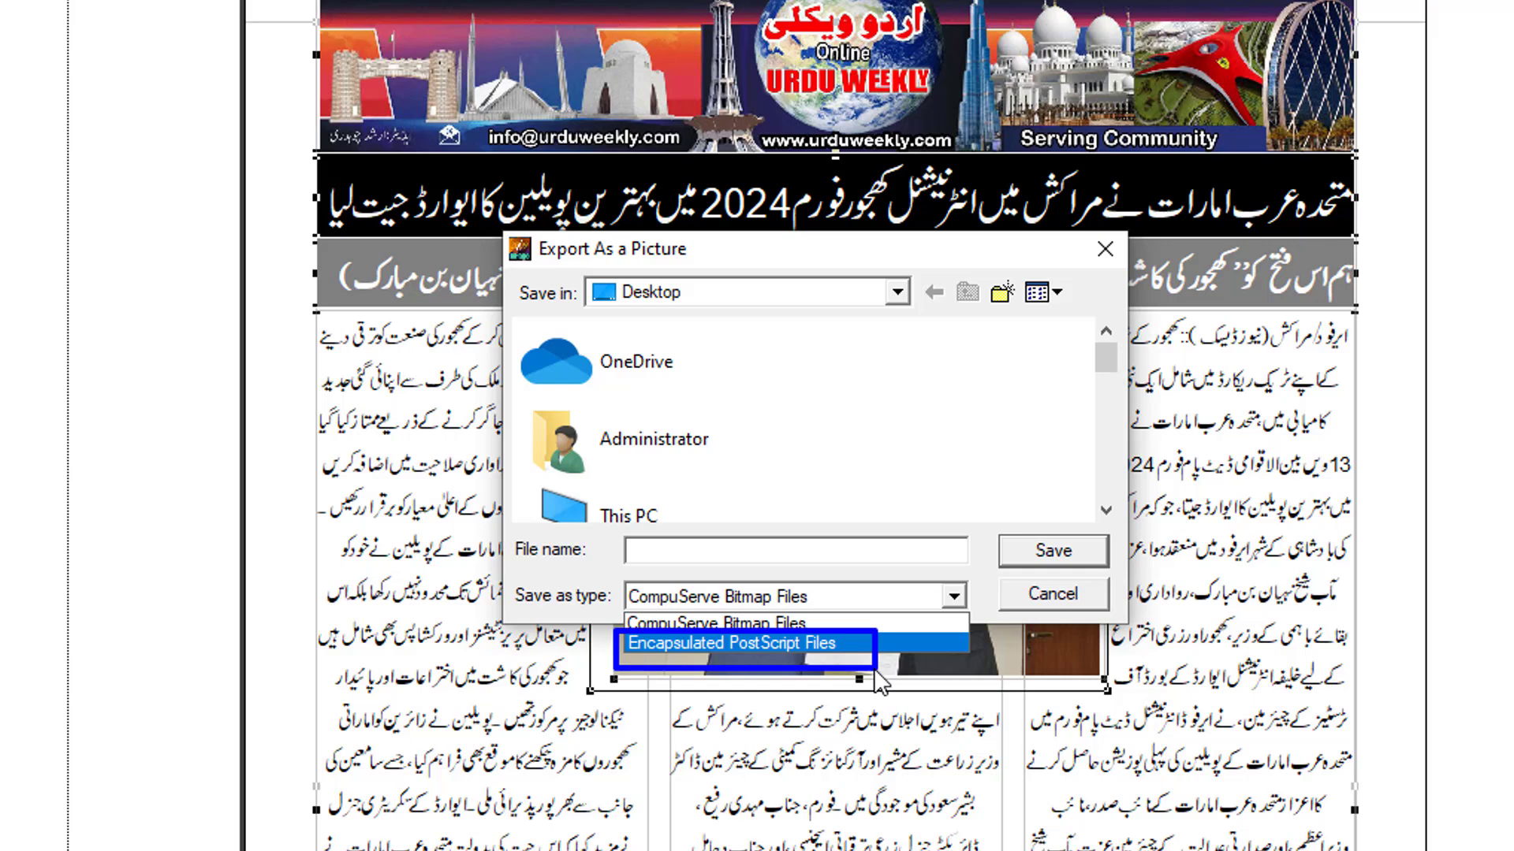
key(Return)
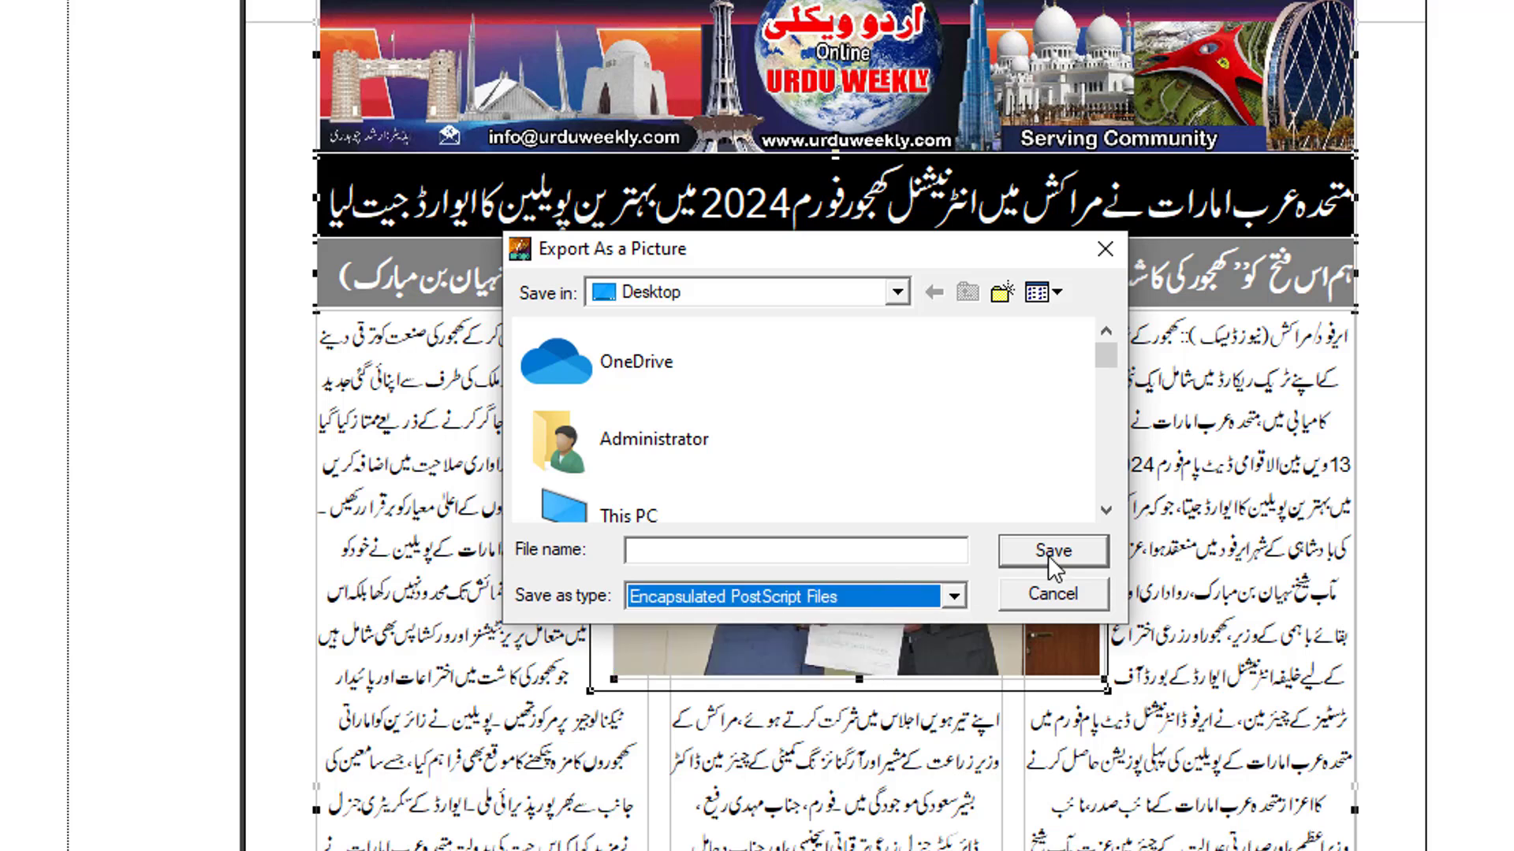
click(903, 560)
text(p)
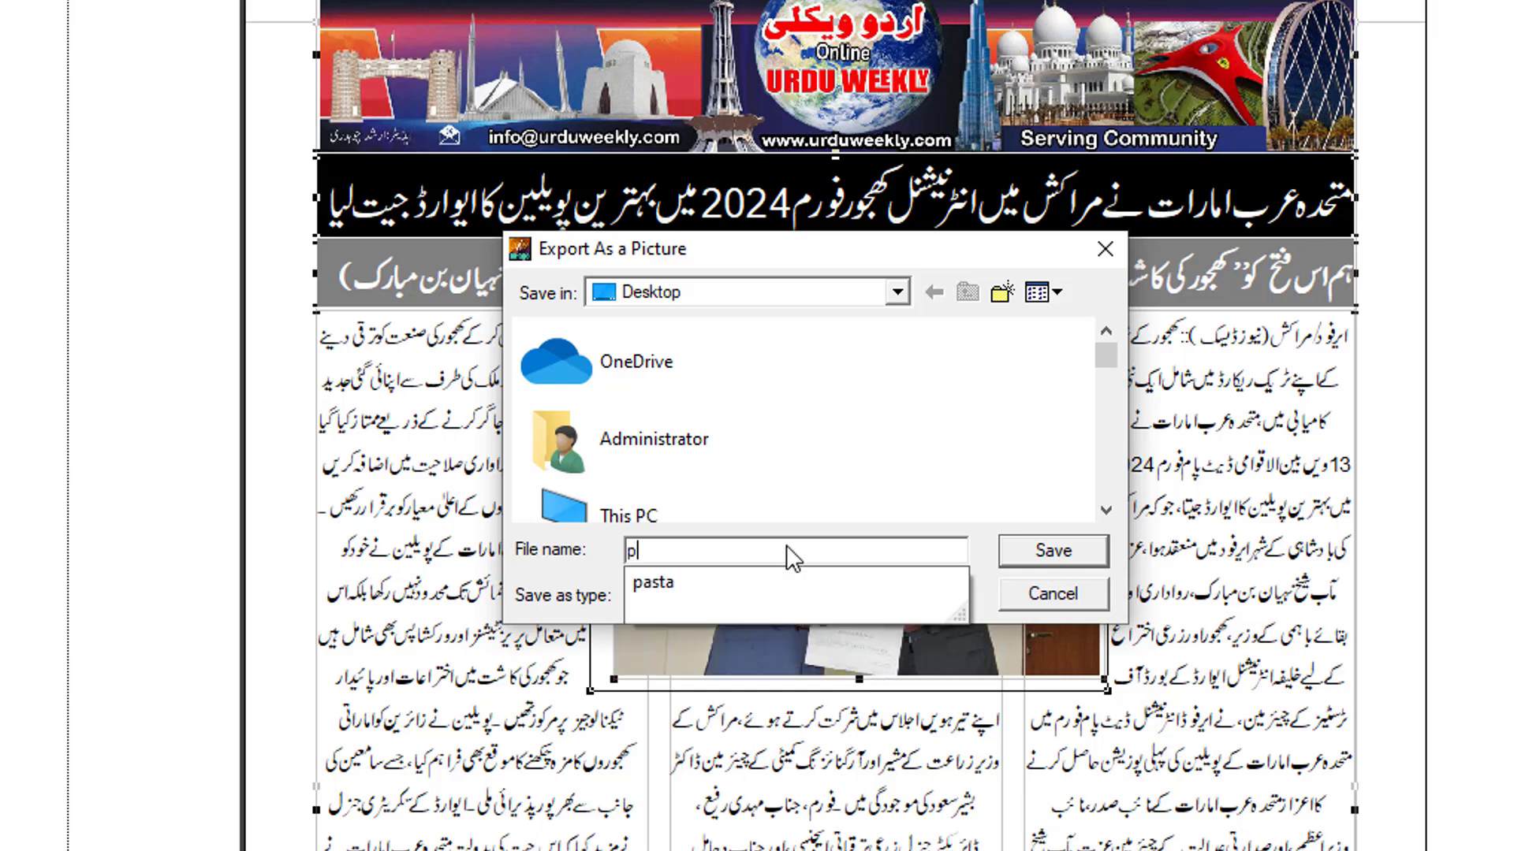
text(ost)
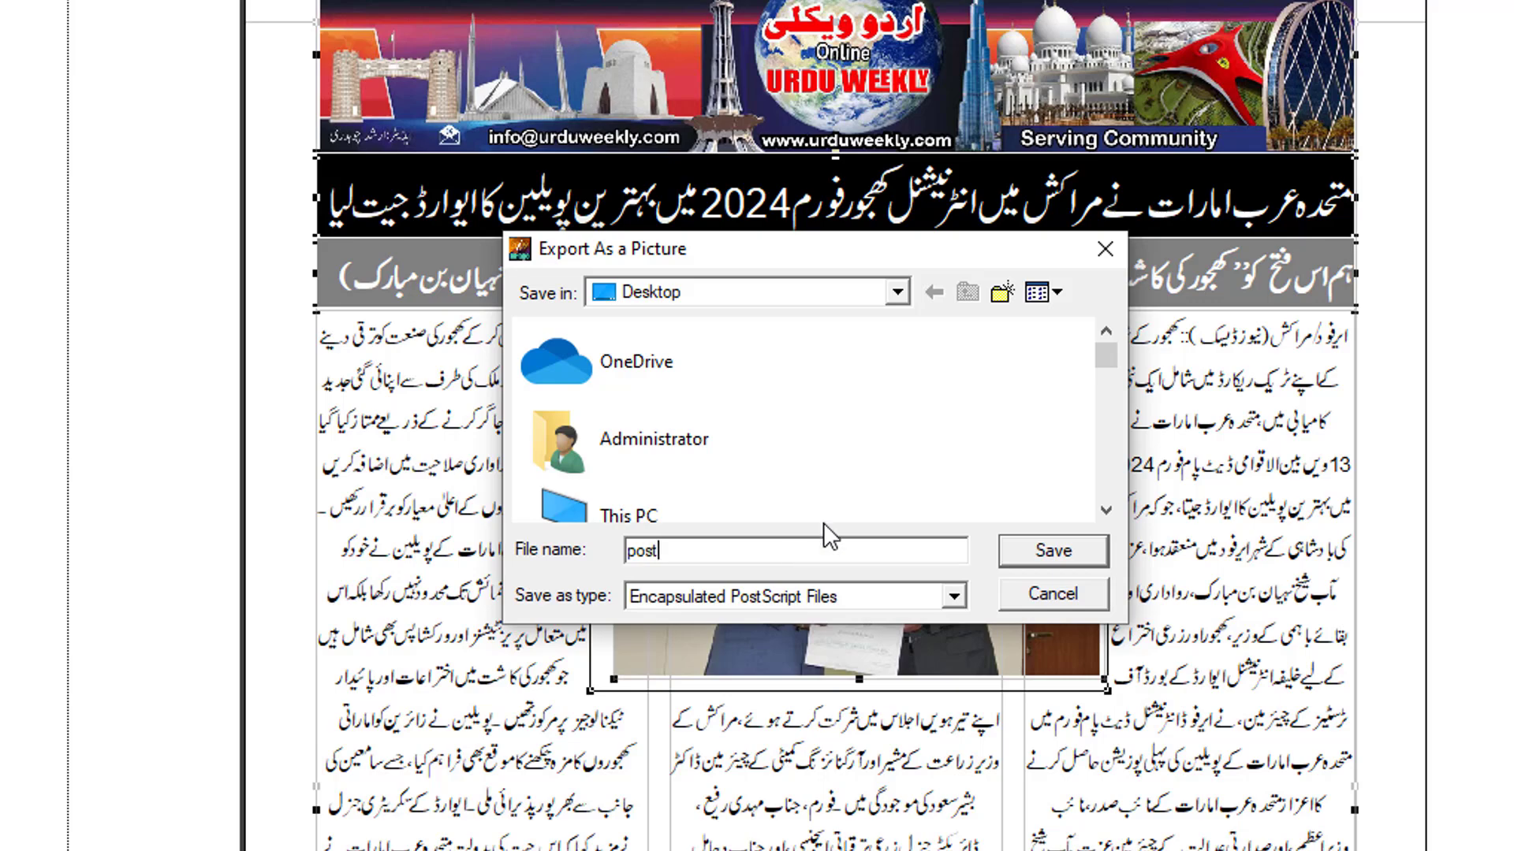
click(1049, 555)
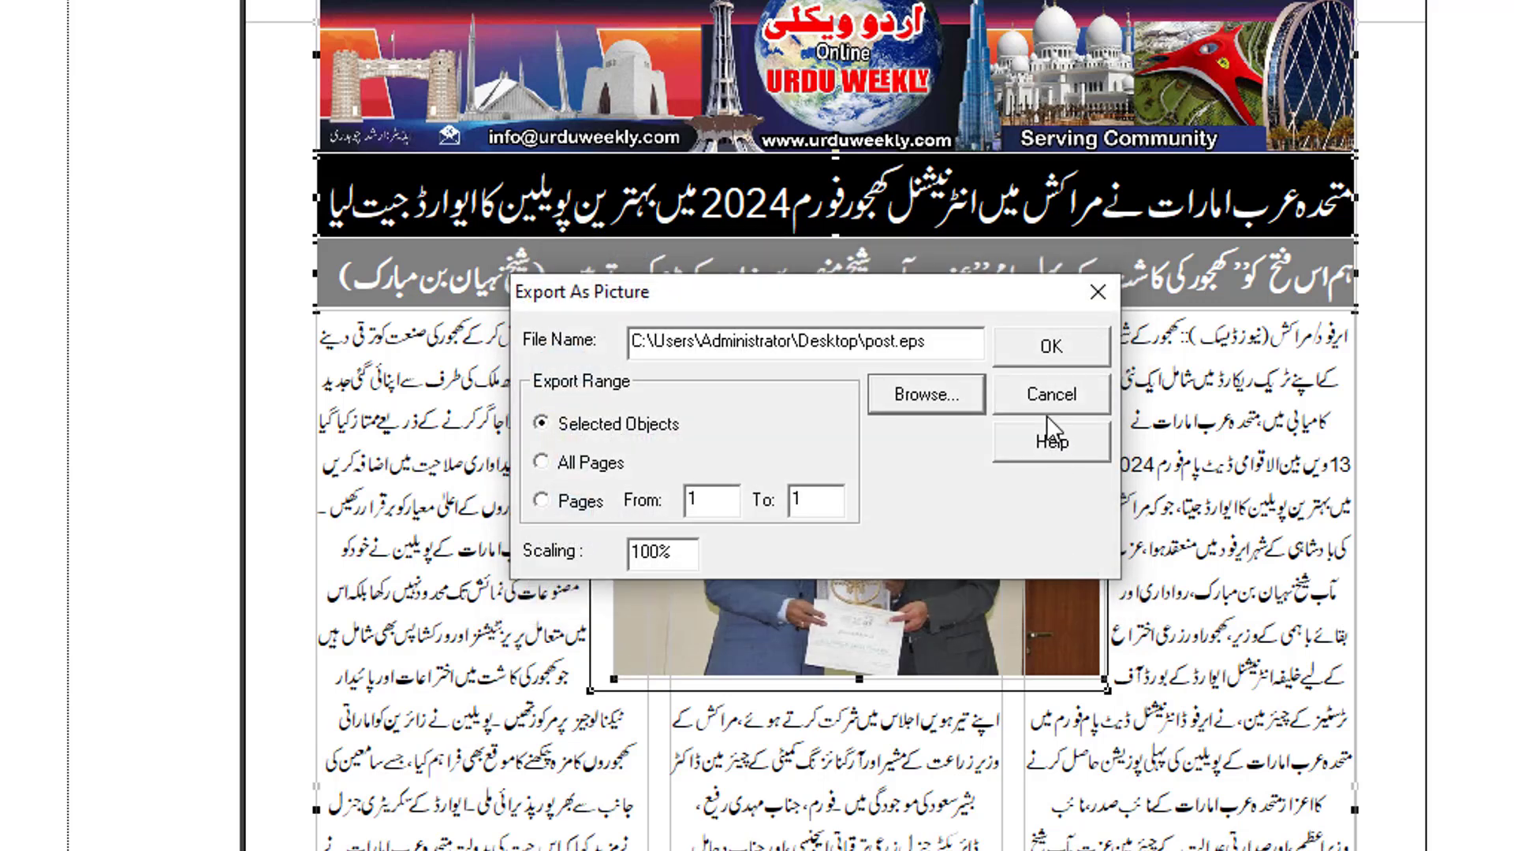
click(1026, 359)
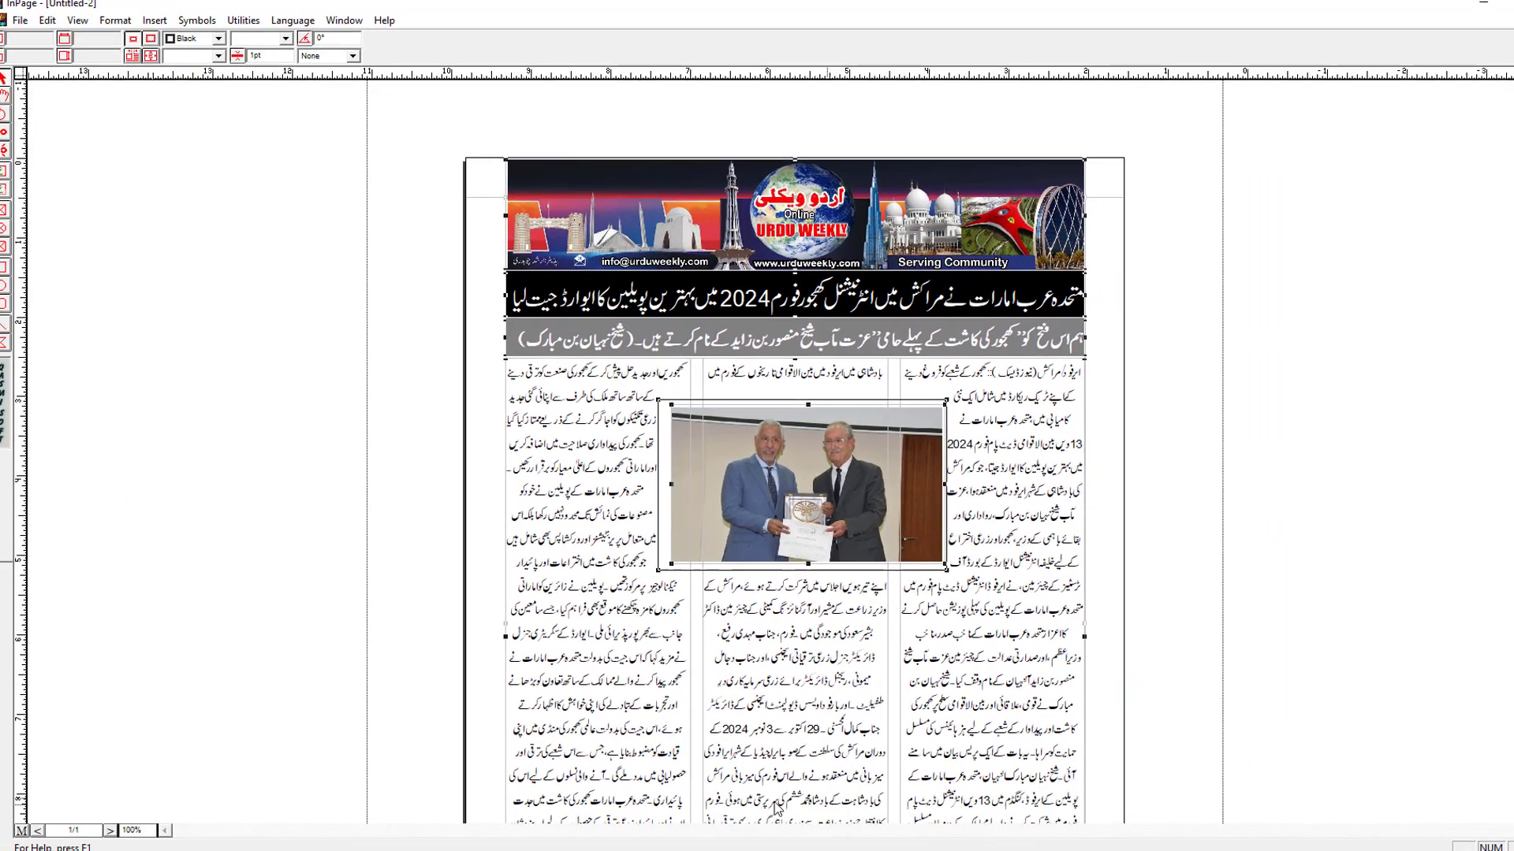
click(1266, 513)
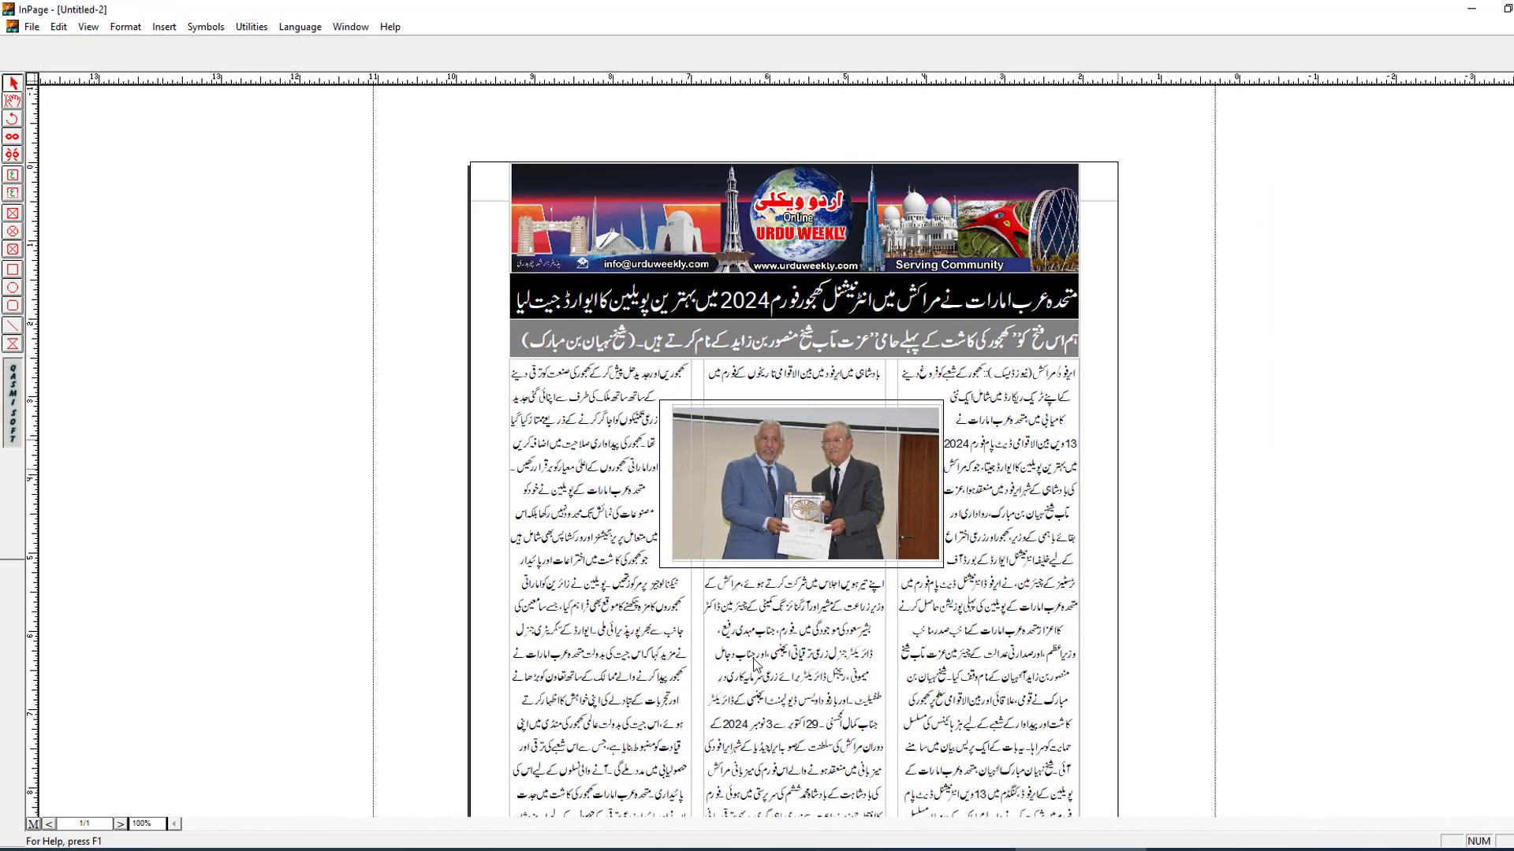
Step: Launch Adobe Photoshop 2021 and minimize the InPage, browser and Notepad windows to reach the desktop
click(32, 840)
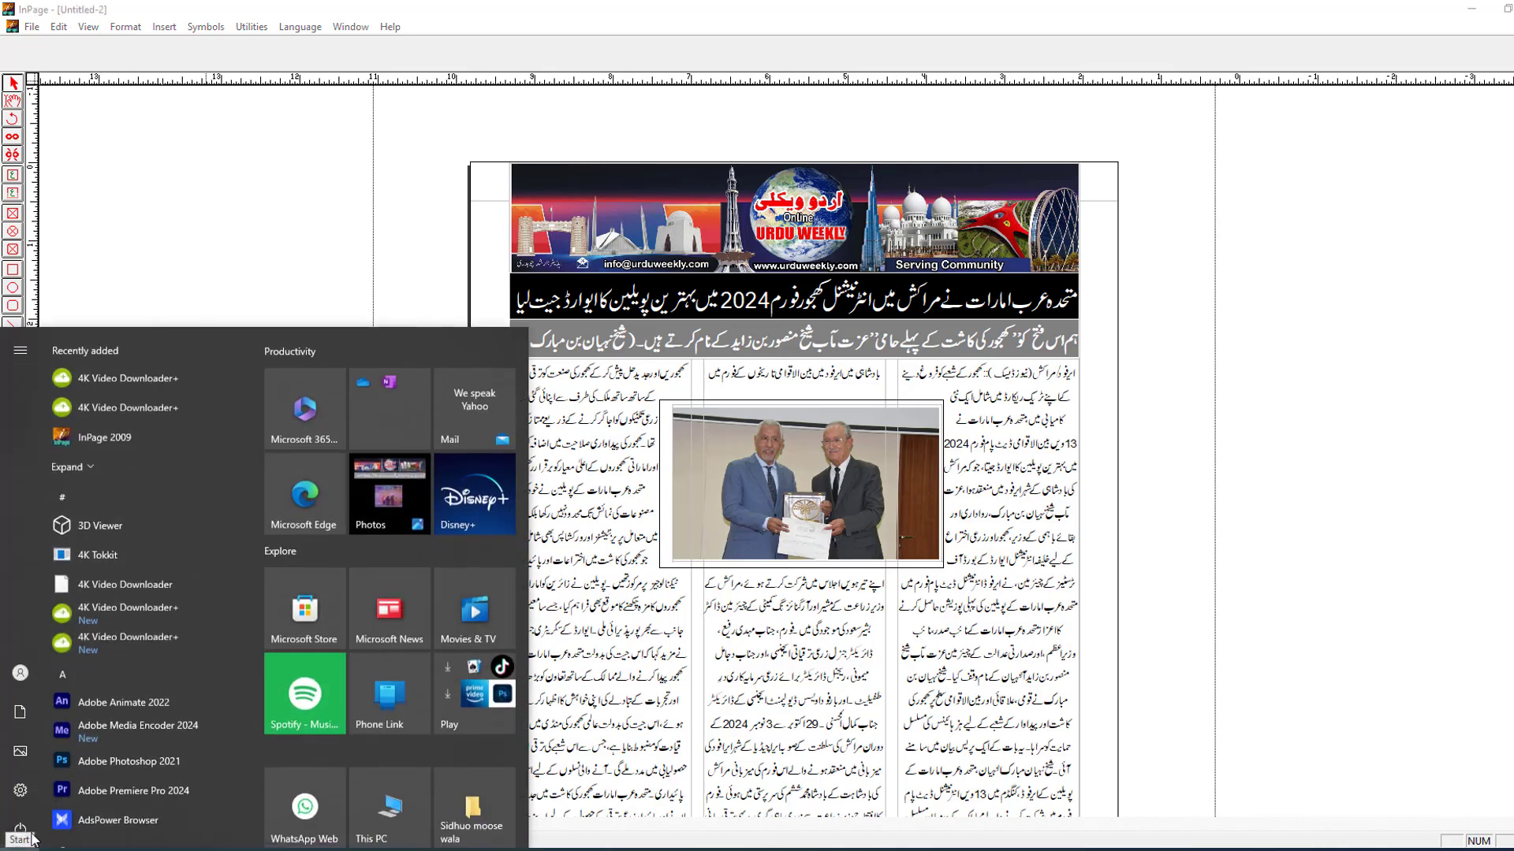
click(159, 760)
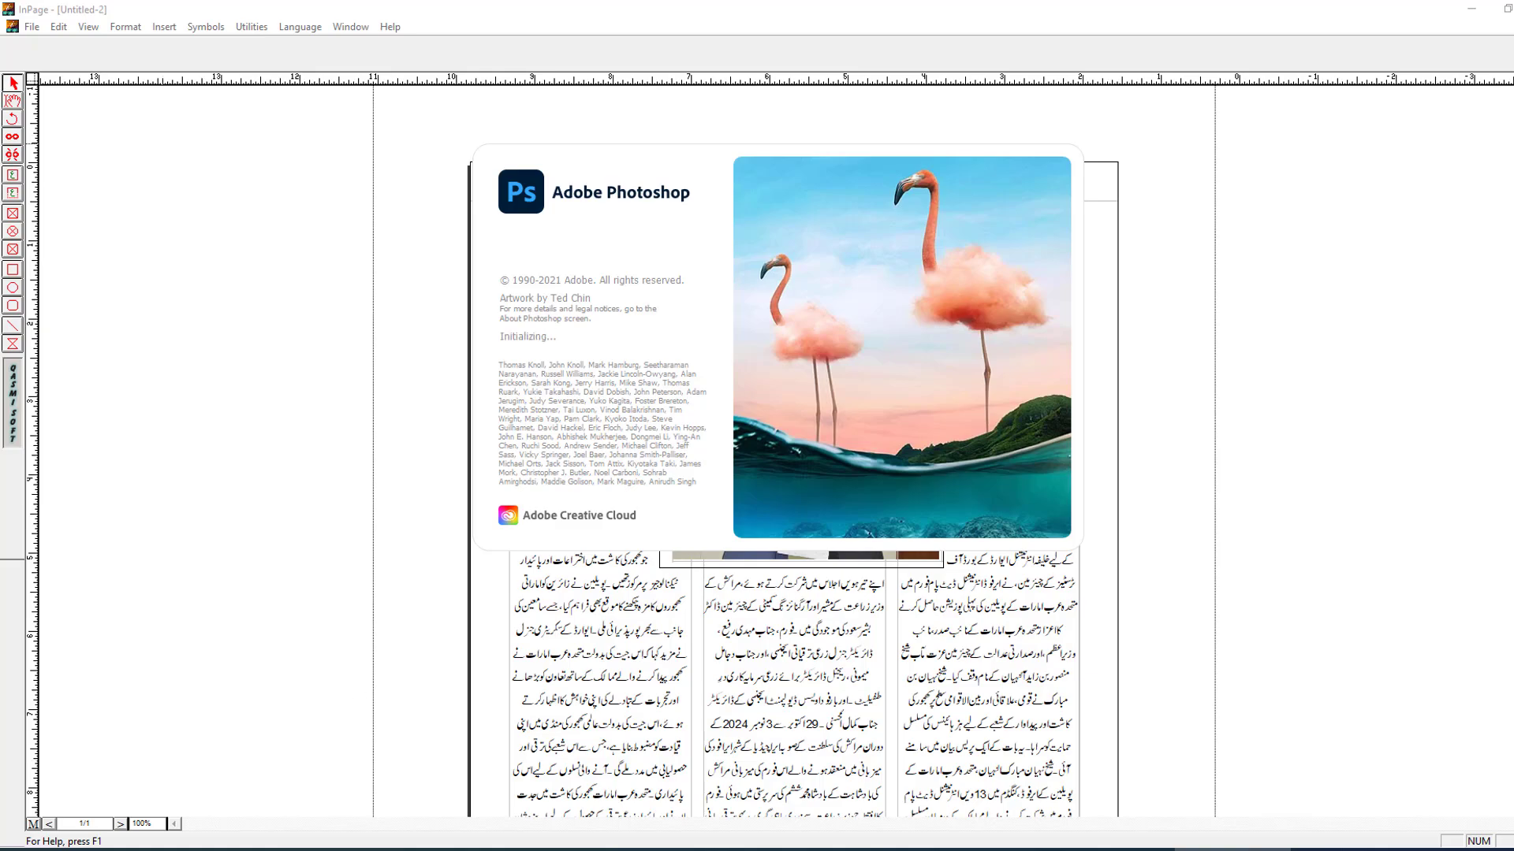
click(1473, 8)
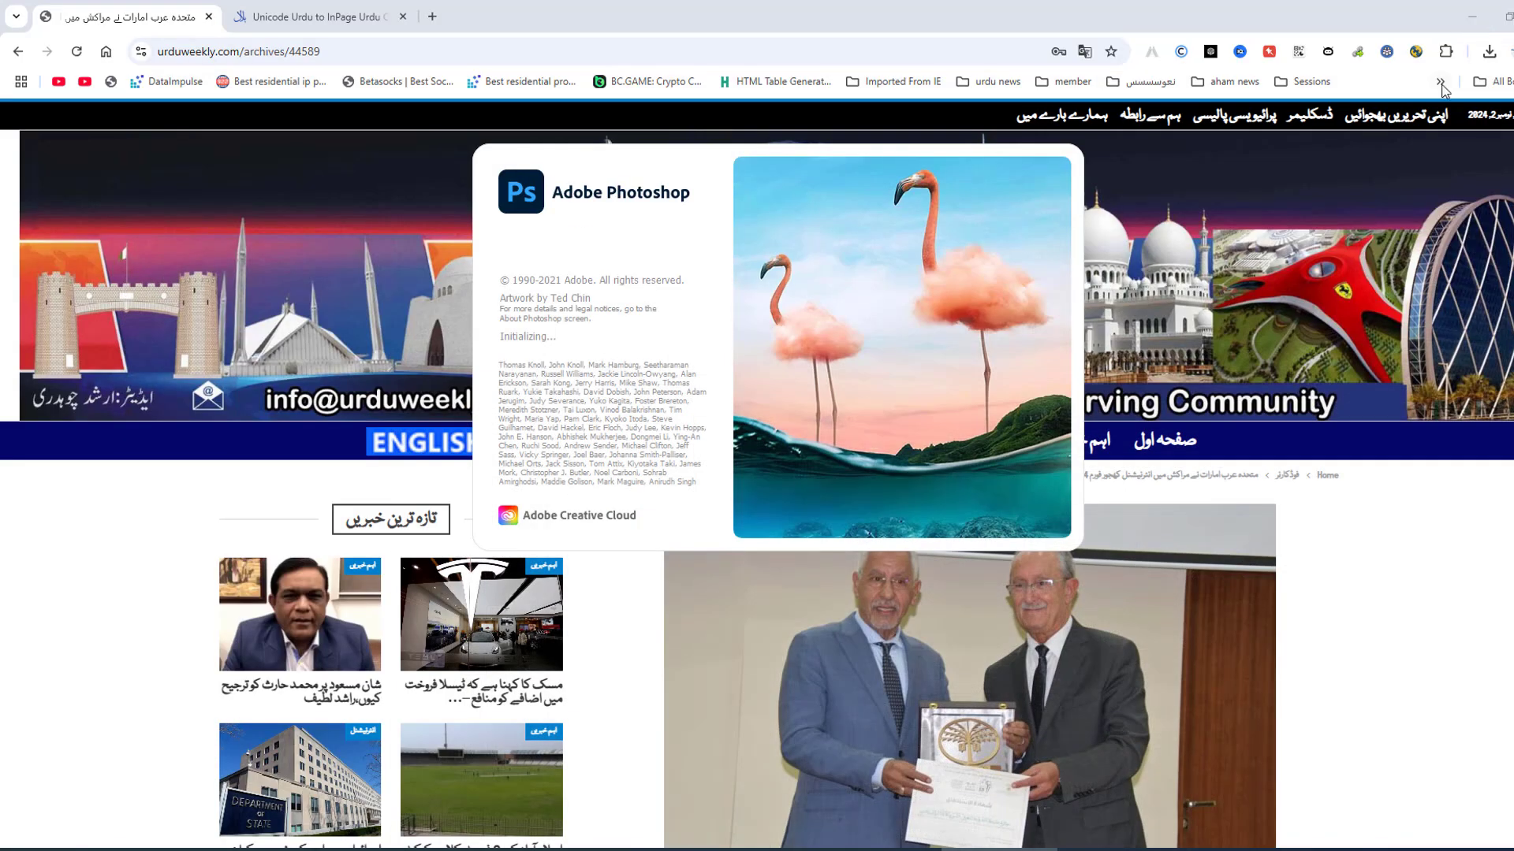
click(1470, 17)
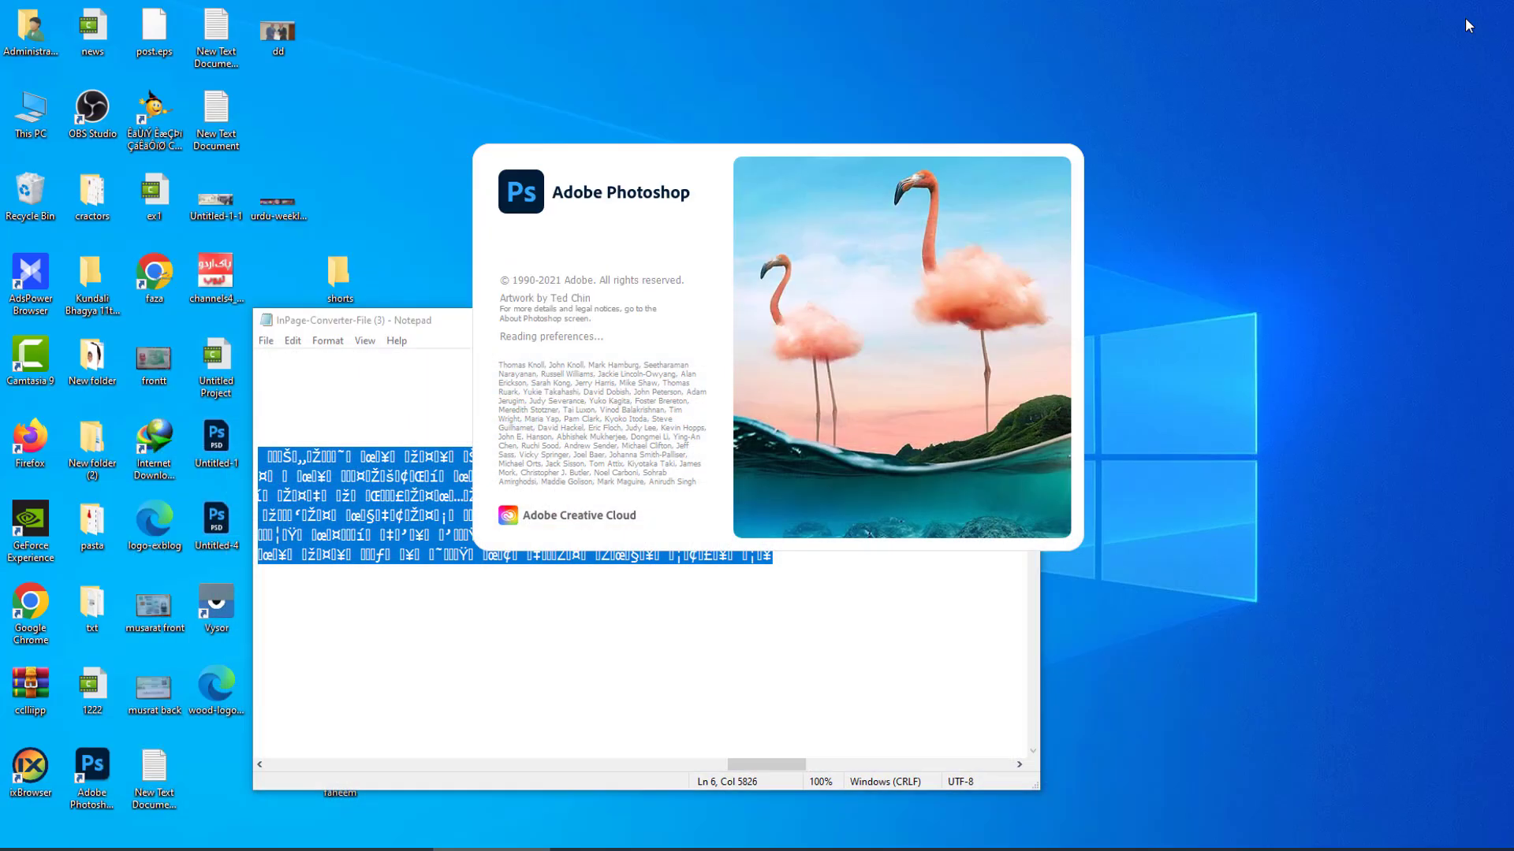
drag(362, 395, 923, 382)
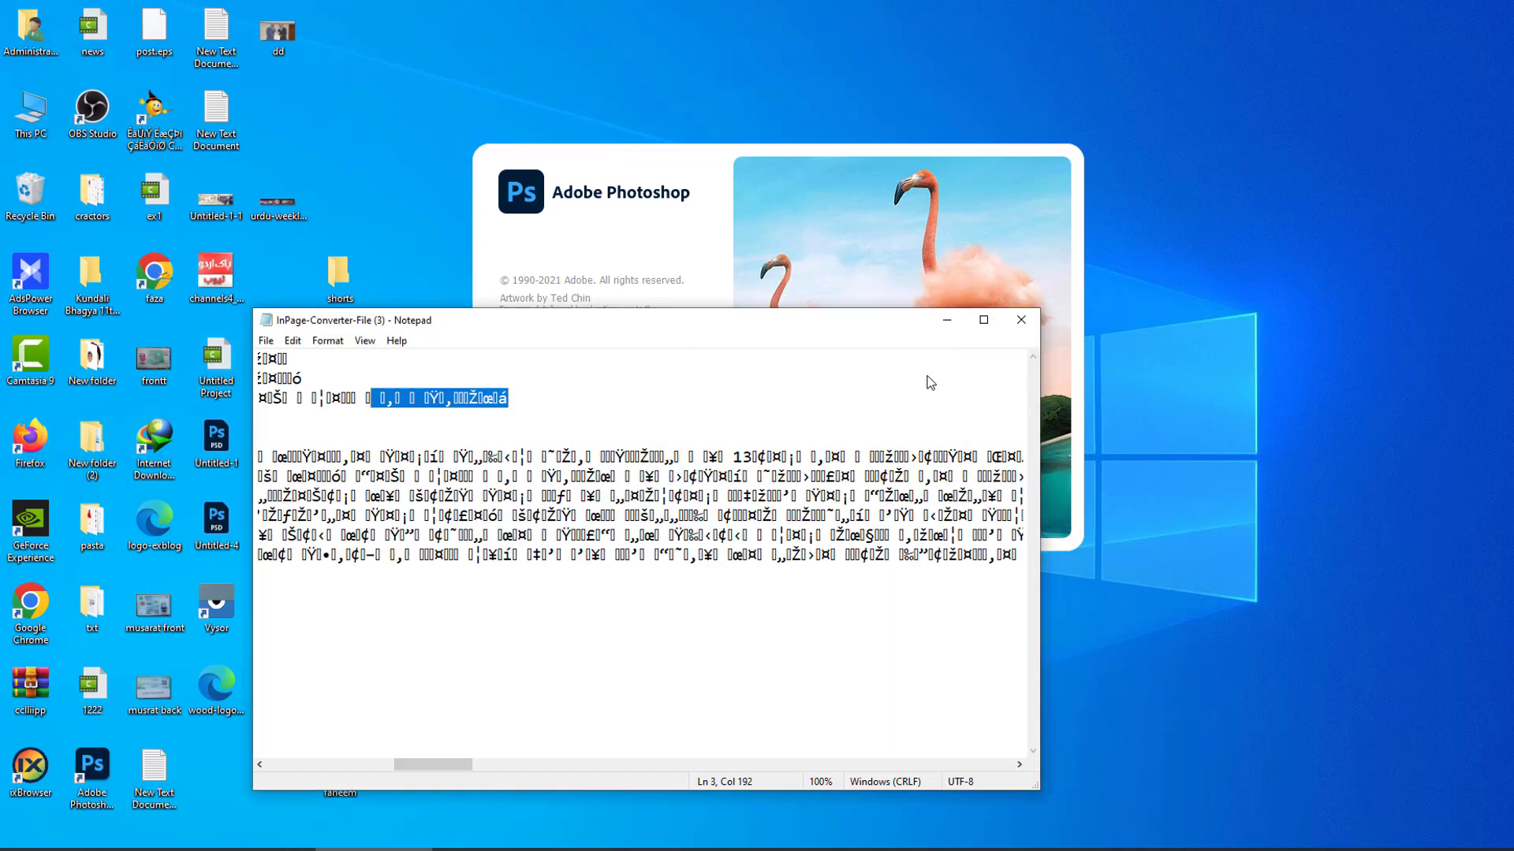
click(956, 325)
right_click(1264, 448)
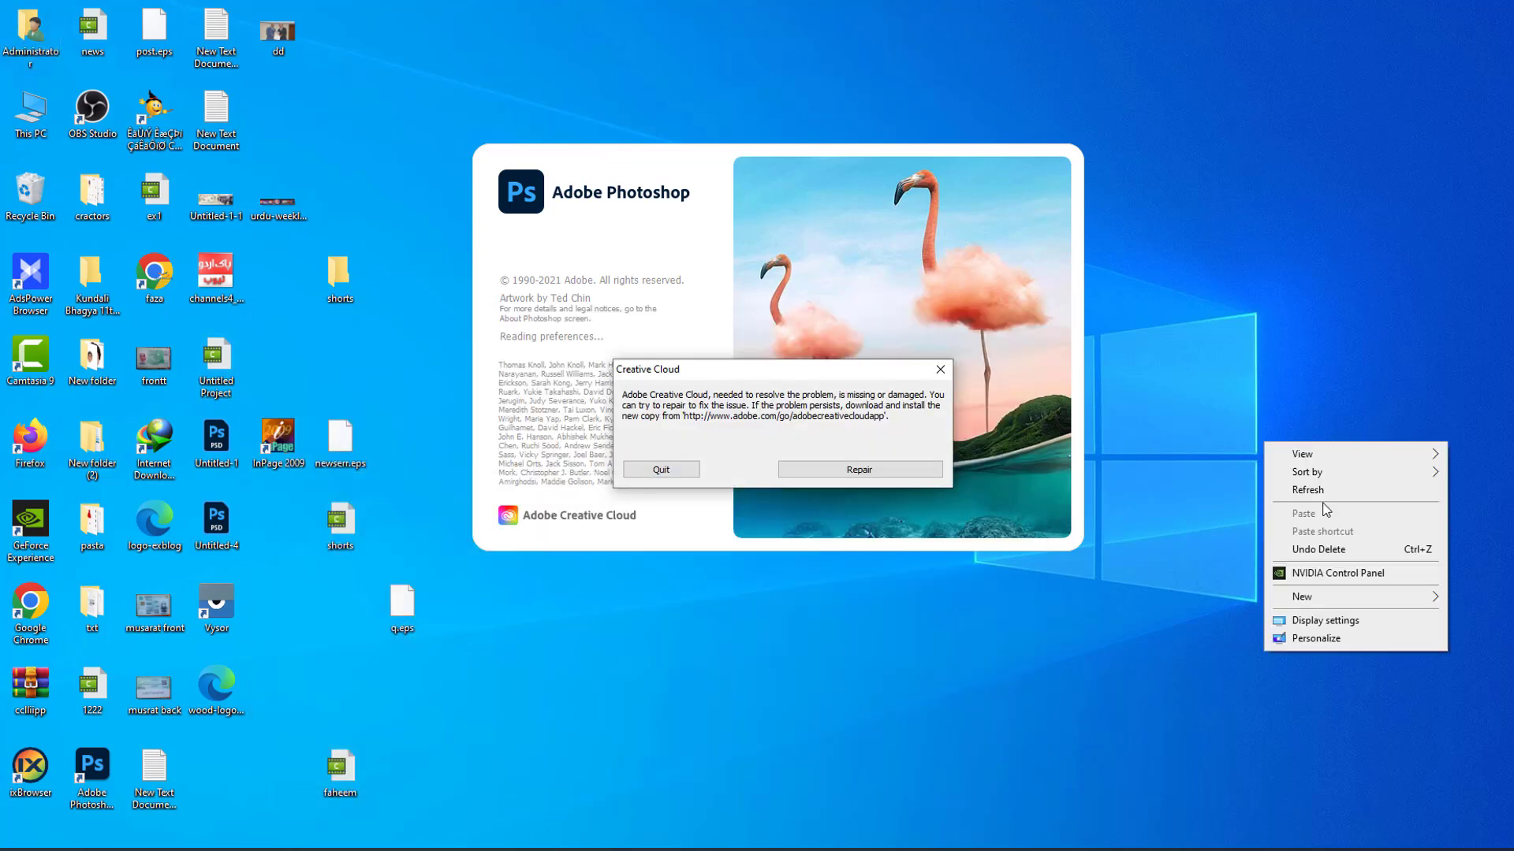
Step: Quit the Creative Cloud repair dialog and open post.eps from the desktop in Photoshop, rasterized at 300 pixels/inch in CMYK Color
click(660, 470)
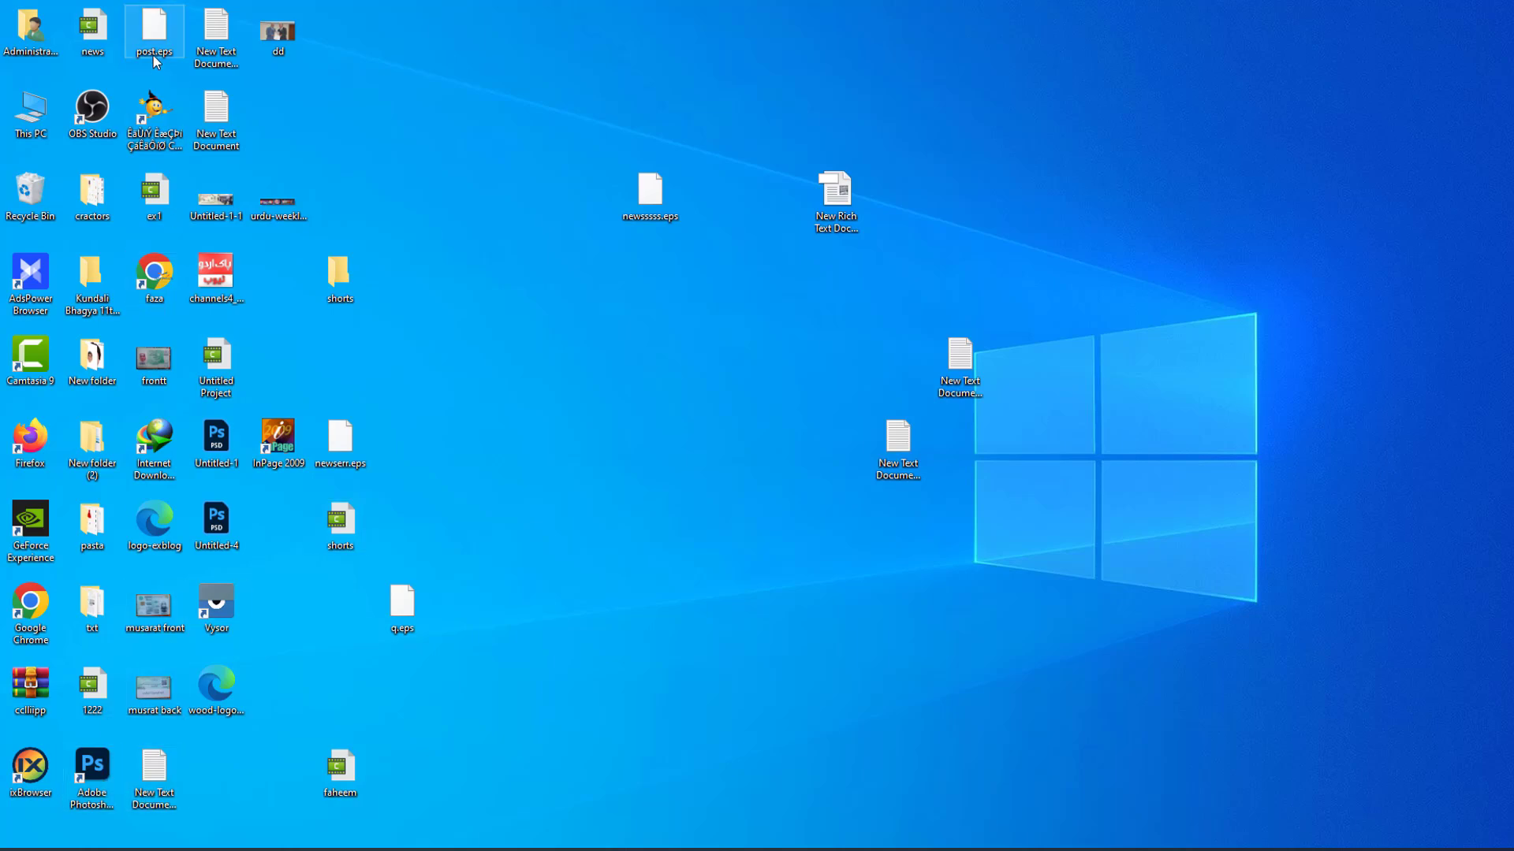
drag(154, 32, 319, 246)
drag(488, 410, 803, 420)
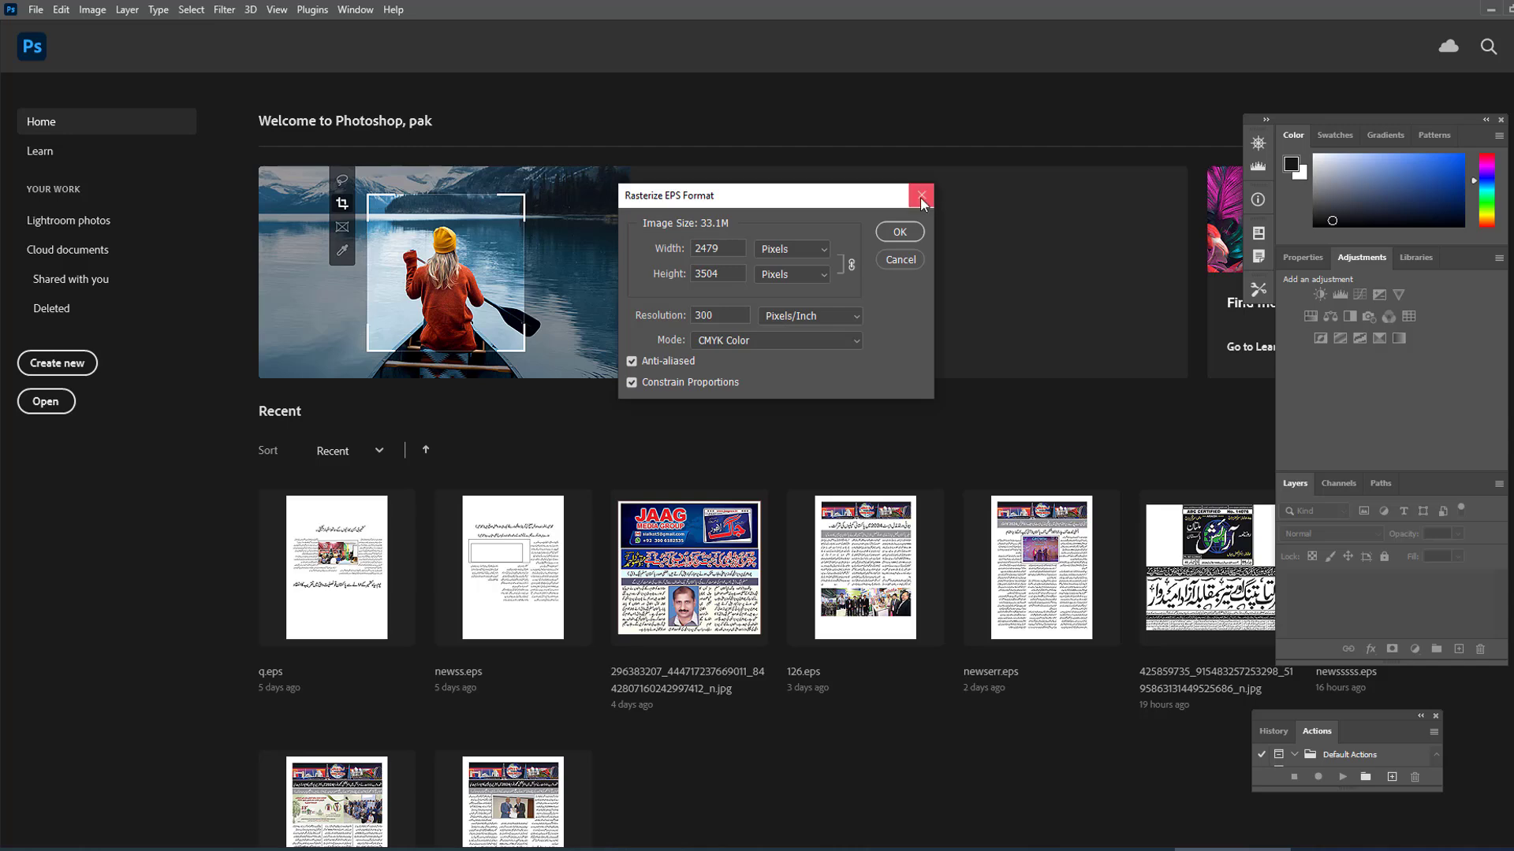
click(900, 233)
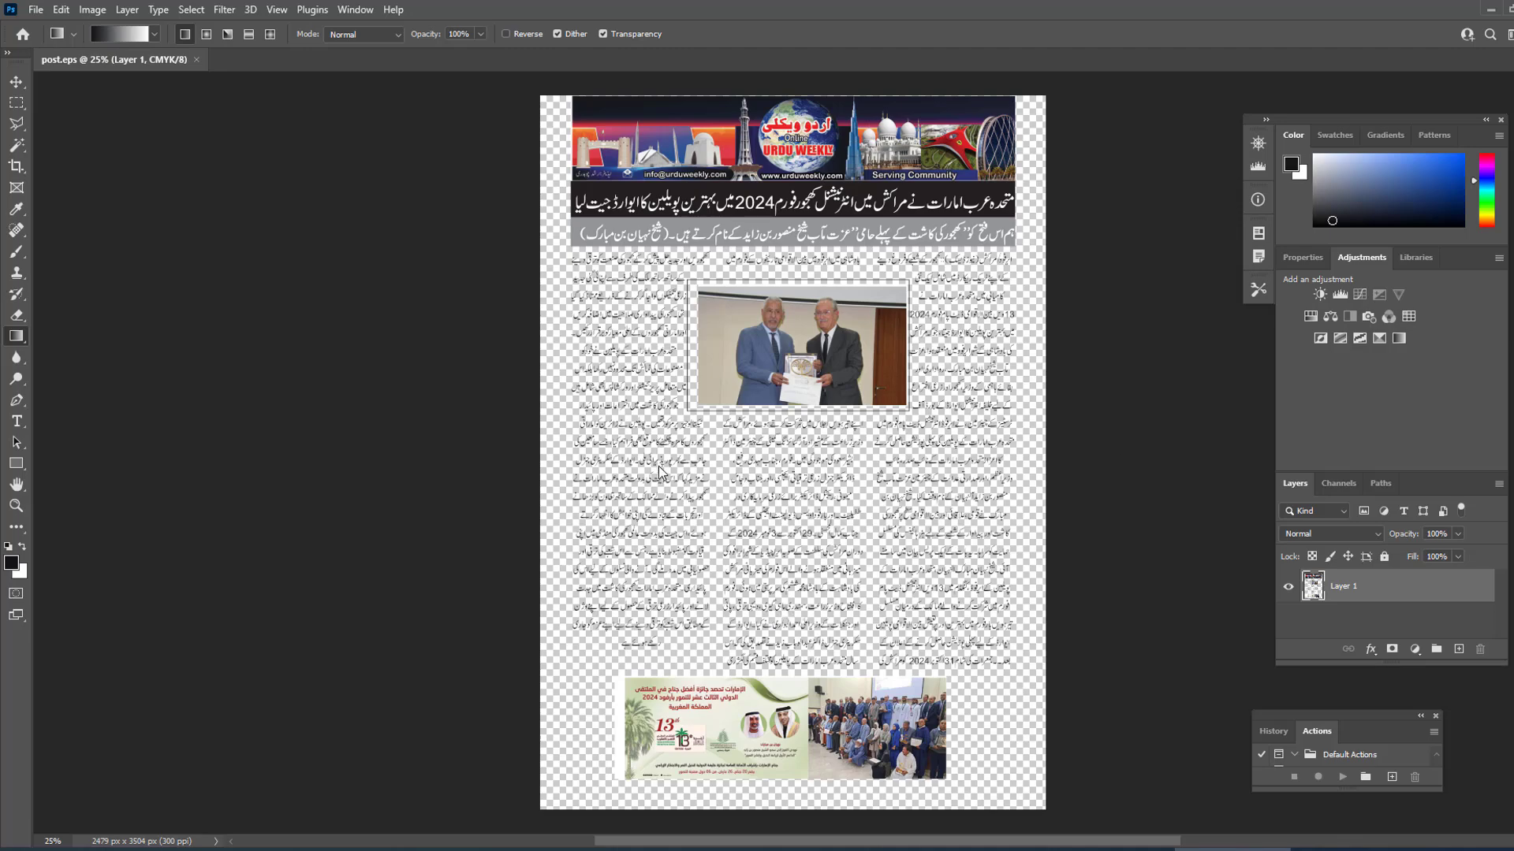
Step: Add a Stroke layer effect to Layer 1 to outline the page's pictures and text
scroll(659, 466, up, 1)
scroll(345, 523, down, 1)
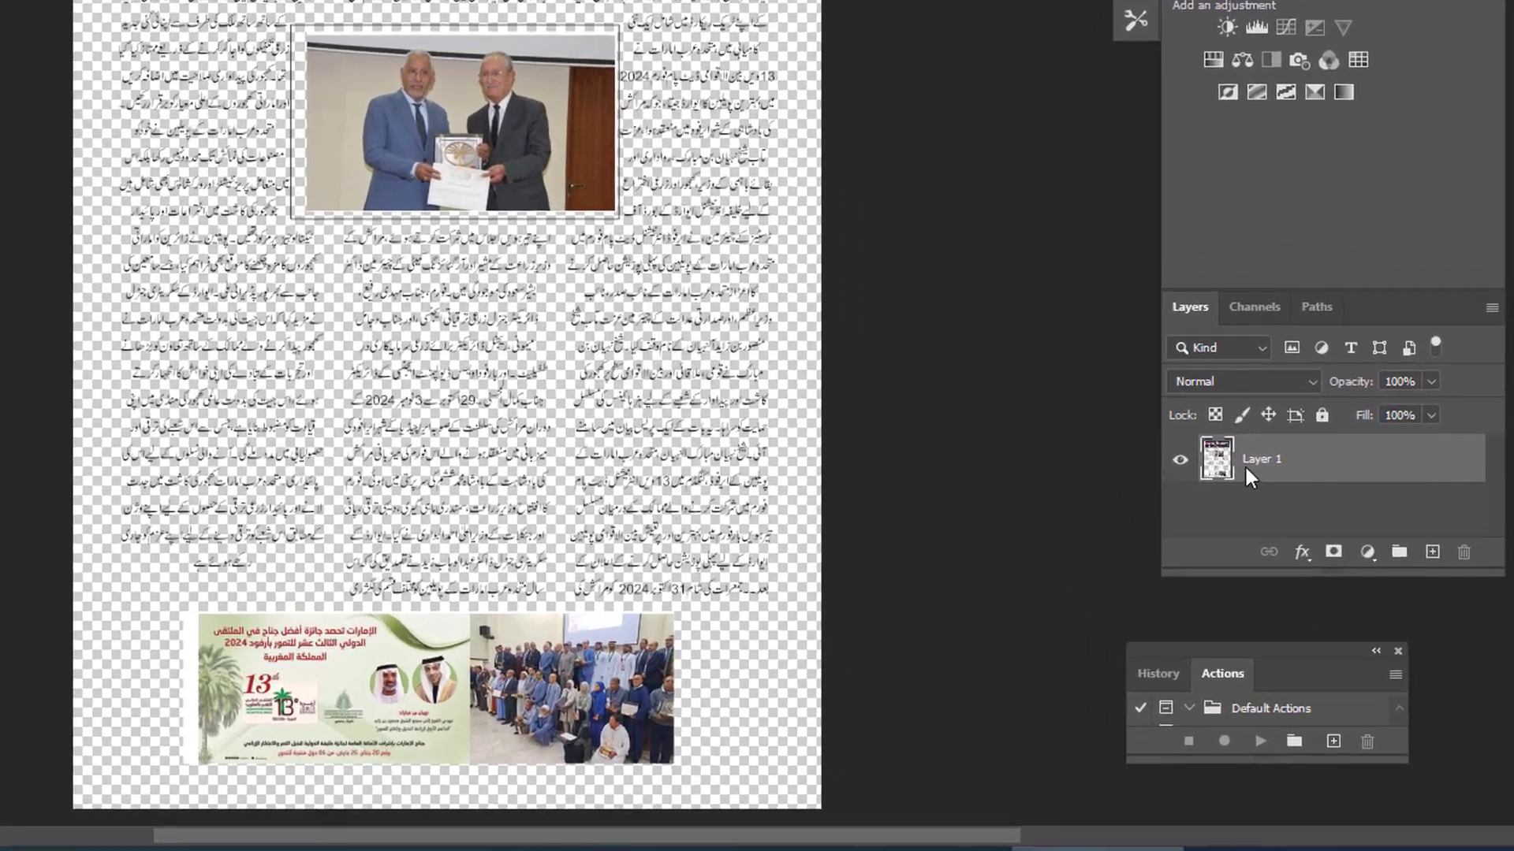
double_click(1265, 458)
click(1223, 460)
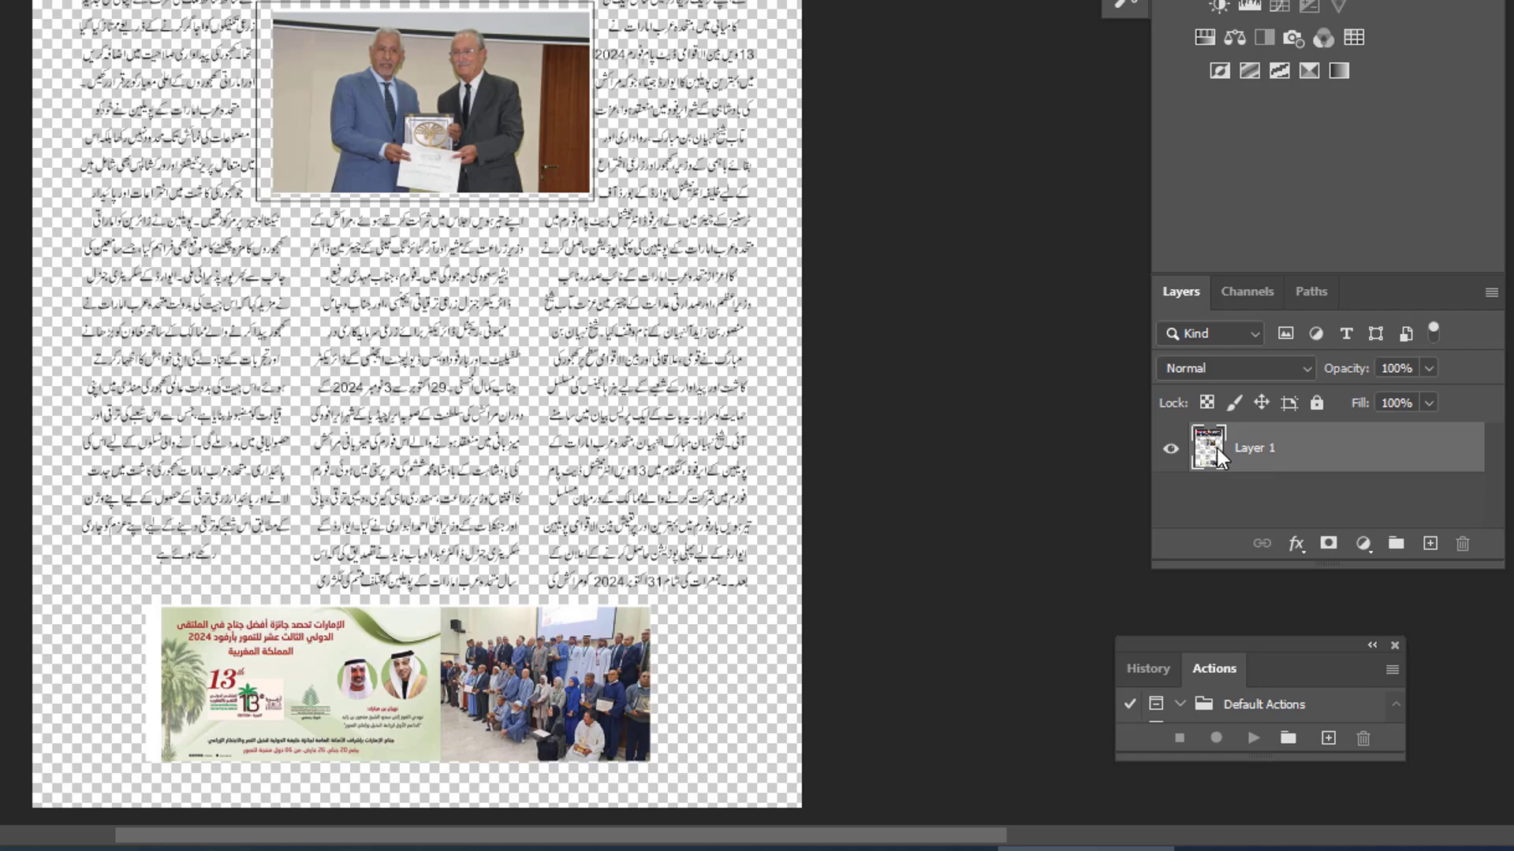
double_click(1217, 448)
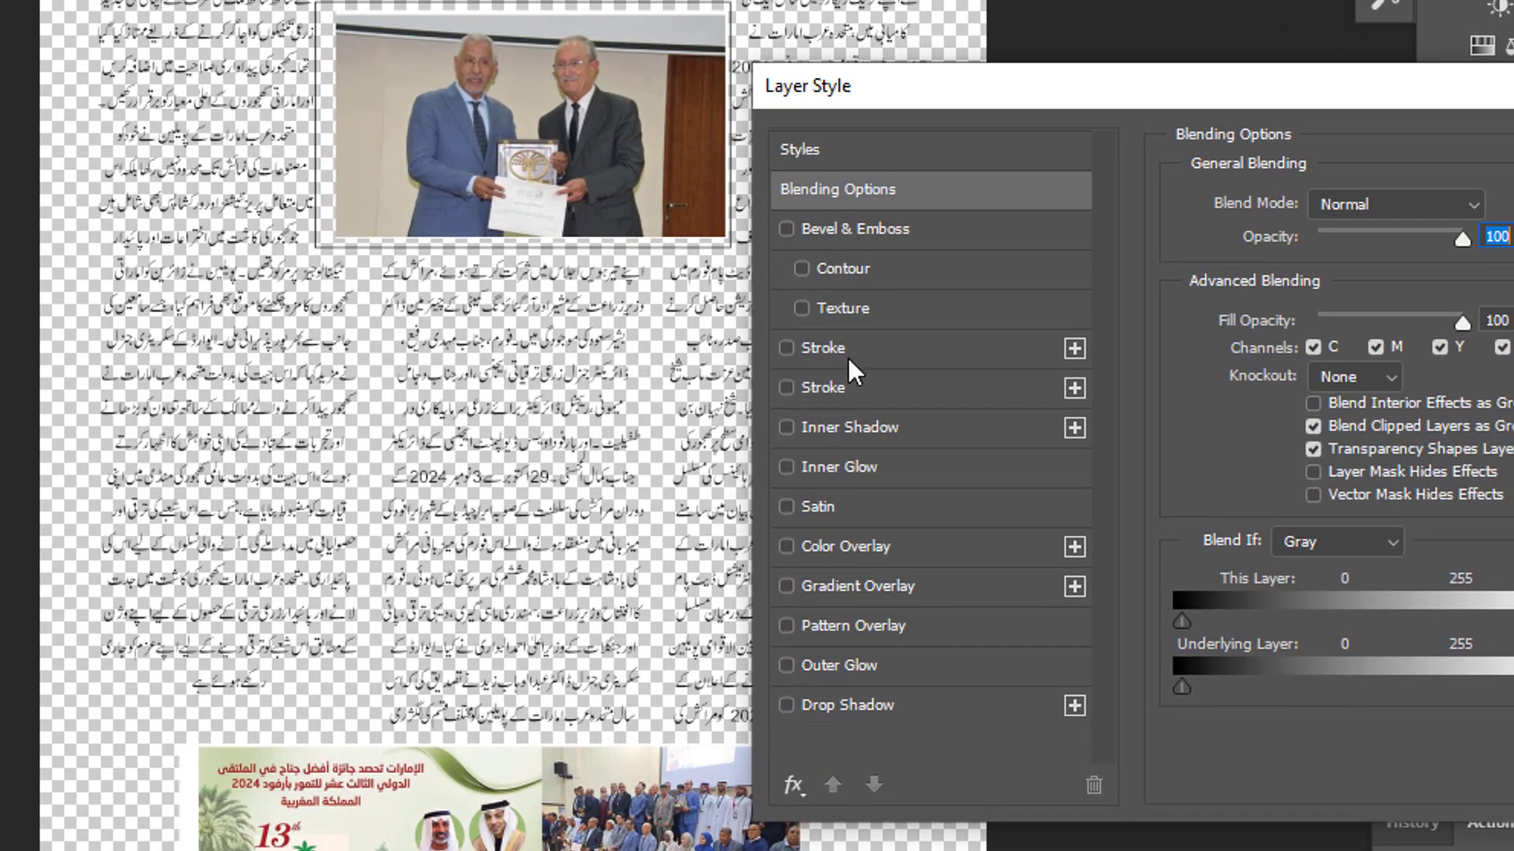
click(787, 387)
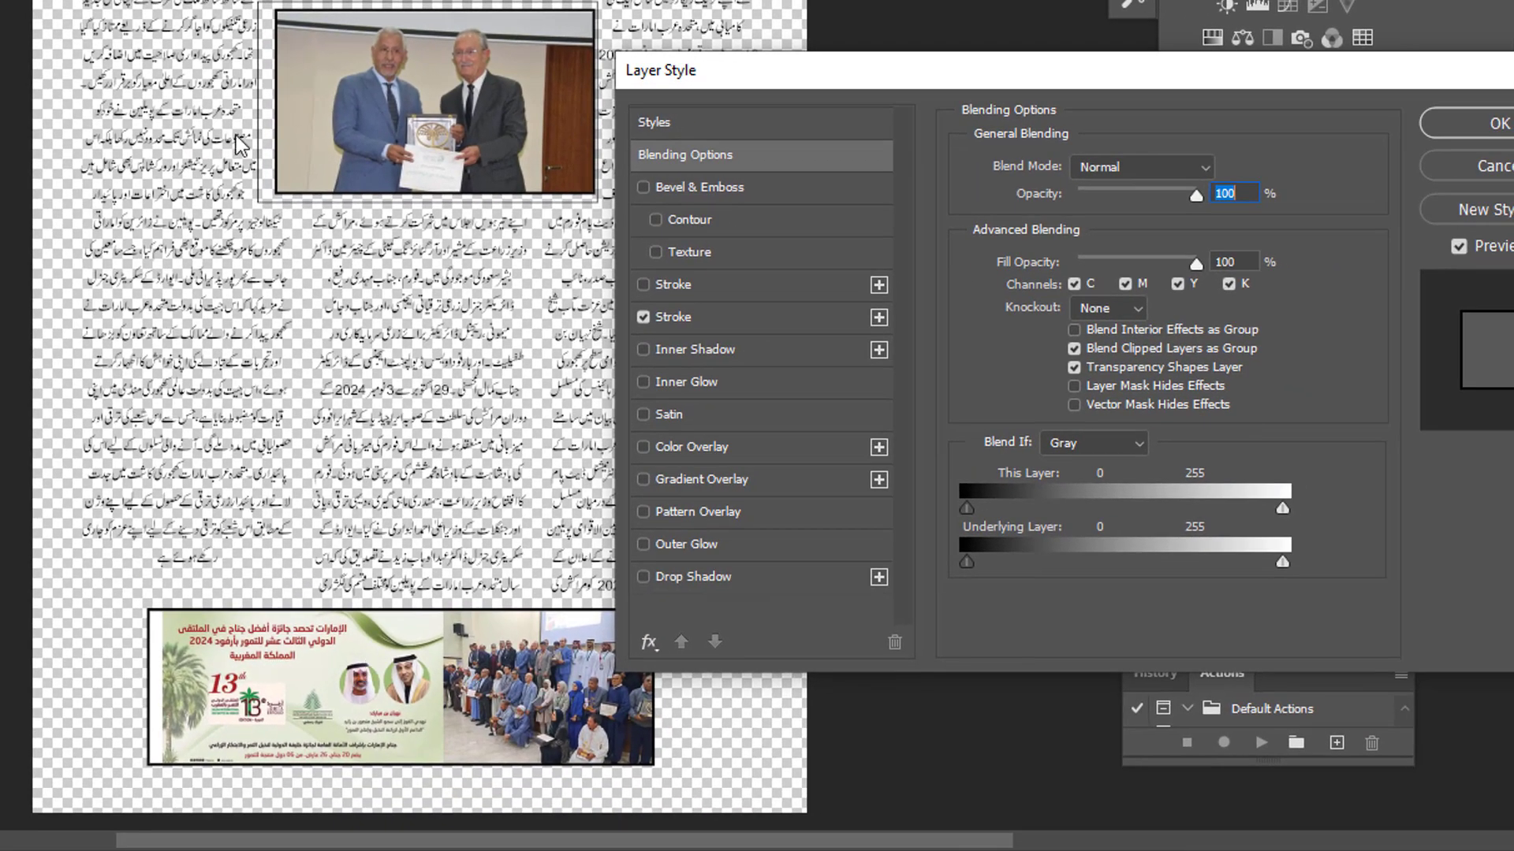
click(1482, 124)
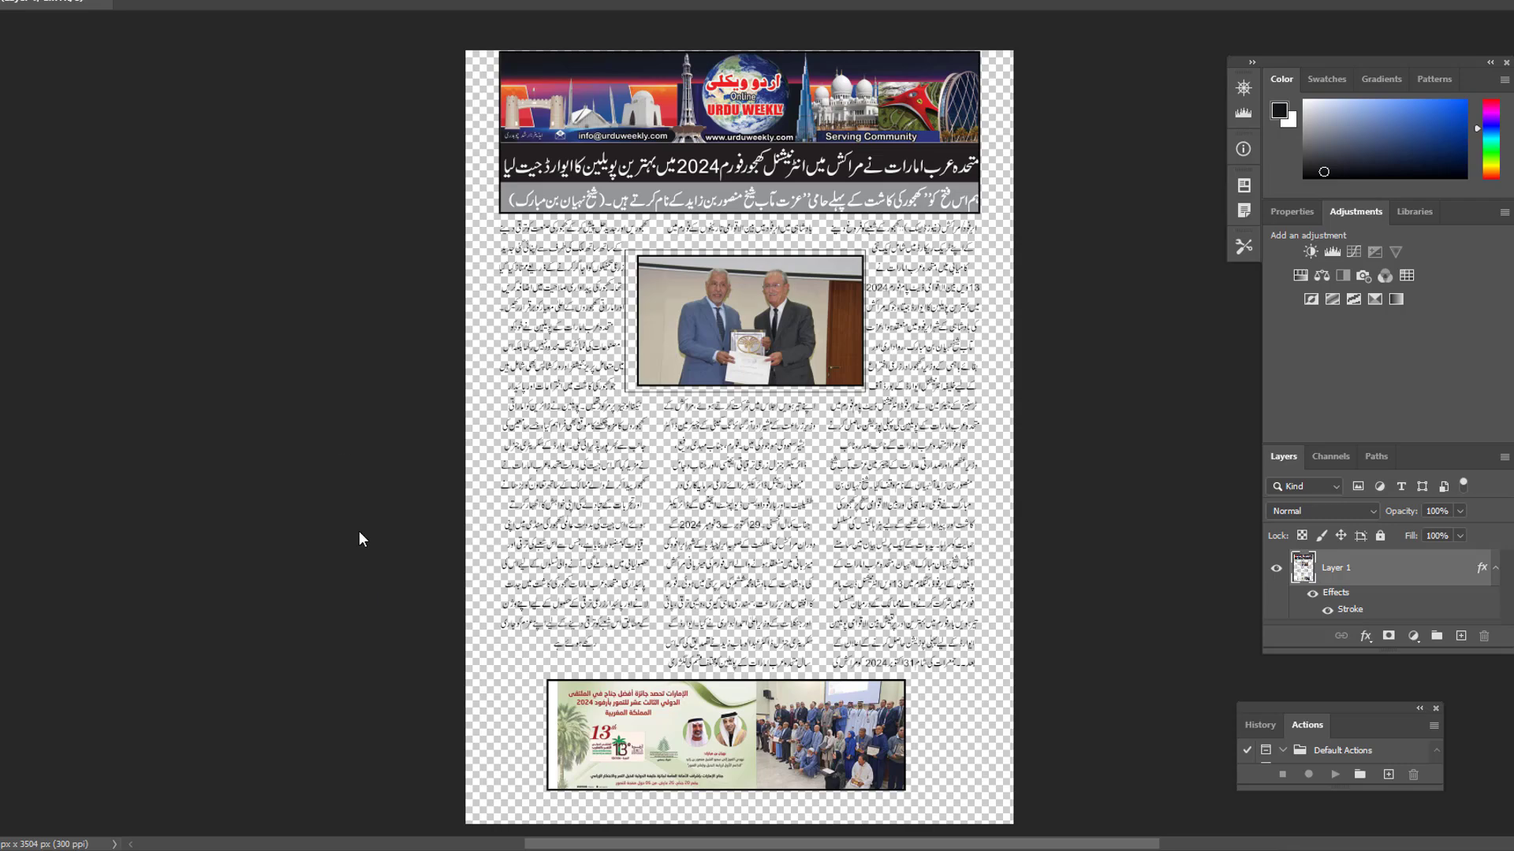
Step: Export the document as a Good-quality JPG at 2479 x 3504 px, saved to the Desktop as post
click(36, 9)
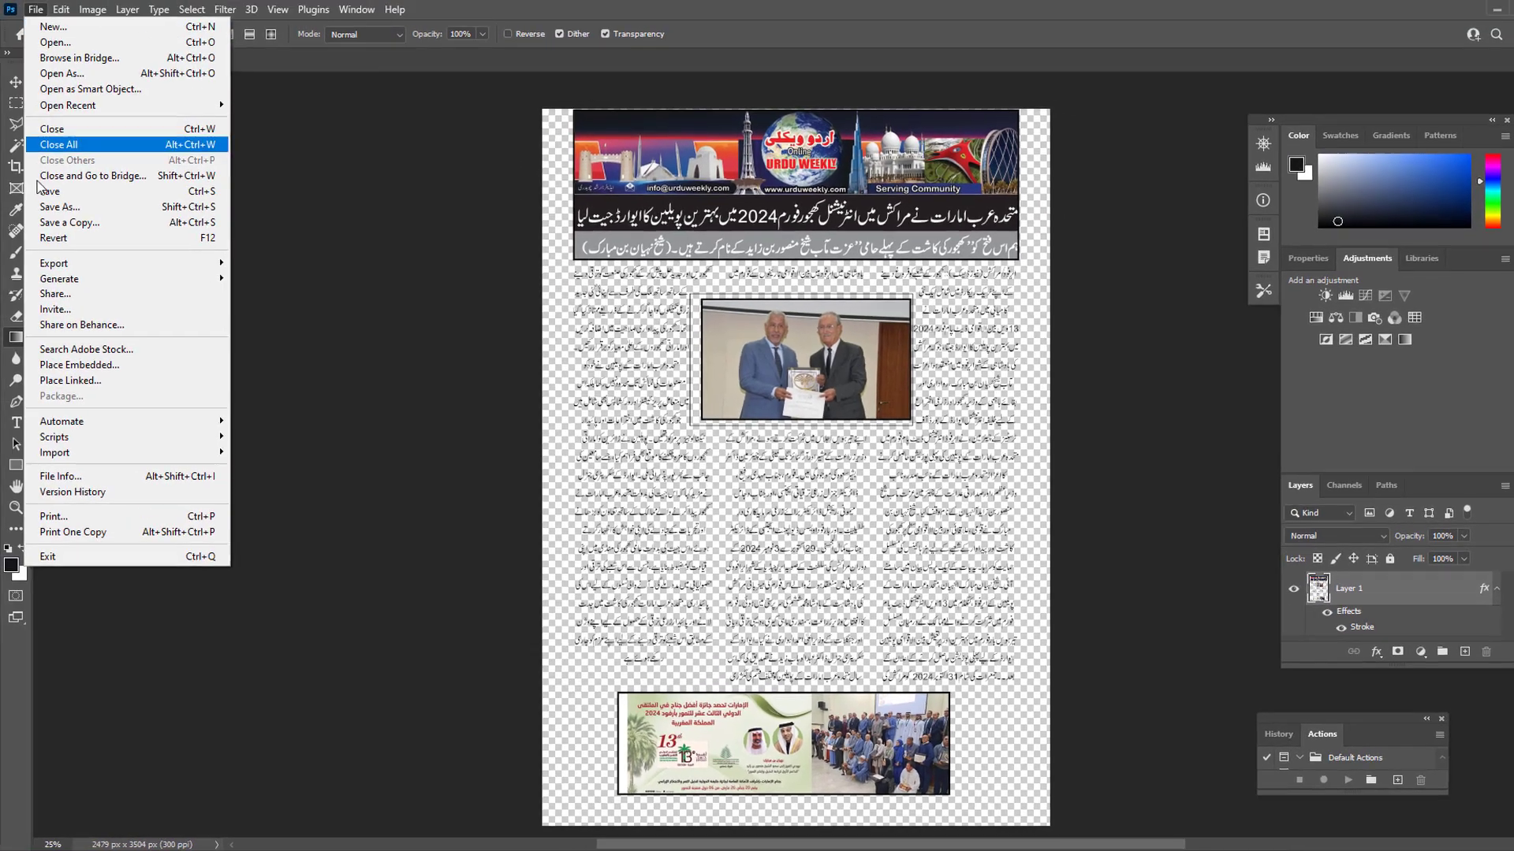
mouse_move(45, 262)
click(298, 279)
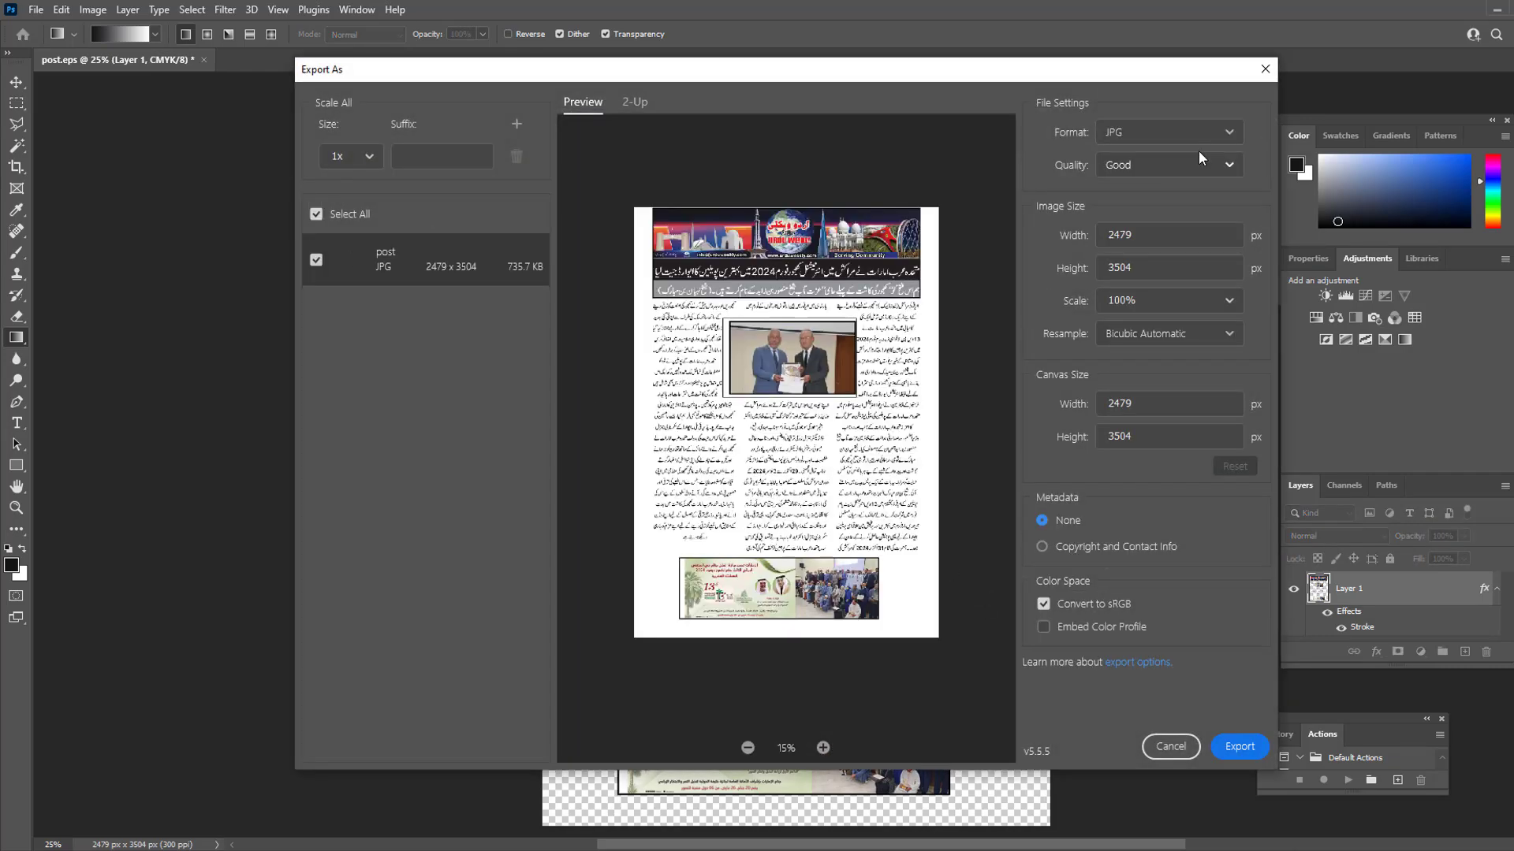
click(1241, 747)
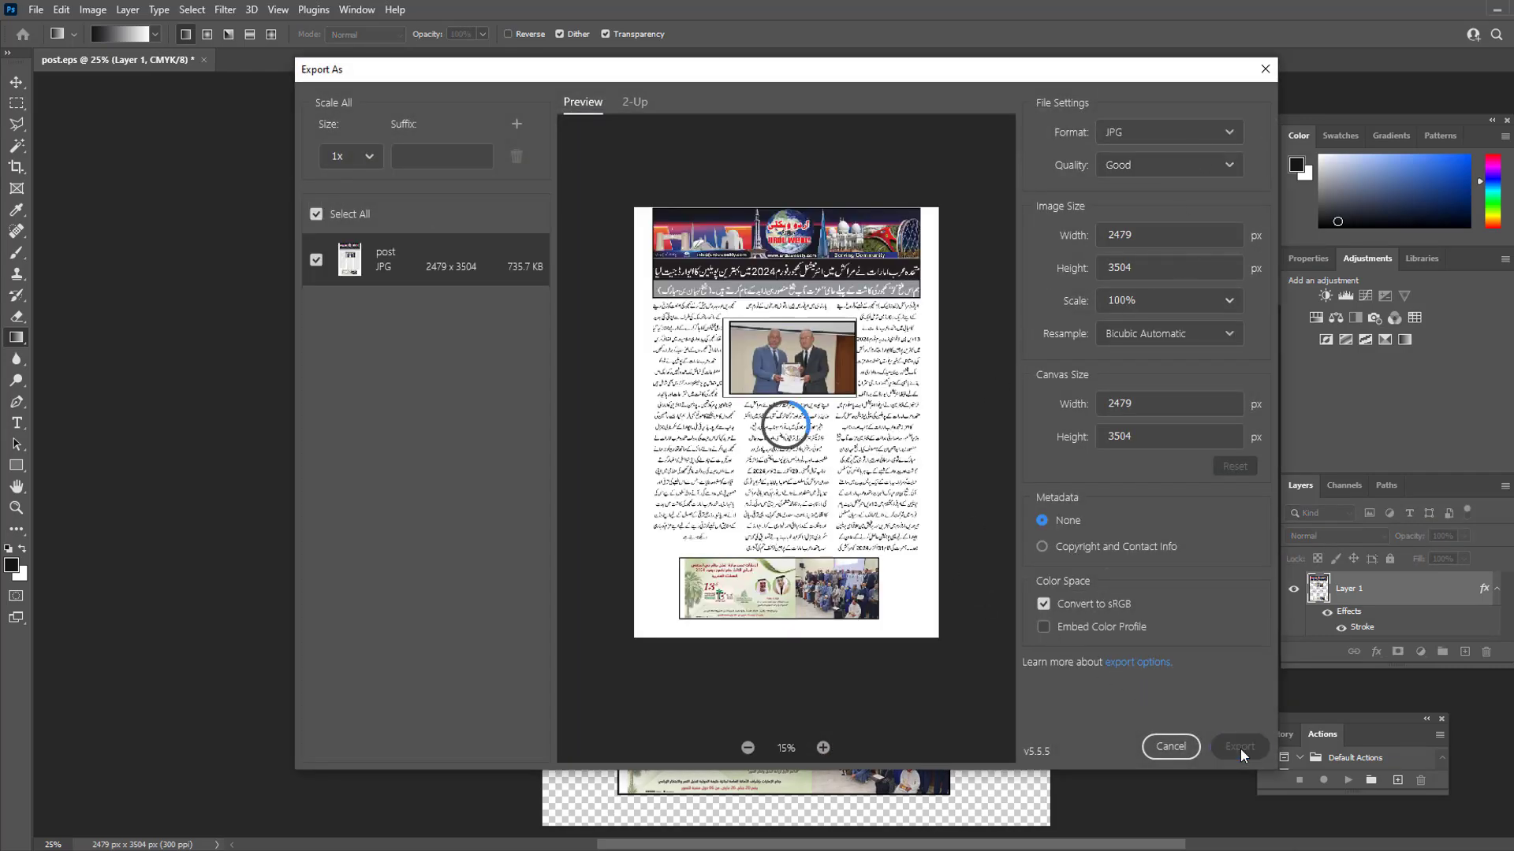
click(71, 117)
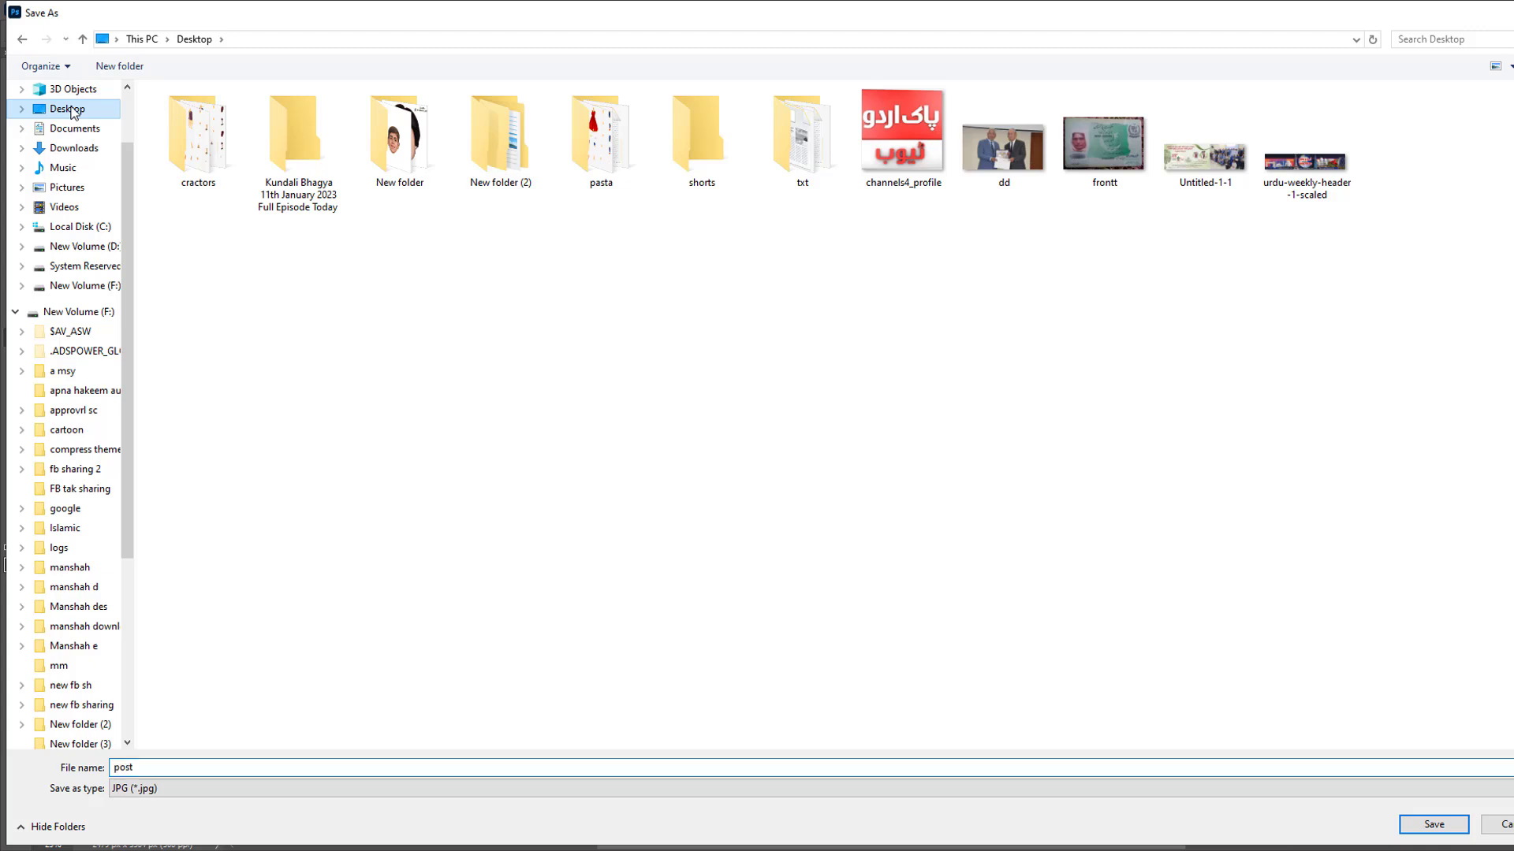
click(1459, 833)
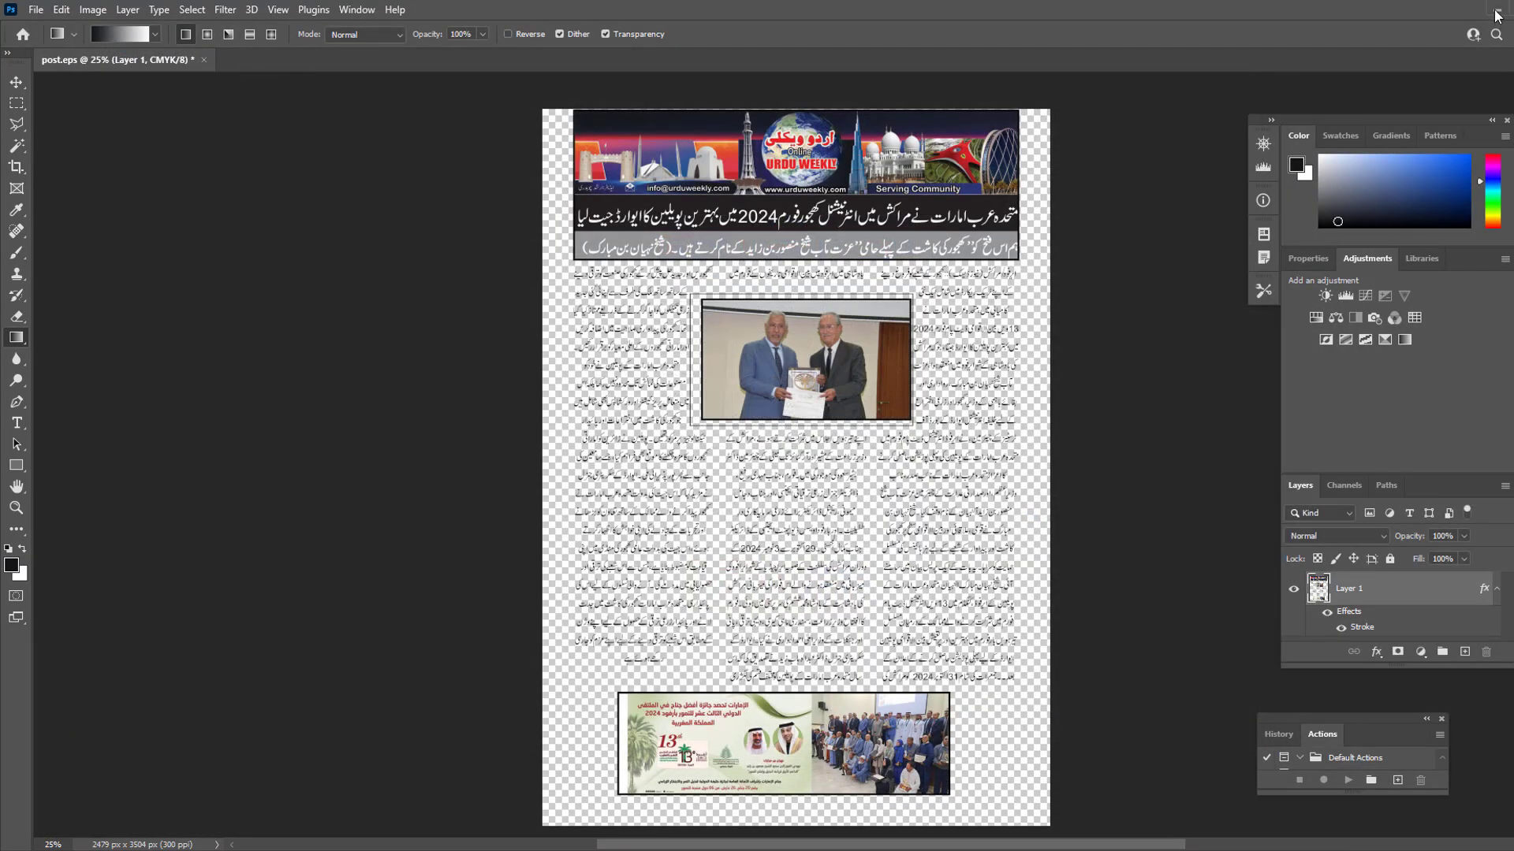
Step: Minimize Photoshop, open the exported post image from the desktop, and inspect its header, text and pictures up close and in full screen
click(1497, 10)
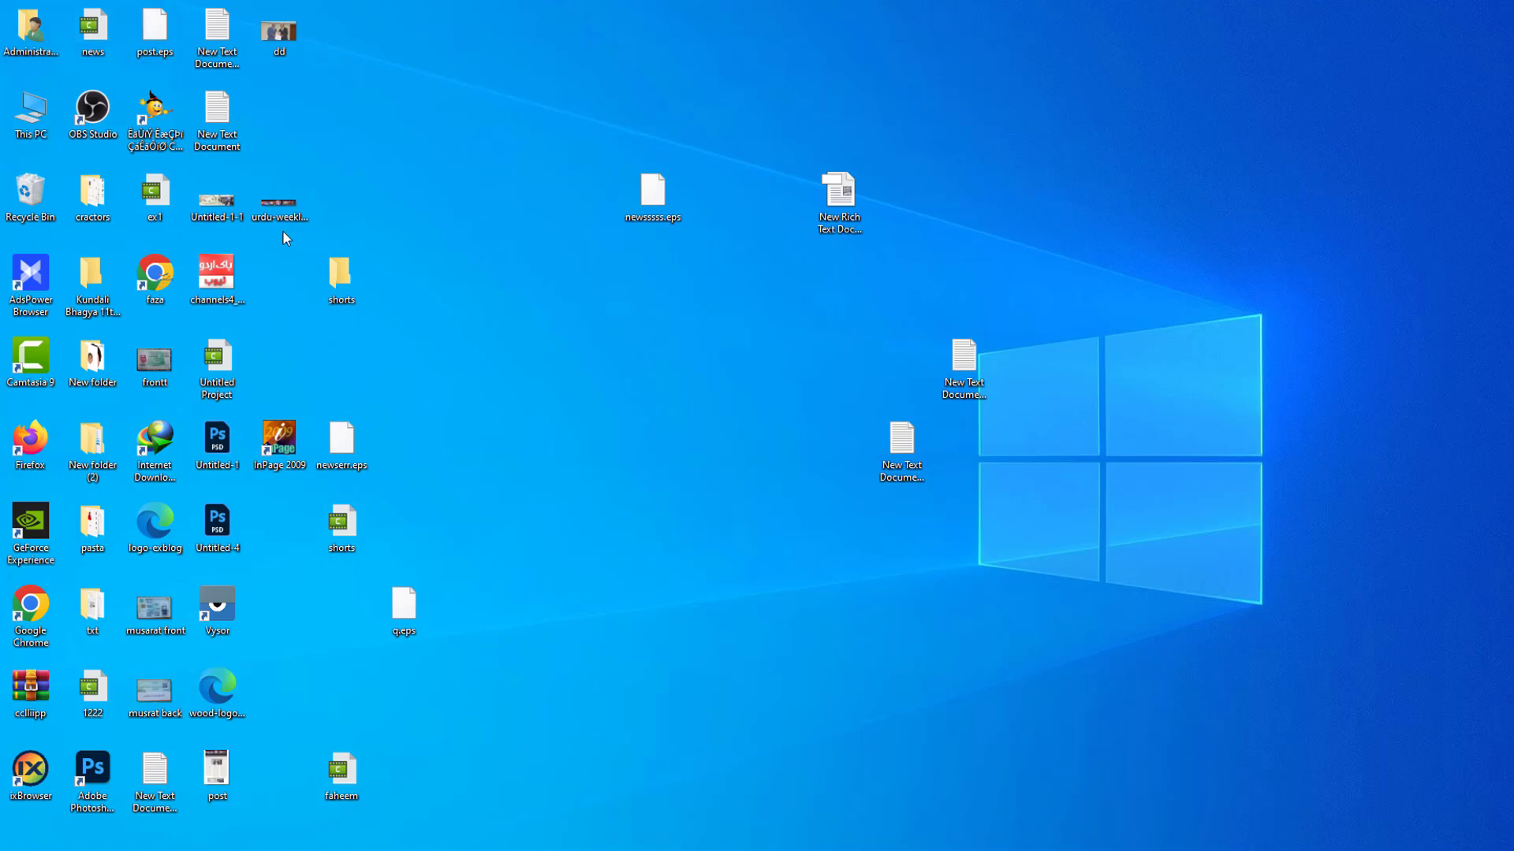
double_click(207, 770)
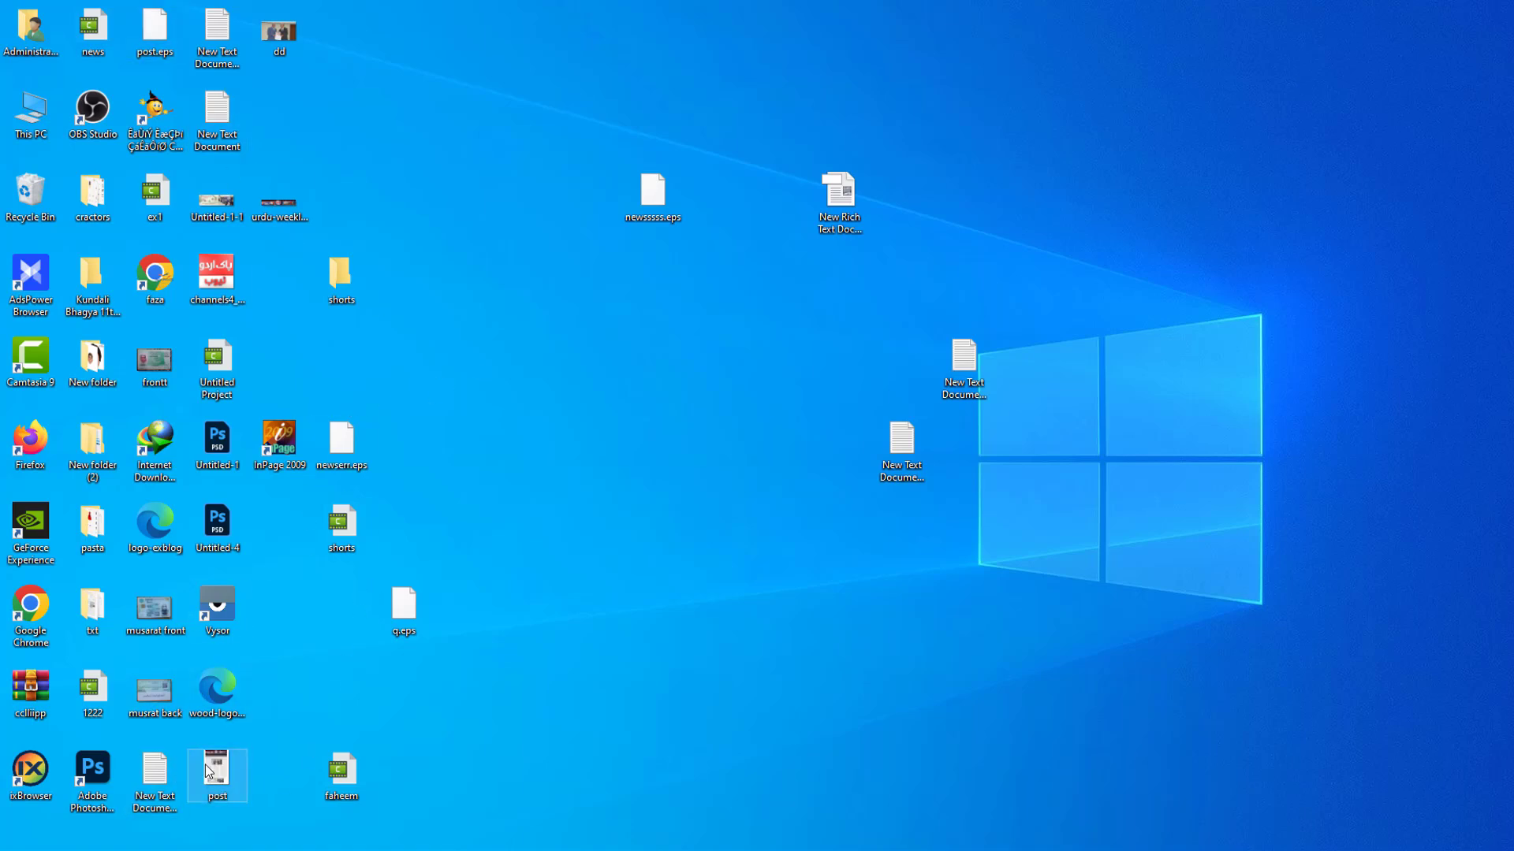
scroll(838, 301, up, 6)
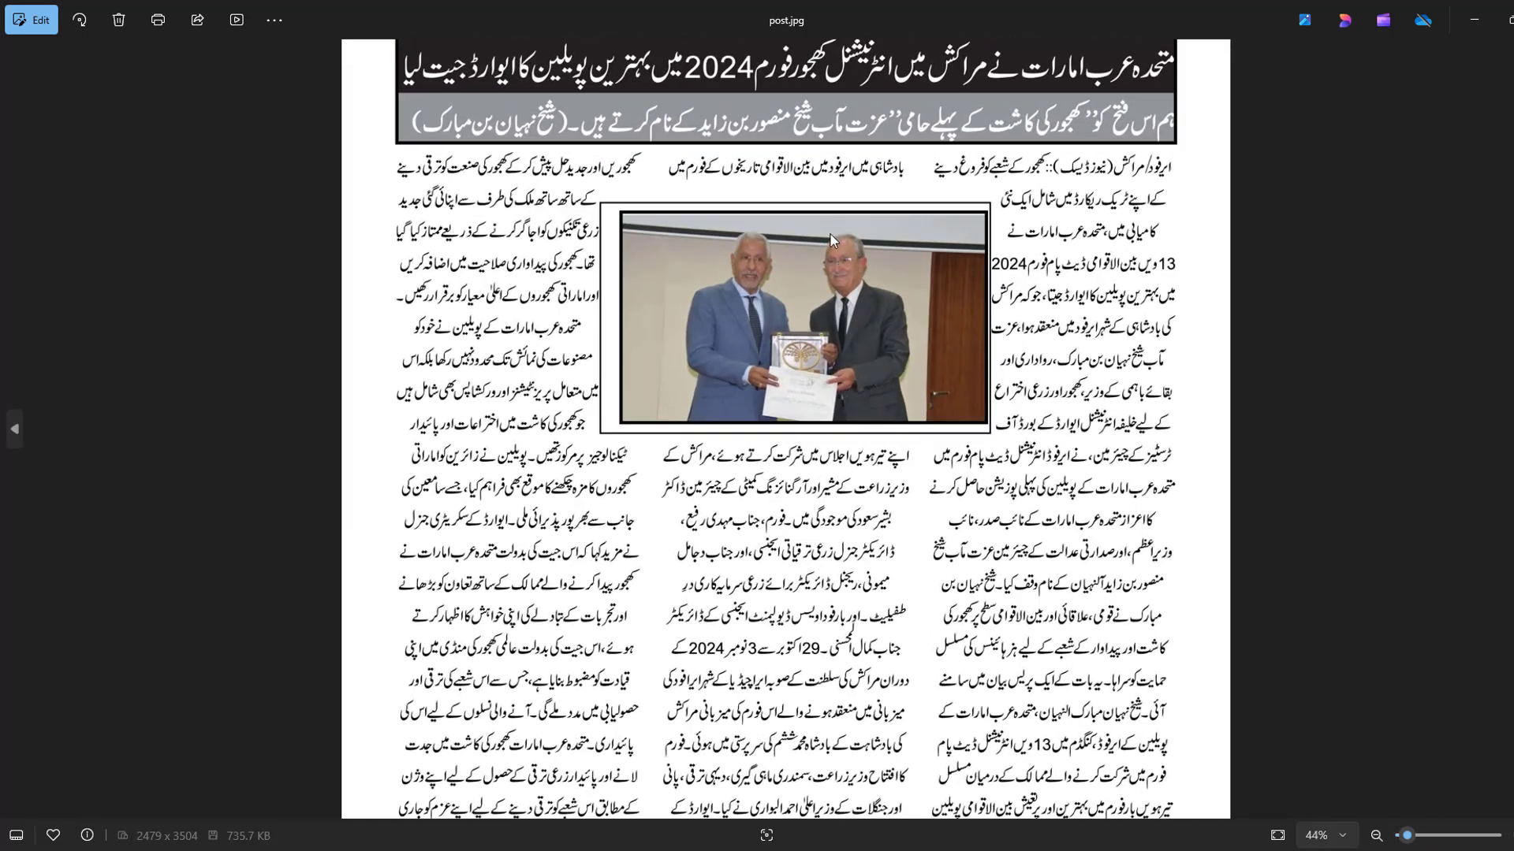
scroll(828, 461, down, 5)
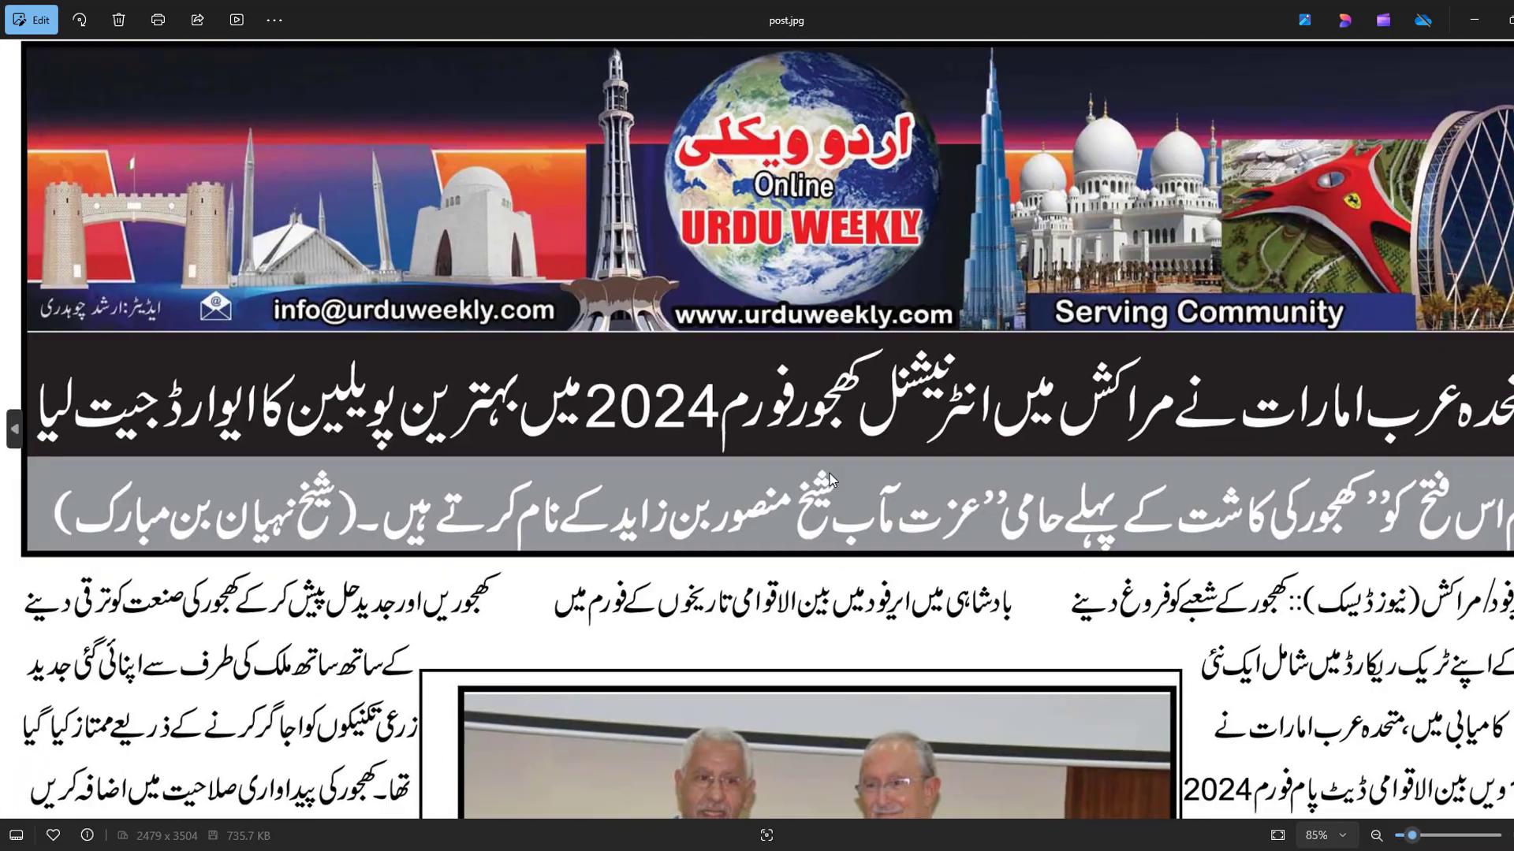
scroll(1115, 590, down, 1)
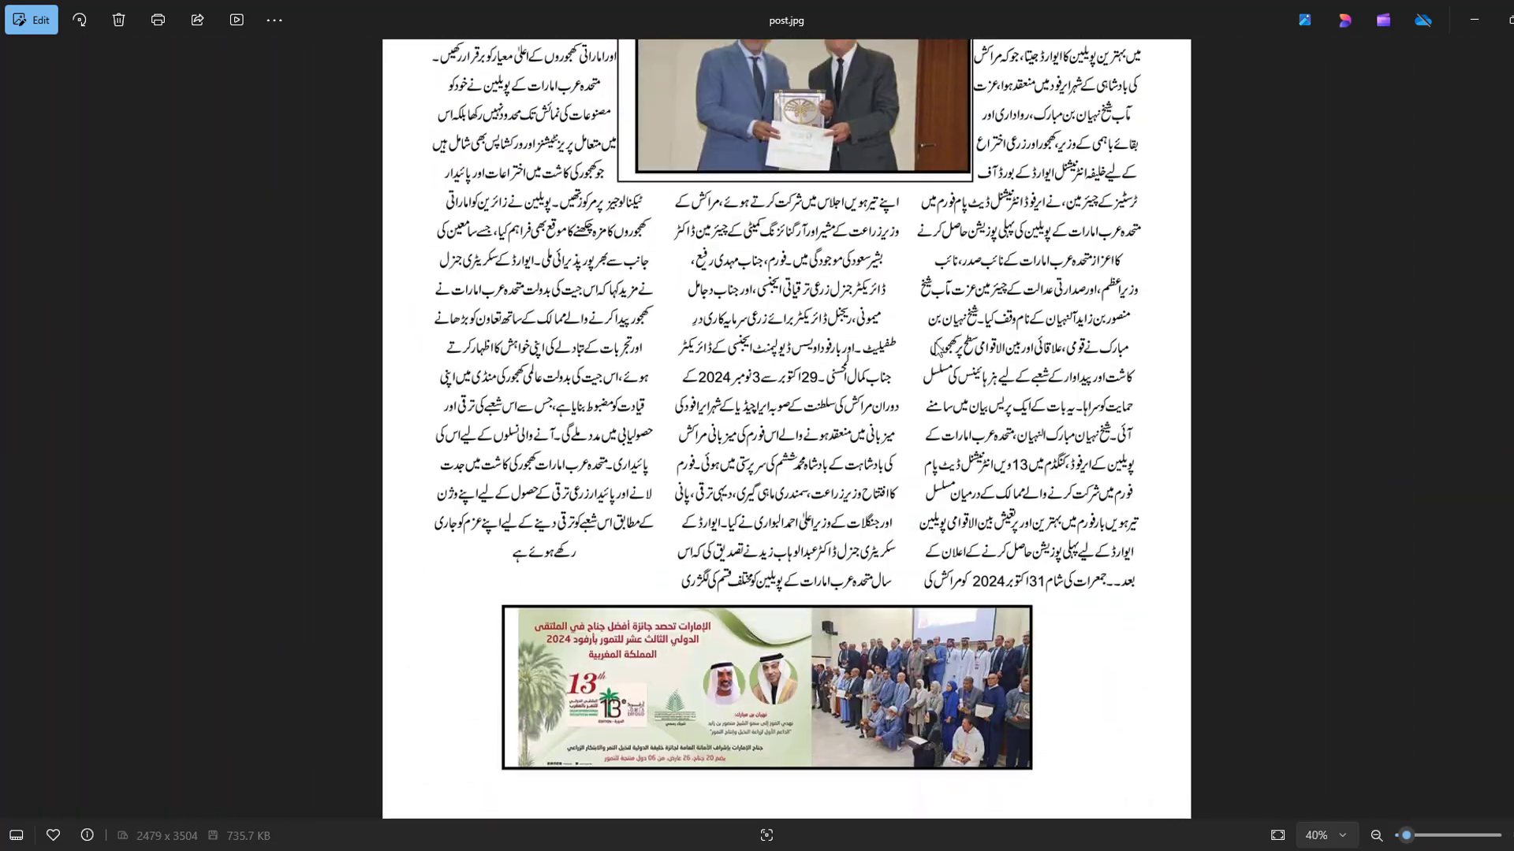
scroll(904, 436, up, 3)
scroll(904, 436, up, 3)
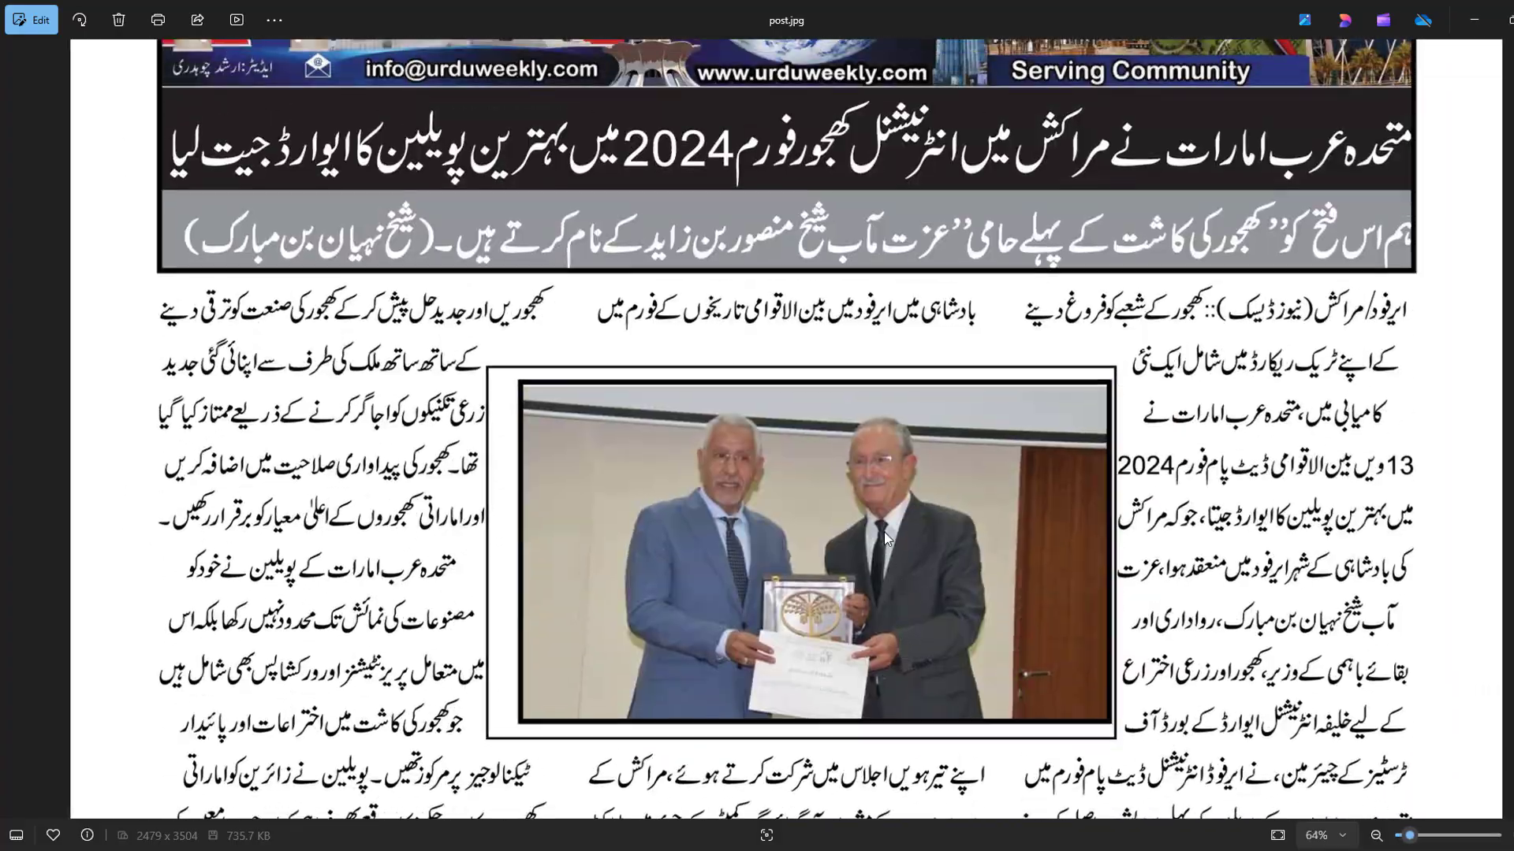
key(F11)
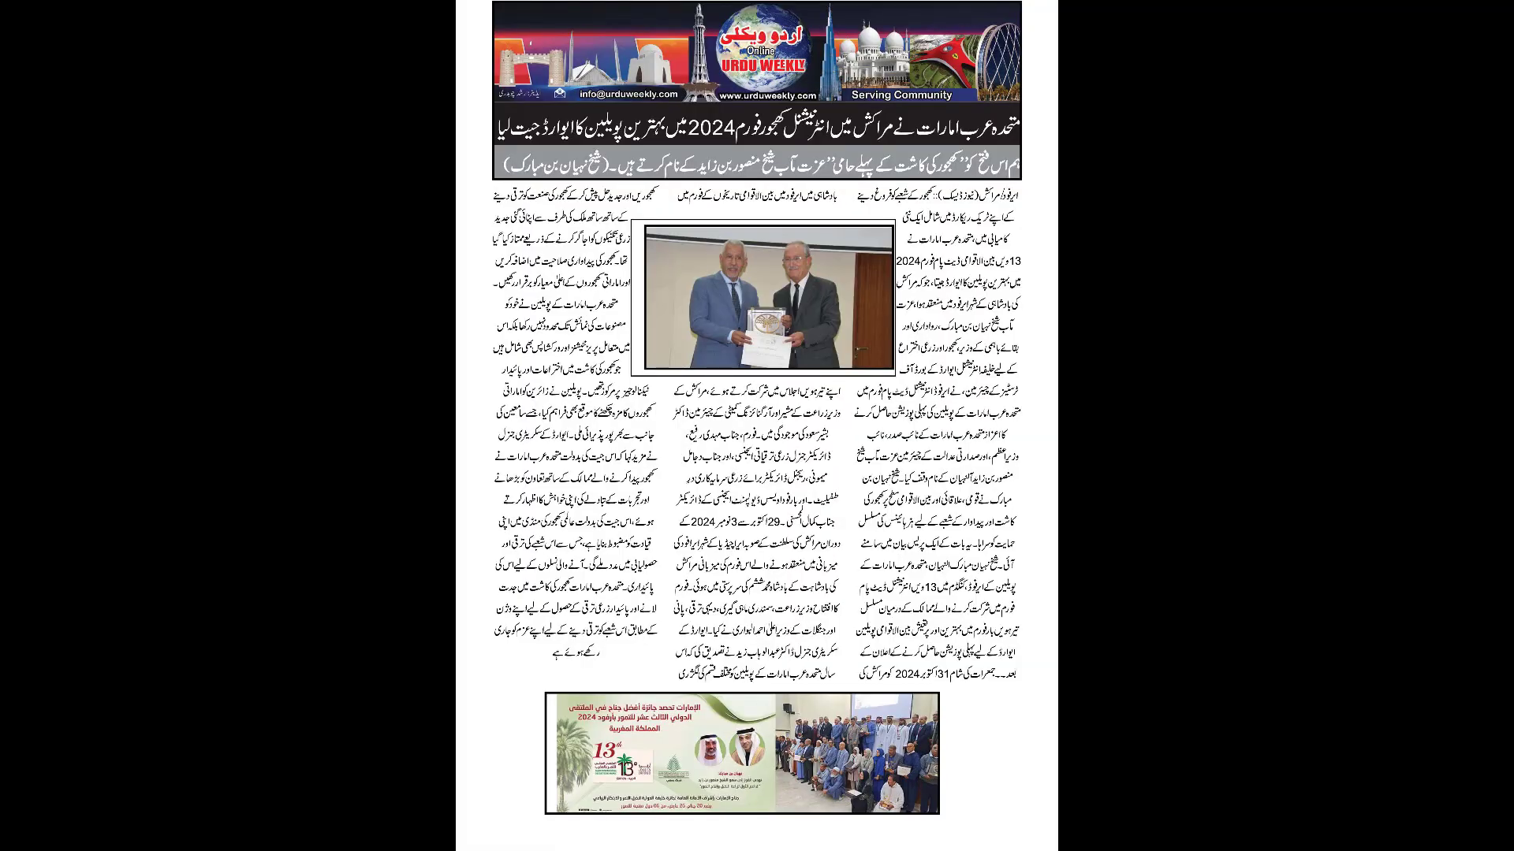